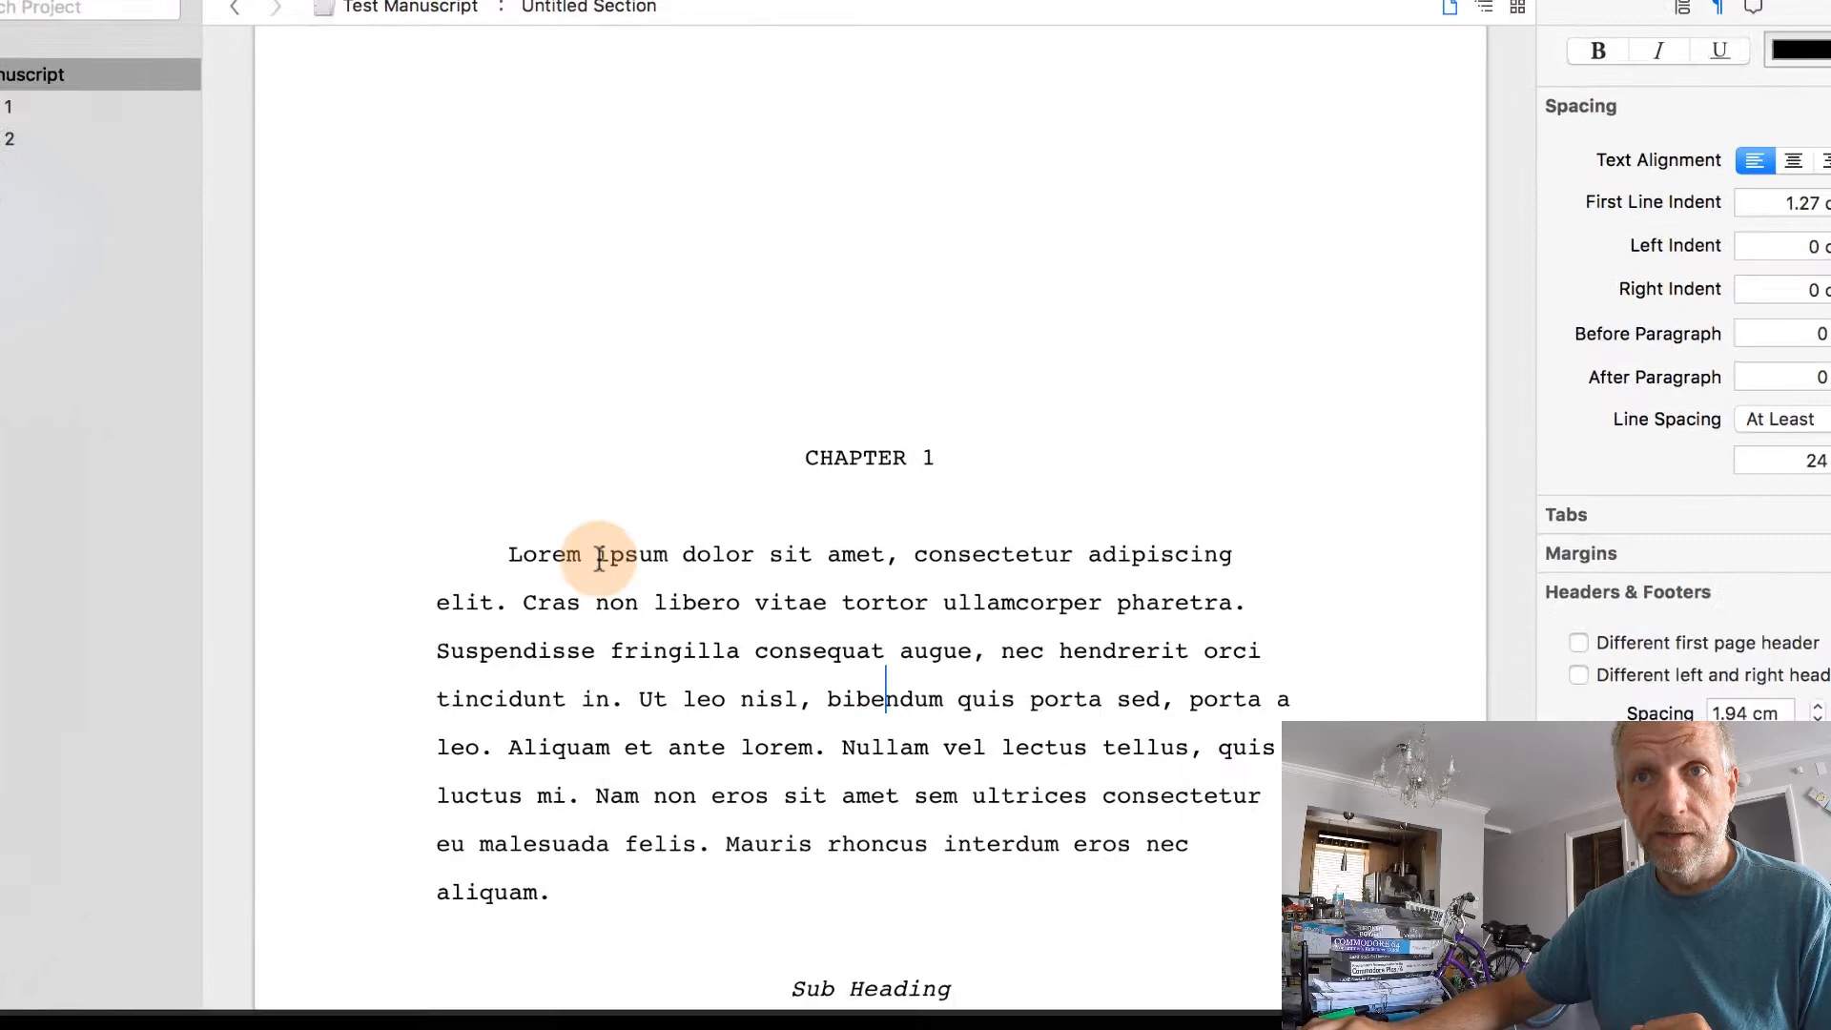
# Place the text cursor at the start of Chapter 1's first paragraph and move it down and up line by line.
pyautogui.click(503, 555)
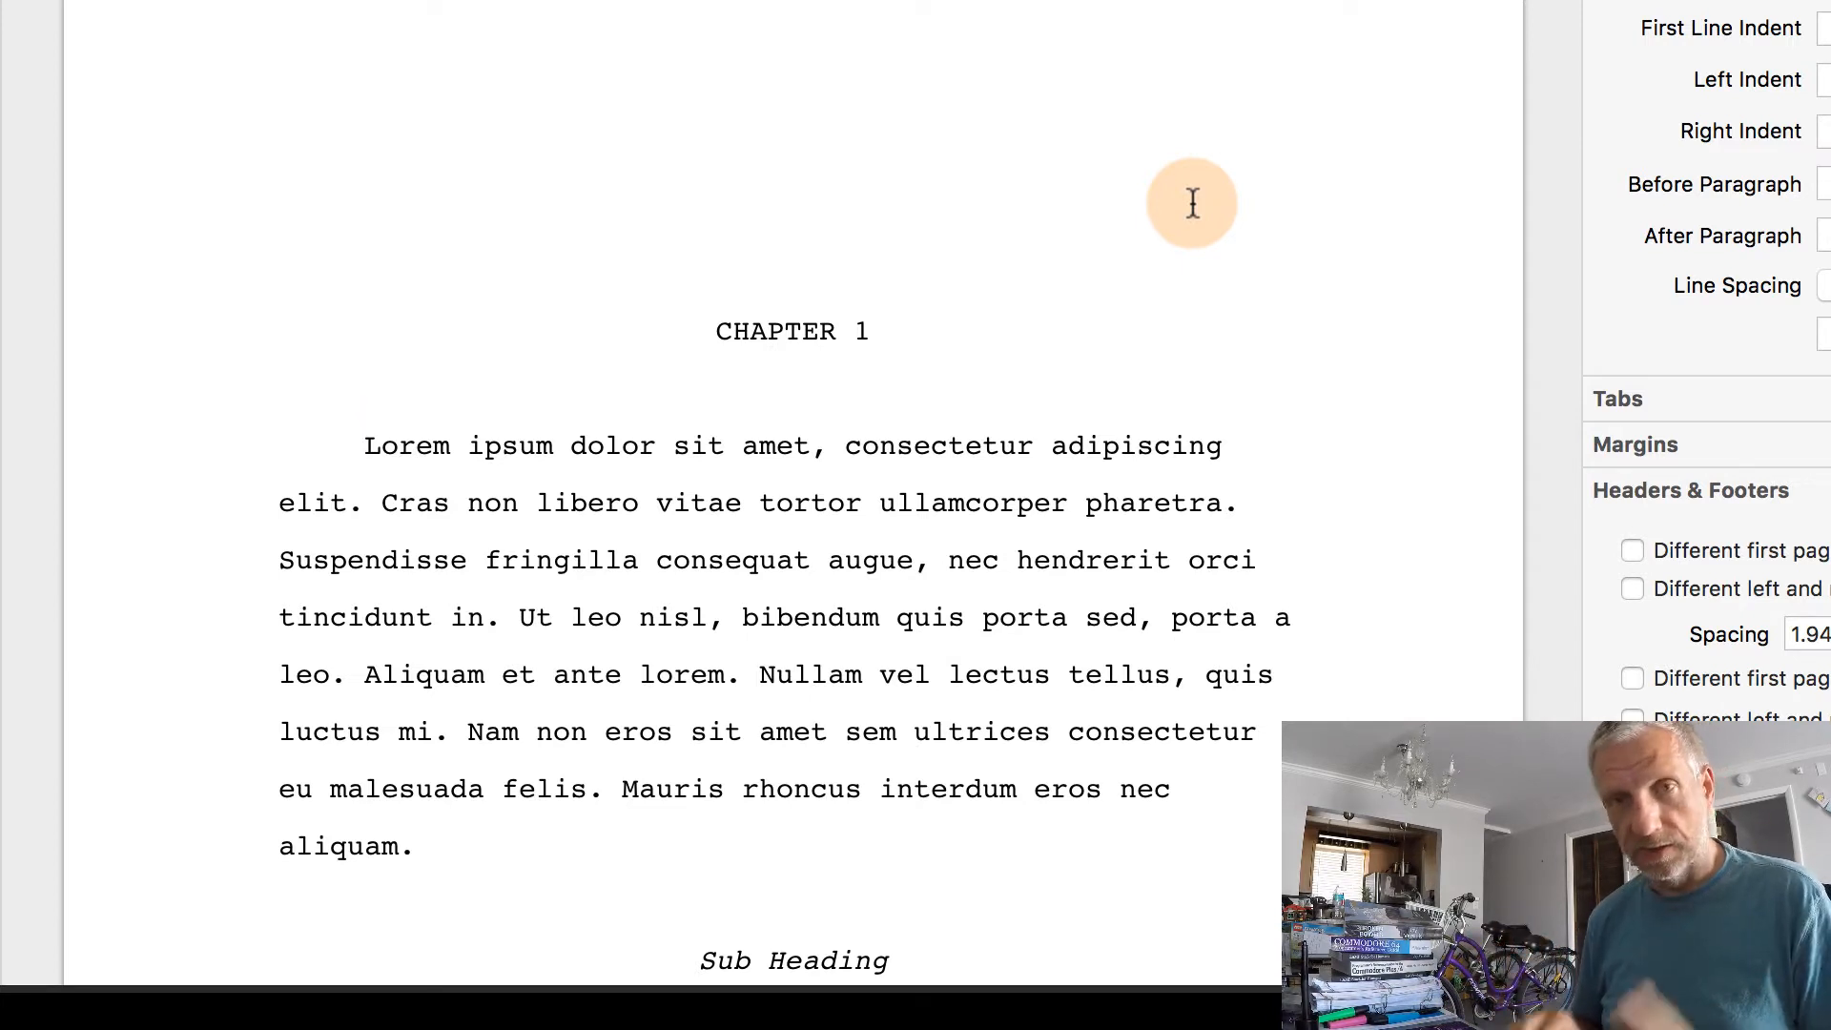
pyautogui.press('Right')
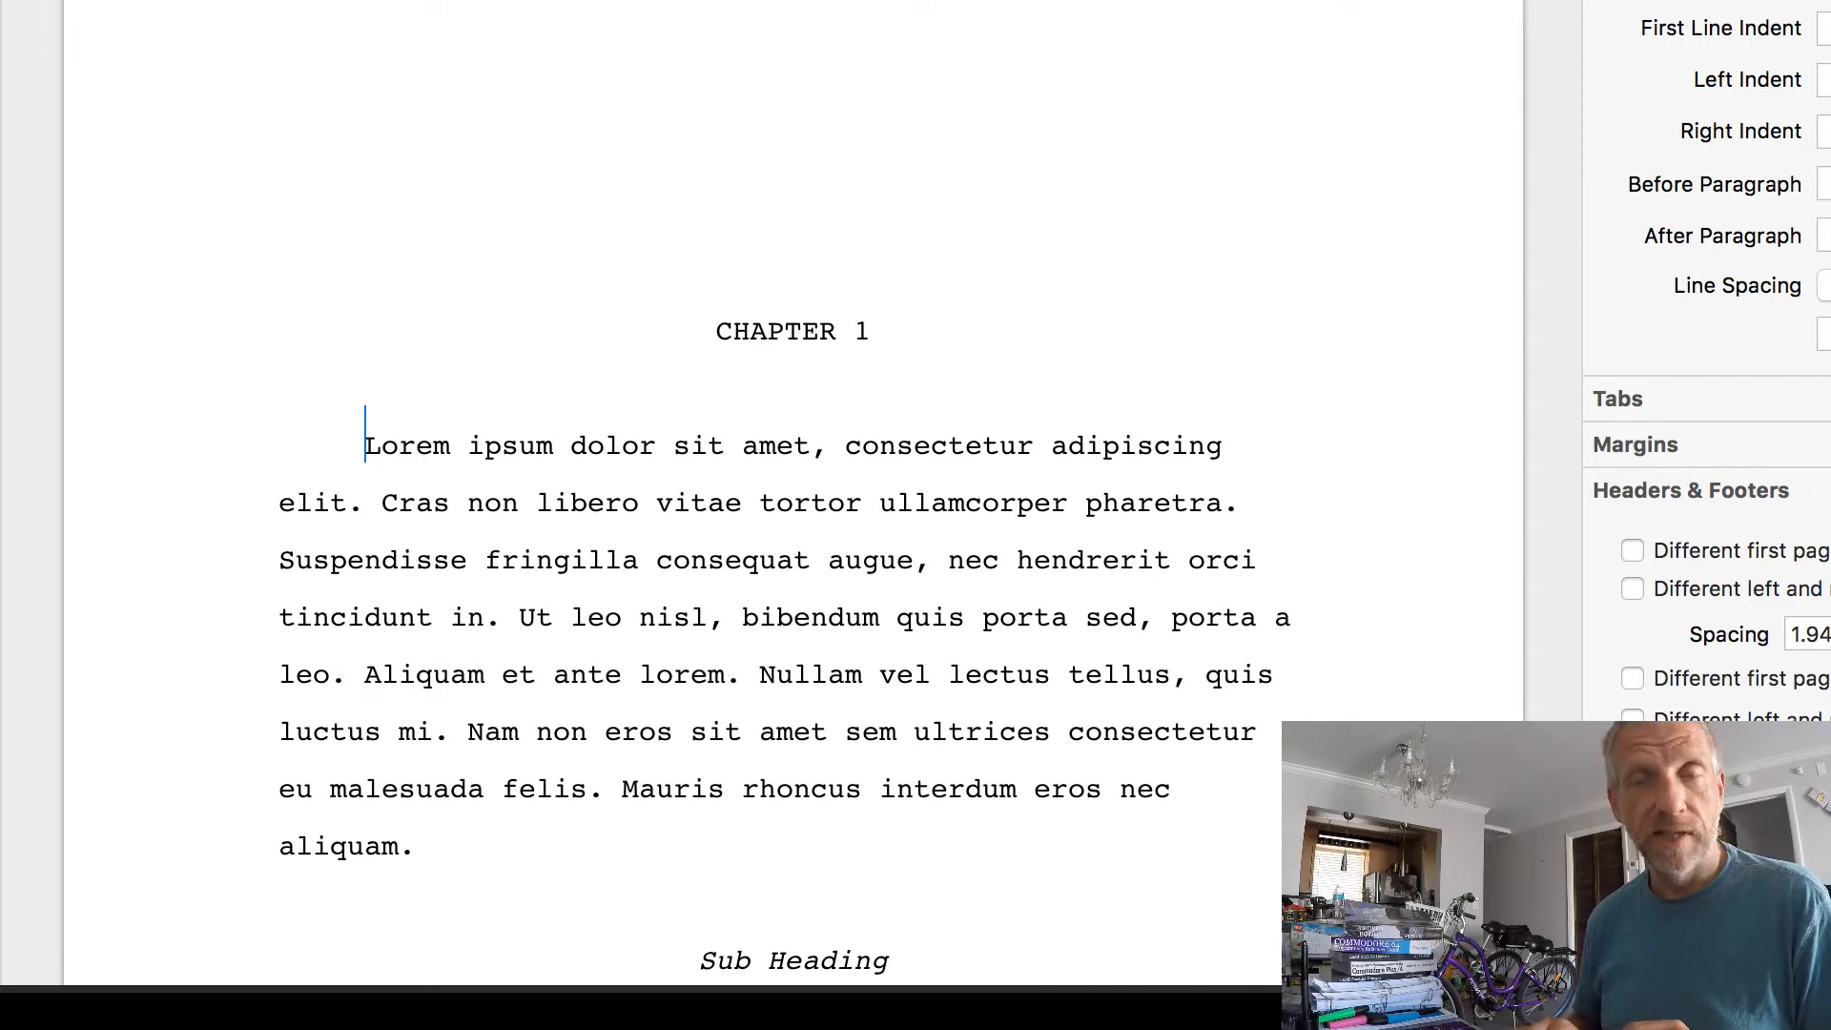
pyautogui.press('Down')
pyautogui.press('Down')
pyautogui.press('Down')
pyautogui.press('Down')
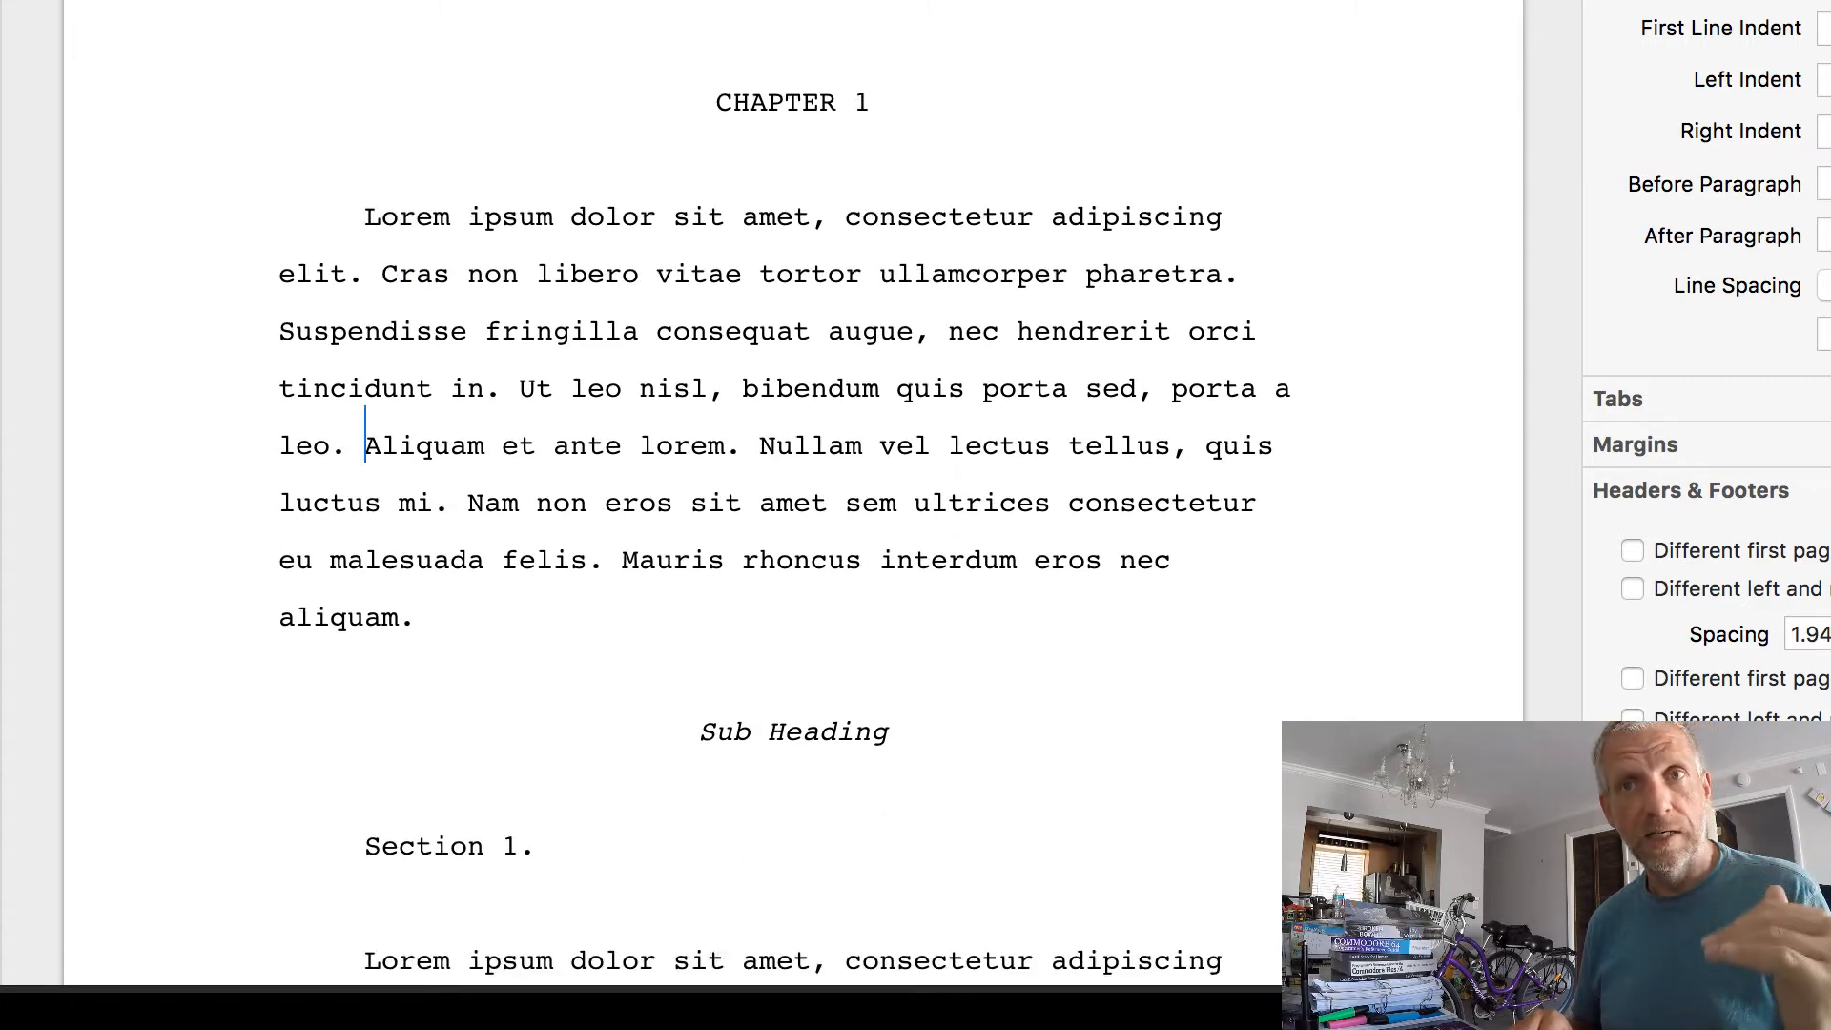
pyautogui.press('Down')
pyautogui.press('Up')
pyautogui.press('Up')
pyautogui.press('Up')
pyautogui.press('Down')
pyautogui.press('Down')
pyautogui.press('Down')
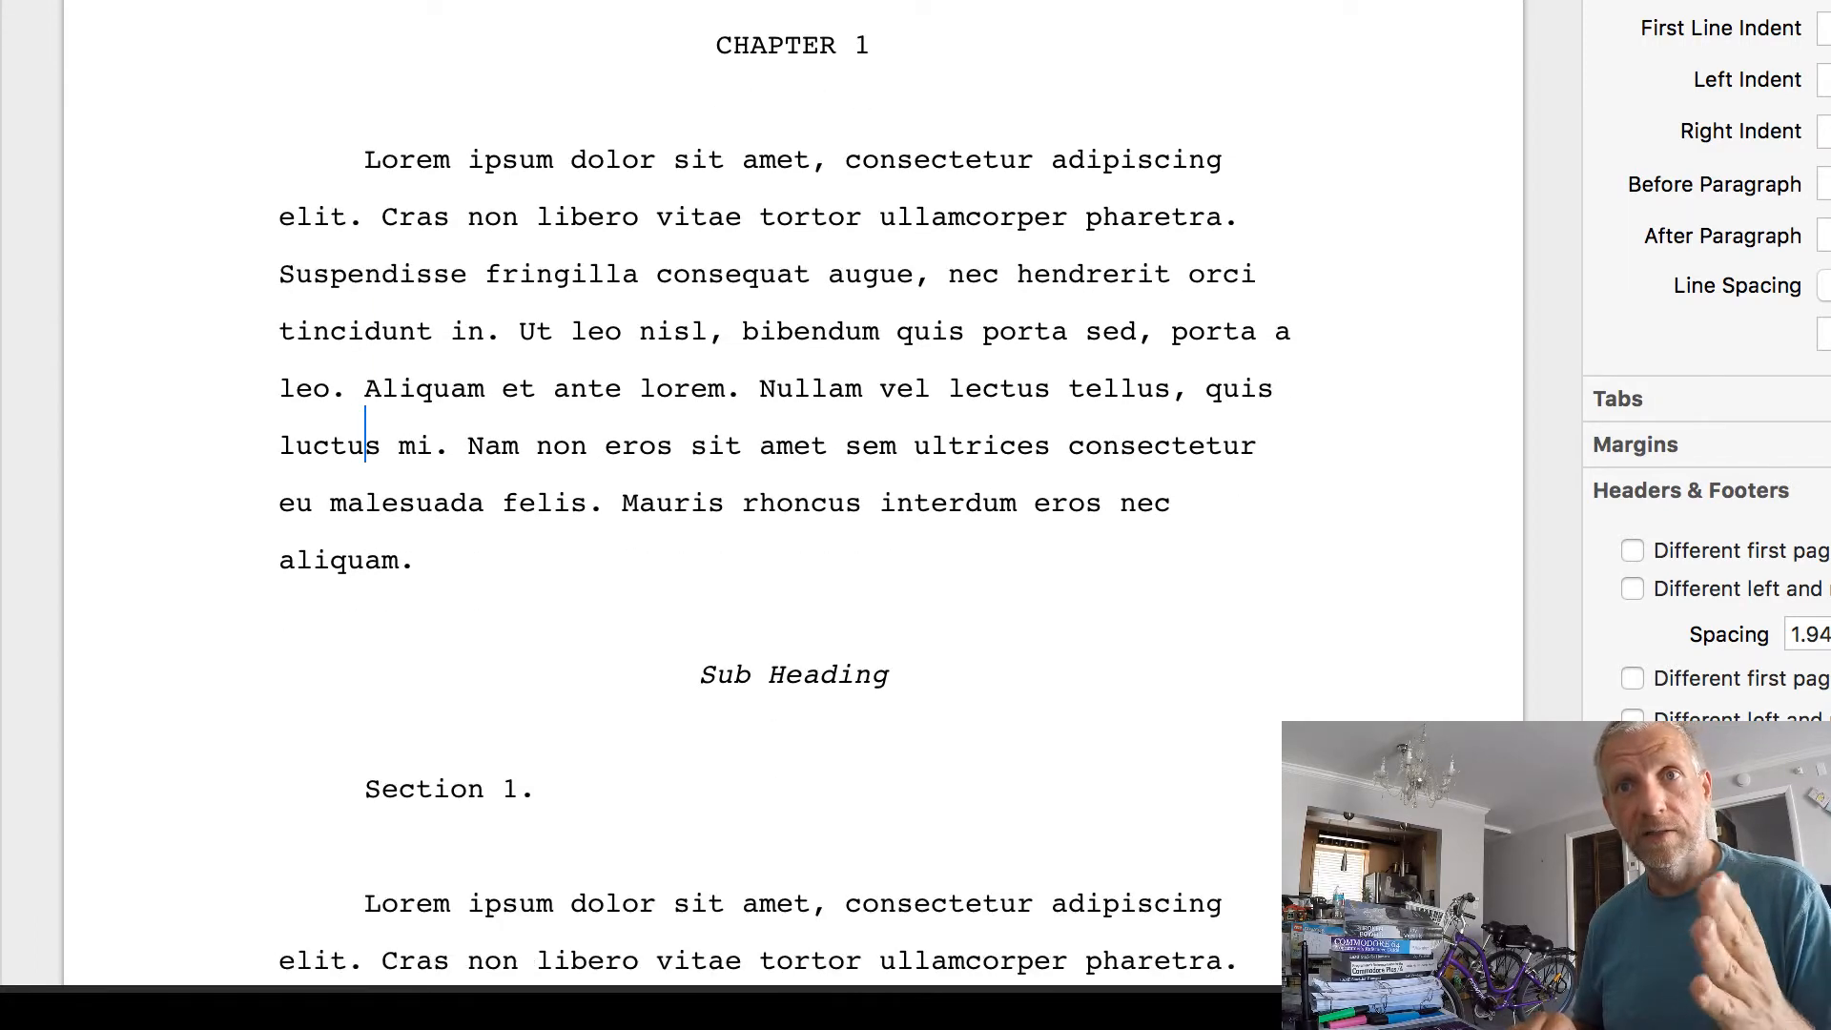
pyautogui.press('Up')
pyautogui.press('Up')
pyautogui.press('Up')
pyautogui.press('Up')
pyautogui.press('Down')
pyautogui.press('Down')
pyautogui.press('Down')
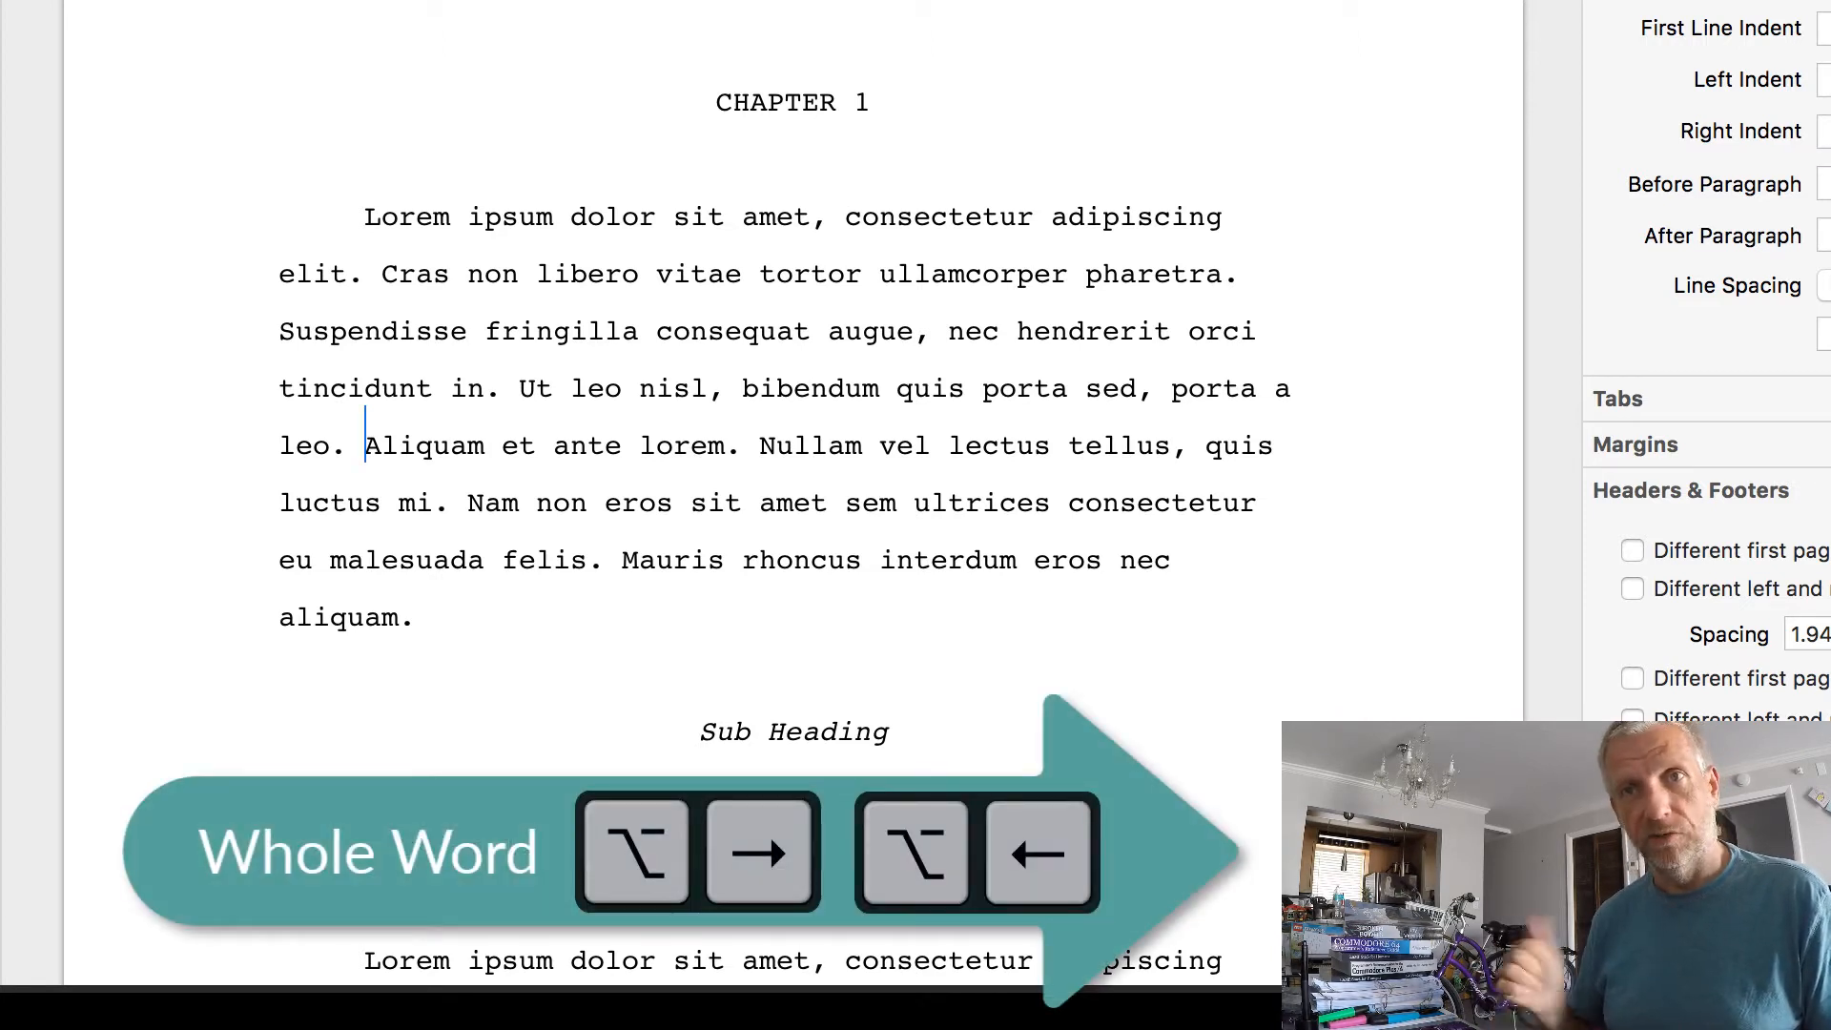
# Move the text cursor forward word by word along the "Aliquam et ante lorem" line, and back again word by word.
pyautogui.hotkey('alt', 'Right')
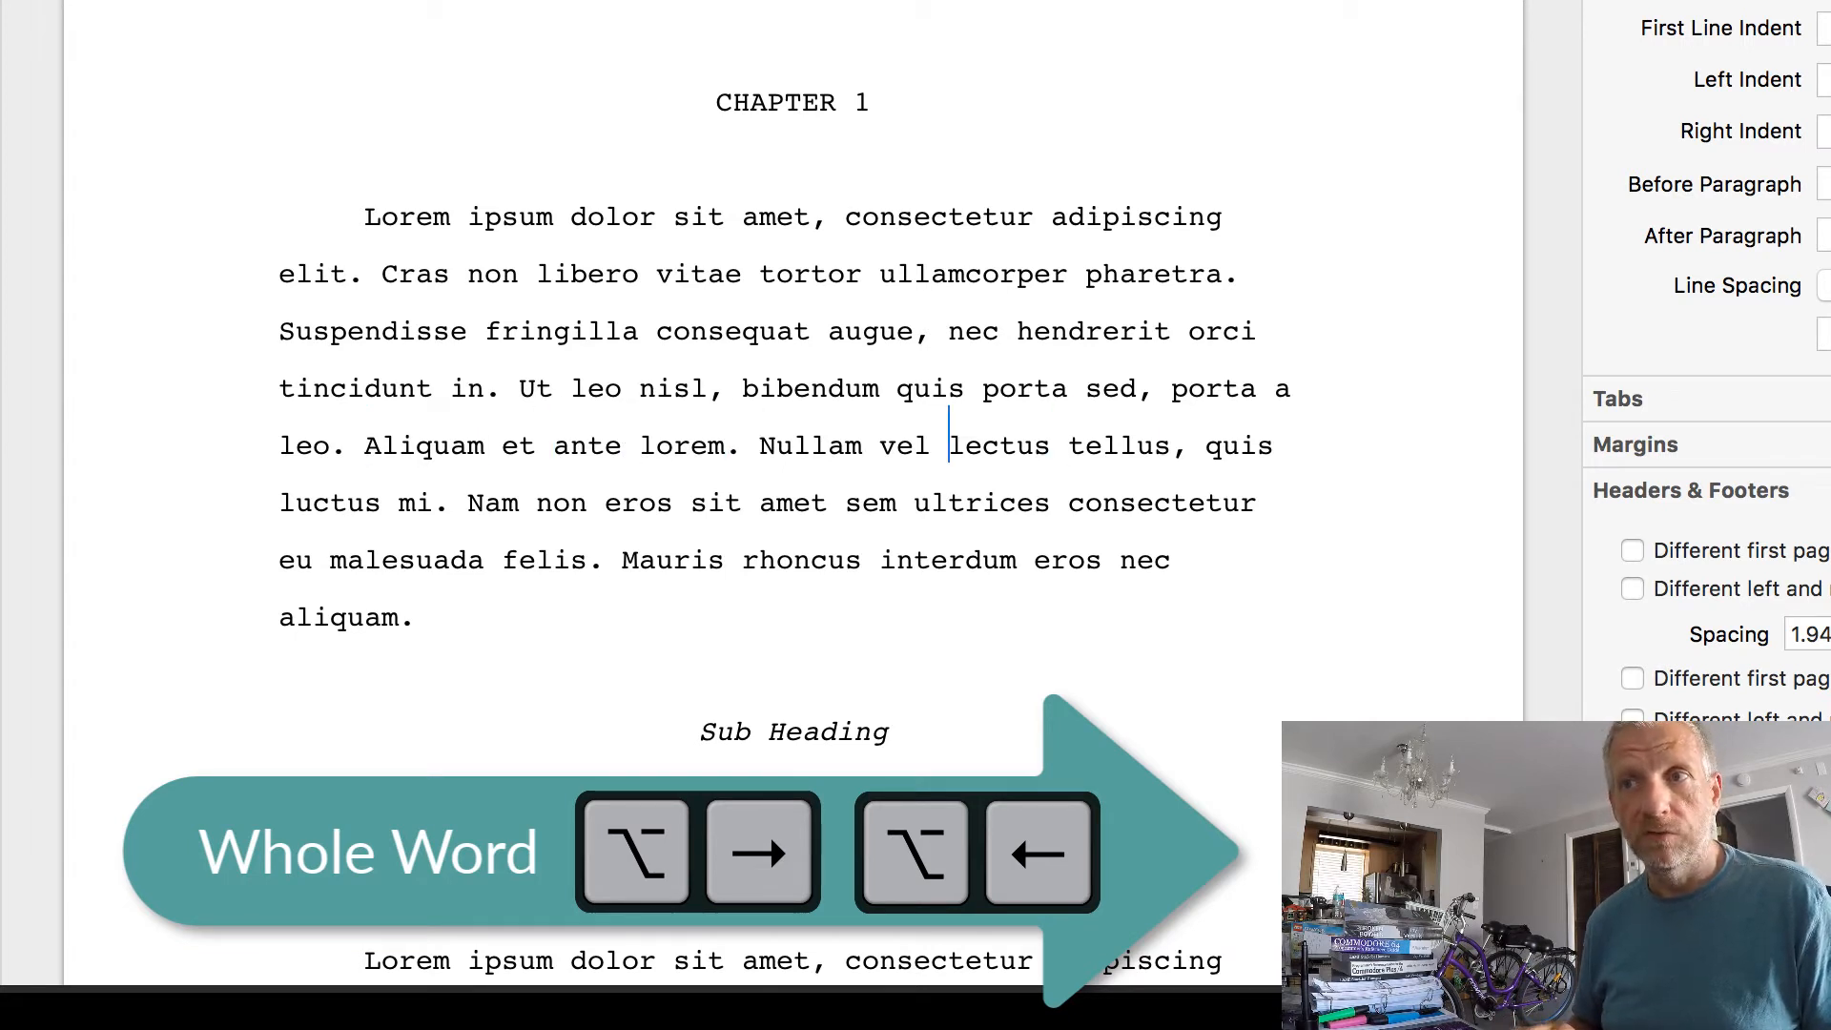
pyautogui.hotkey('alt', 'Left')
pyautogui.hotkey('alt', 'Left')
pyautogui.hotkey('alt', 'Left')
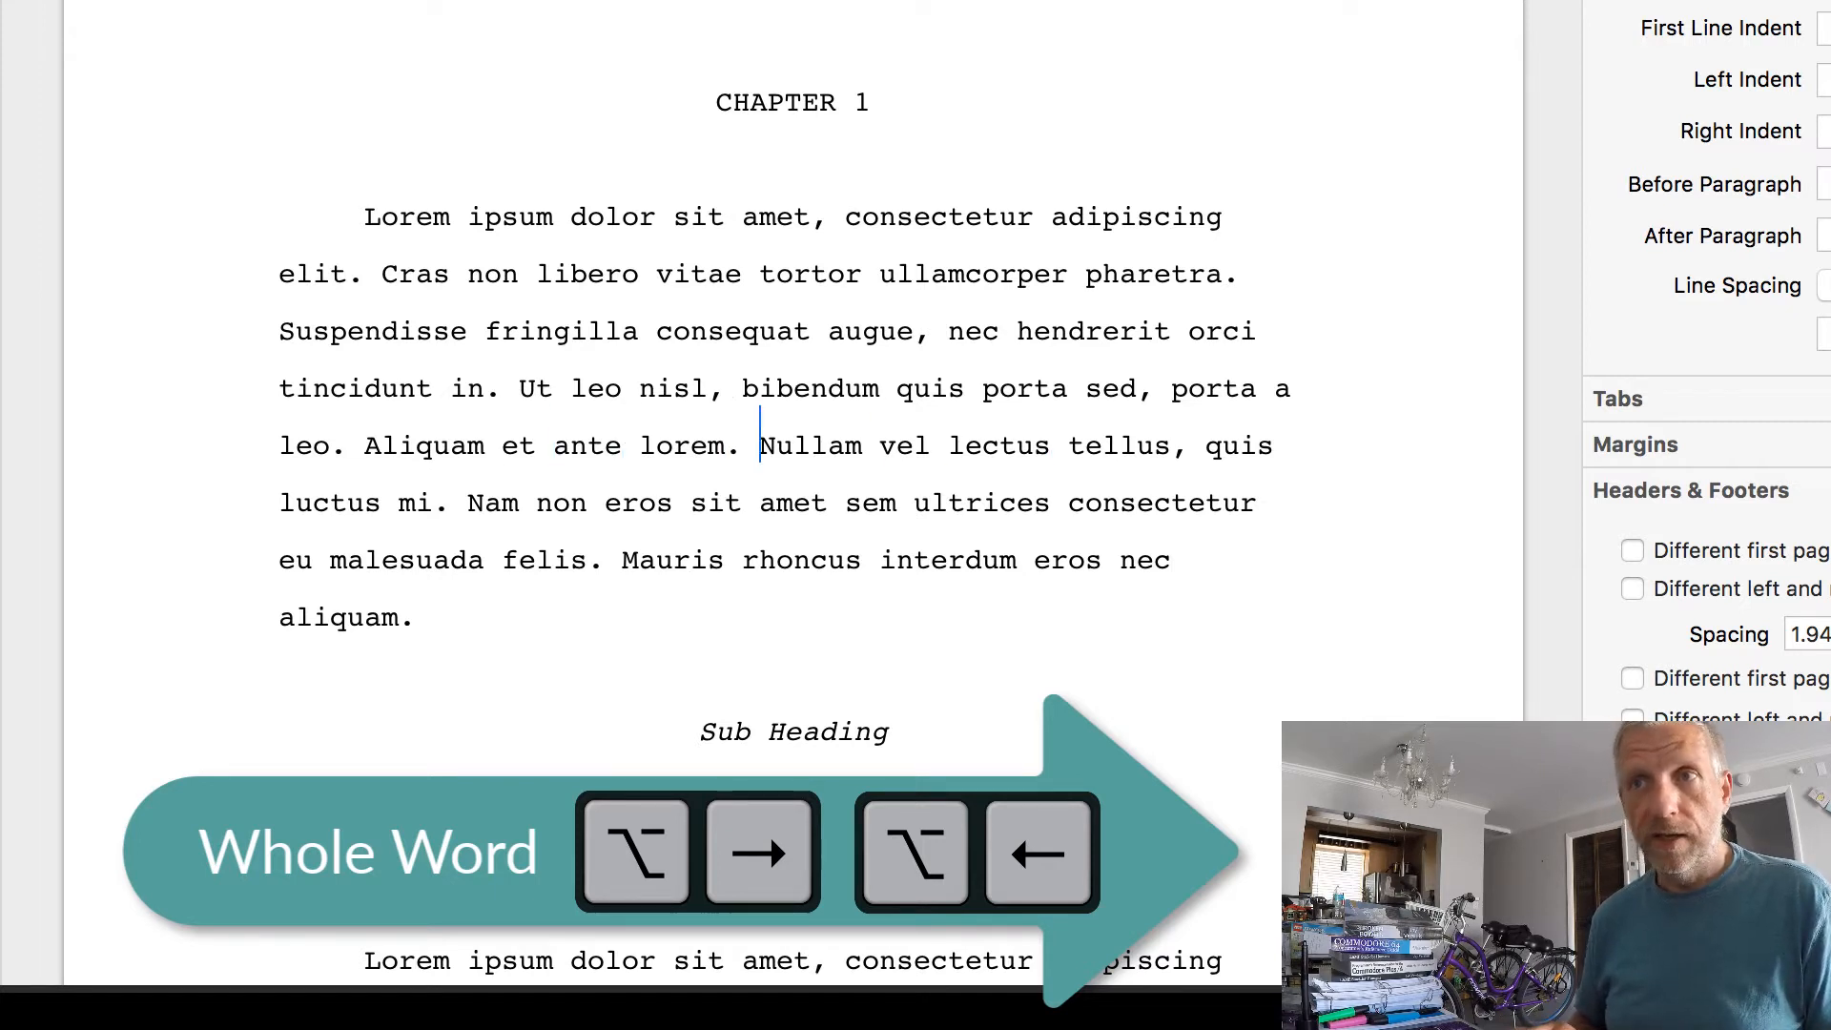
pyautogui.hotkey('alt', 'Left')
pyautogui.hotkey('alt', 'Left')
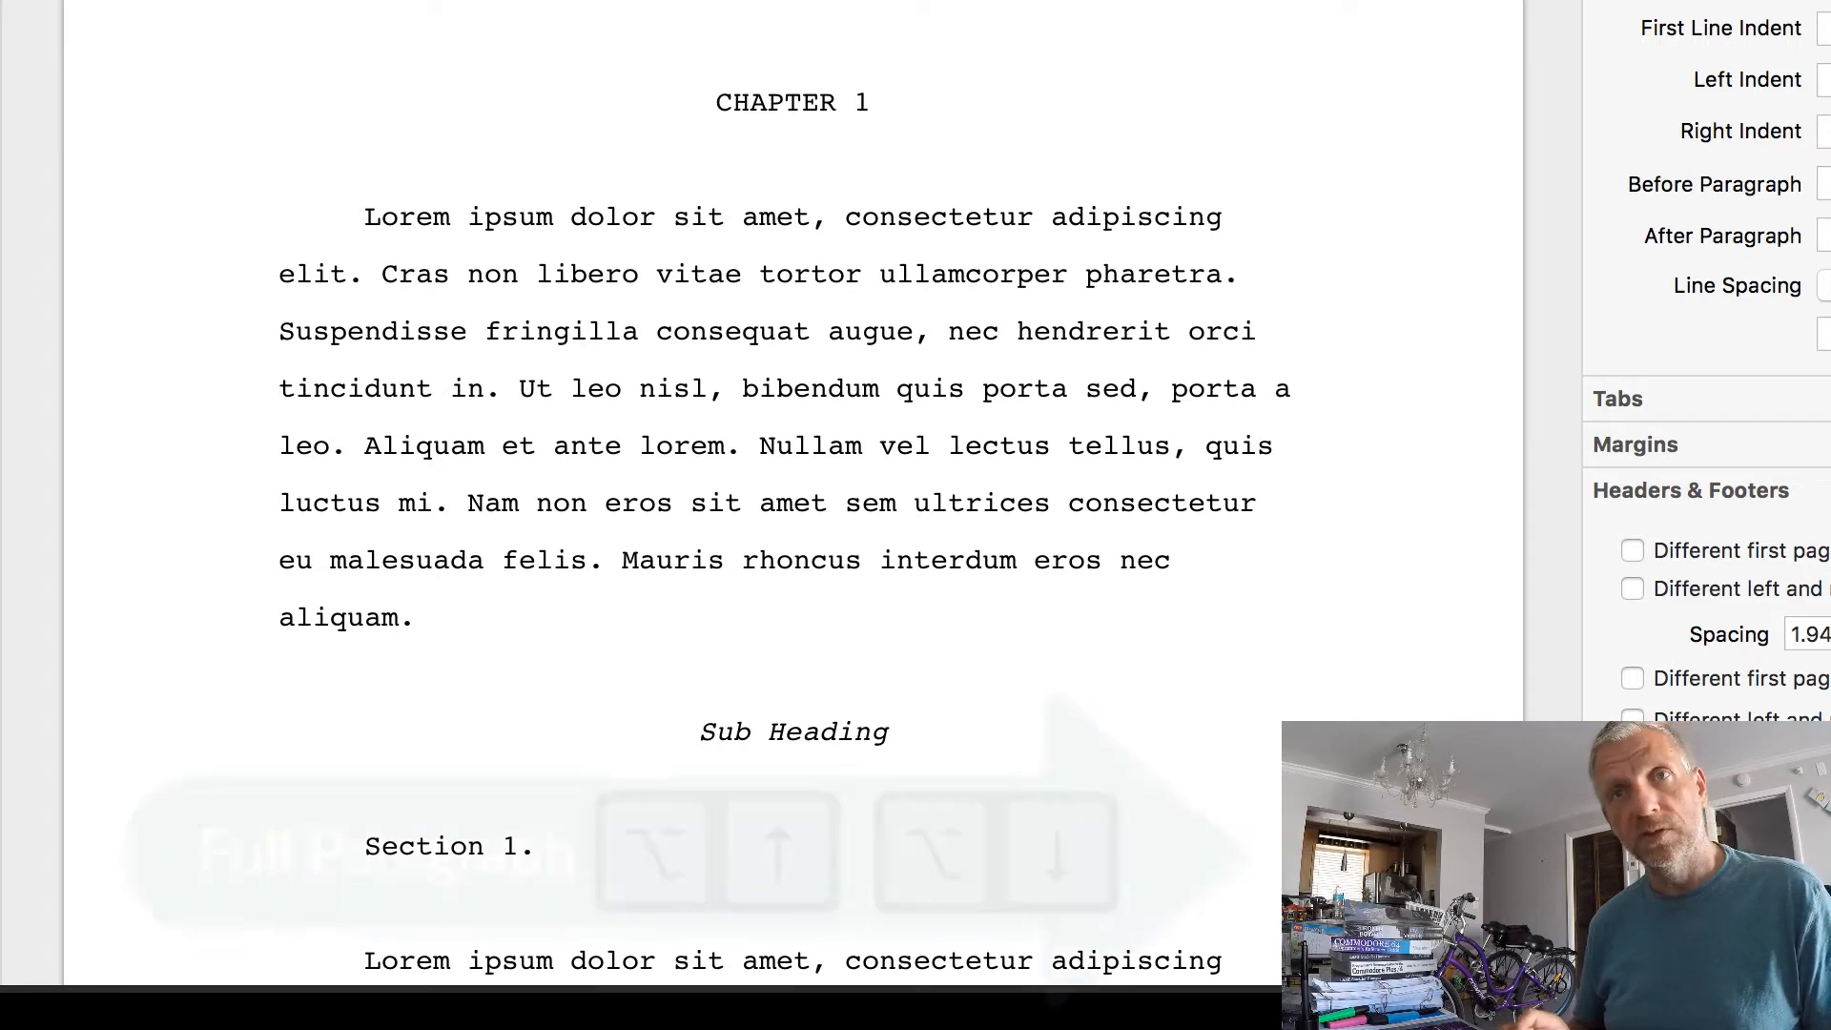
# Move the text cursor paragraph by paragraph, up to Chapter 1's opening paragraph, down to the # section separator, and back one paragraph.
pyautogui.hotkey('alt', 'Up')
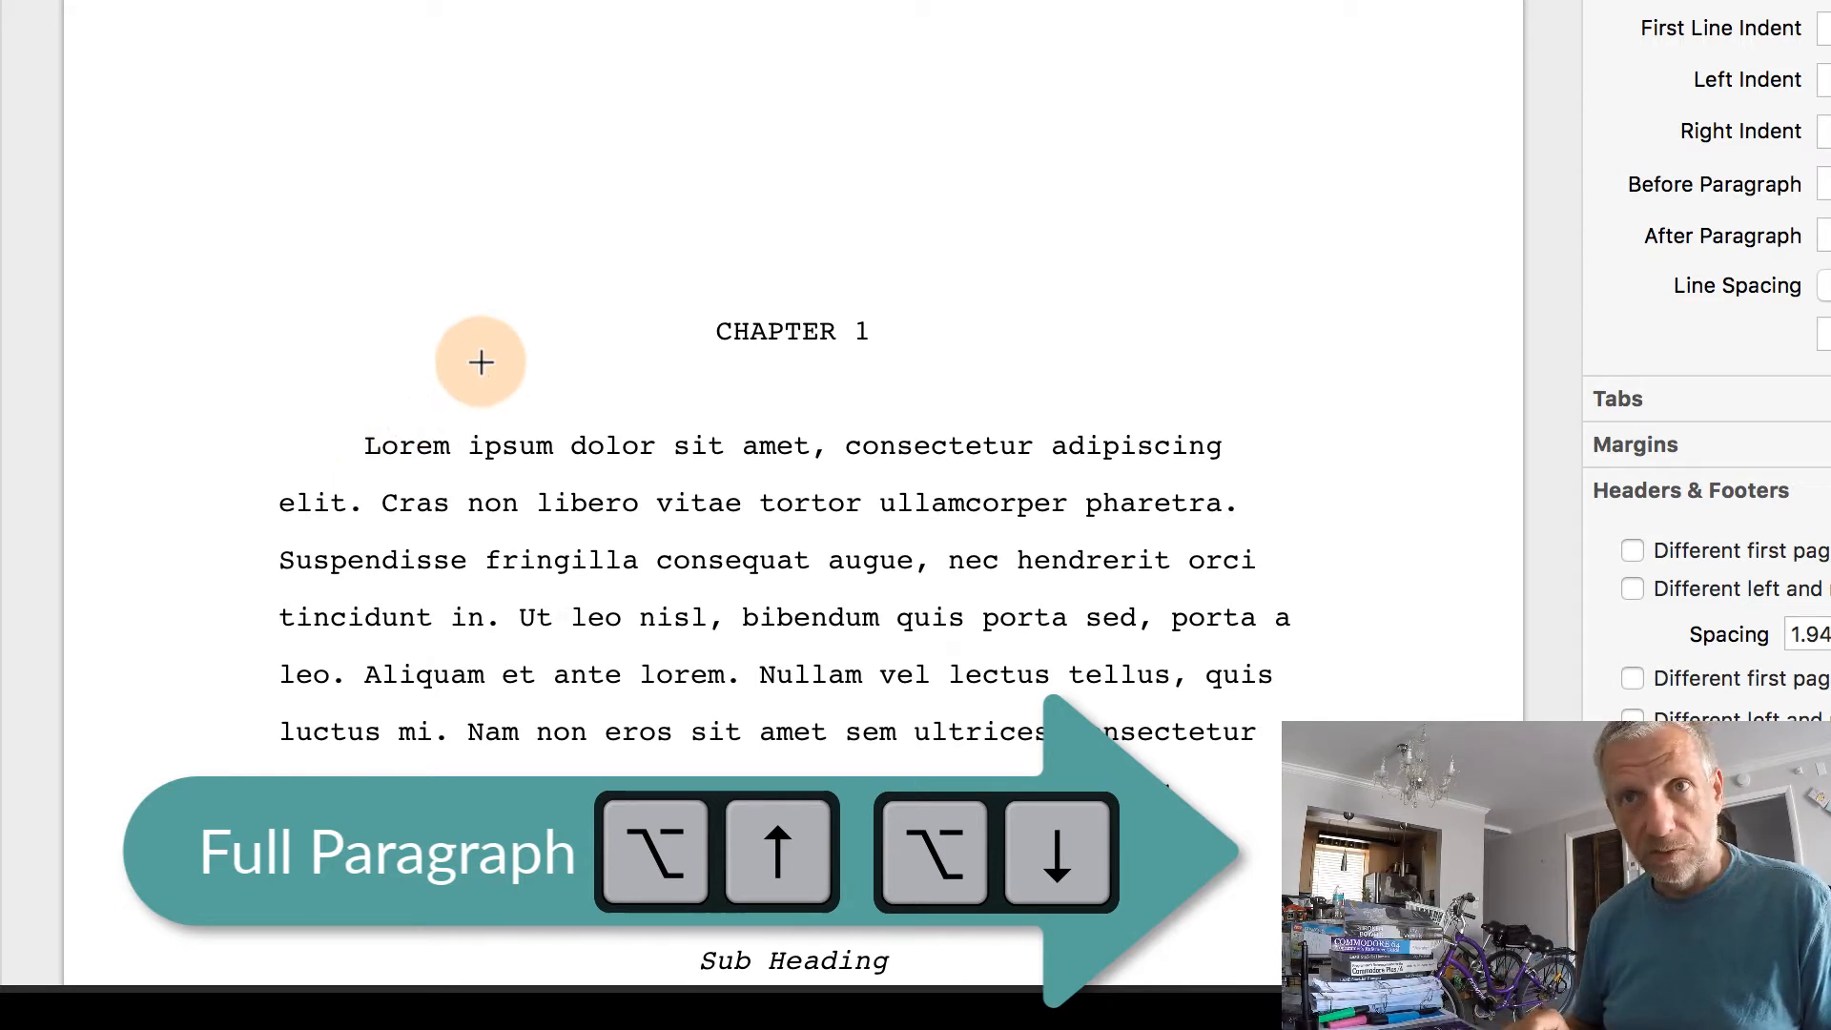
pyautogui.hotkey('alt', 'Down')
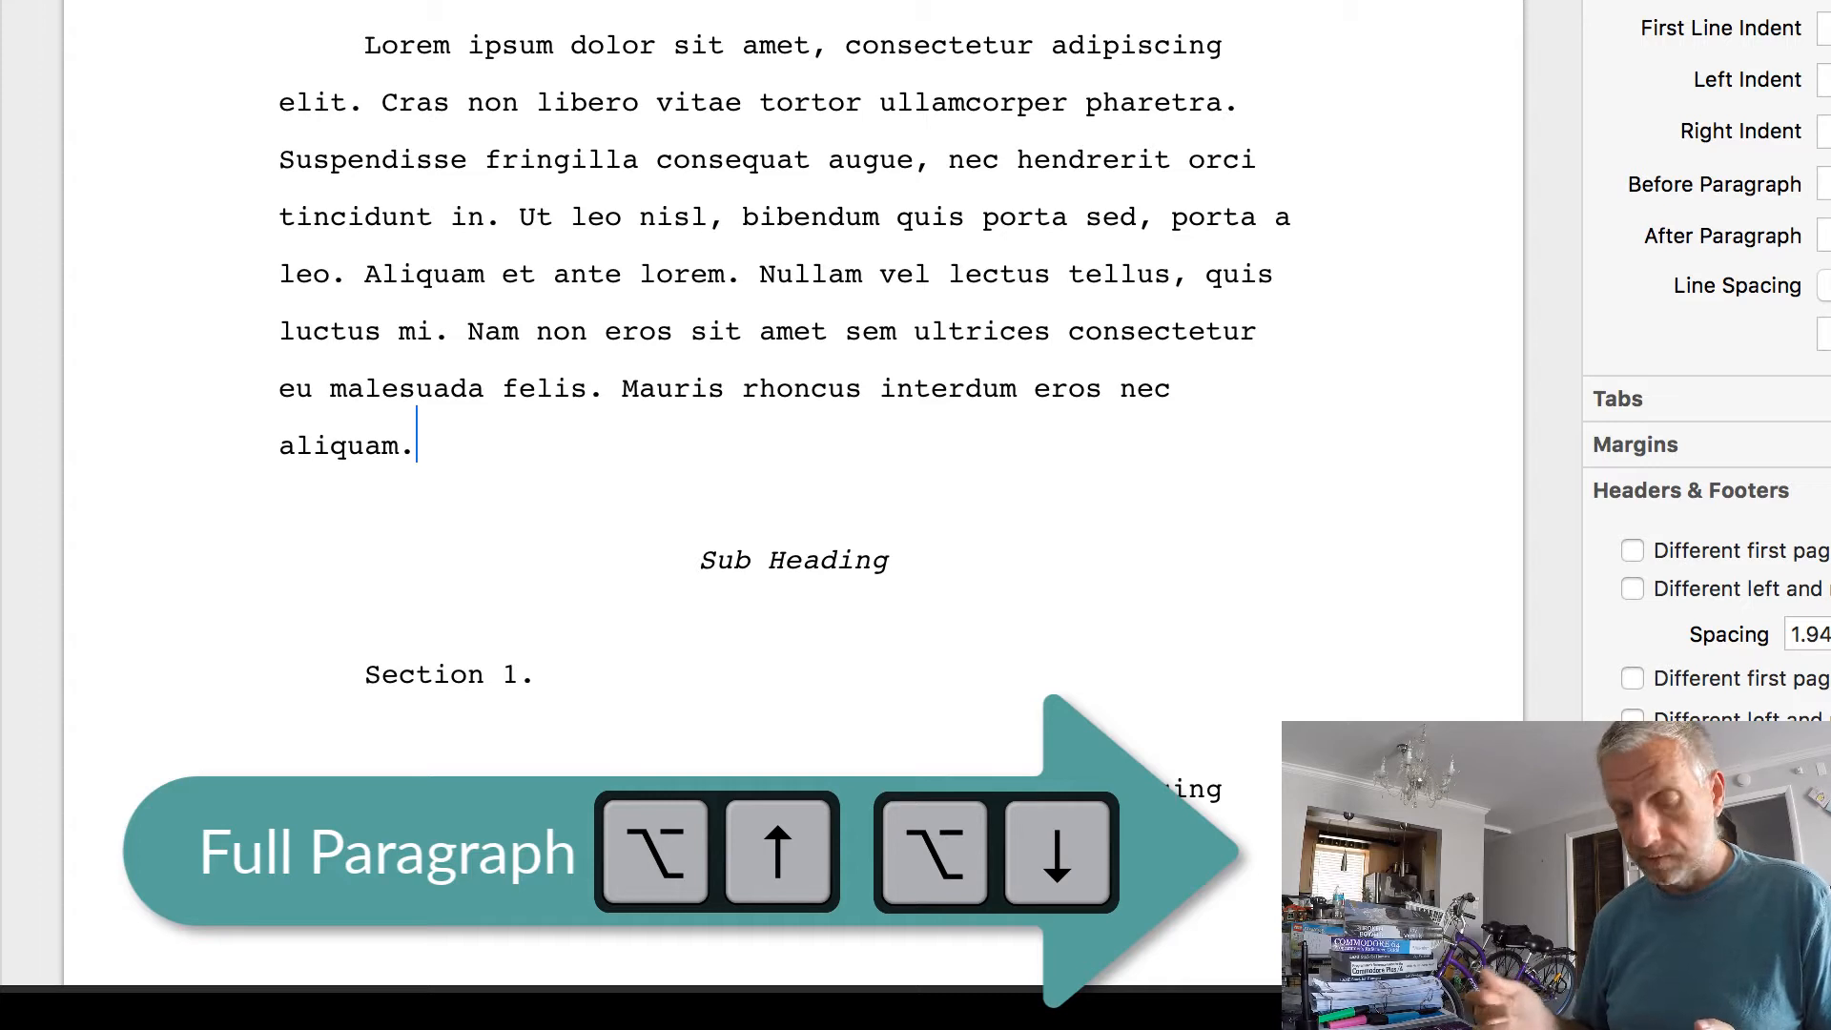
pyautogui.hotkey('alt', 'Down')
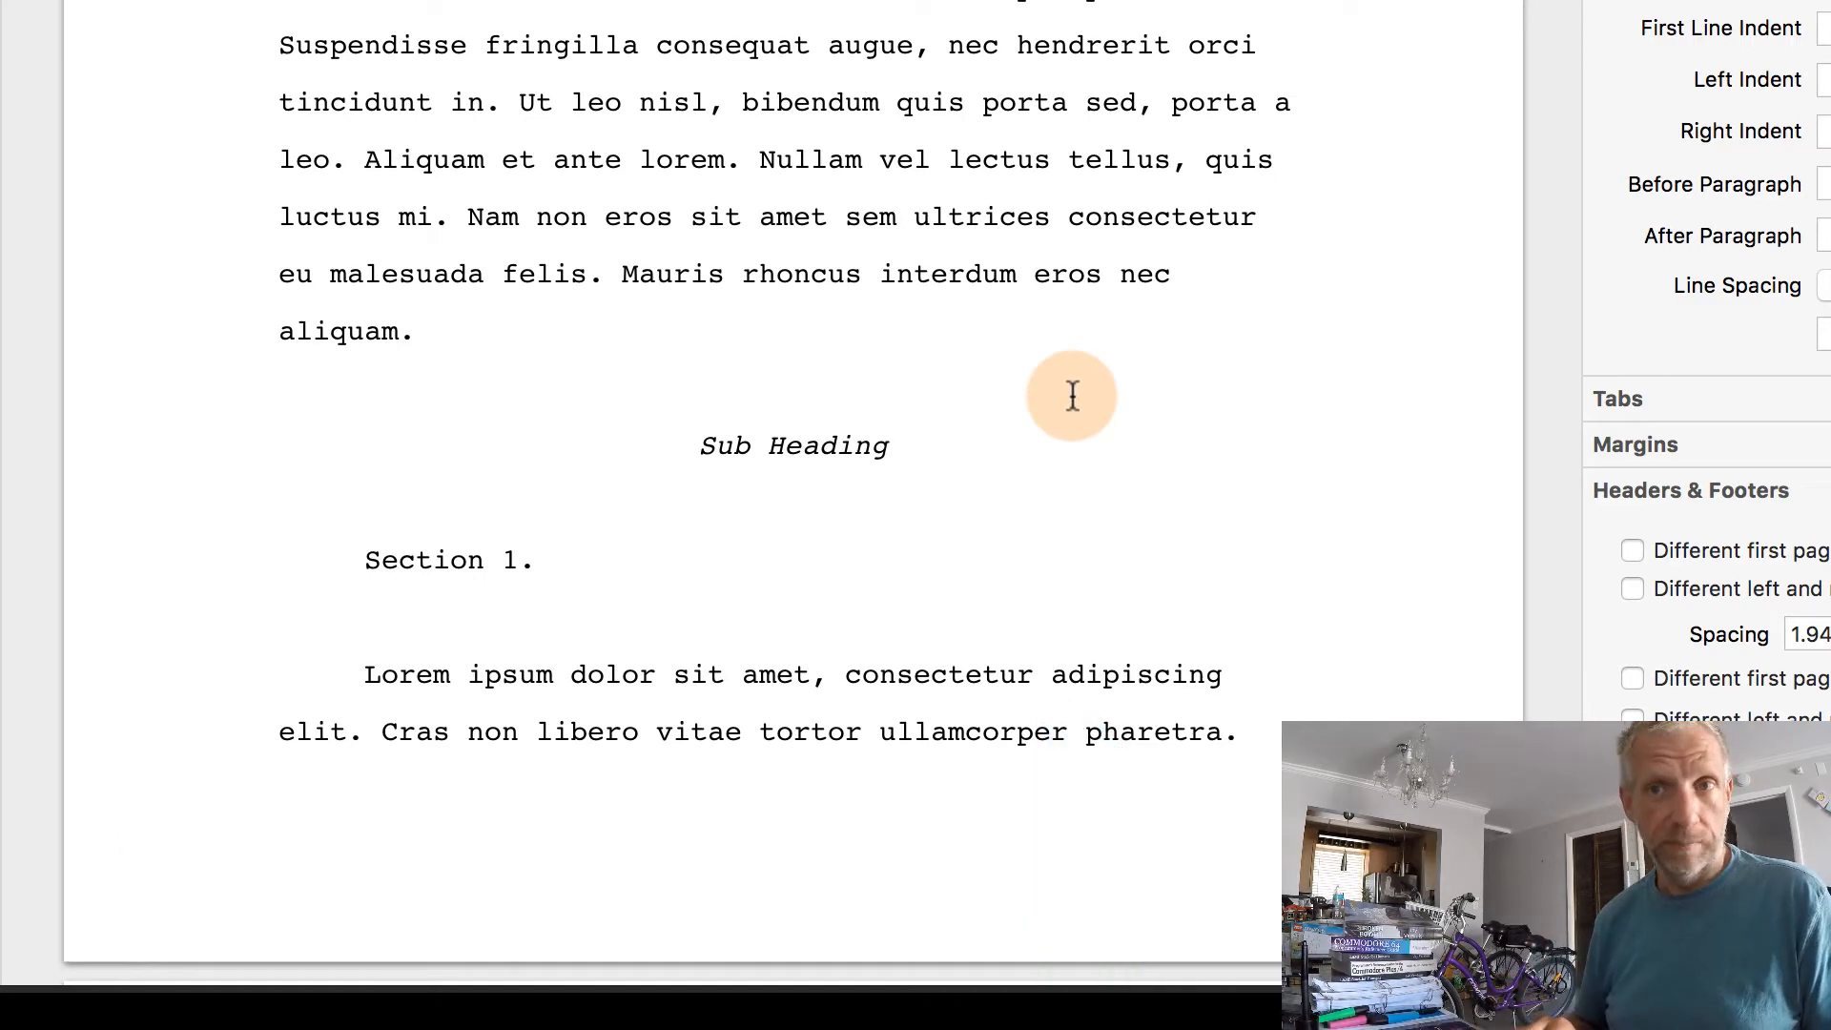
pyautogui.hotkey('alt', 'Down')
pyautogui.hotkey('alt', 'Down')
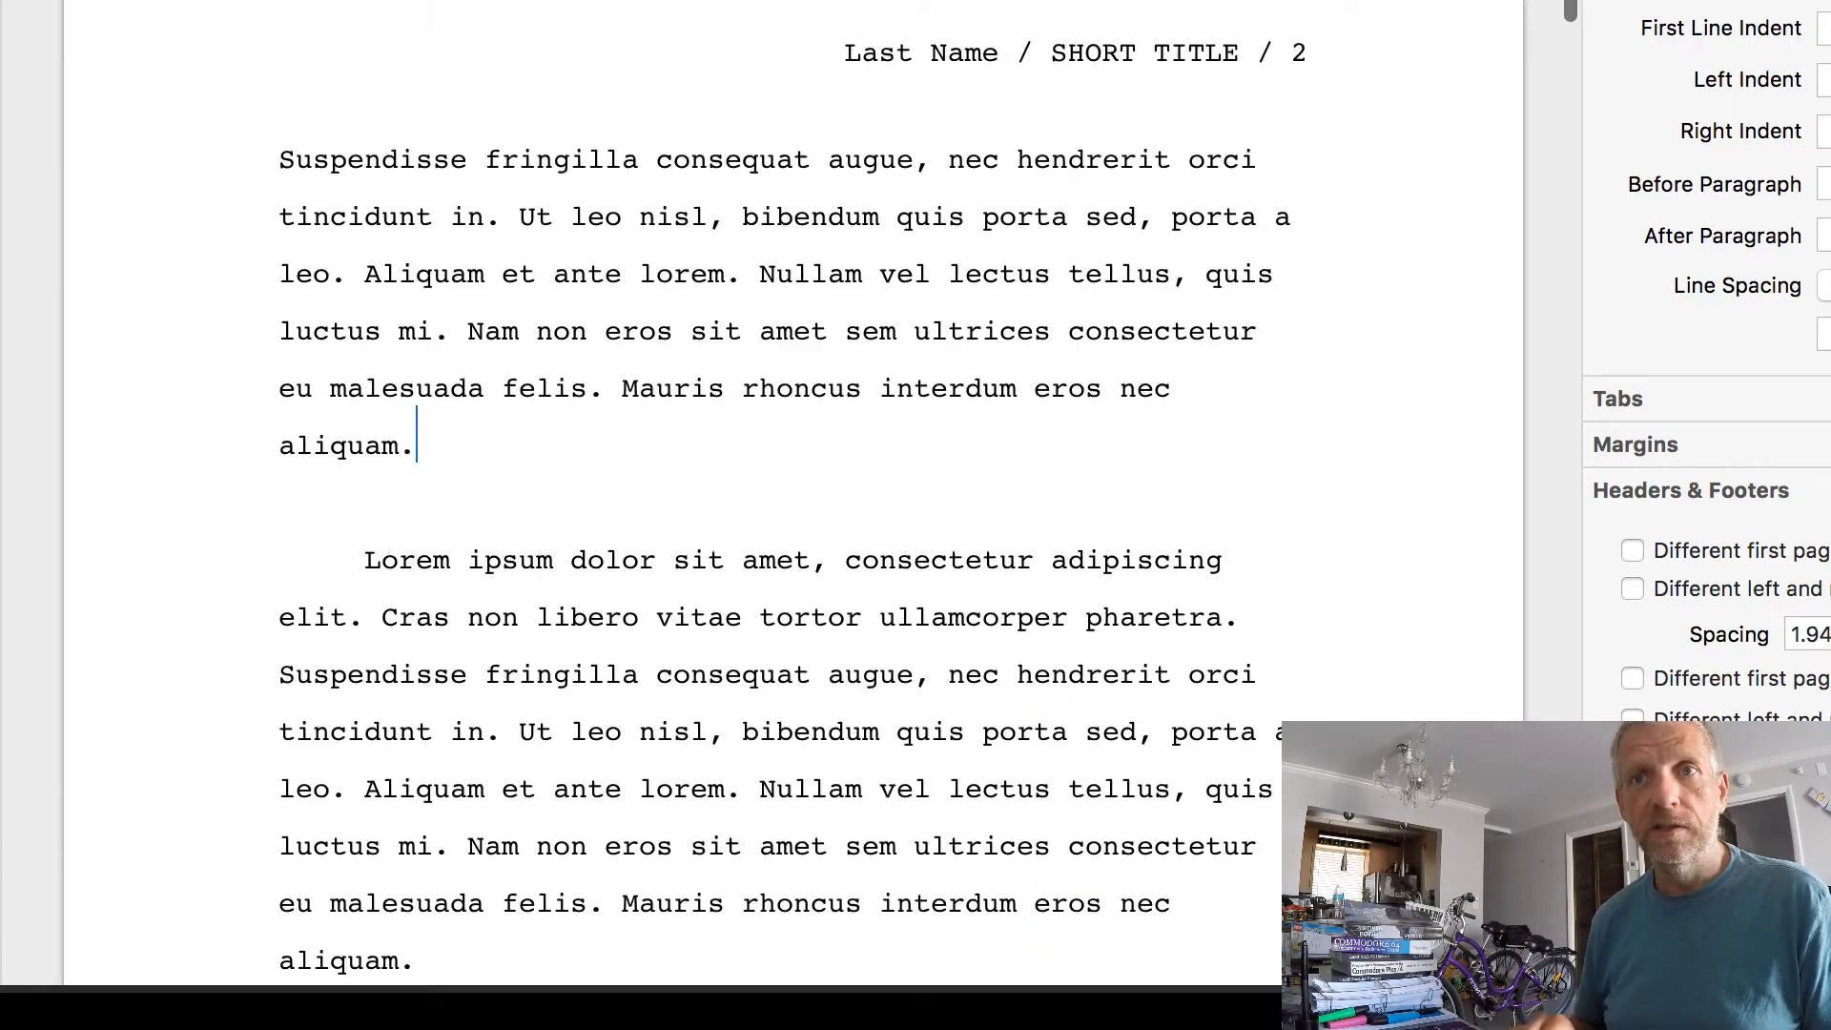
pyautogui.hotkey('alt', 'Down')
pyautogui.hotkey('alt', 'Down')
pyautogui.hotkey('alt', 'Down')
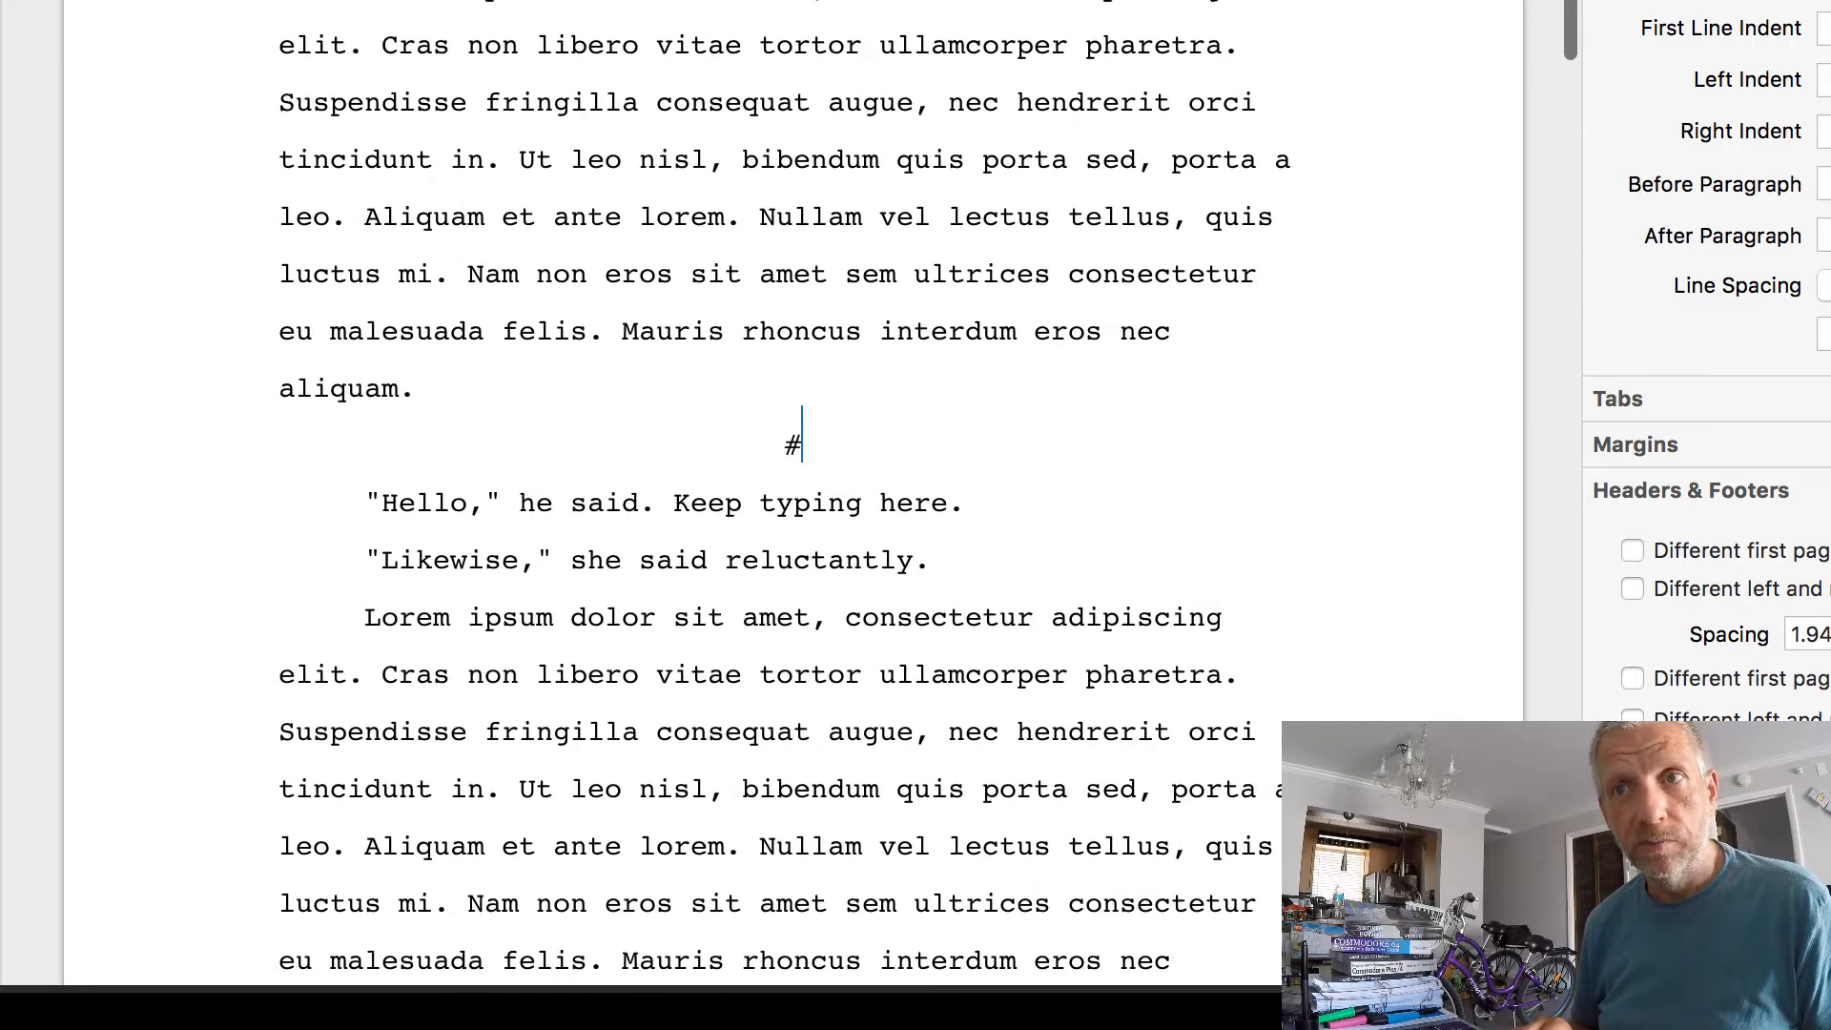
pyautogui.hotkey('alt', 'Up')
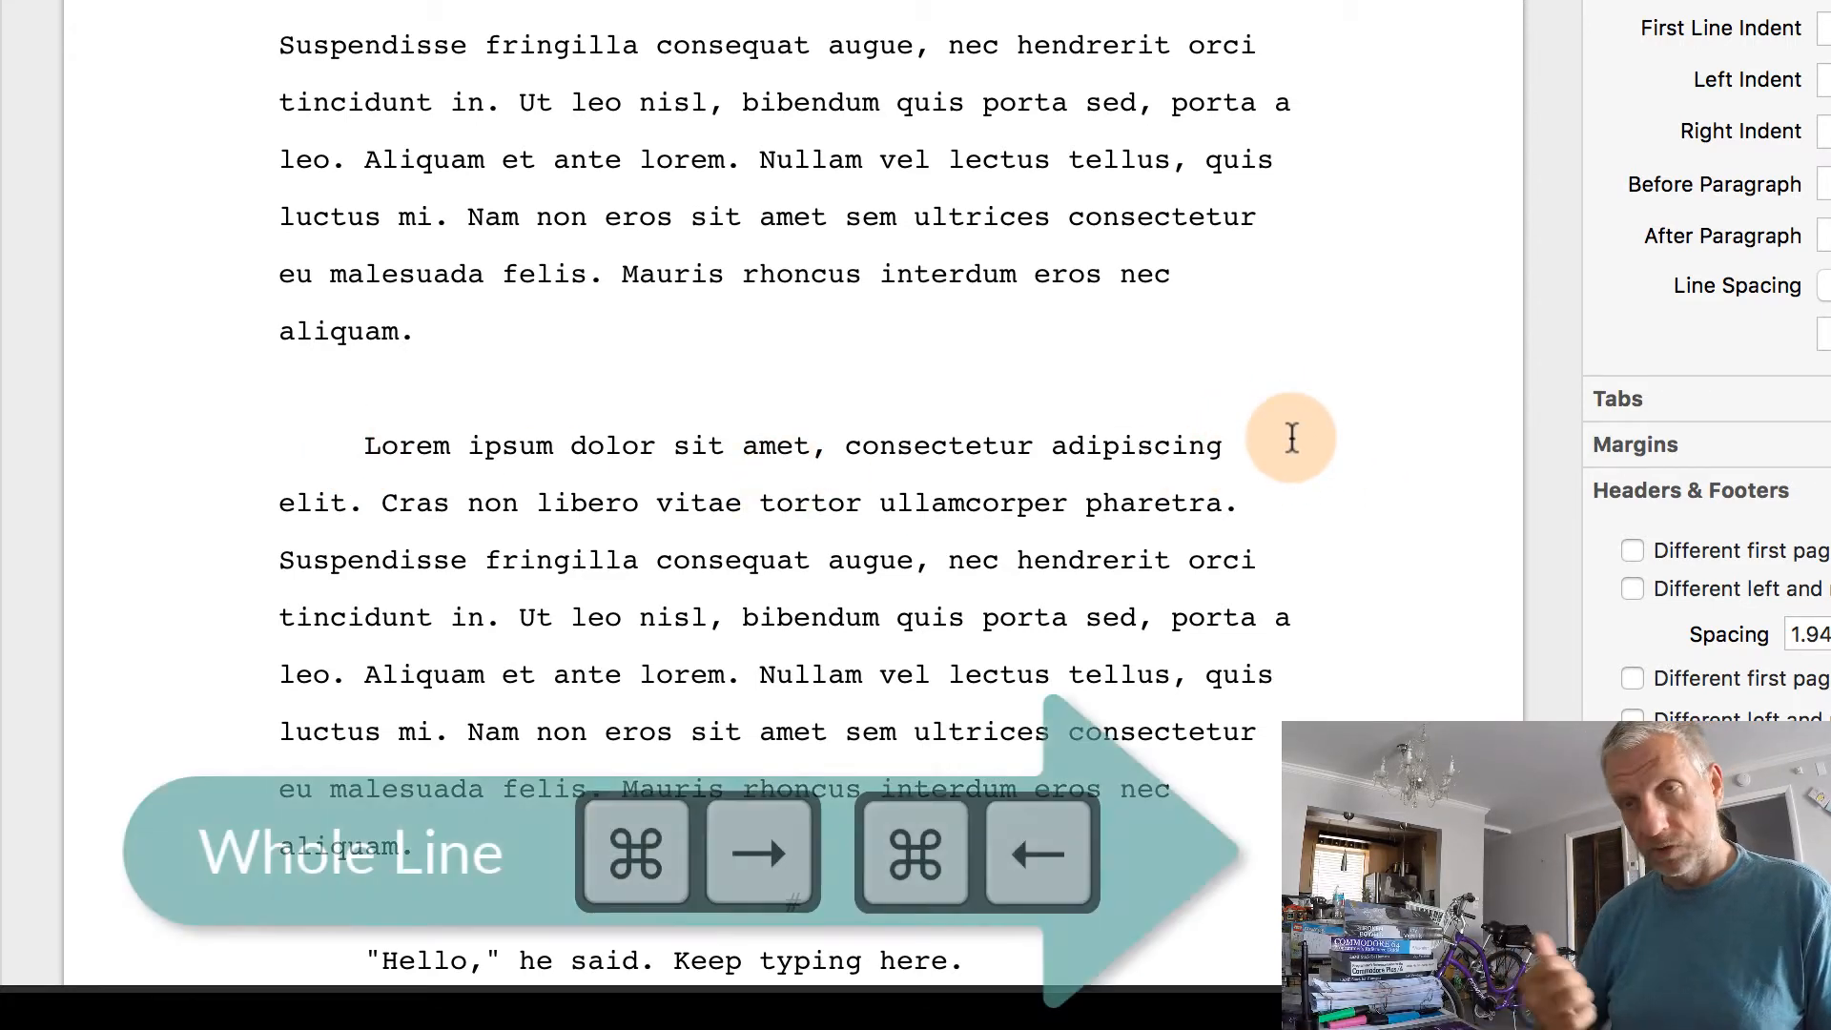
# Jump the text cursor to the end and start of the current line, and to the top of the document.
pyautogui.press('super+Right')
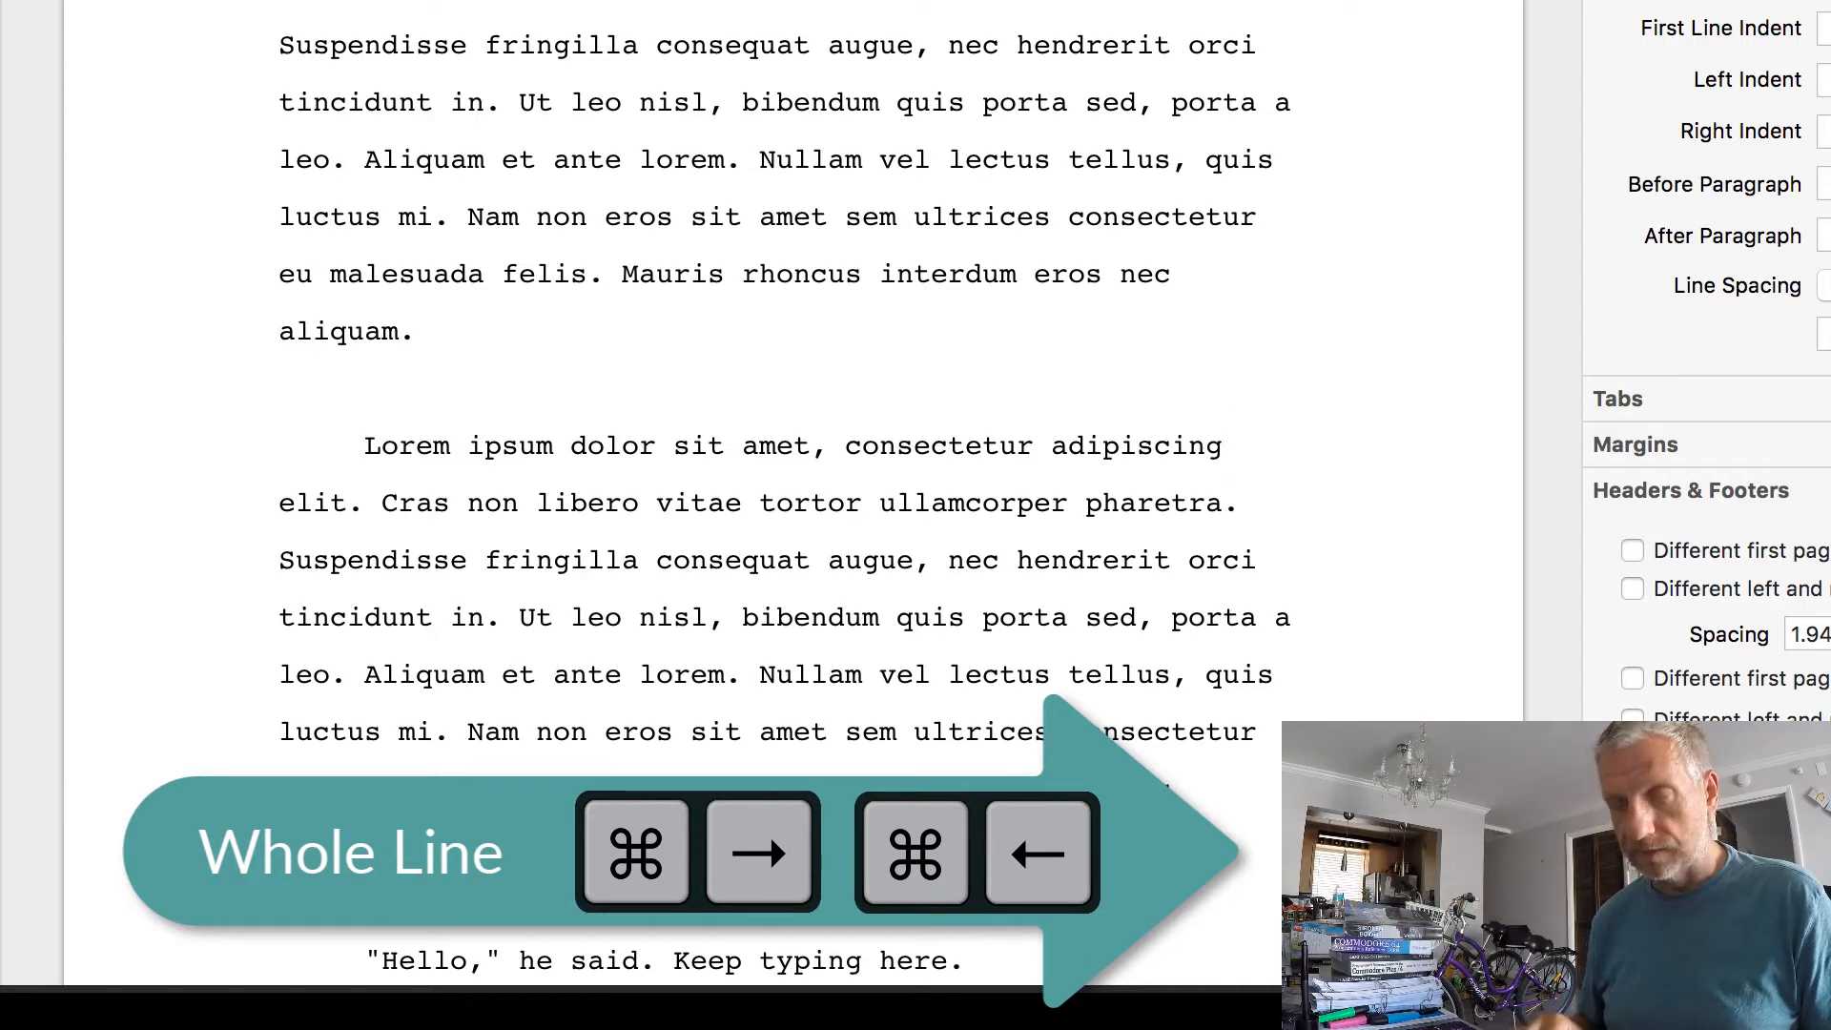
pyautogui.press('super+Left')
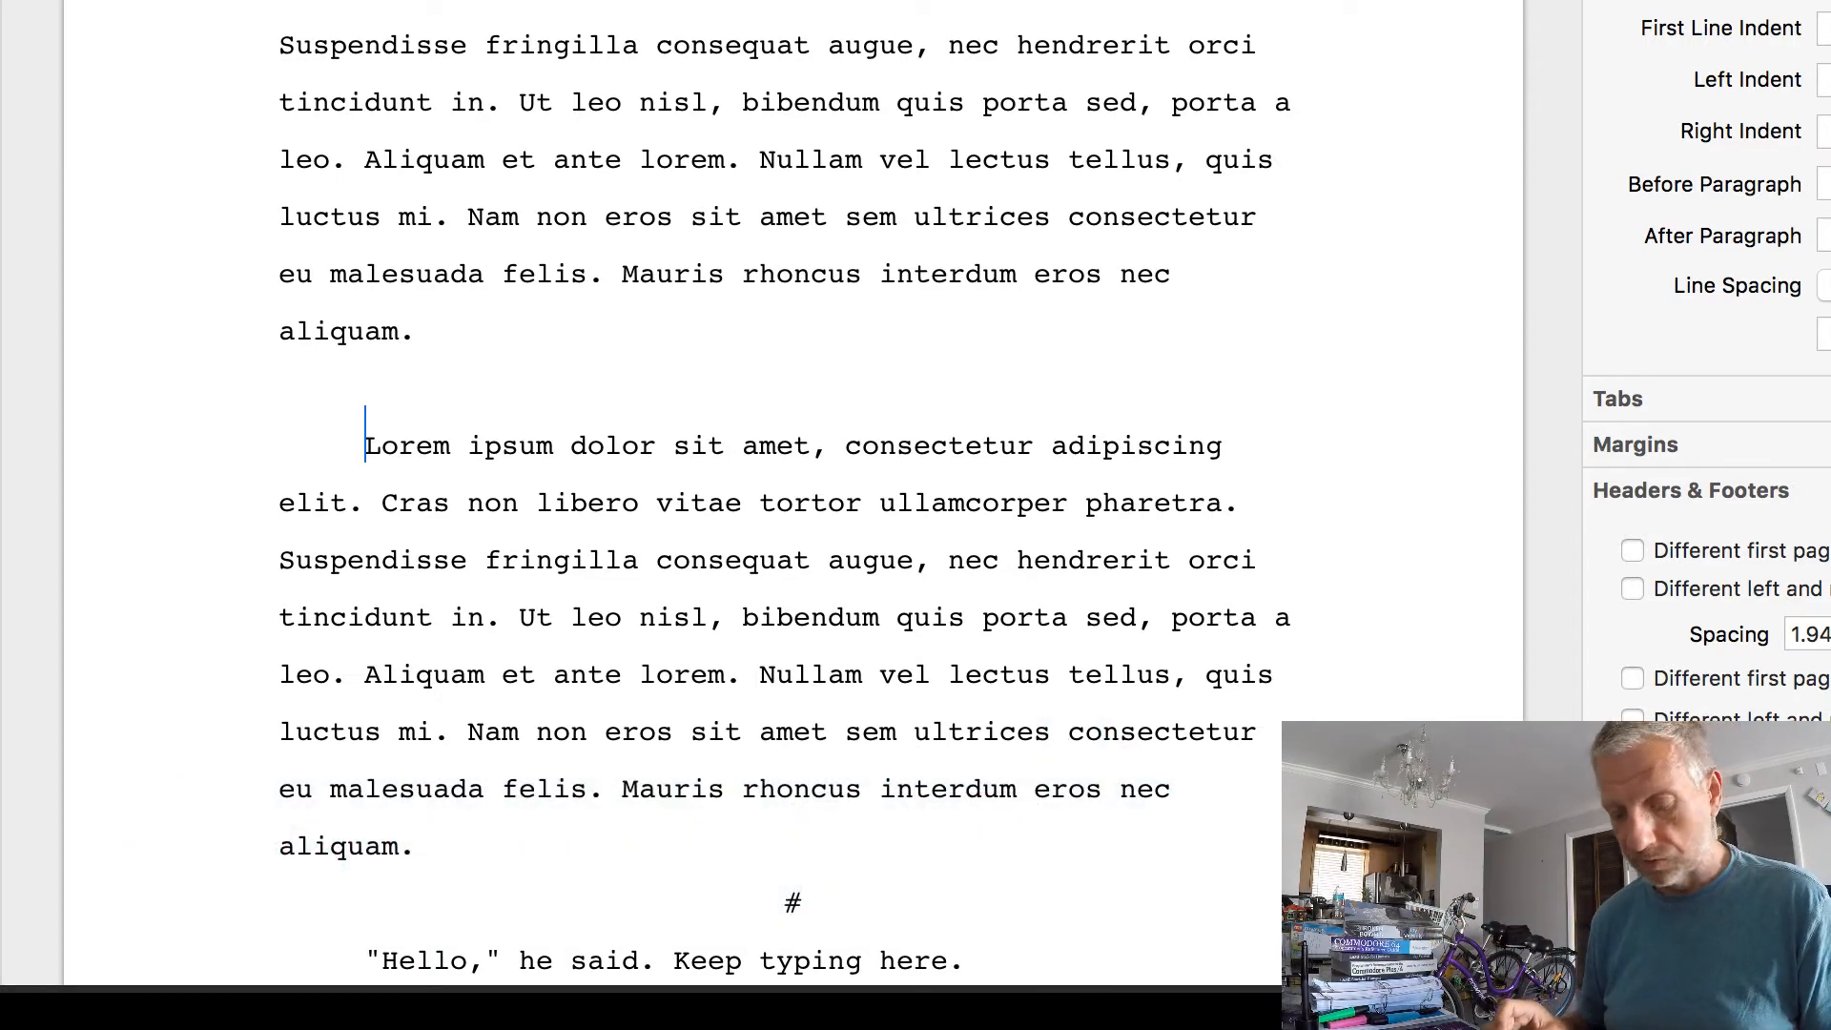
pyautogui.press('super+Up')
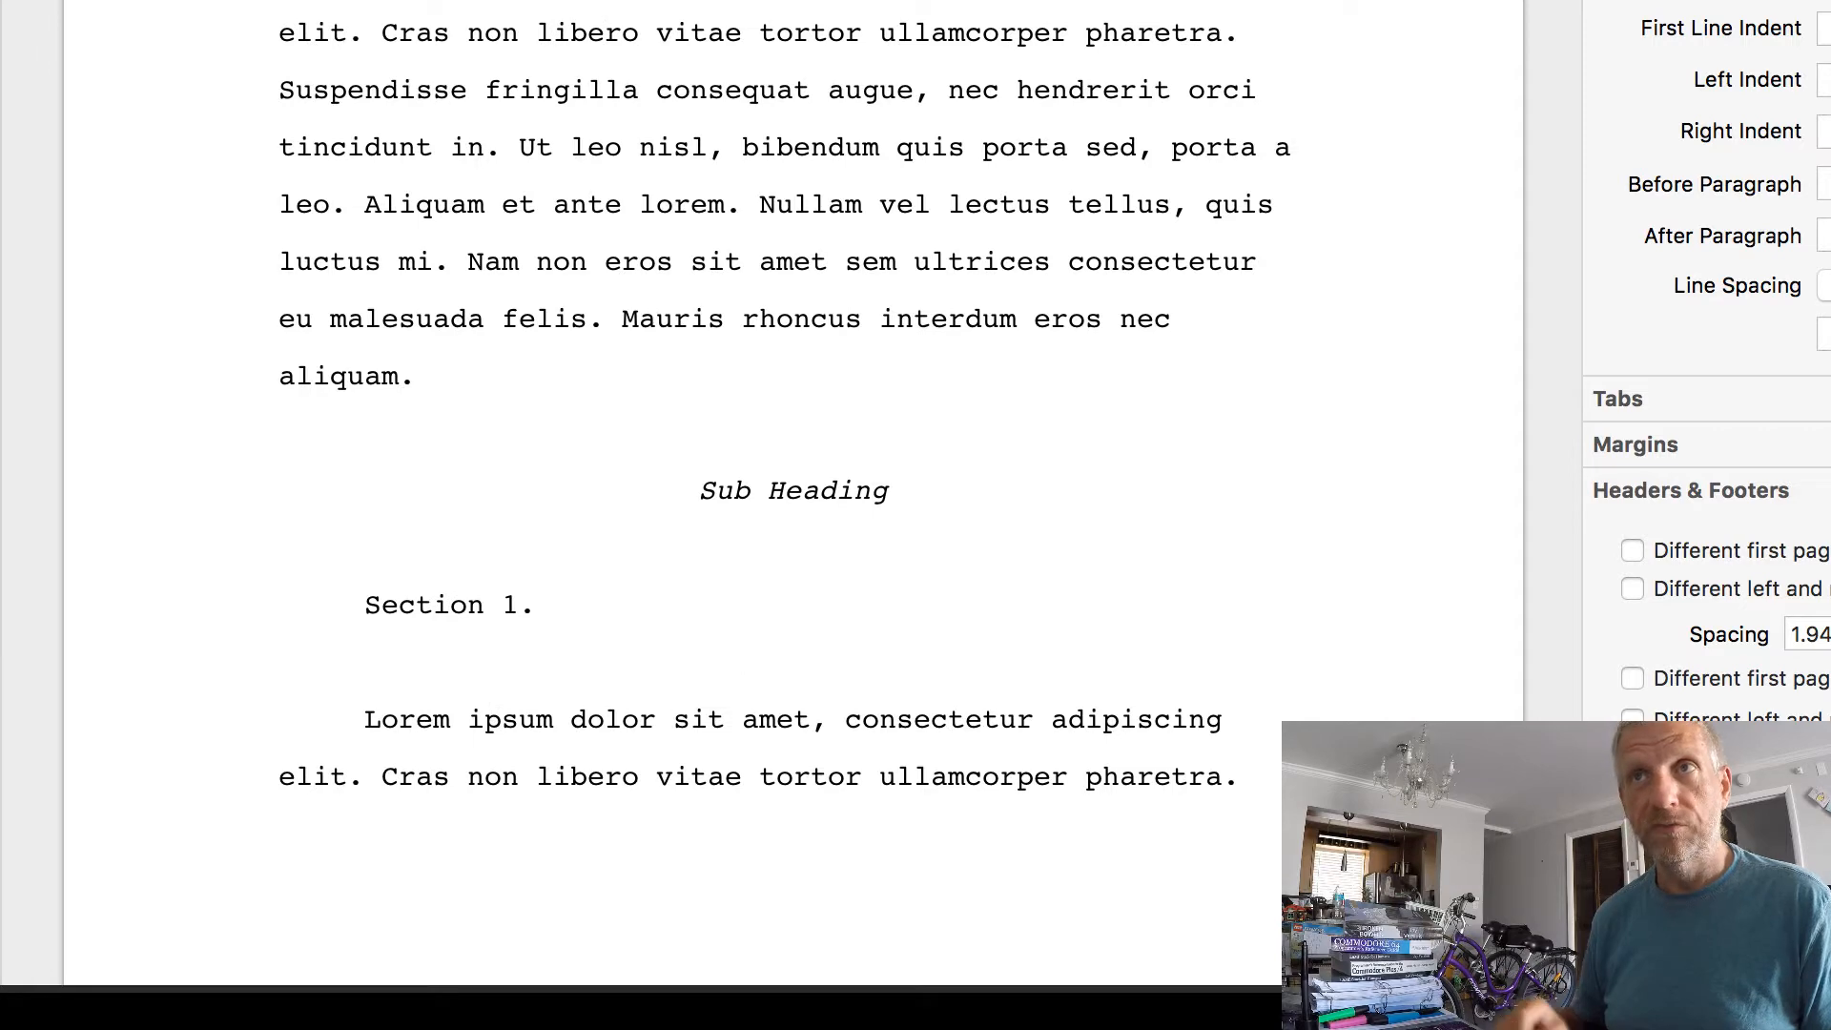
pyautogui.scroll(7, 1174, 629)
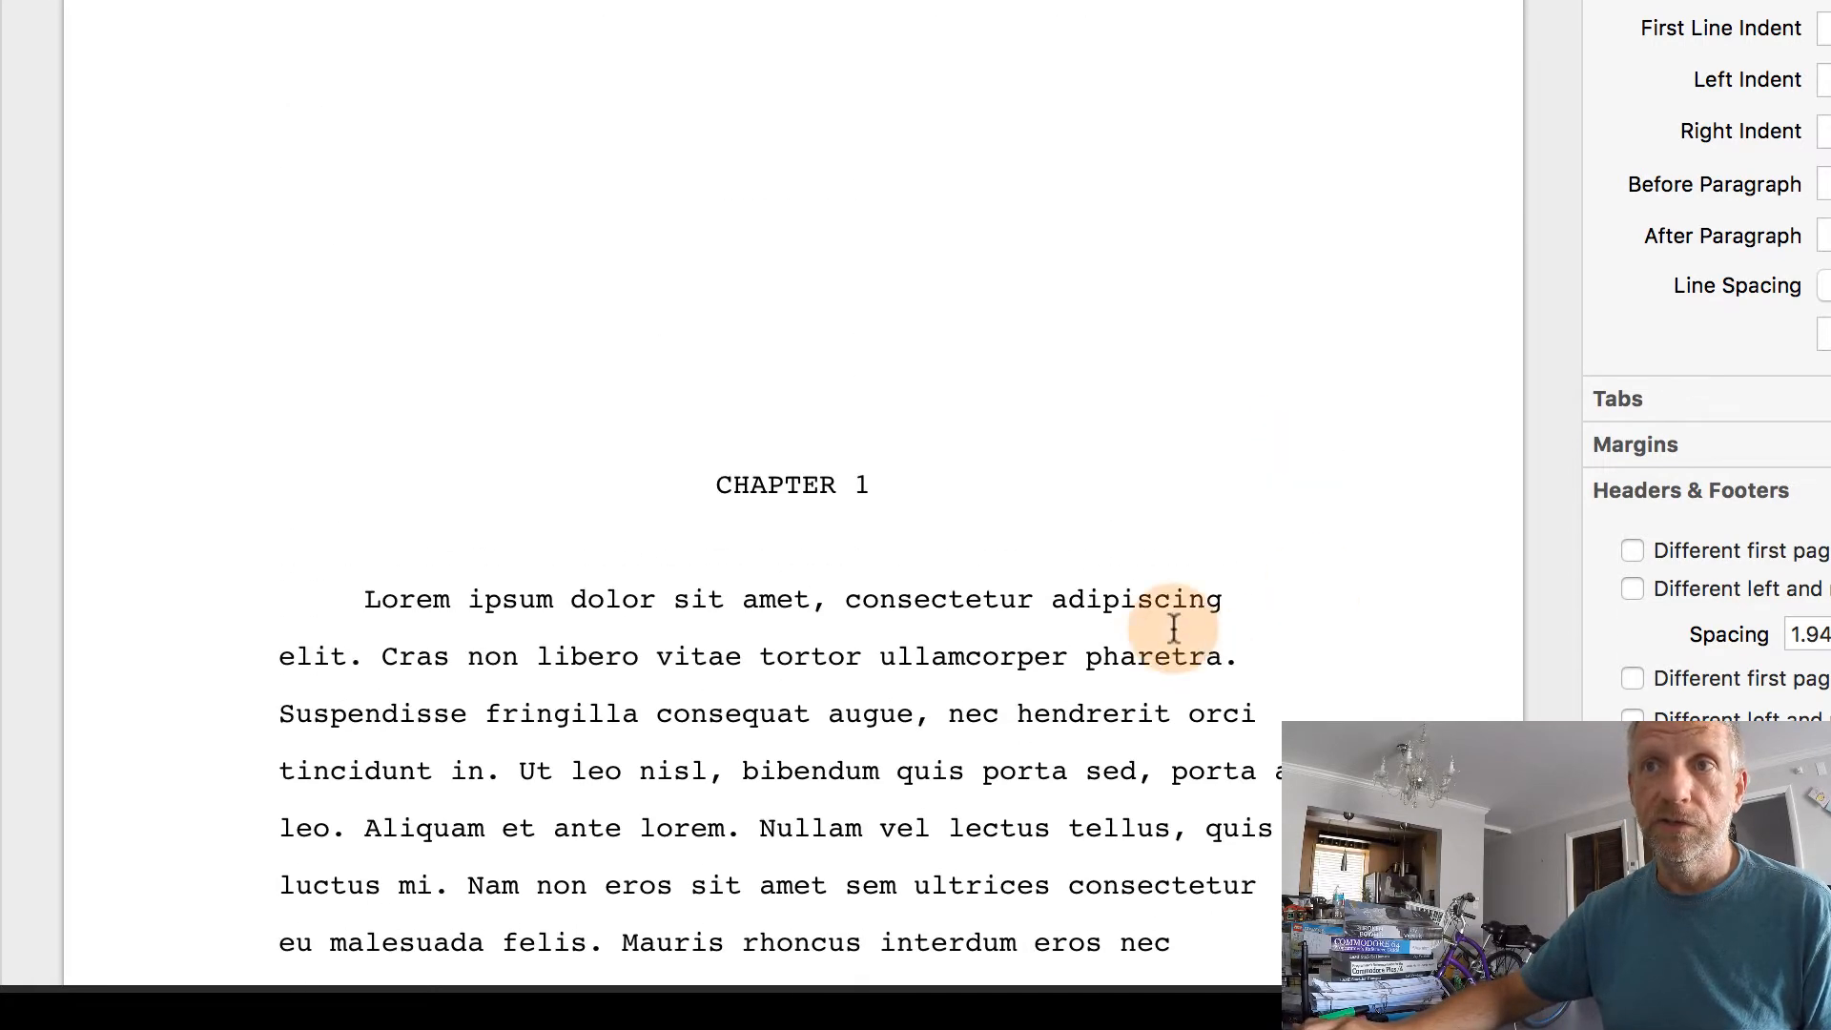
pyautogui.scroll(-5, 1095, 479)
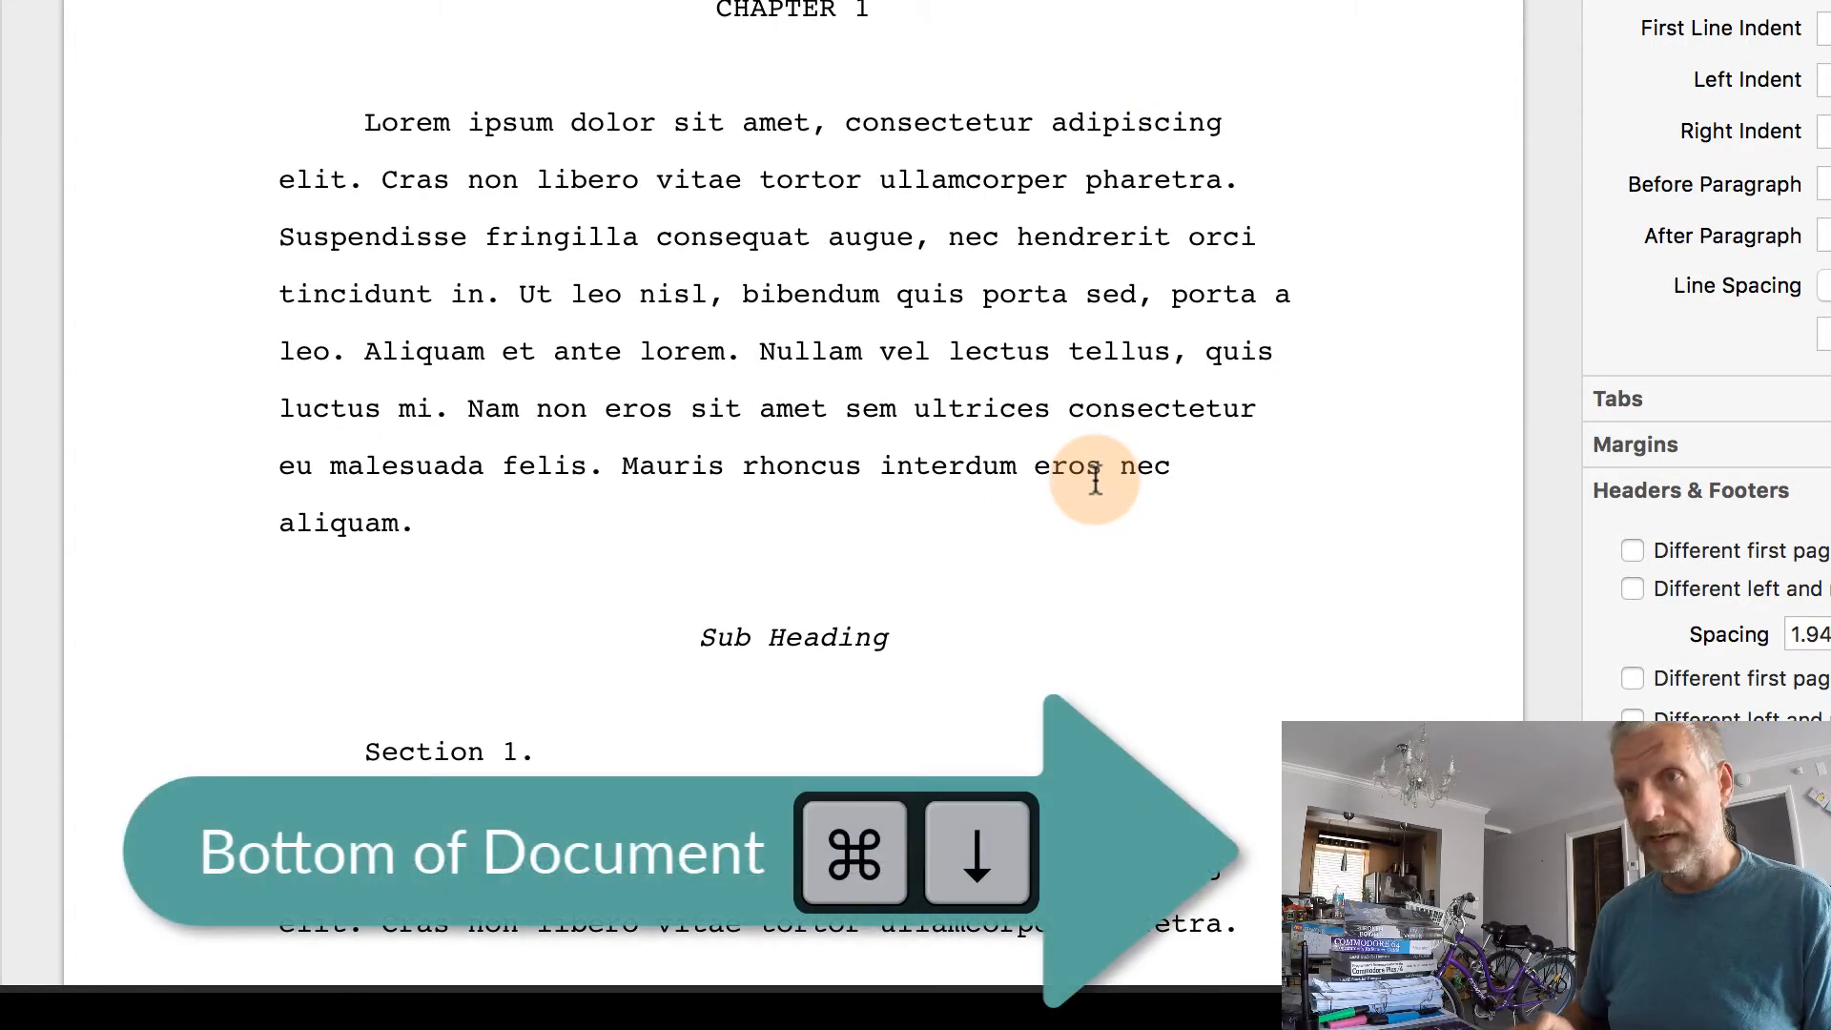
# Add a "Chapter 5" line at the very end of the manuscript and apply the Chapter Title style to it.
pyautogui.press('super+Down')
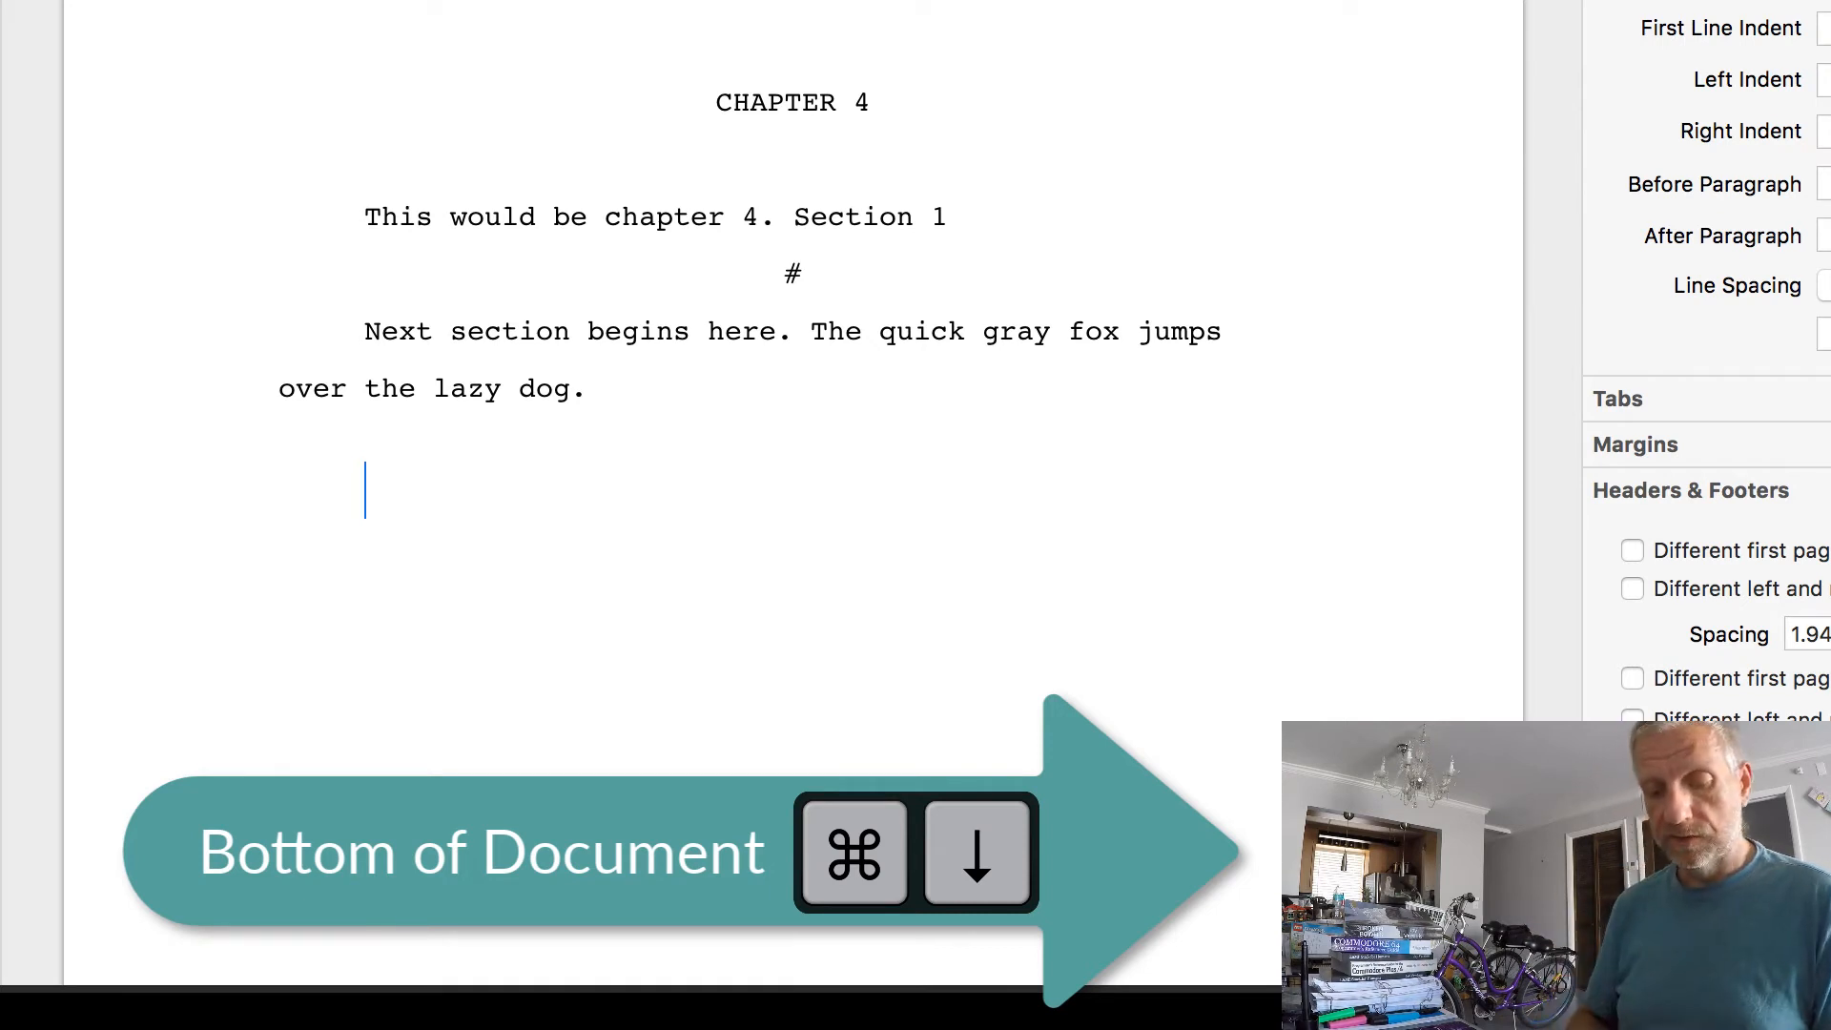
pyautogui.write('Chapter 5')
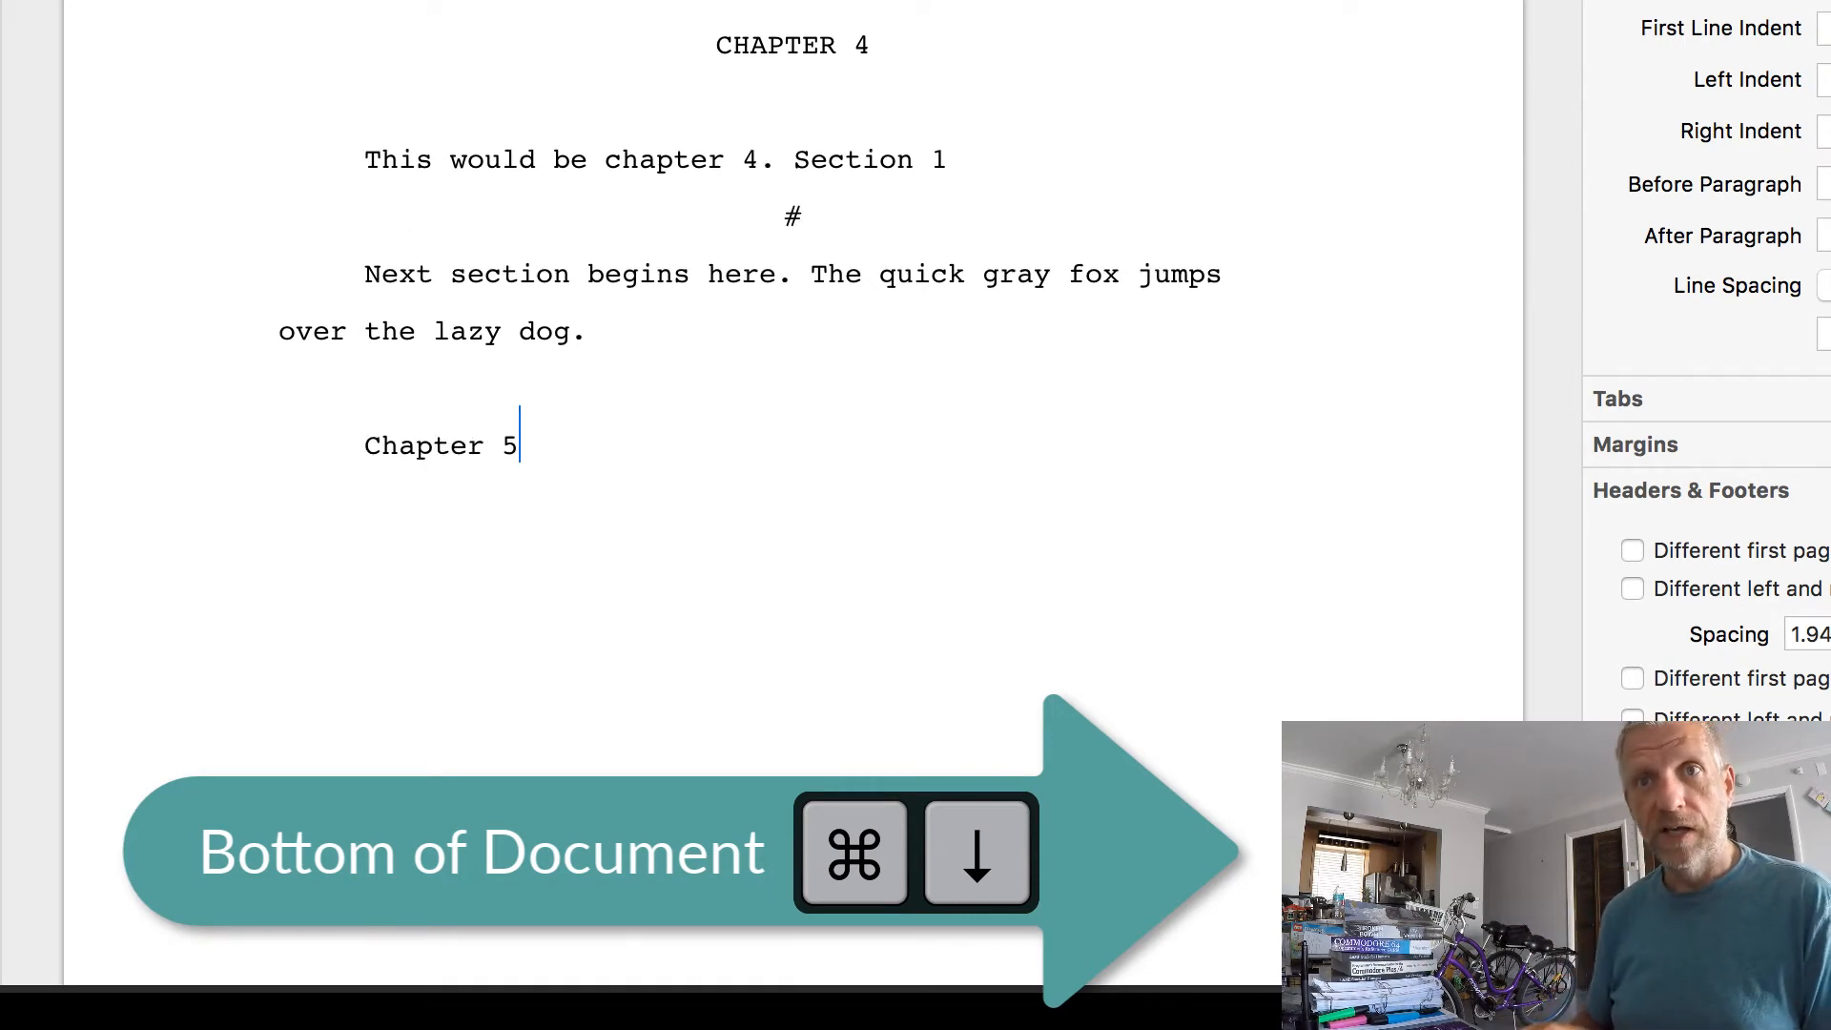
pyautogui.press('Return')
pyautogui.press('Up')
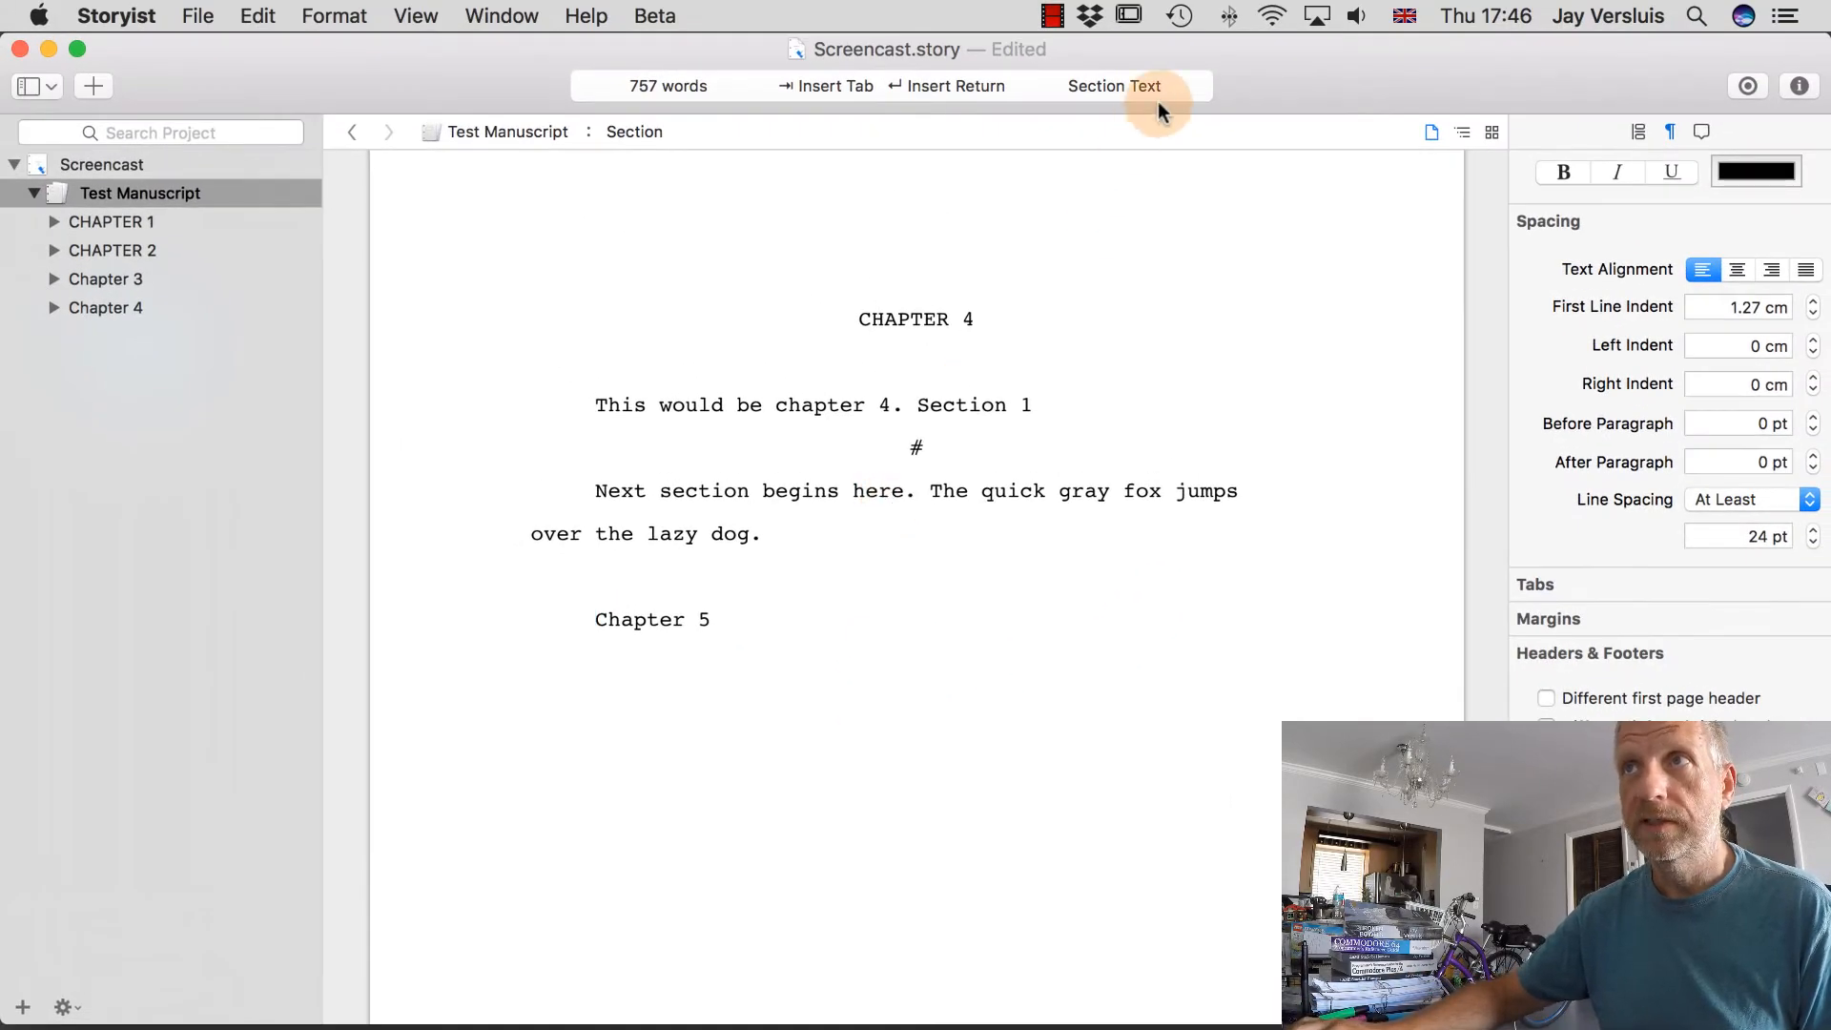
pyautogui.click(1163, 86)
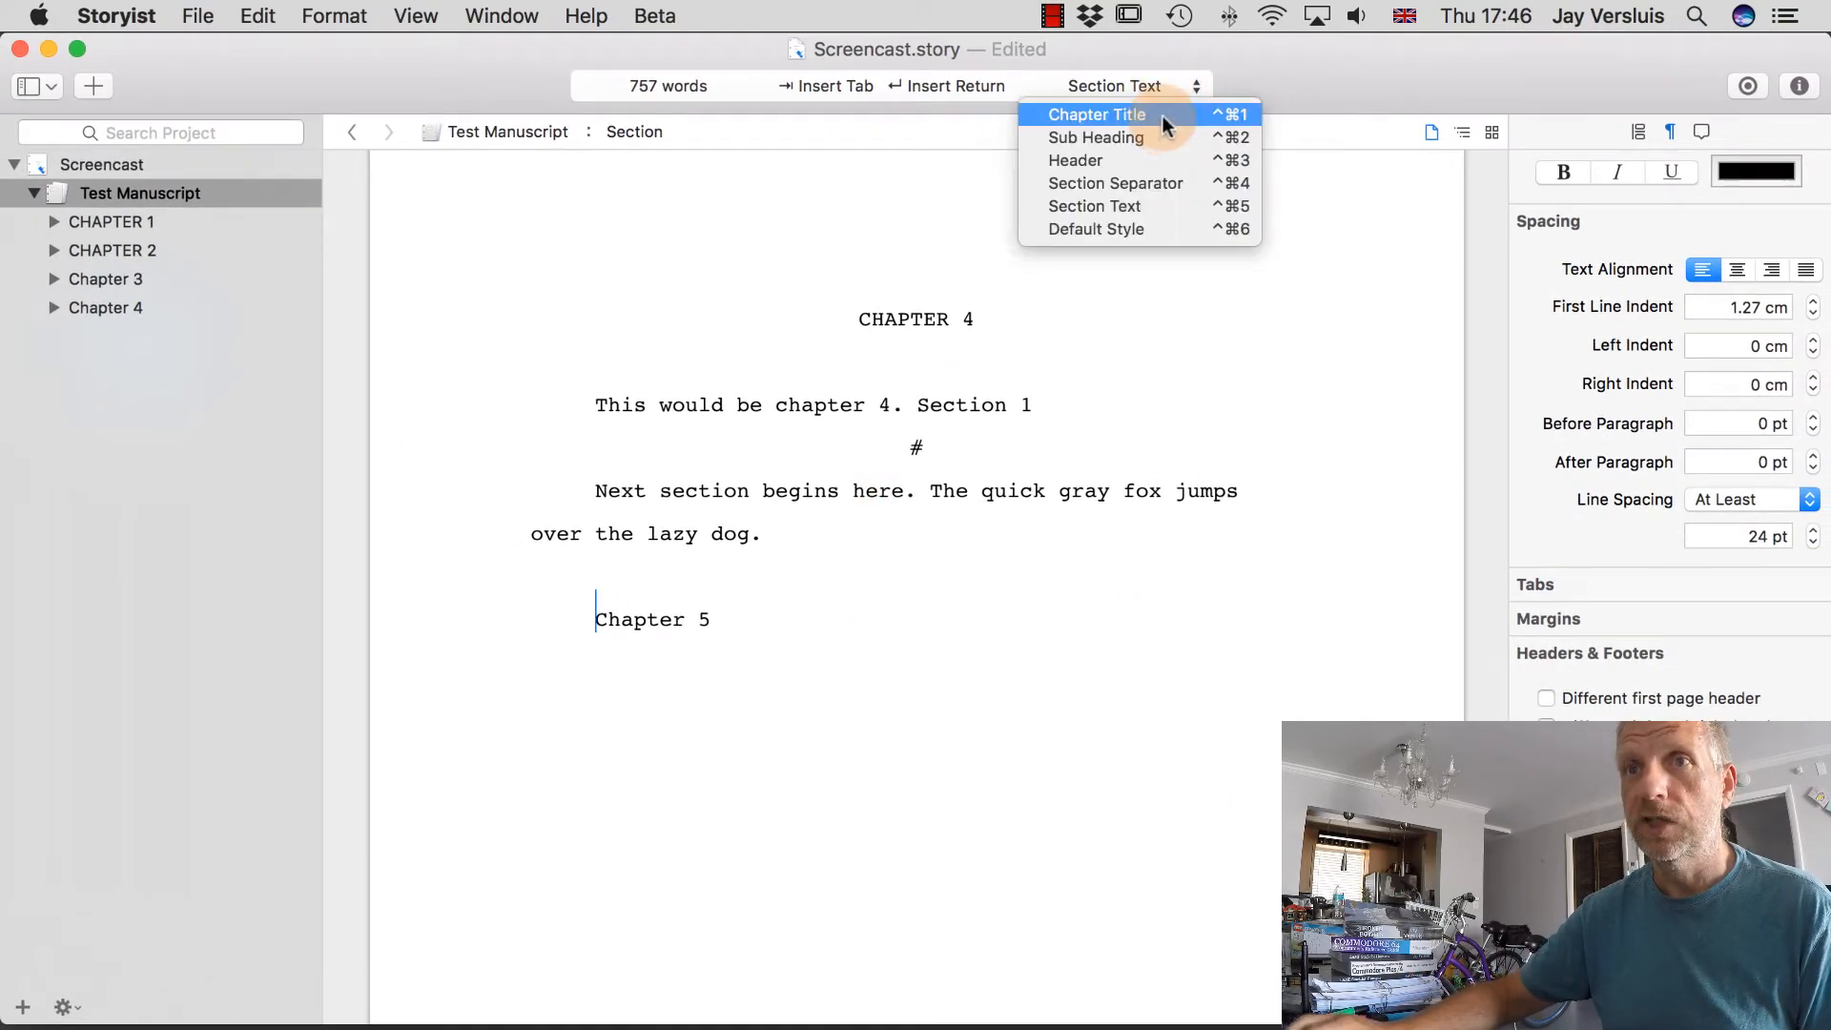
pyautogui.click(1164, 116)
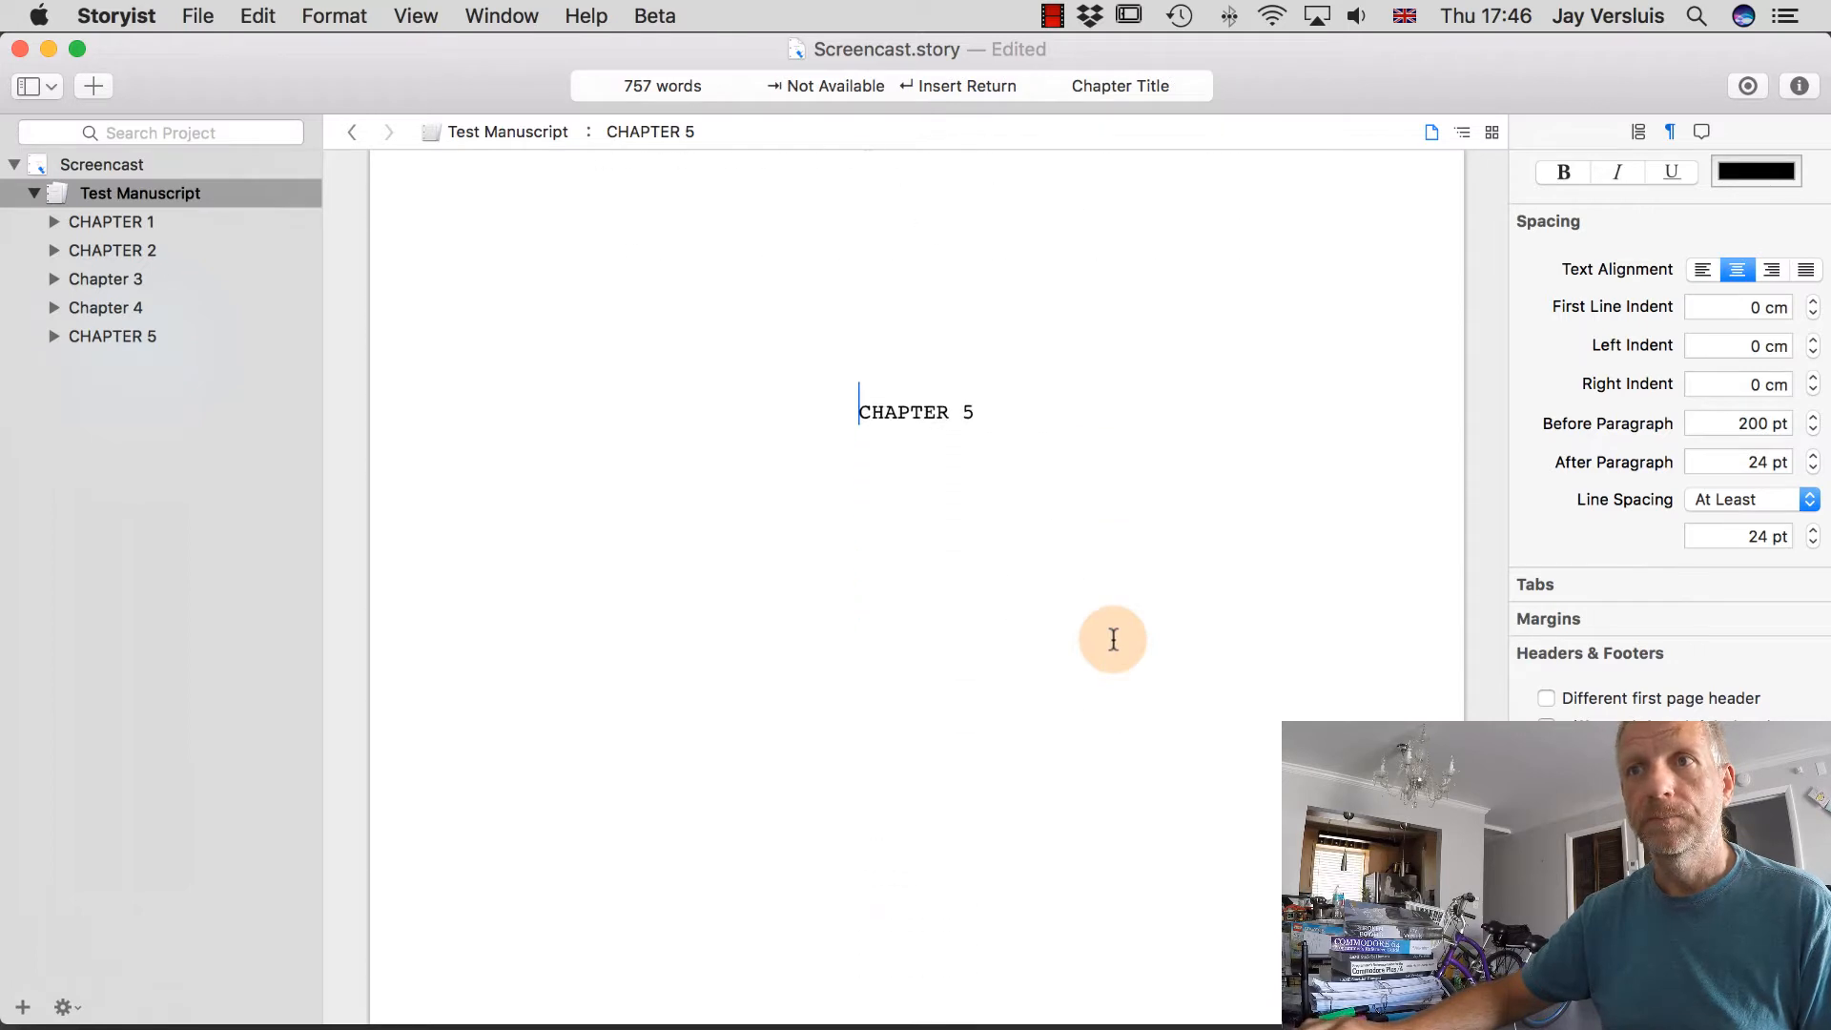
# Insert a new line directly below the Chapter 5 heading and apply the Section Text style to it.
pyautogui.click(1115, 417)
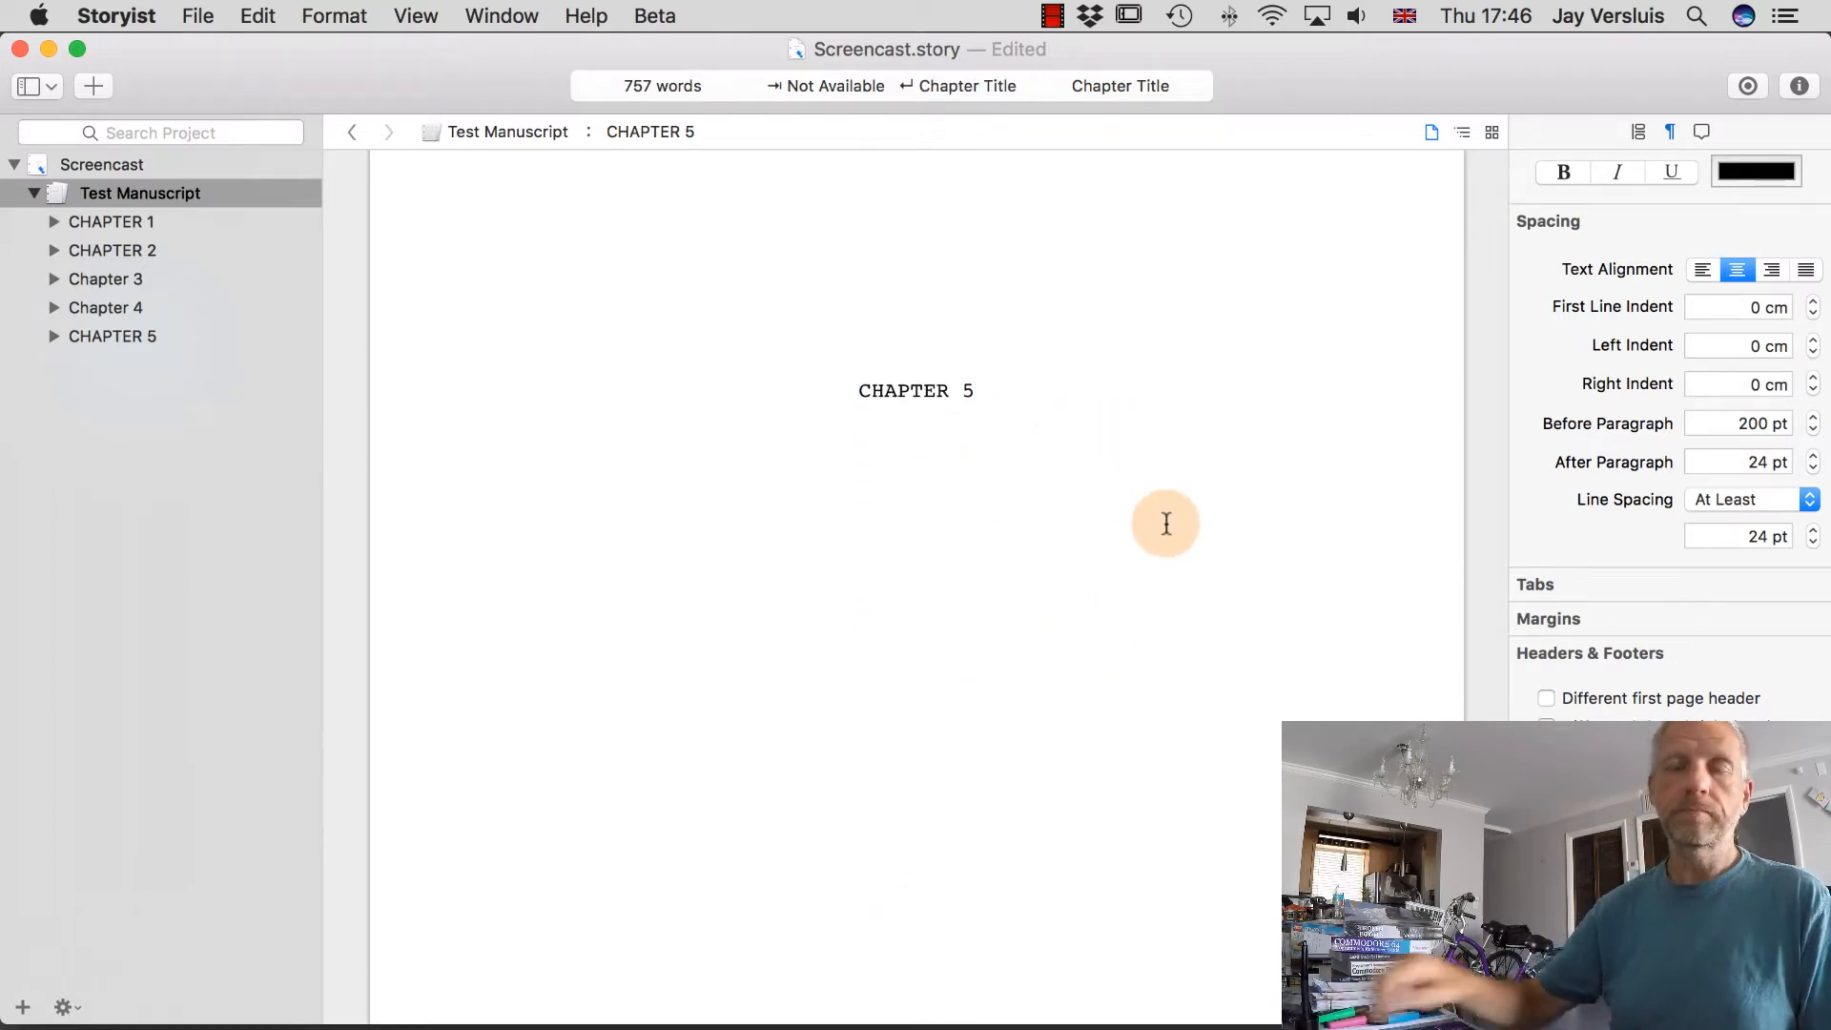
pyautogui.press('Return')
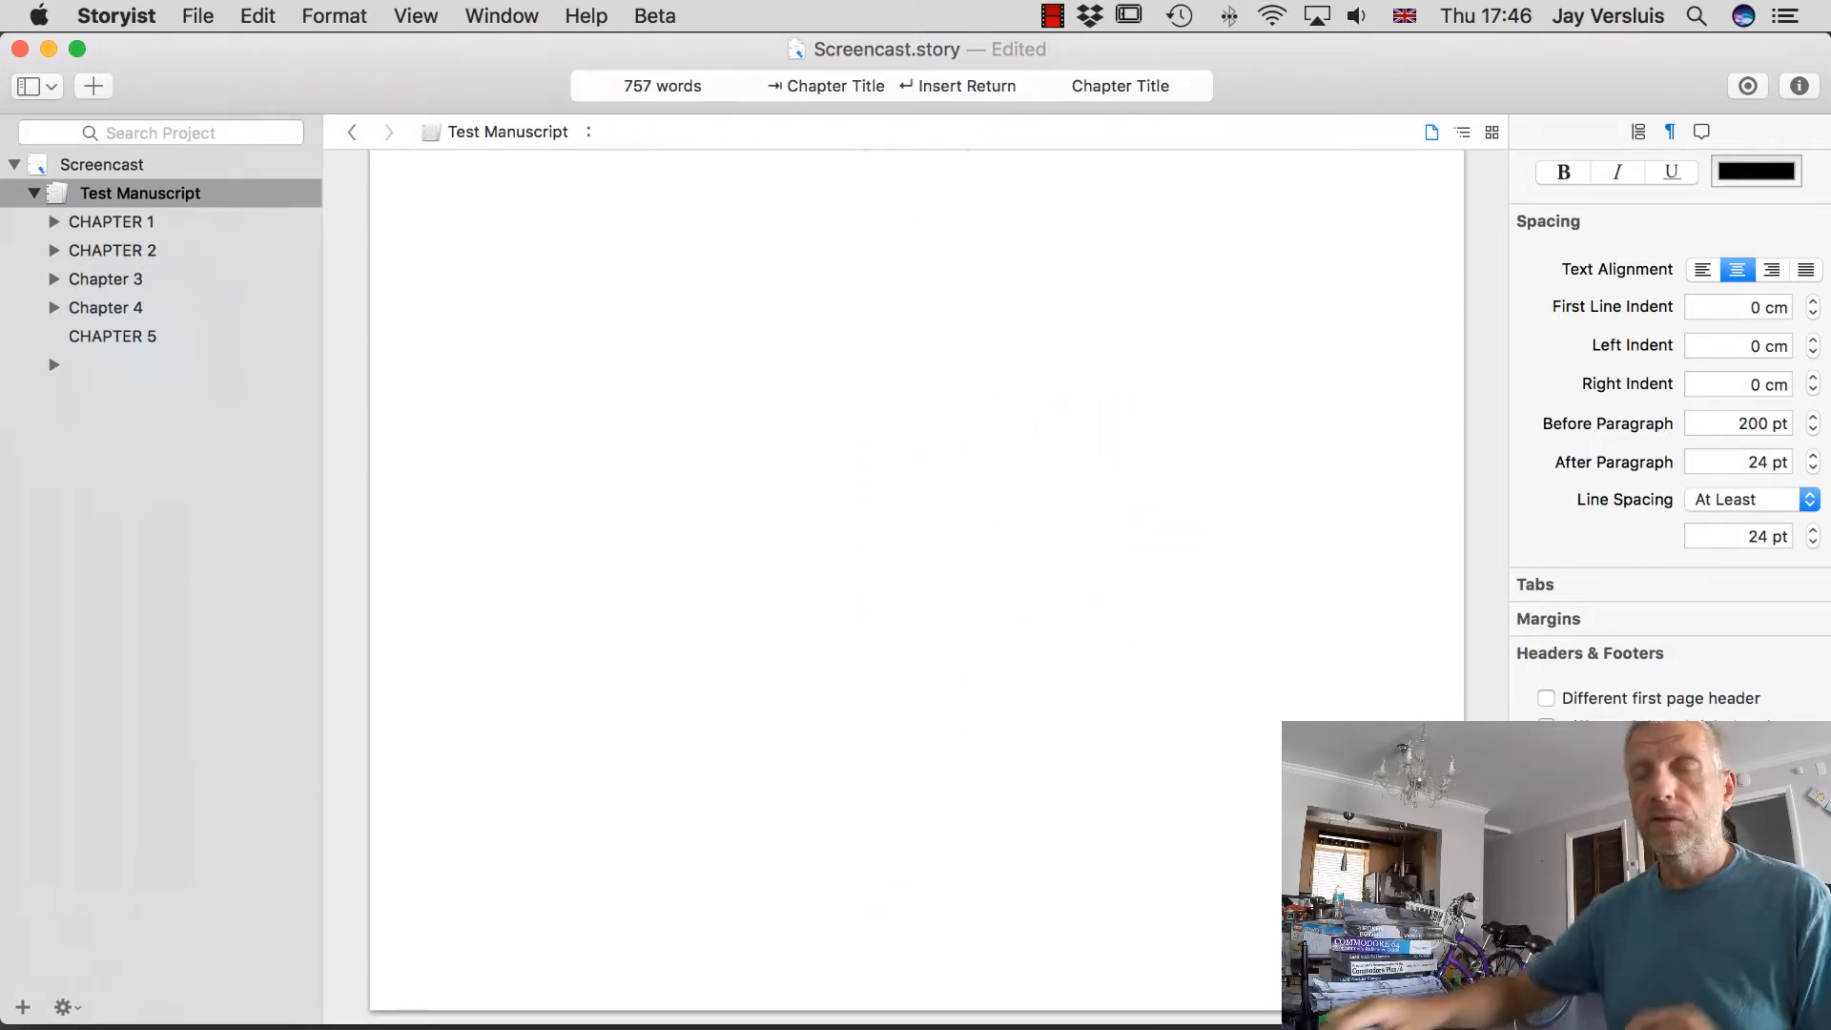
pyautogui.scroll(2, 799, 290)
pyautogui.scroll(-8, 799, 290)
pyautogui.click(800, 290)
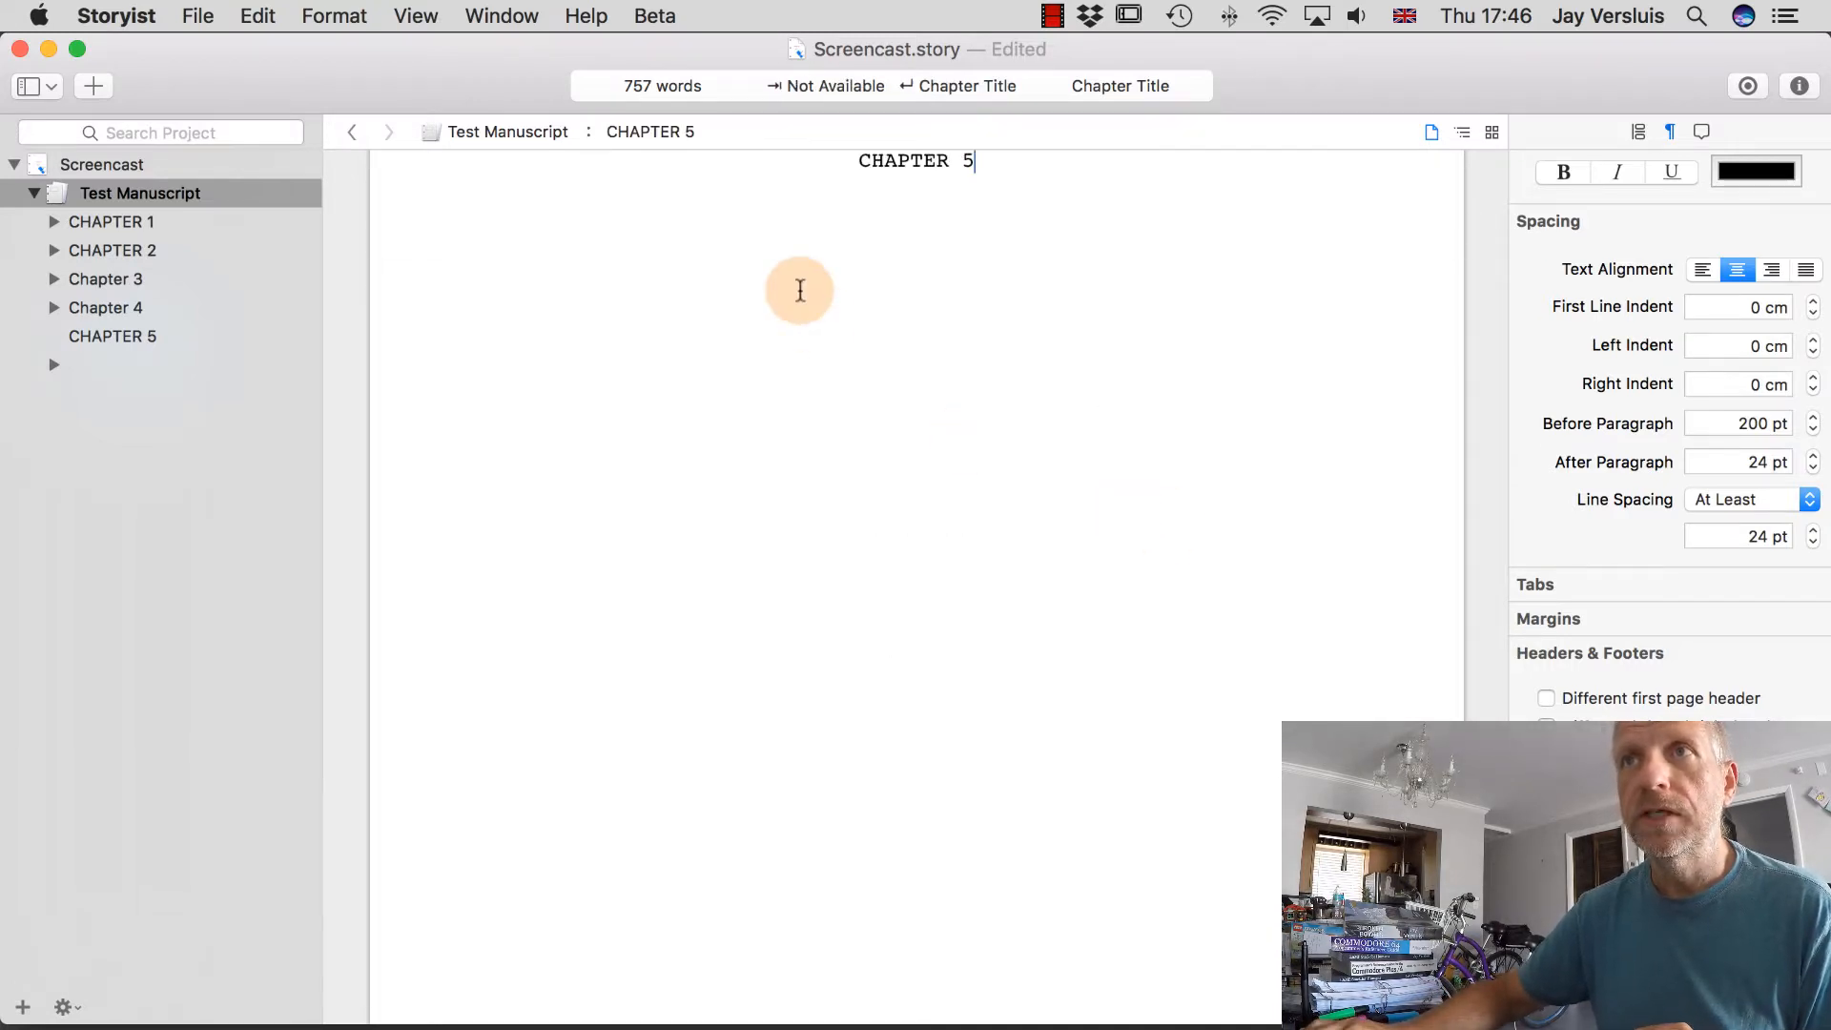
pyautogui.scroll(1, 829, 344)
pyautogui.scroll(1, 829, 345)
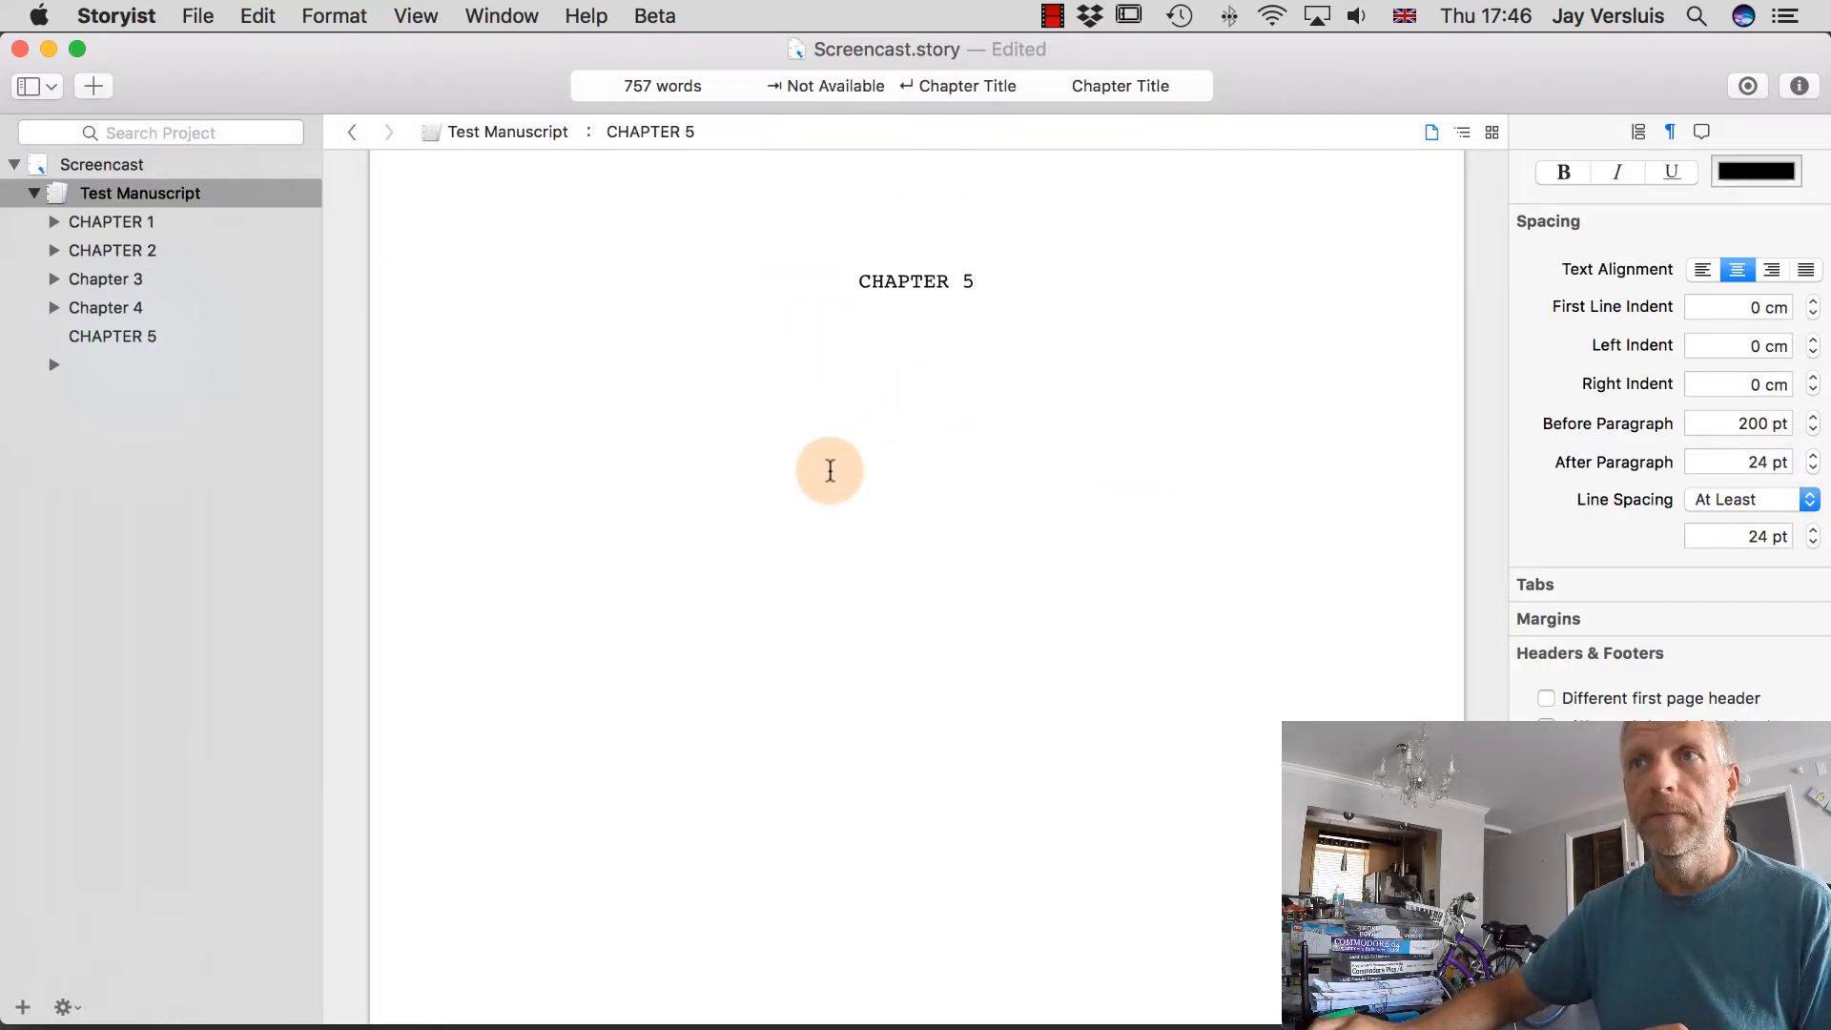
pyautogui.press('Return')
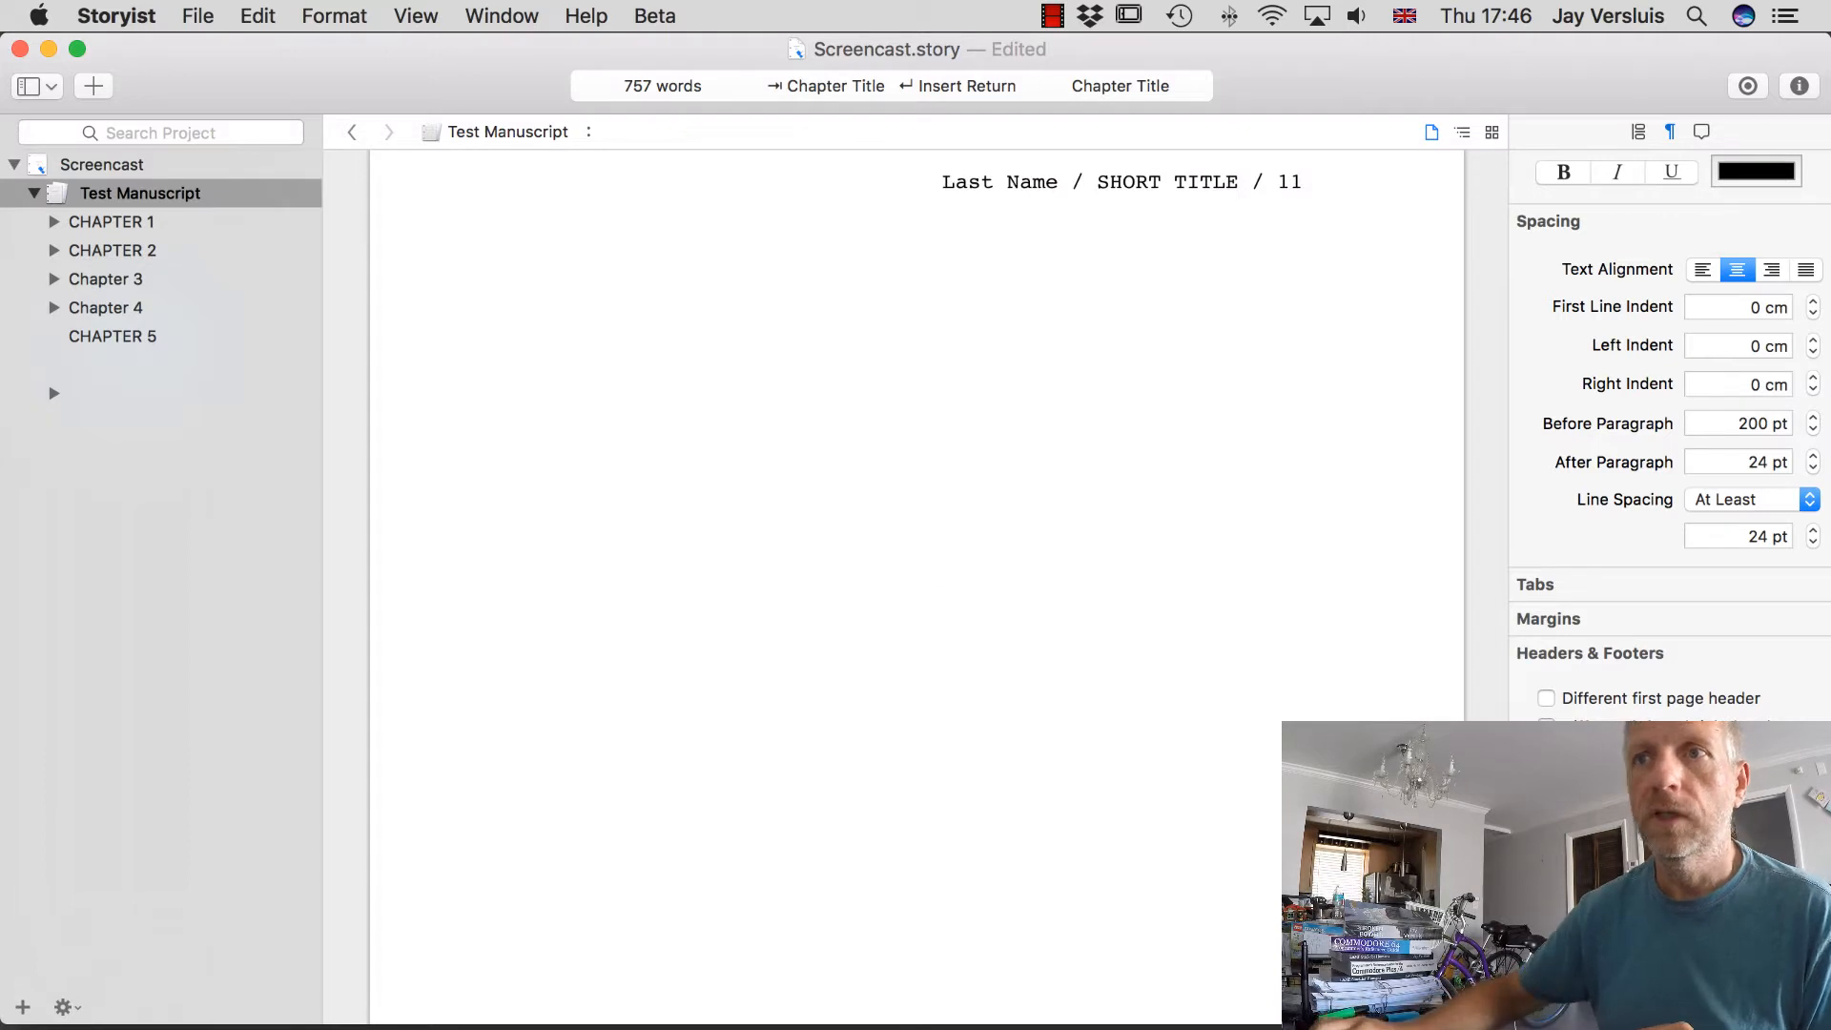
pyautogui.click(1154, 85)
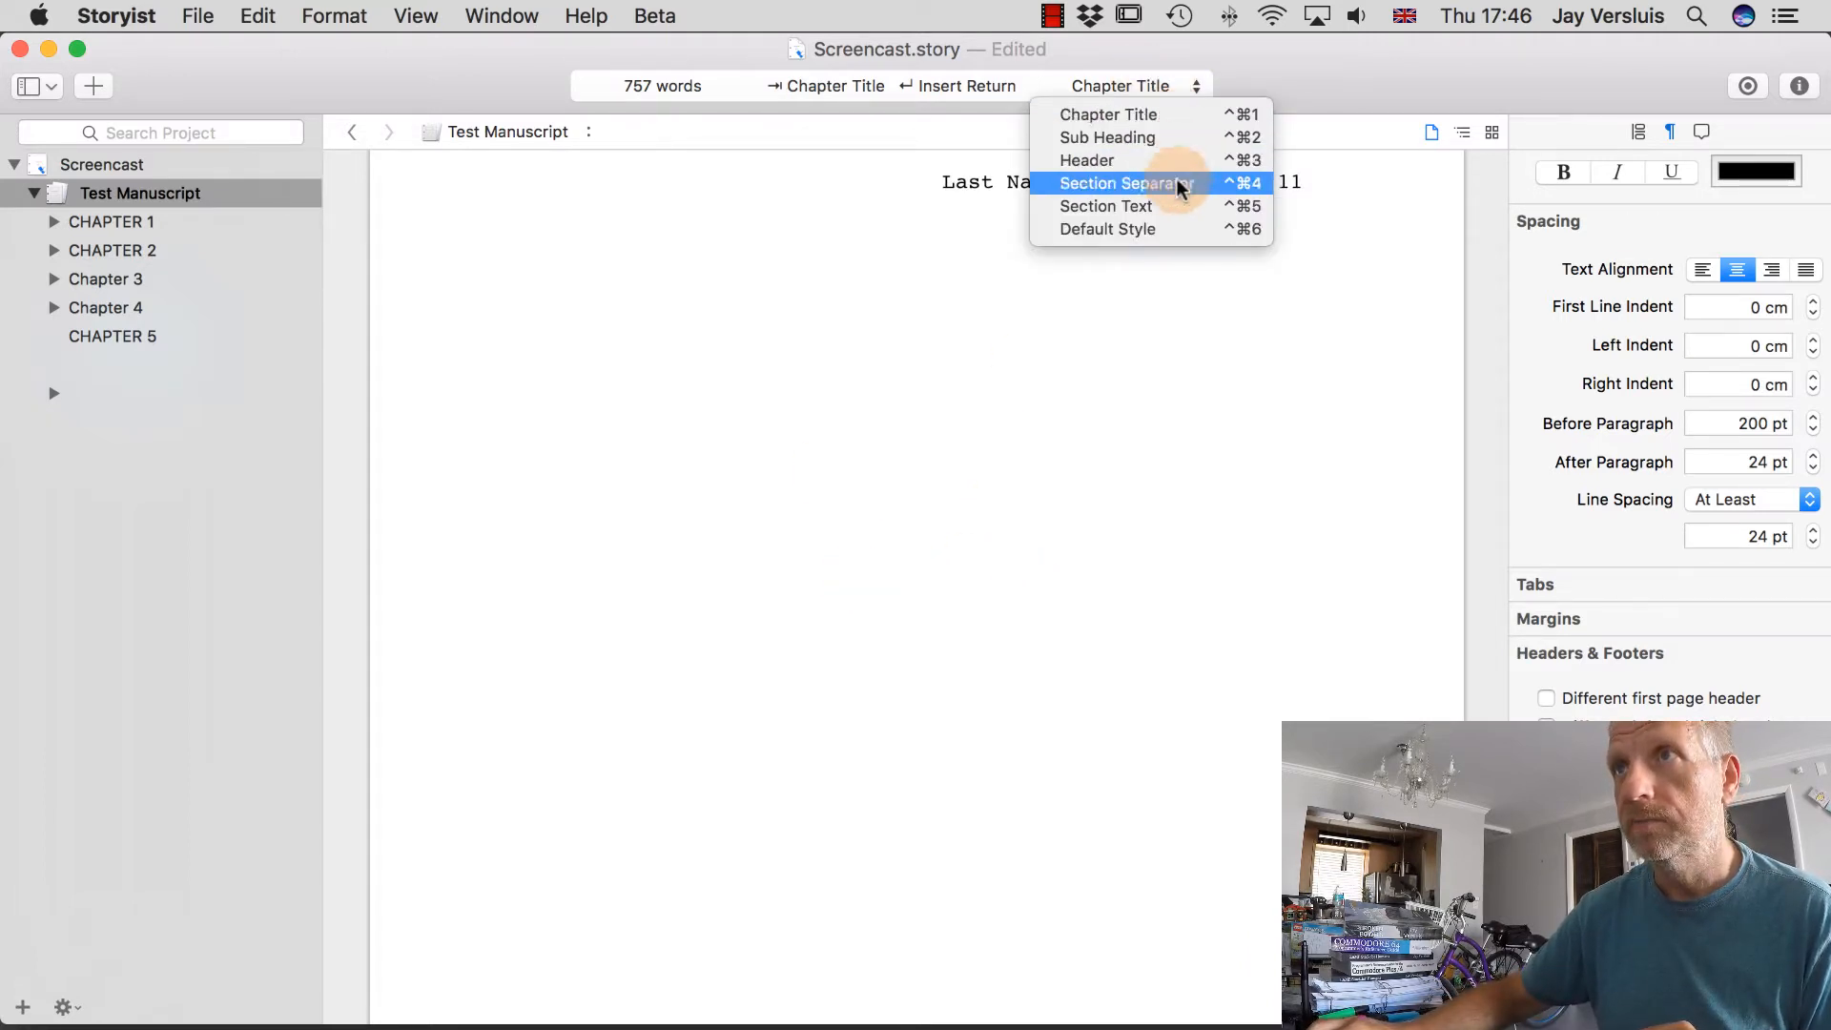
pyautogui.click(1189, 214)
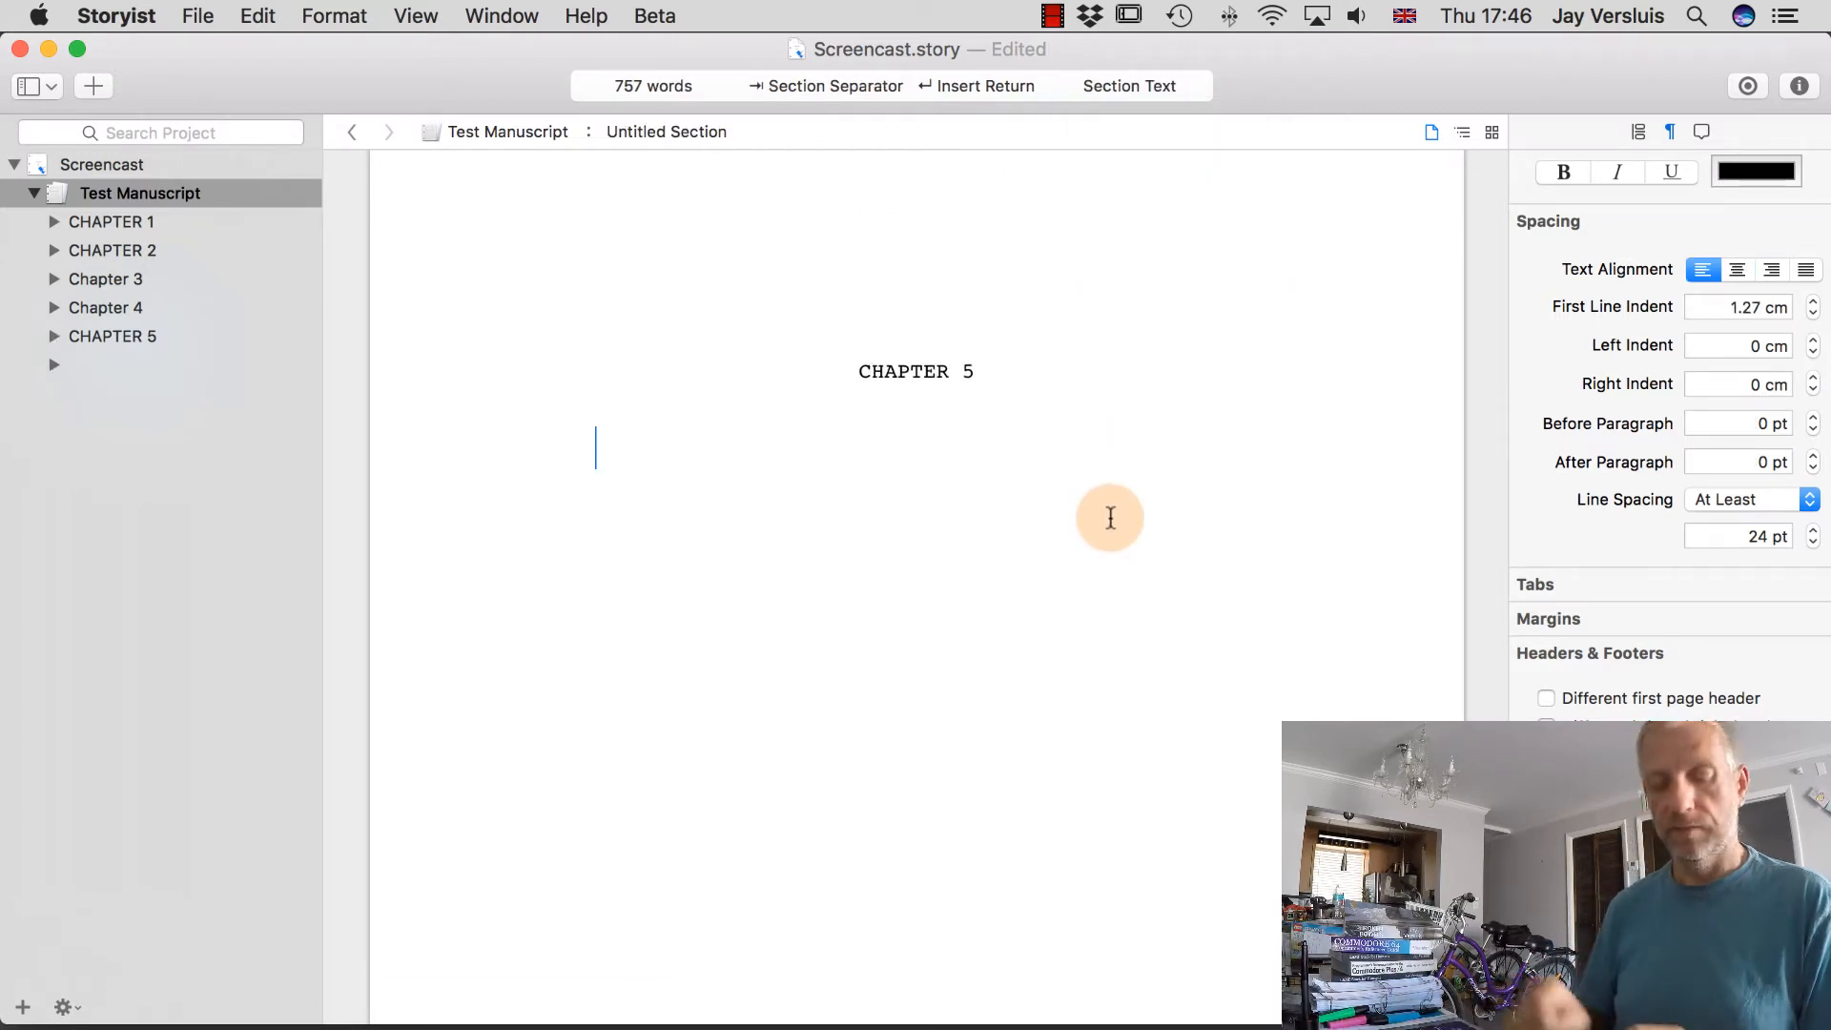
# Begin Chapter 5's body: "Let me write right here, right now. While I write somethign on my page, notice that the page itself starts to scroll, and".
pyautogui.write('Let me write')
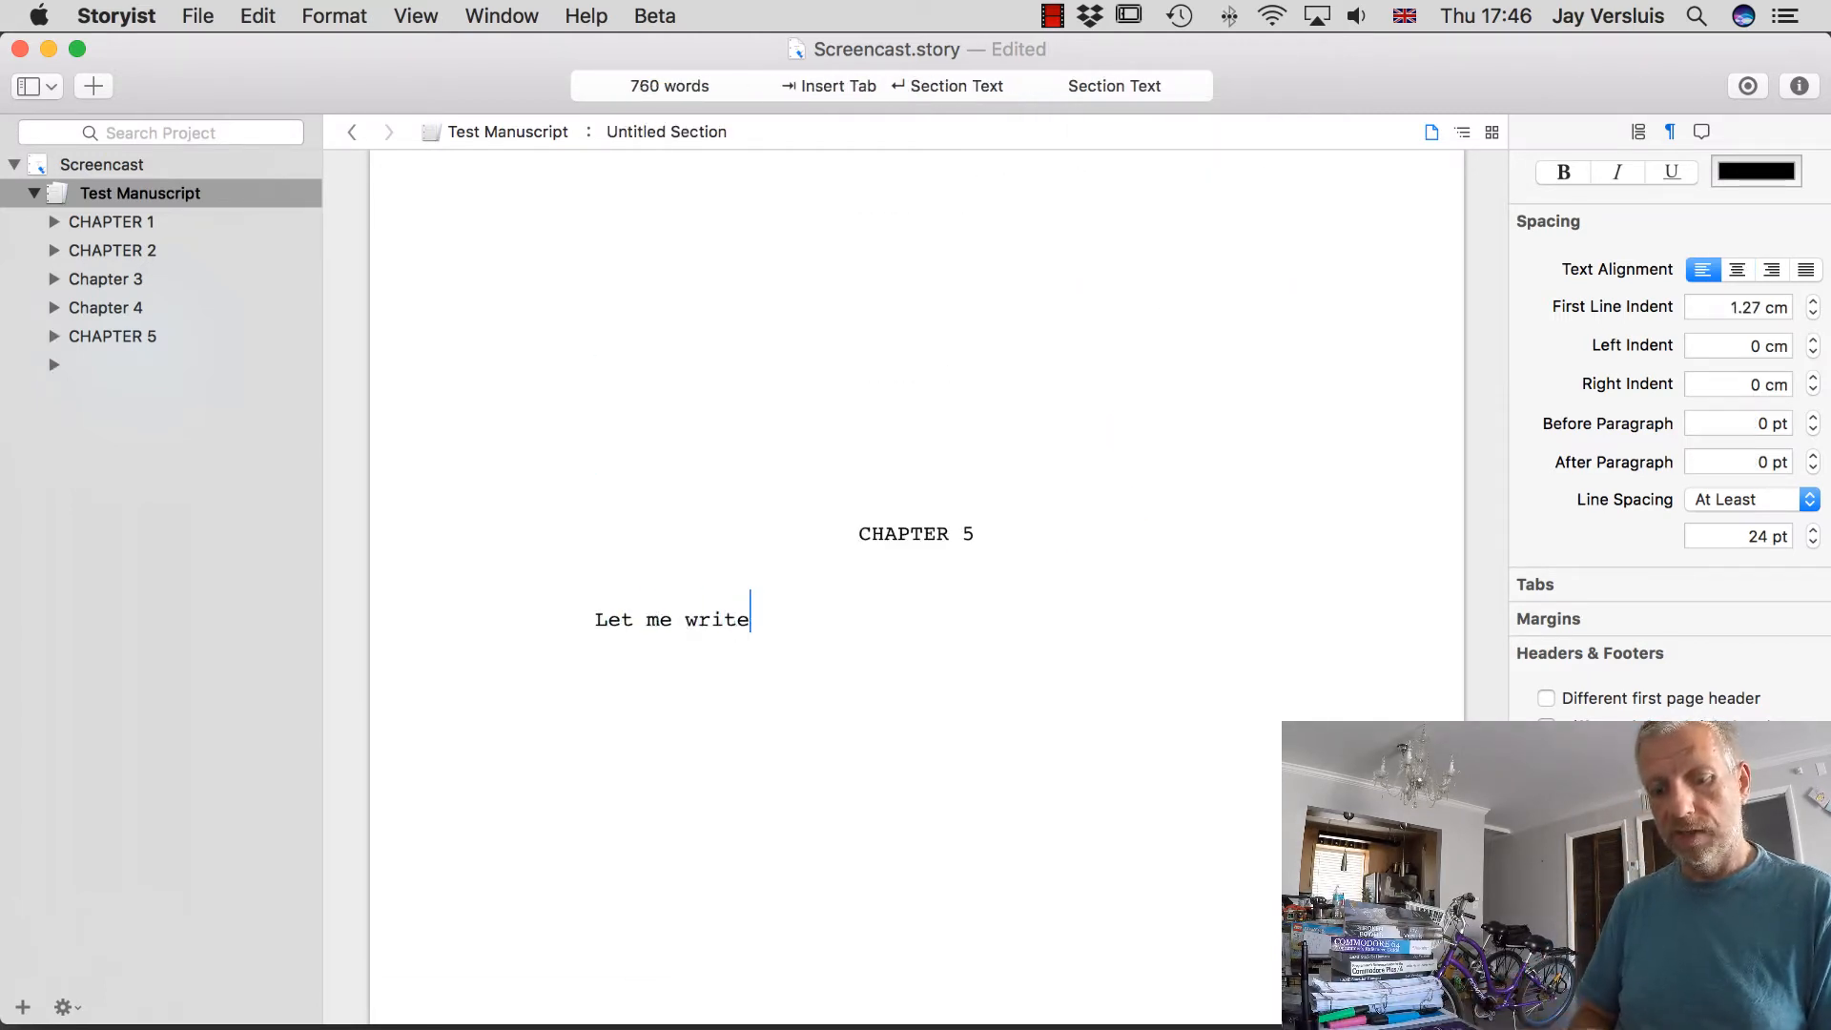
pyautogui.write(' right here, right now.')
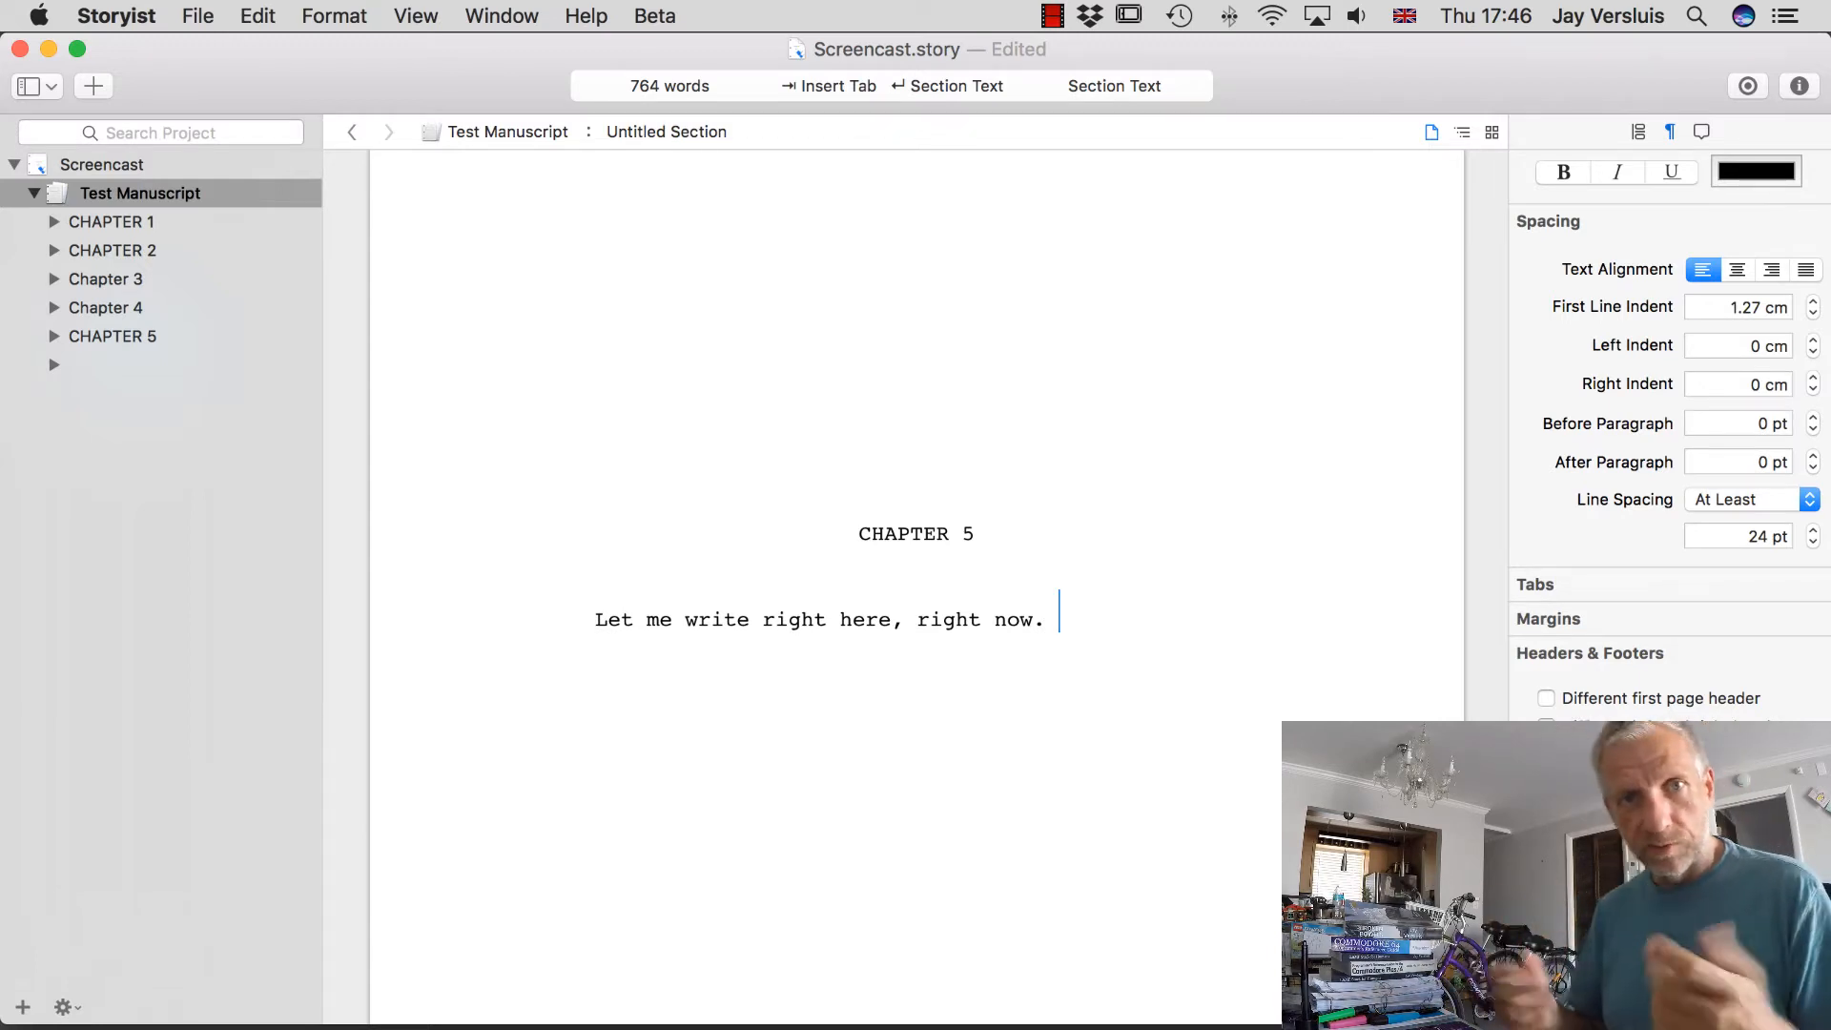
pyautogui.write(' While I w')
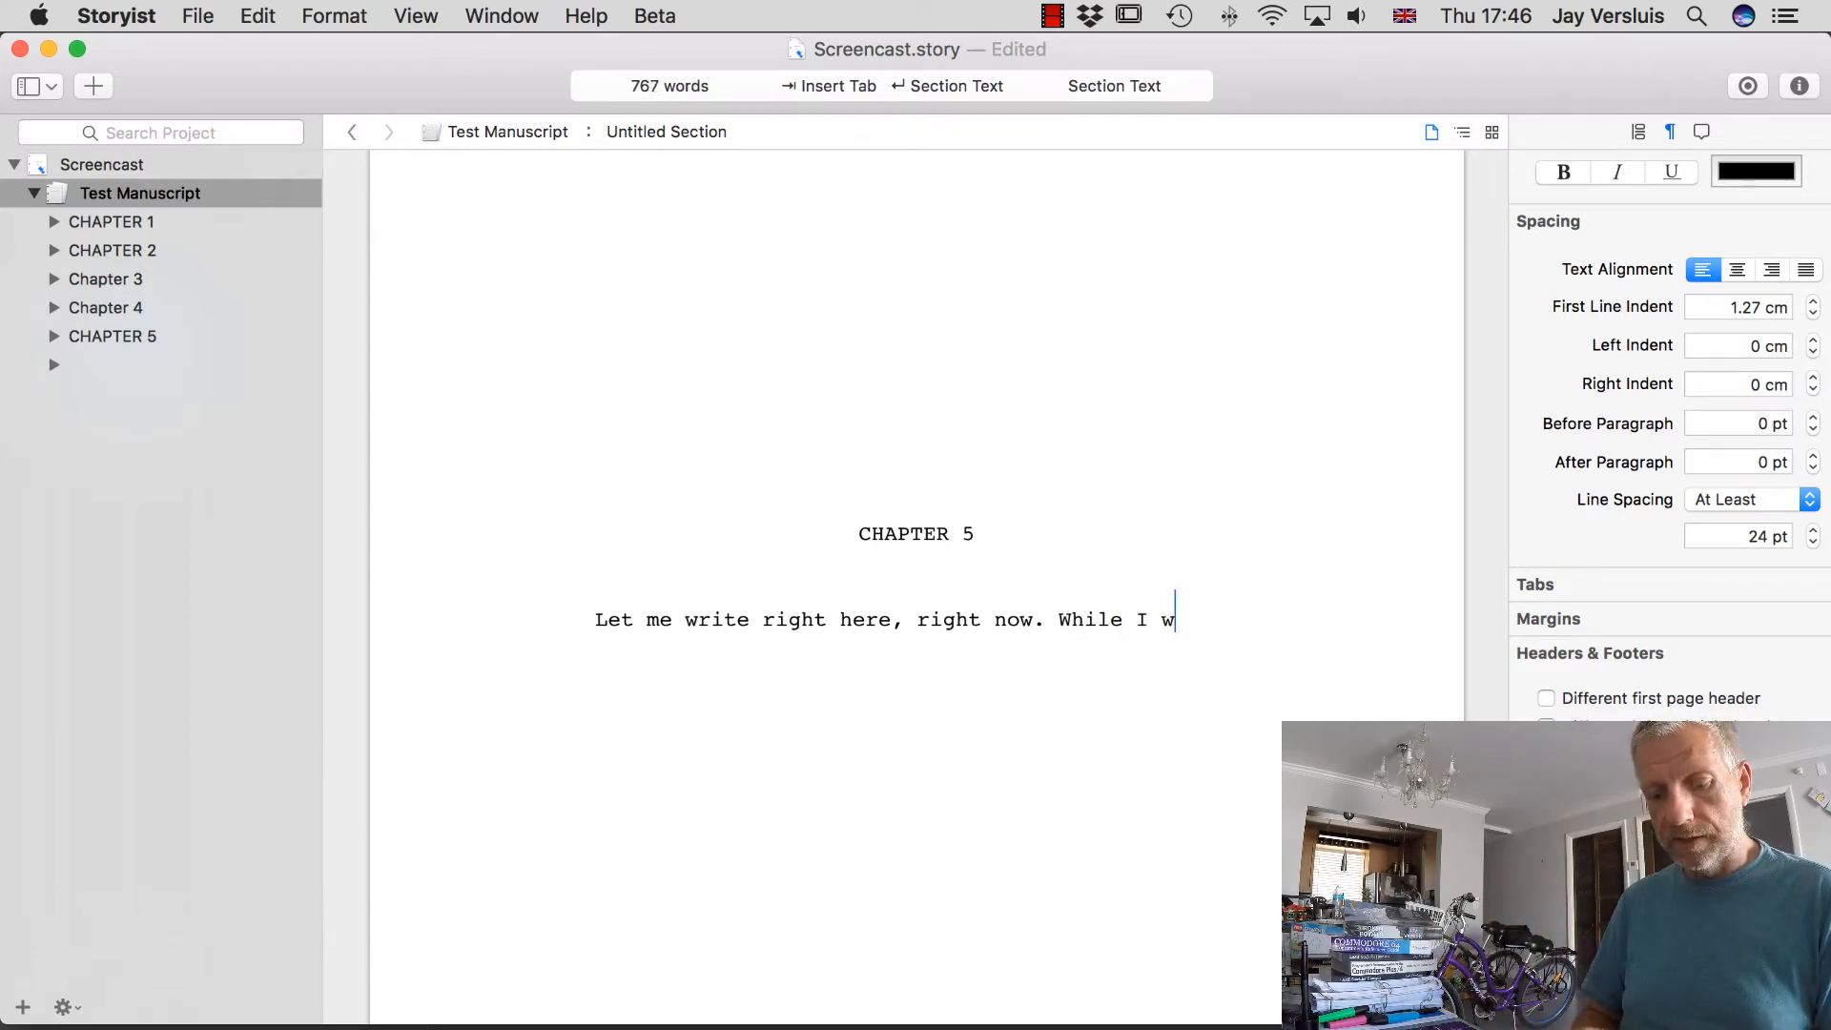
pyautogui.write('rite somethign on ')
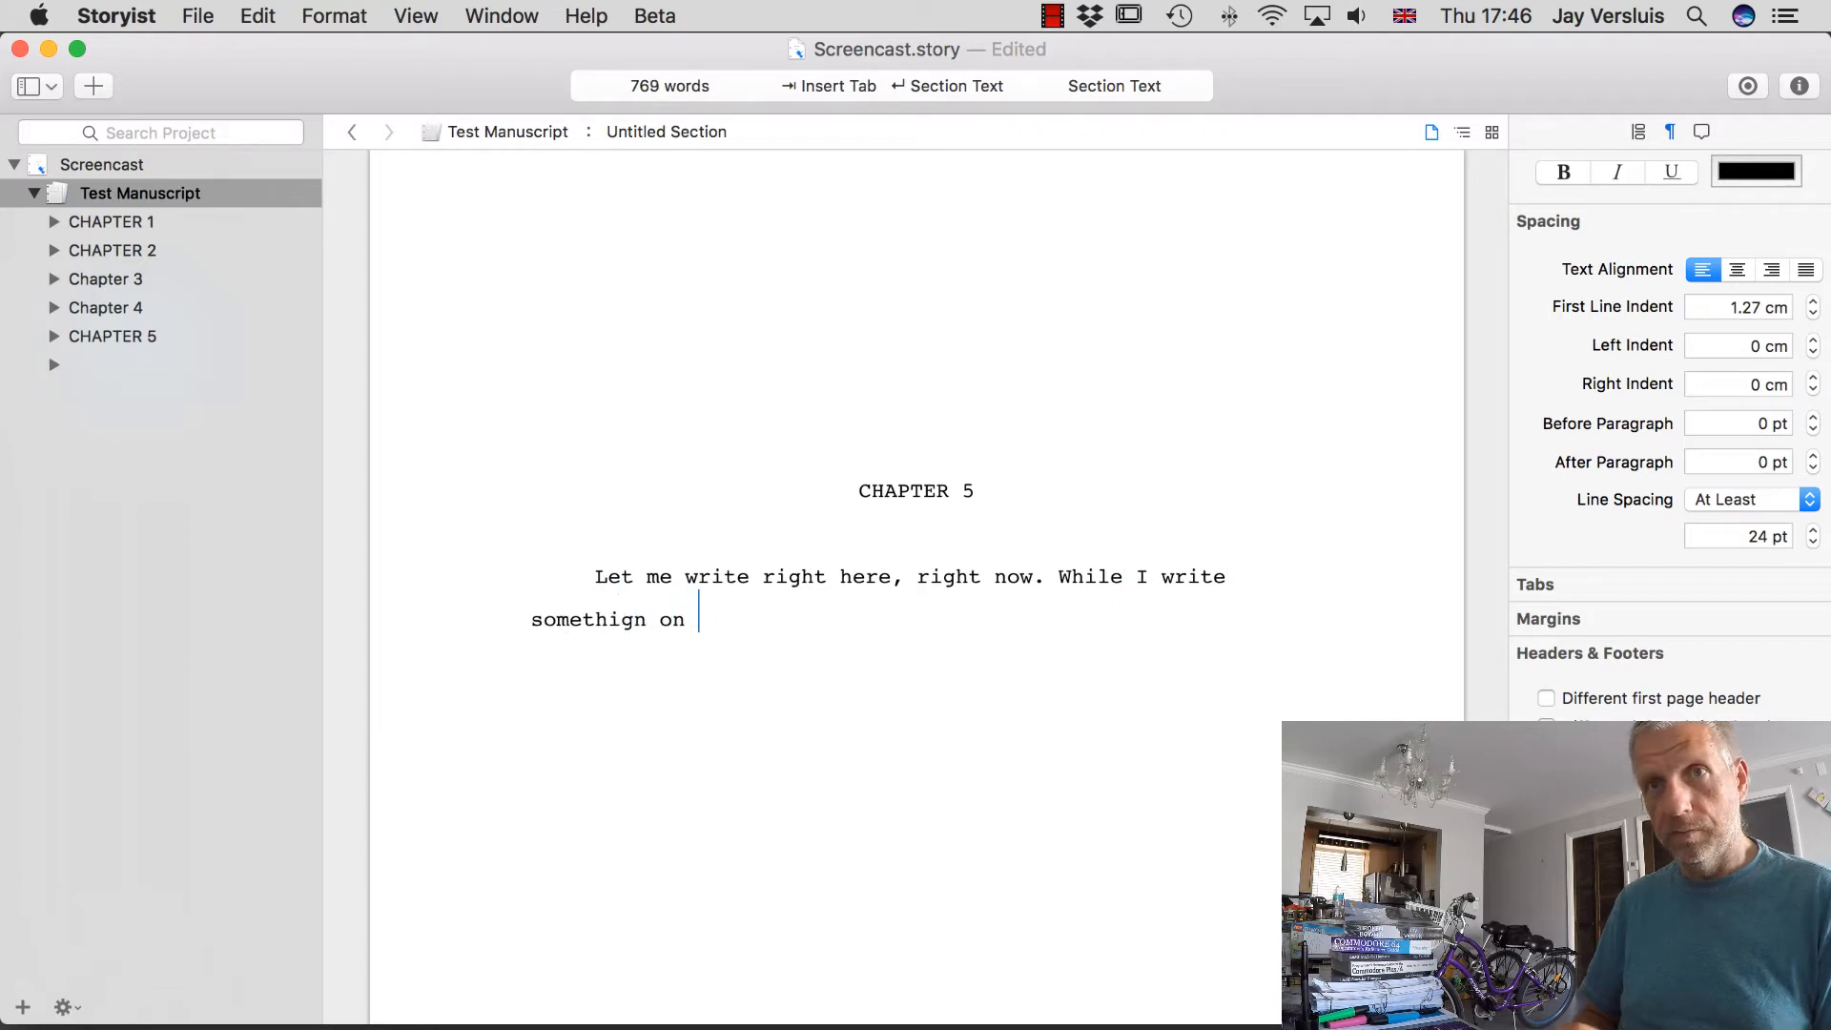
pyautogui.write('my page, notice t')
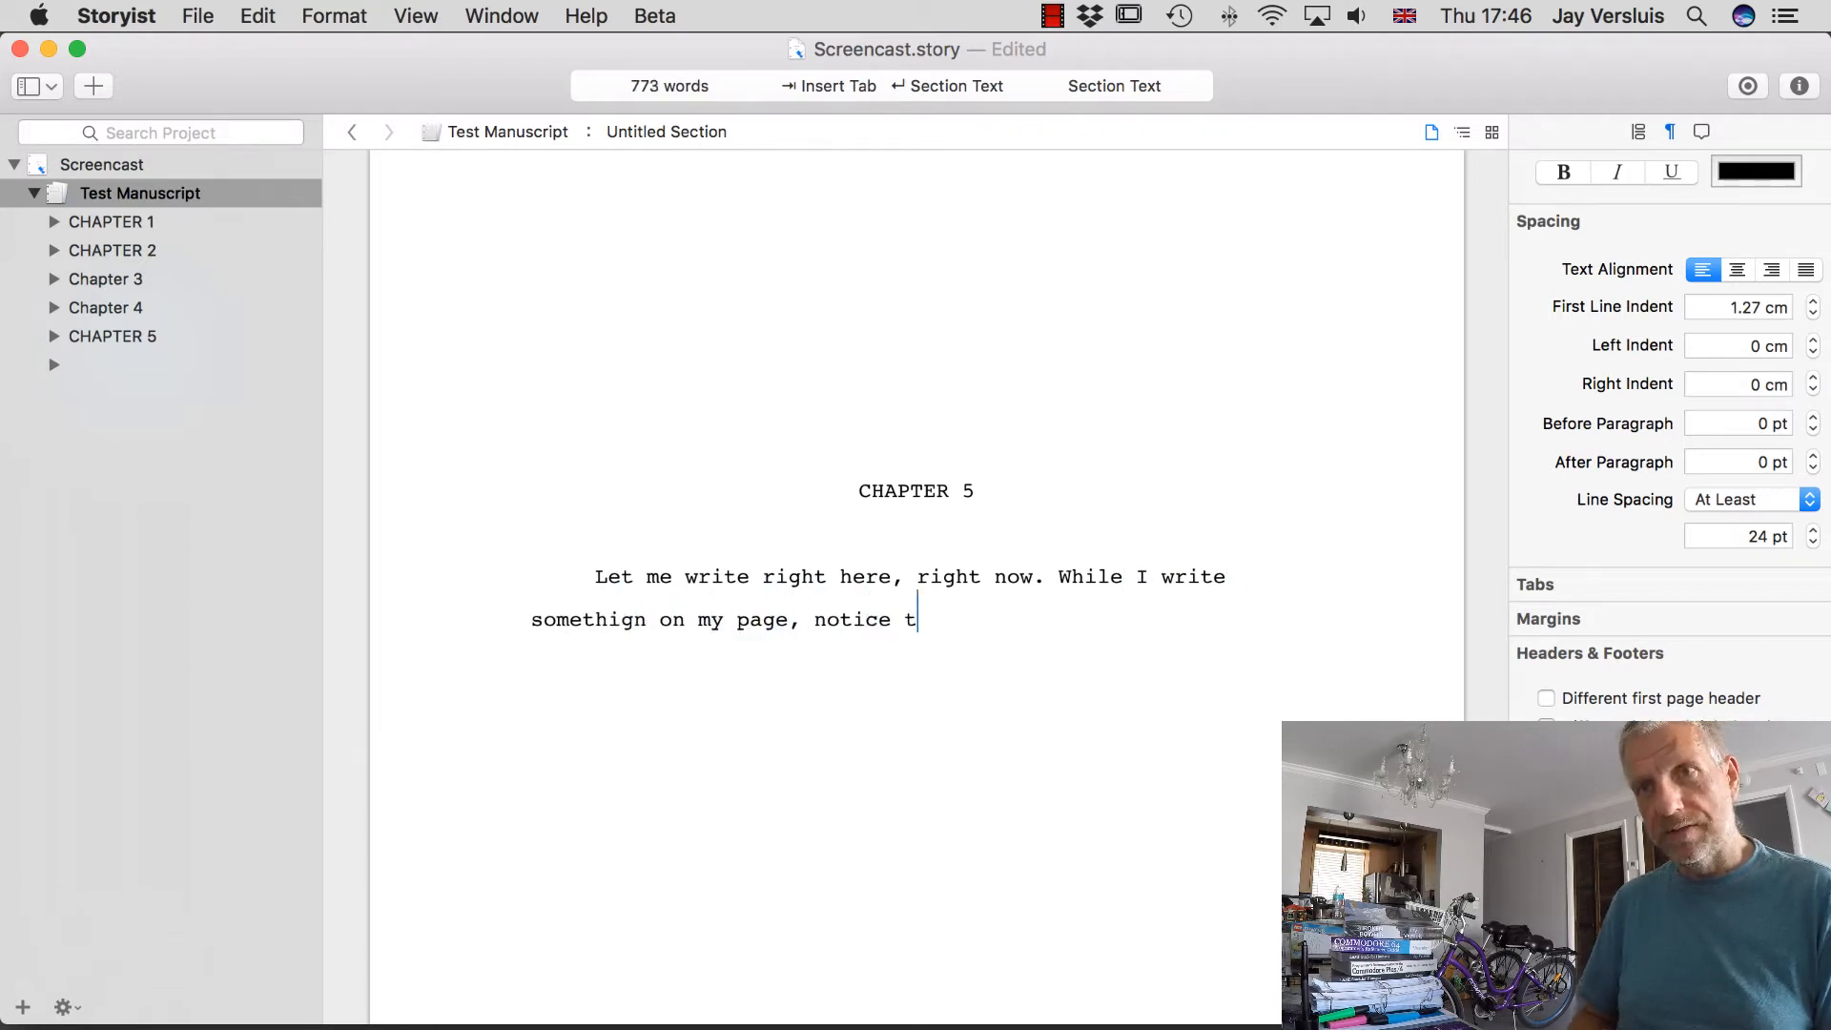
pyautogui.write('hat the page itself')
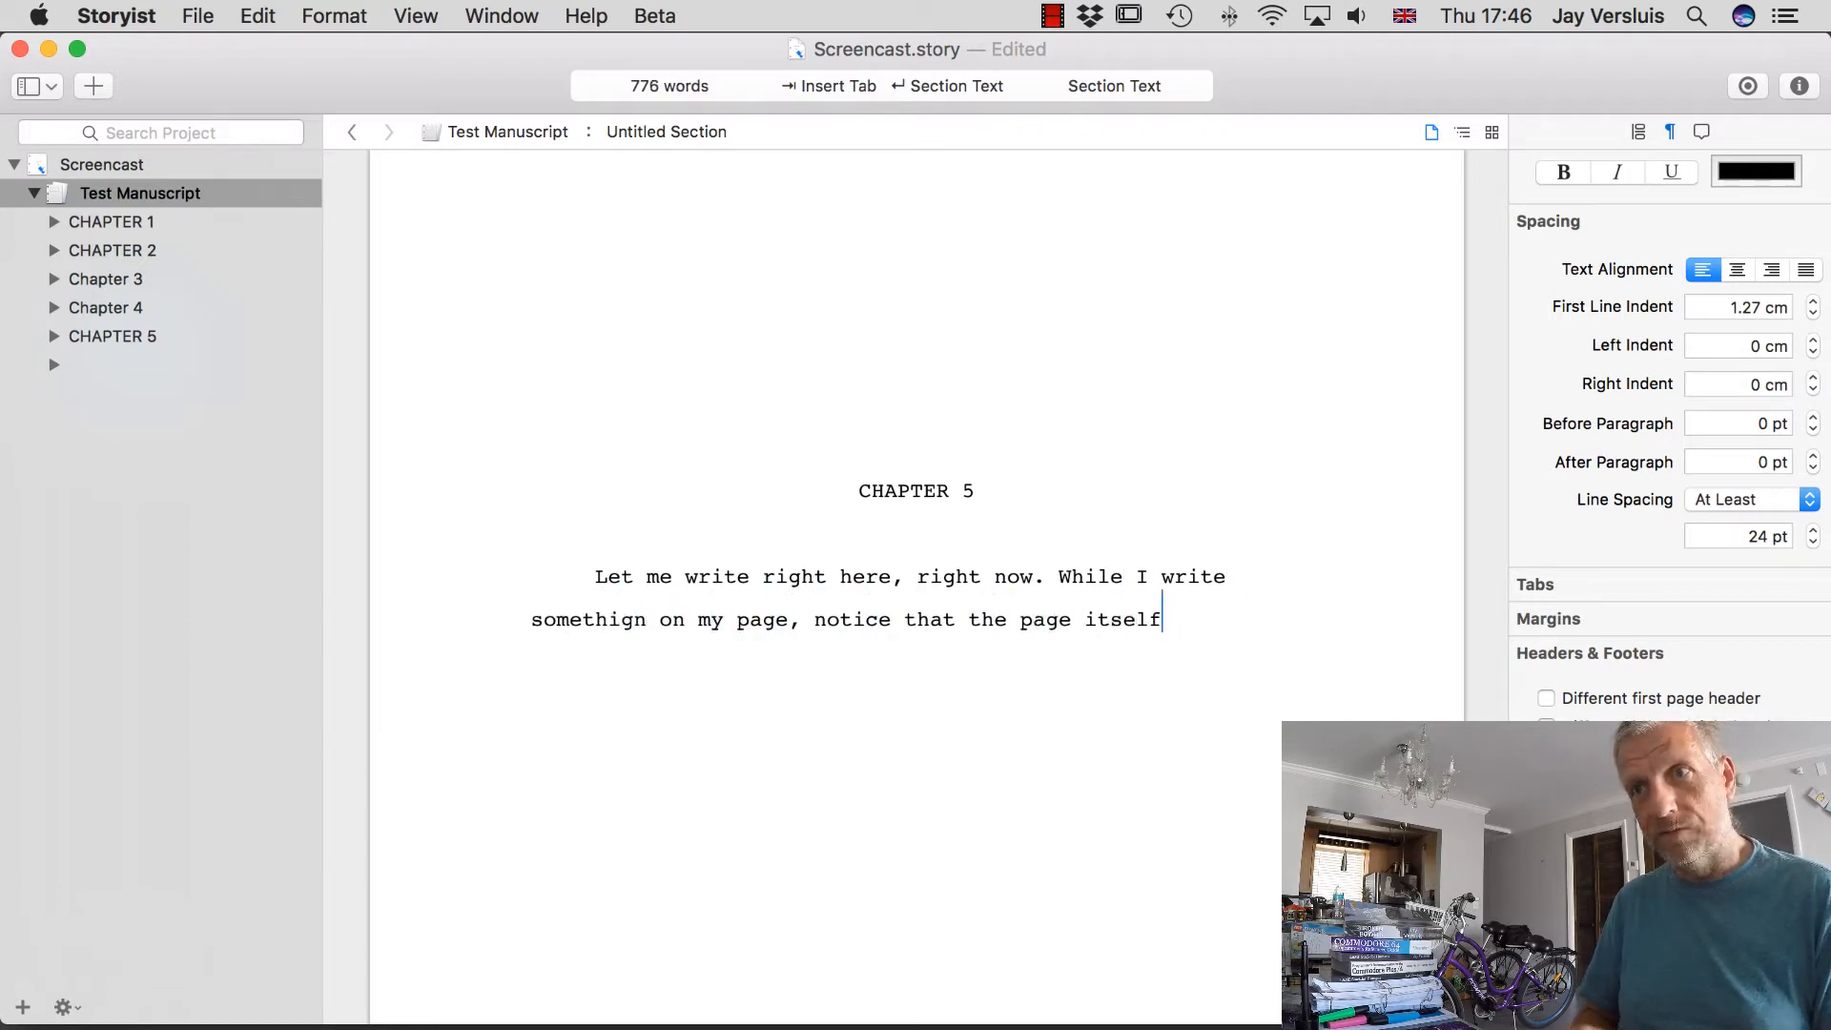
pyautogui.write(' starts to scr')
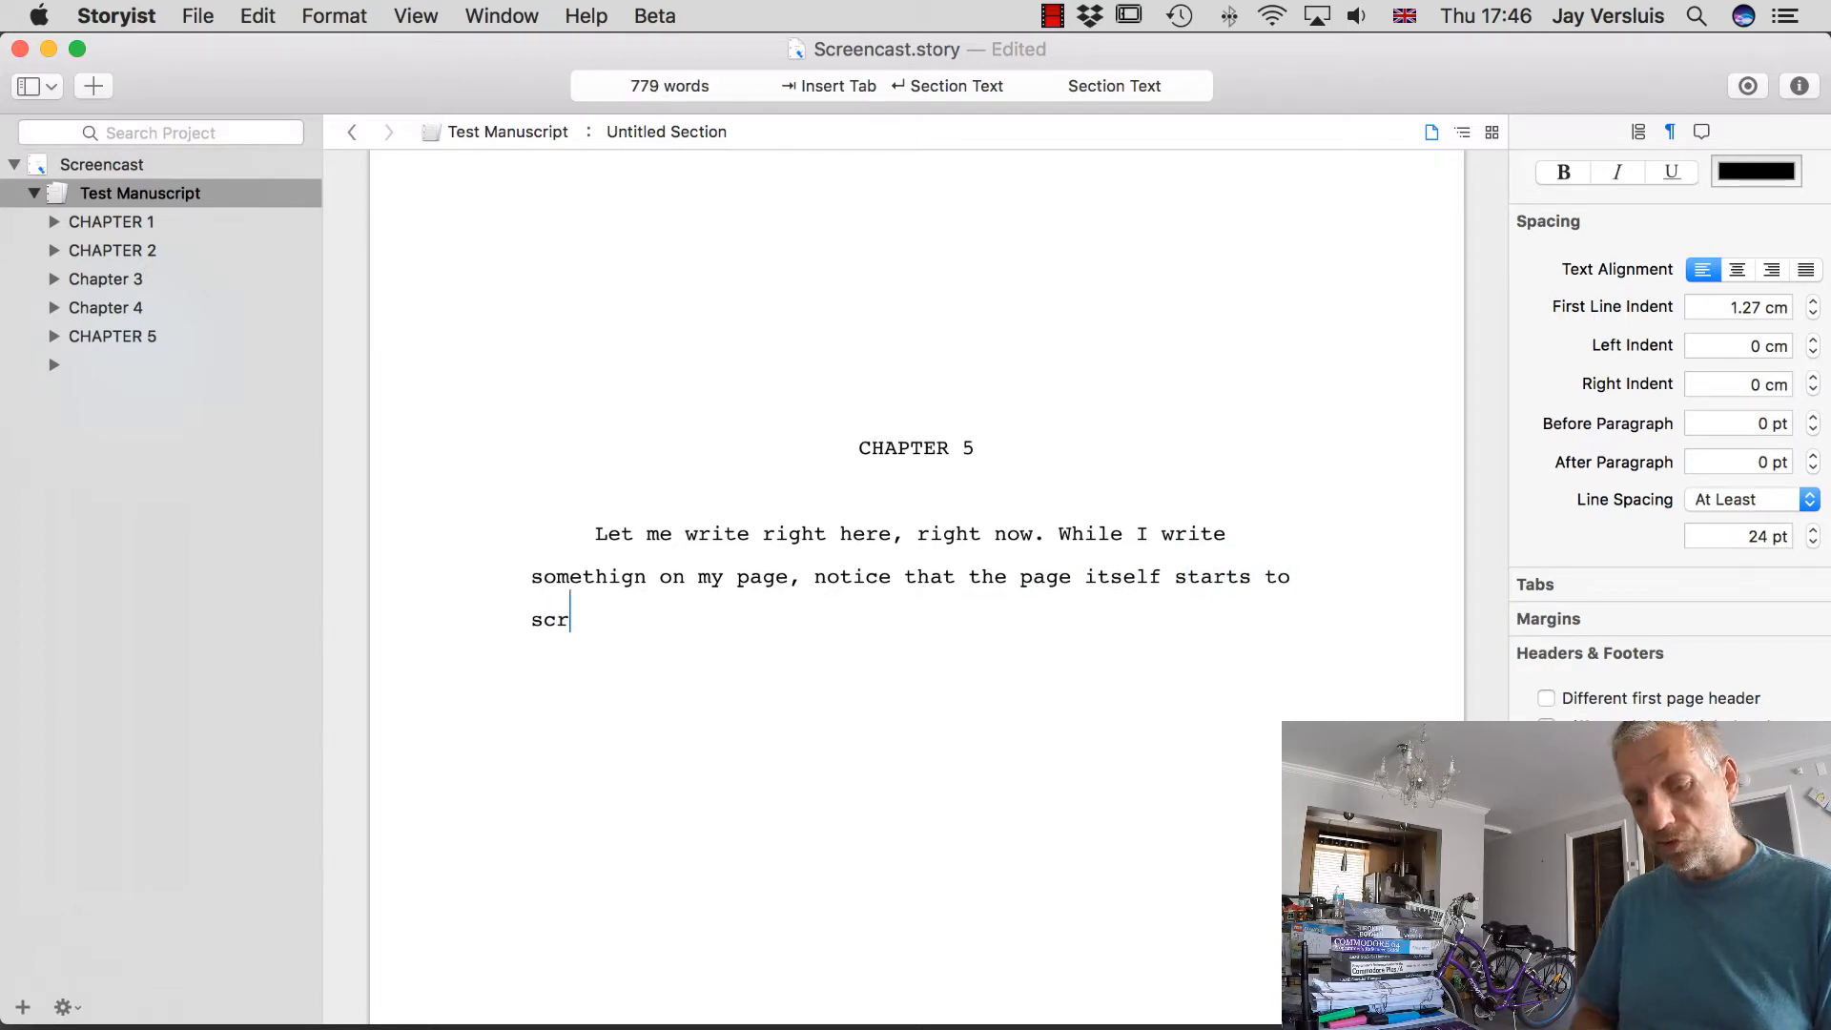
pyautogui.write('oll, and ')
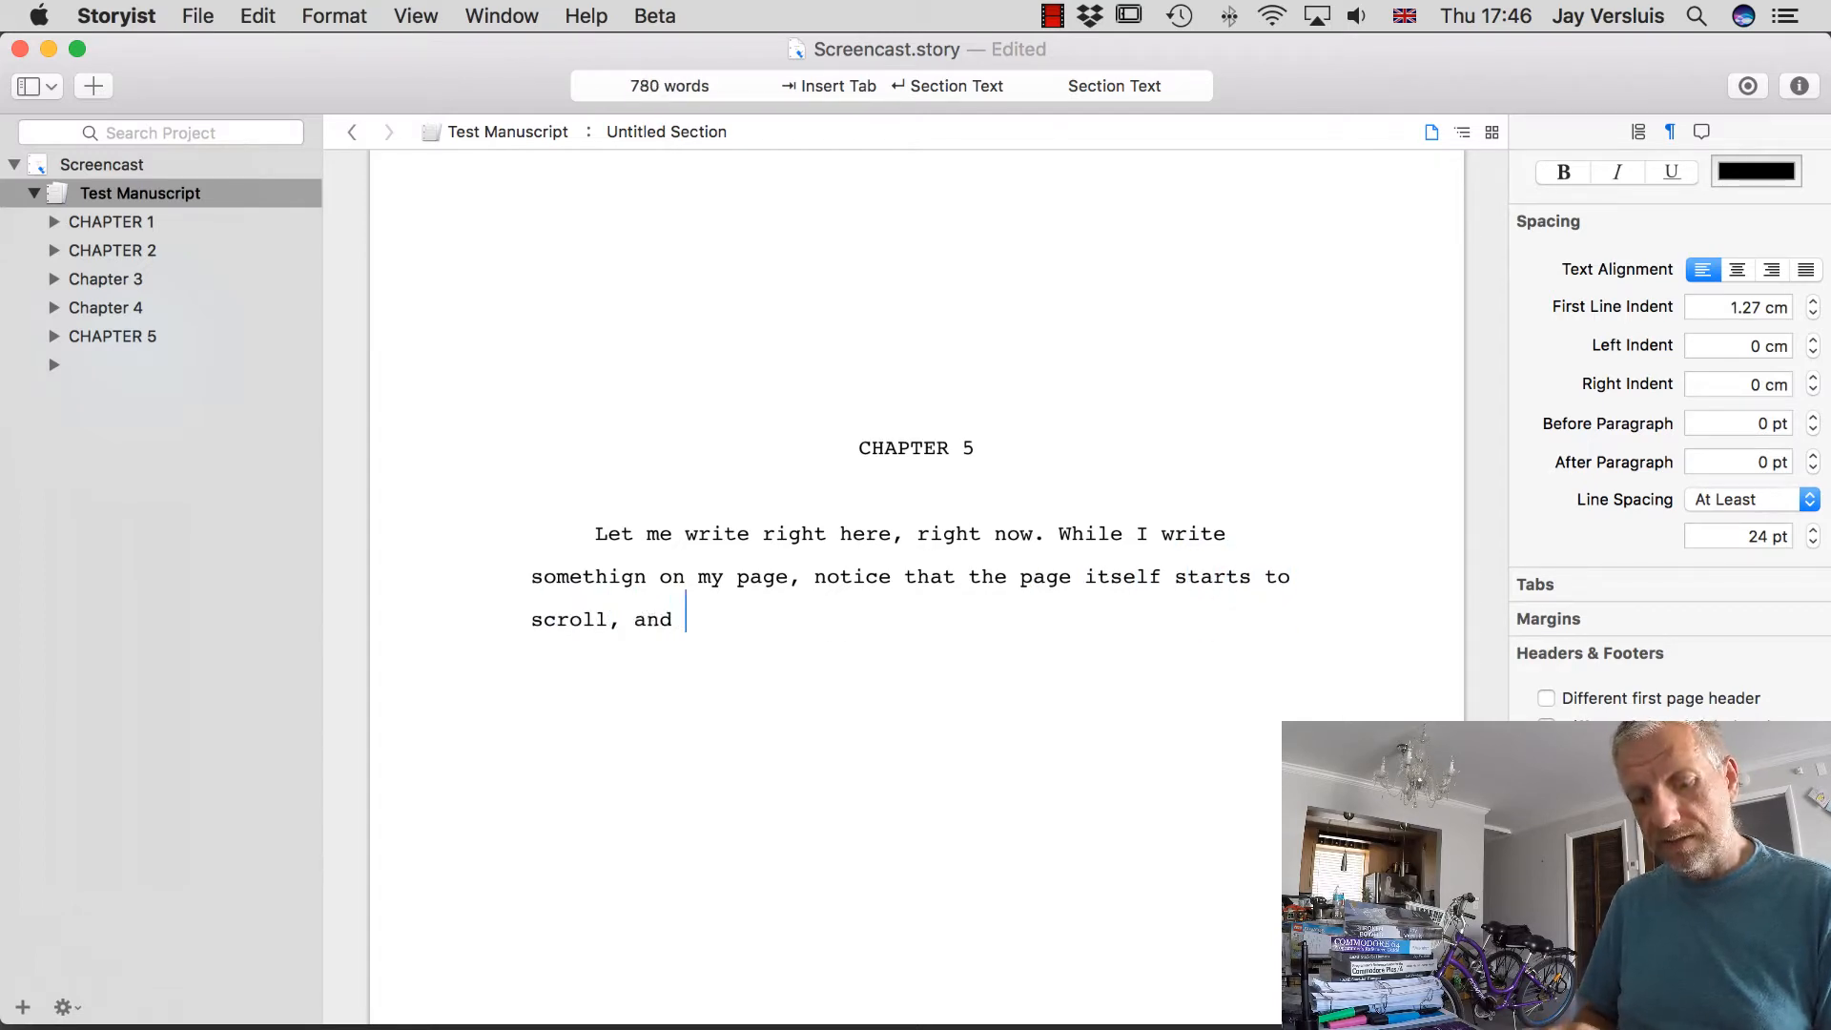
# Continue the sentence with "leaves the" and delete the empty Chapter Title paragraph below the Chapter 5 text.
pyautogui.write('eaves t')
pyautogui.press('BackSpace')
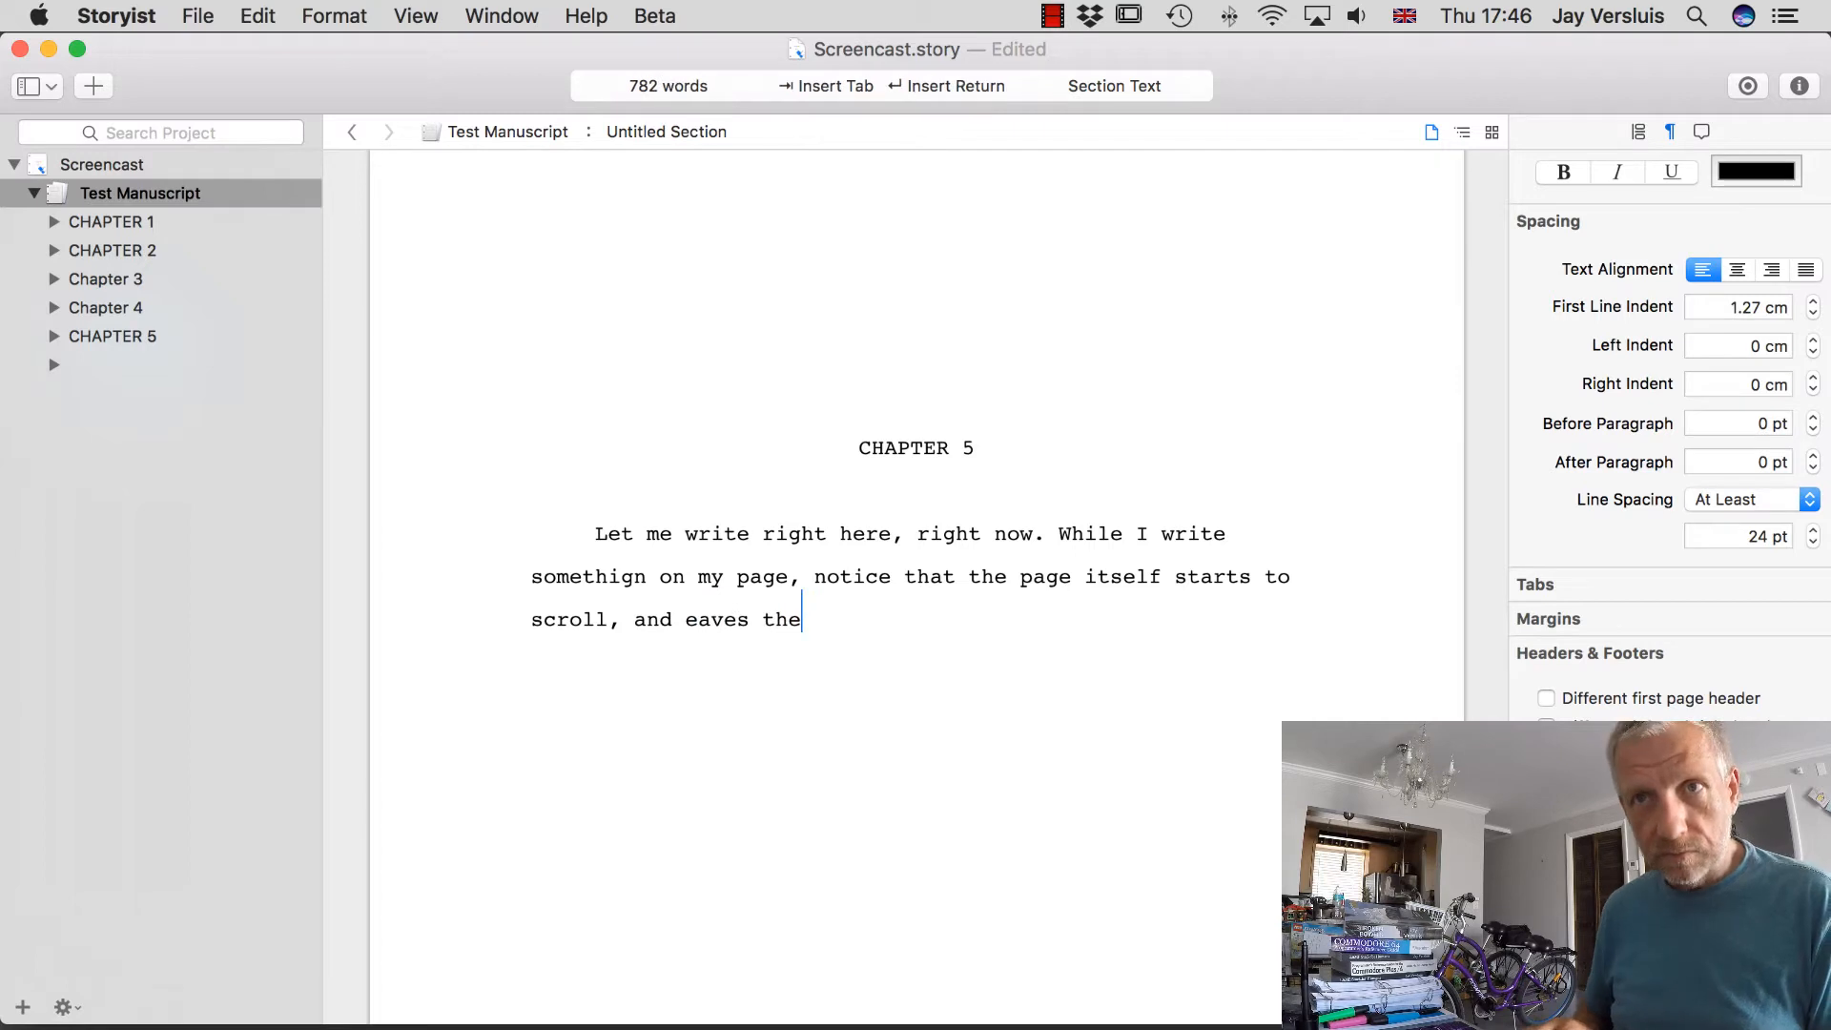
pyautogui.write('l')
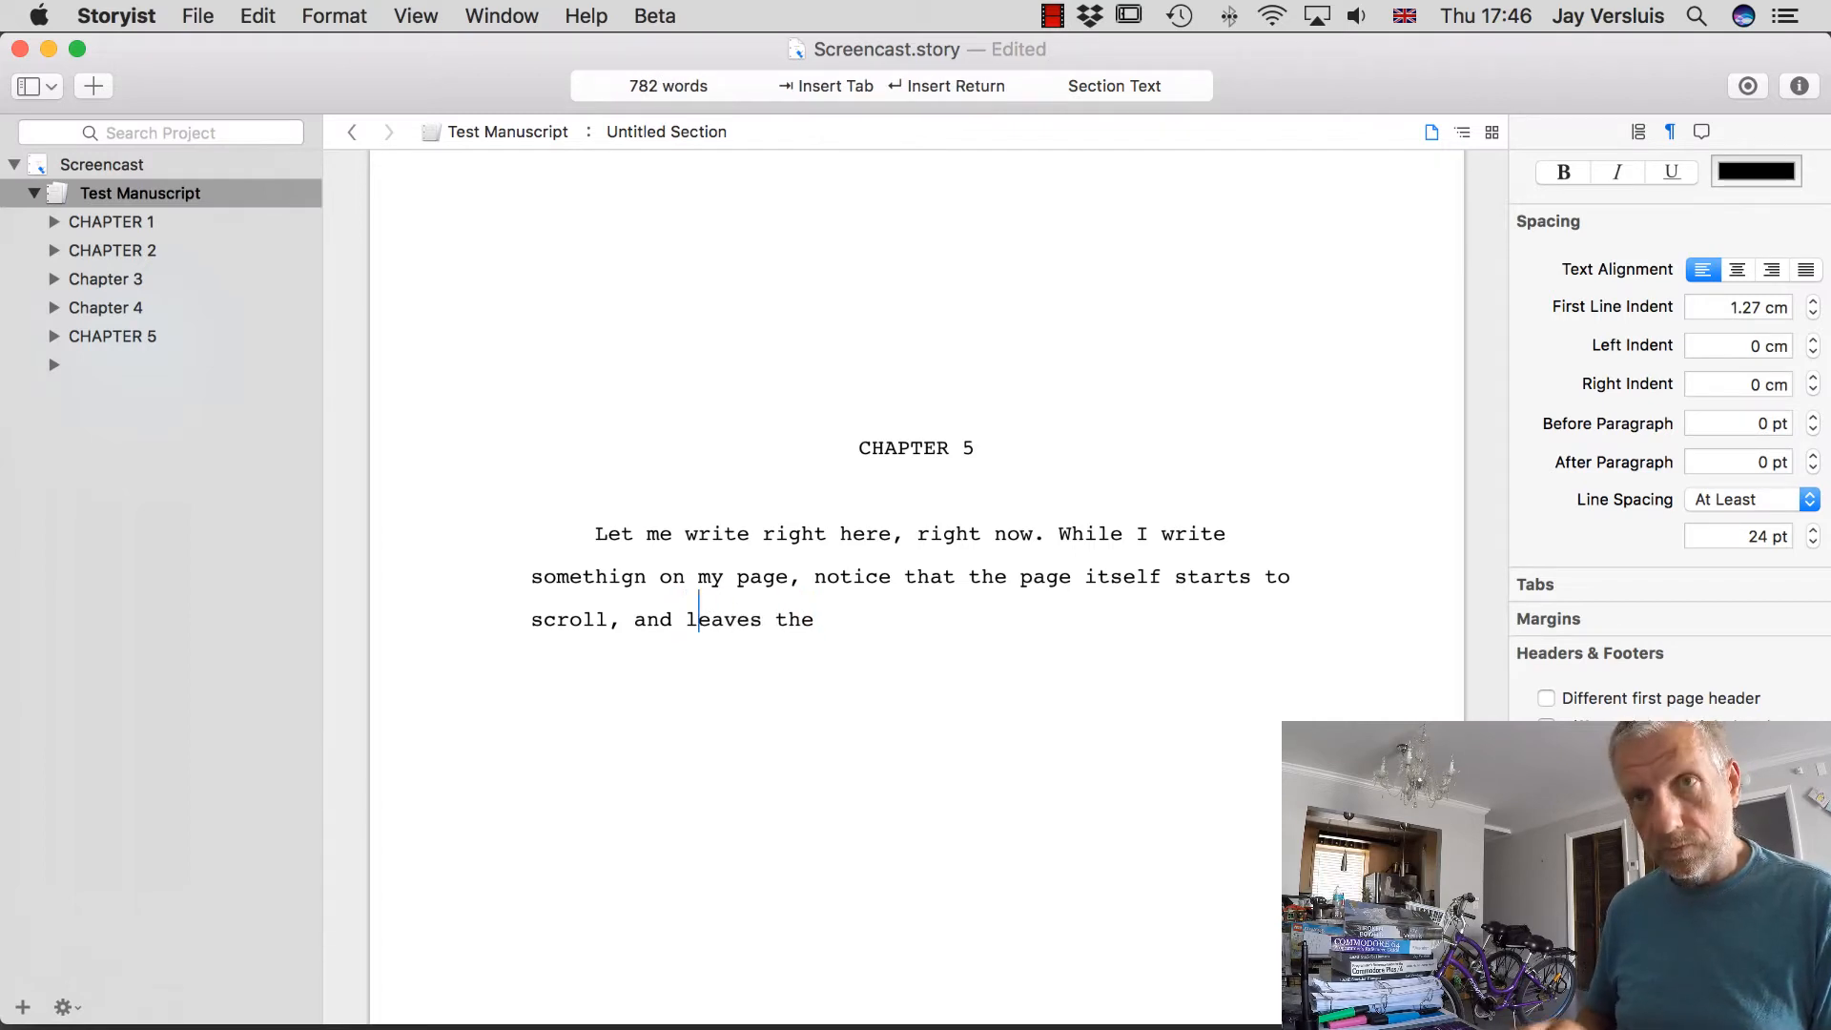
pyautogui.press('super+Down')
pyautogui.press('BackSpace')
pyautogui.press('BackSpace')
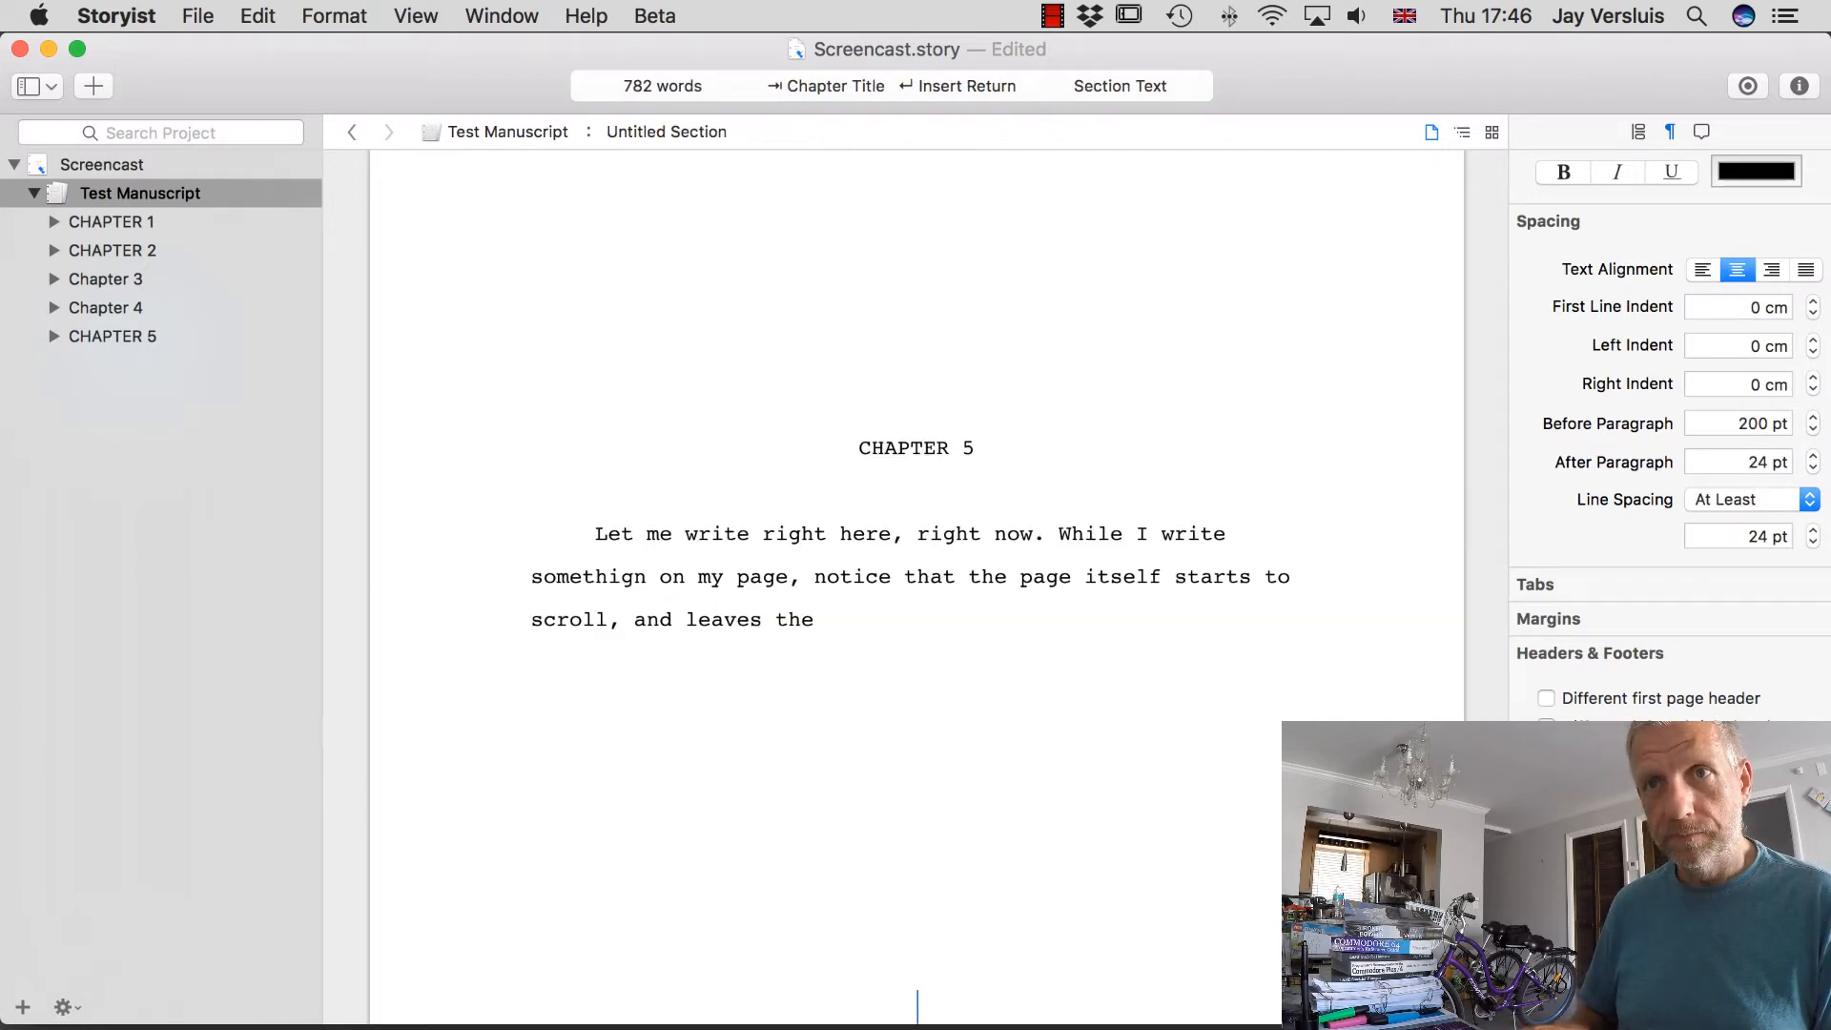
pyautogui.press('BackSpace')
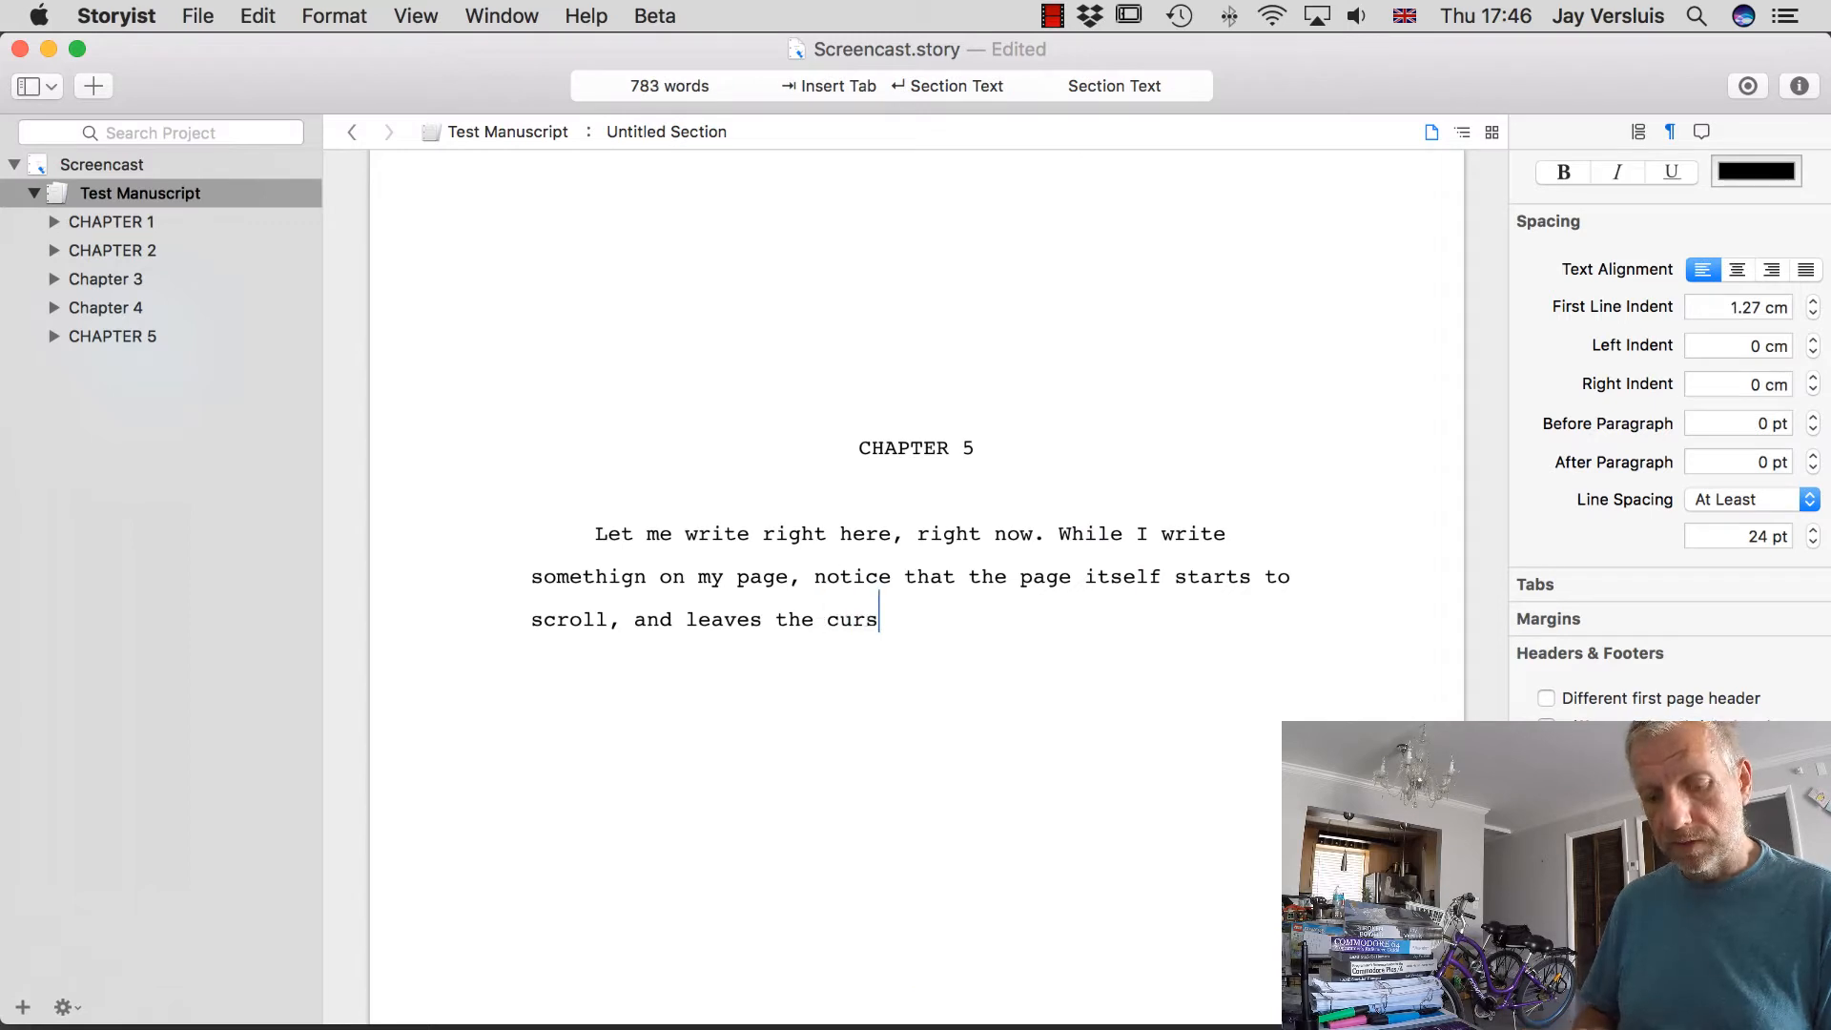
# Complete the paragraph with "cursor always in the middle of the page. When say cursor, I actuaclly mean the current line.".
pyautogui.write('cursor always in the middle of')
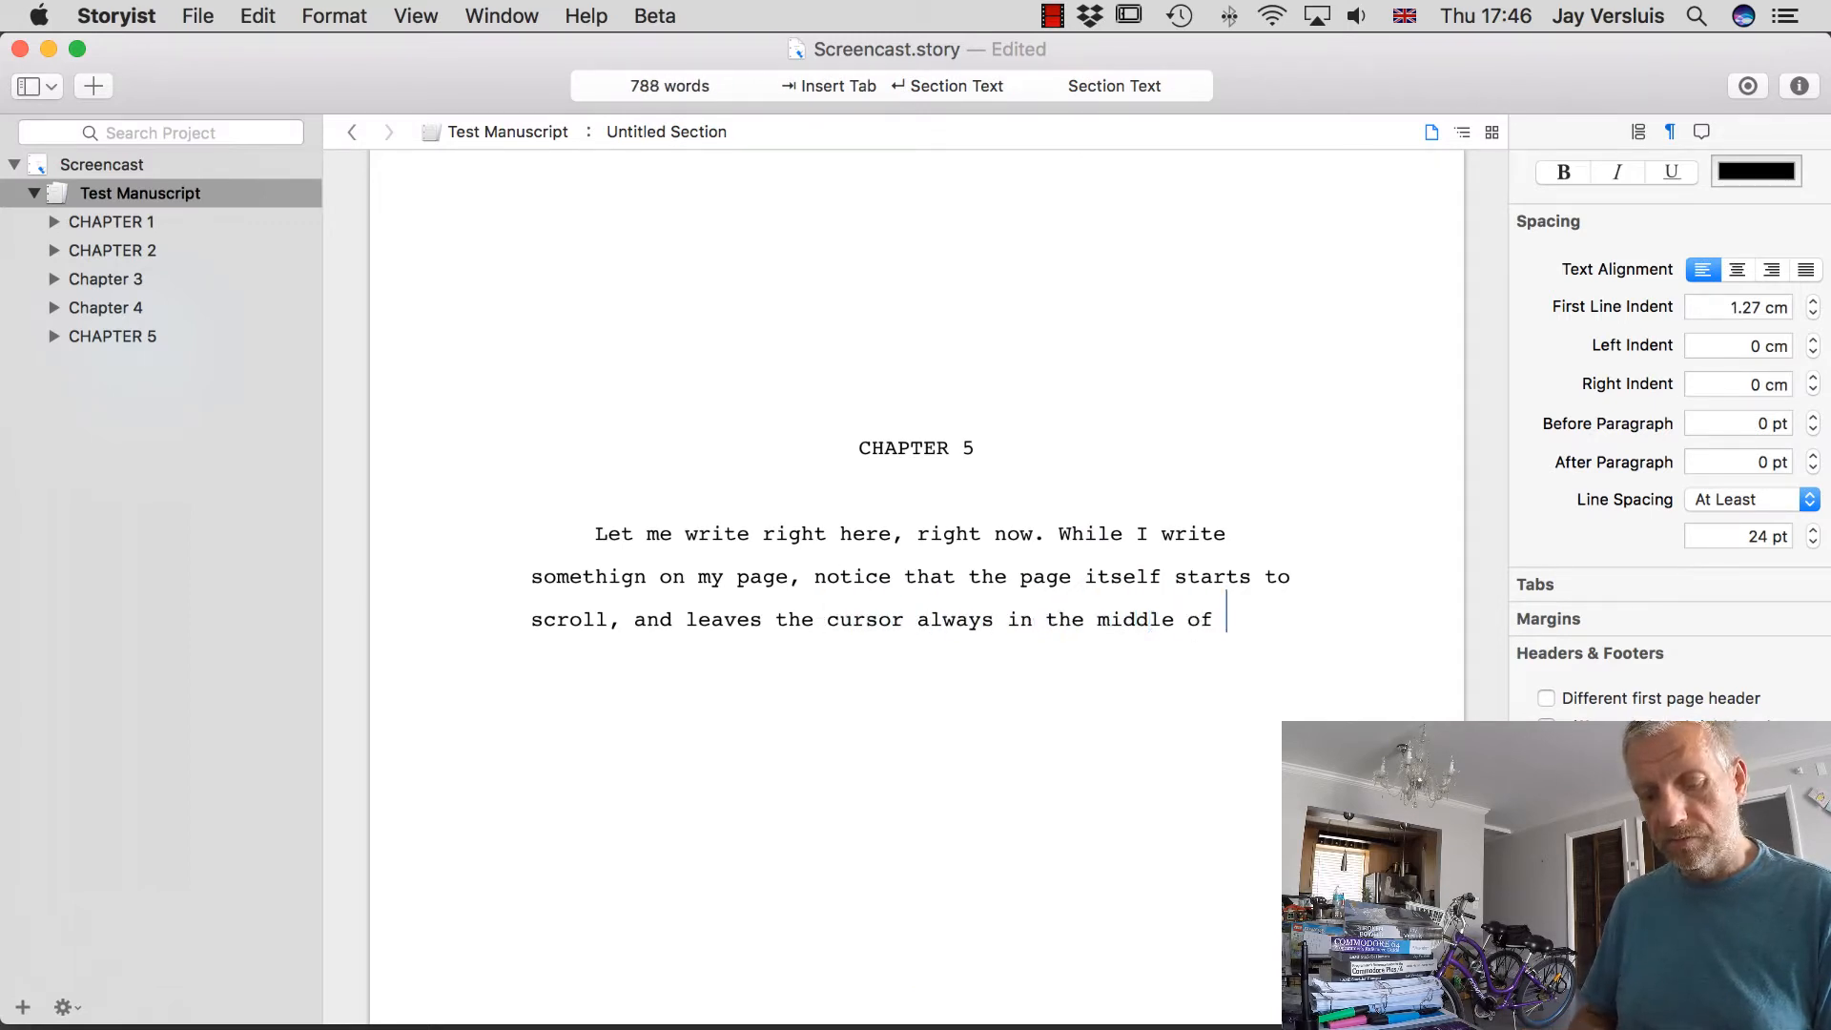
pyautogui.write('page.')
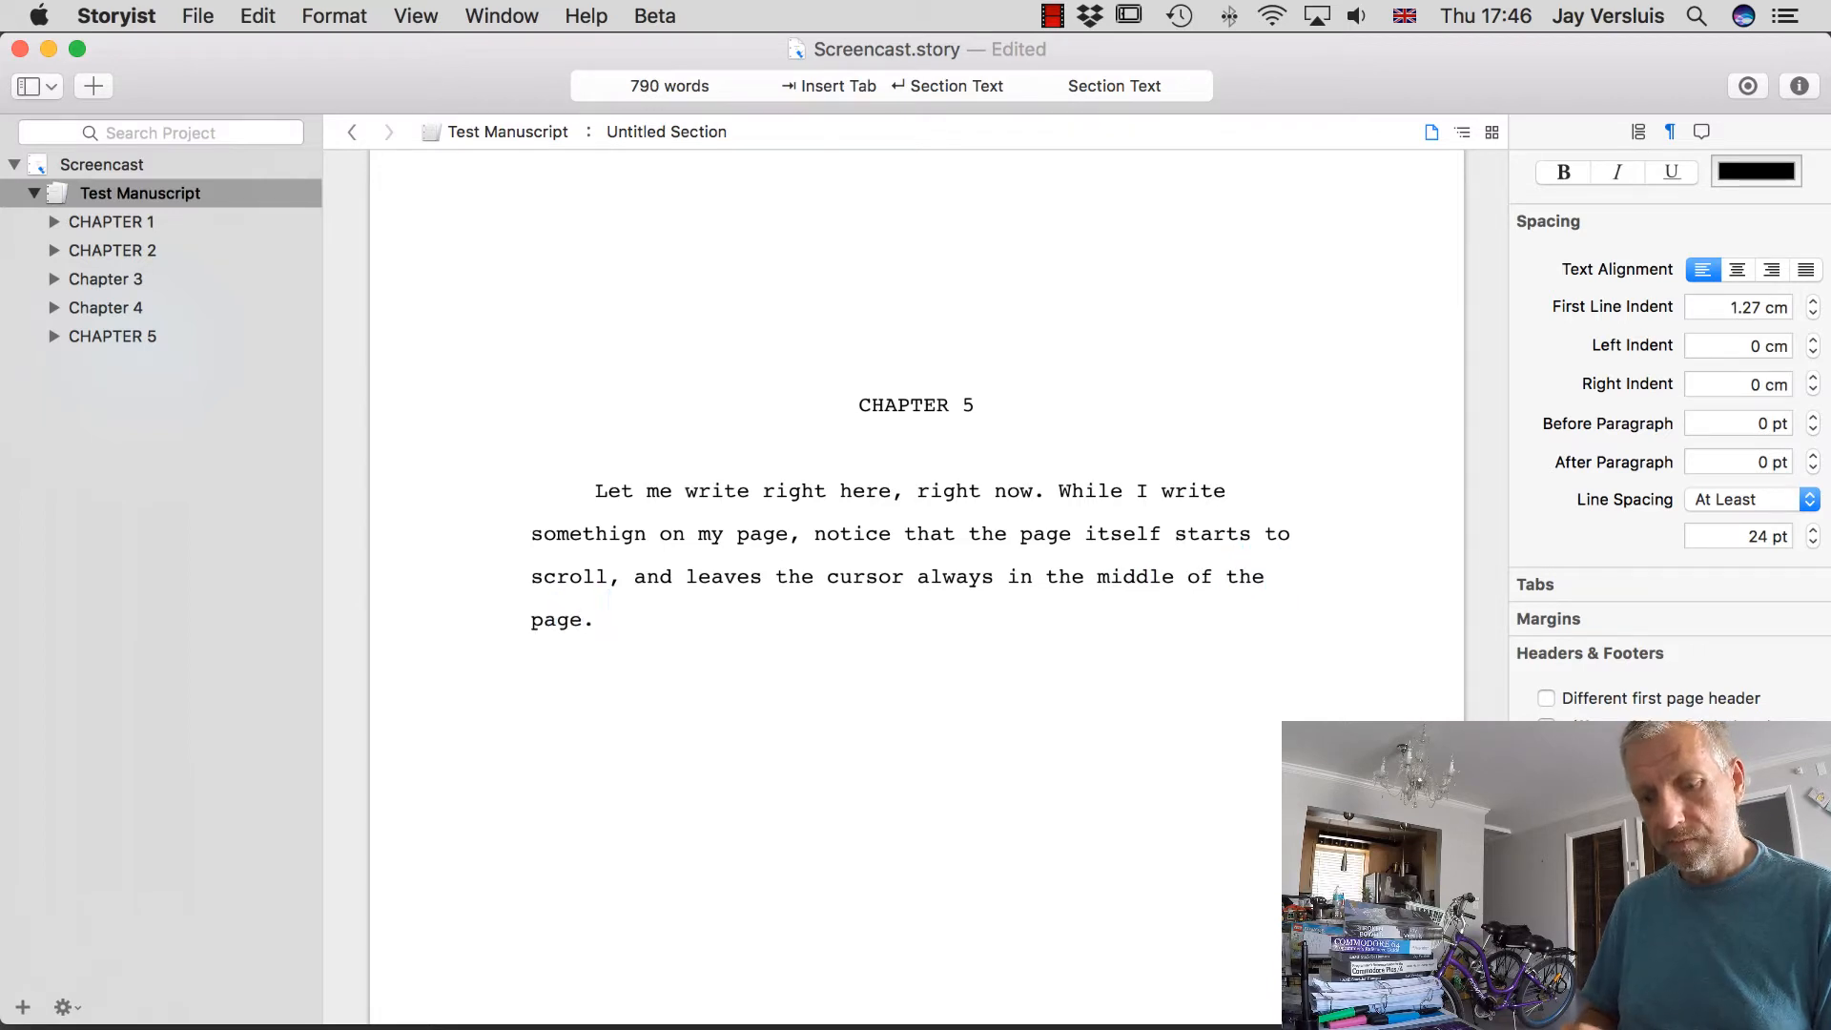
pyautogui.write(' When say cursor, I actuaclly mean the curren')
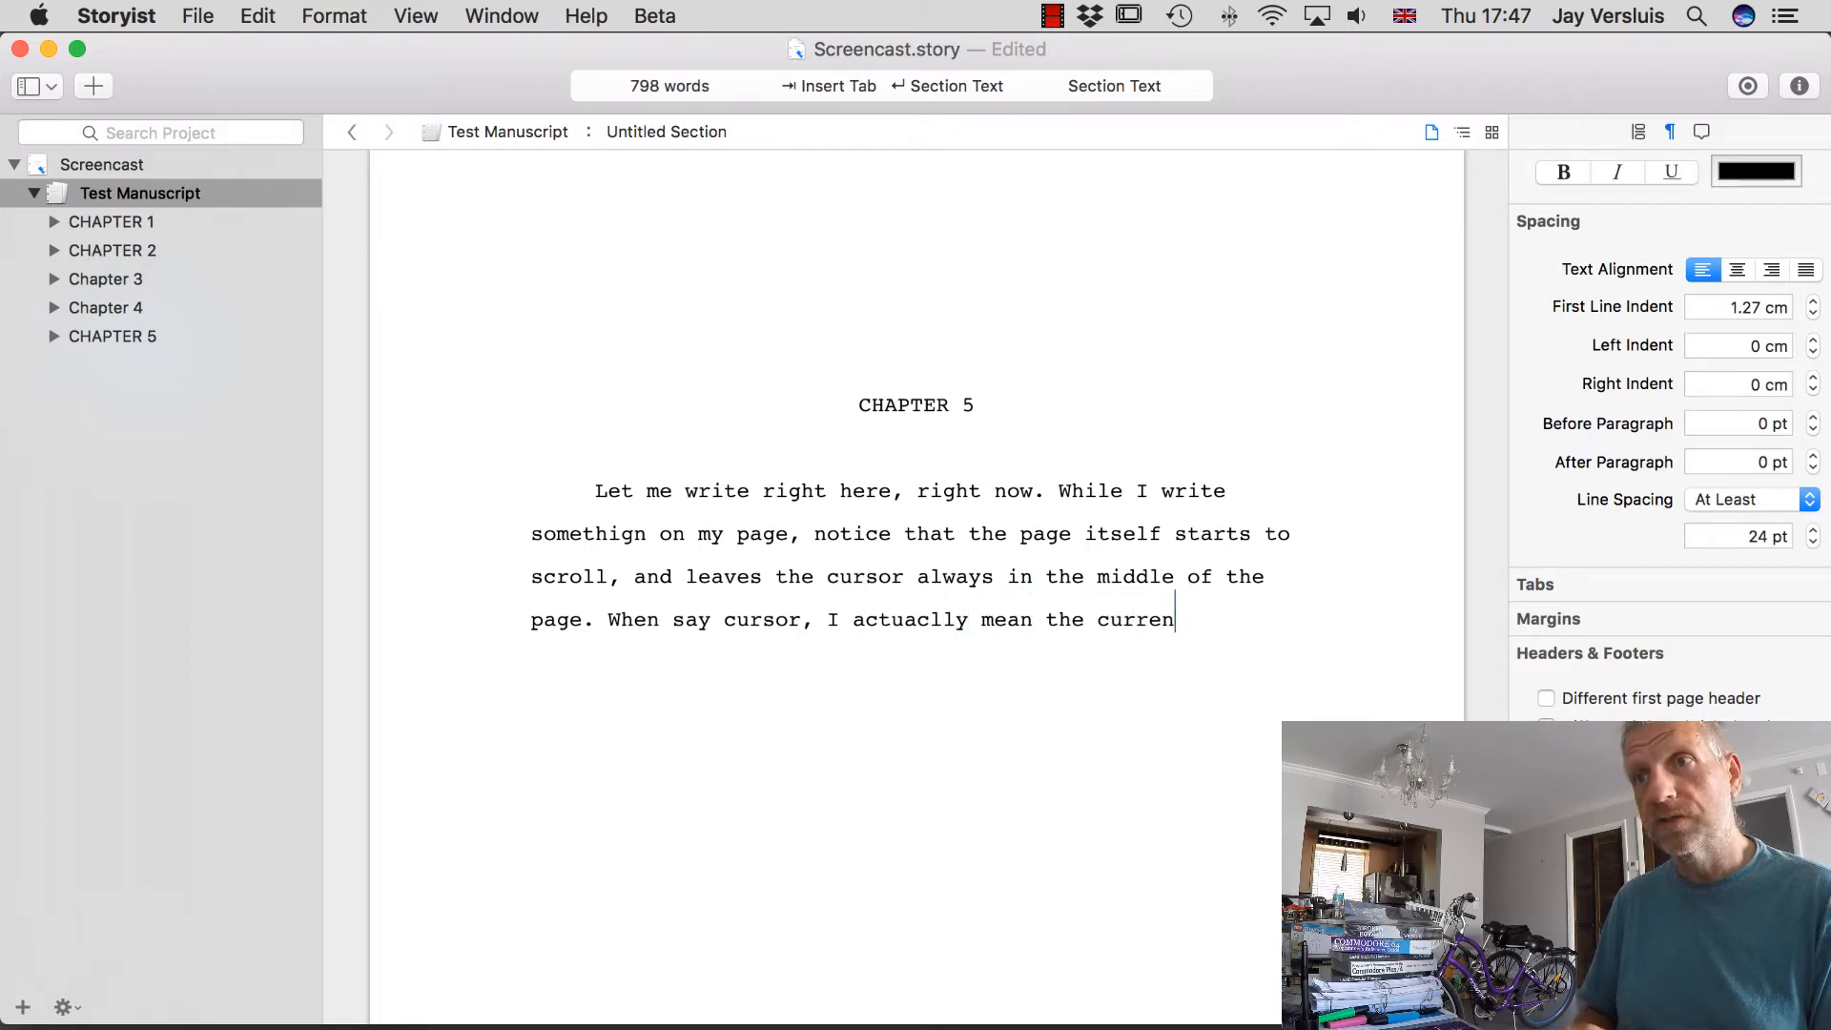
pyautogui.write('ine.')
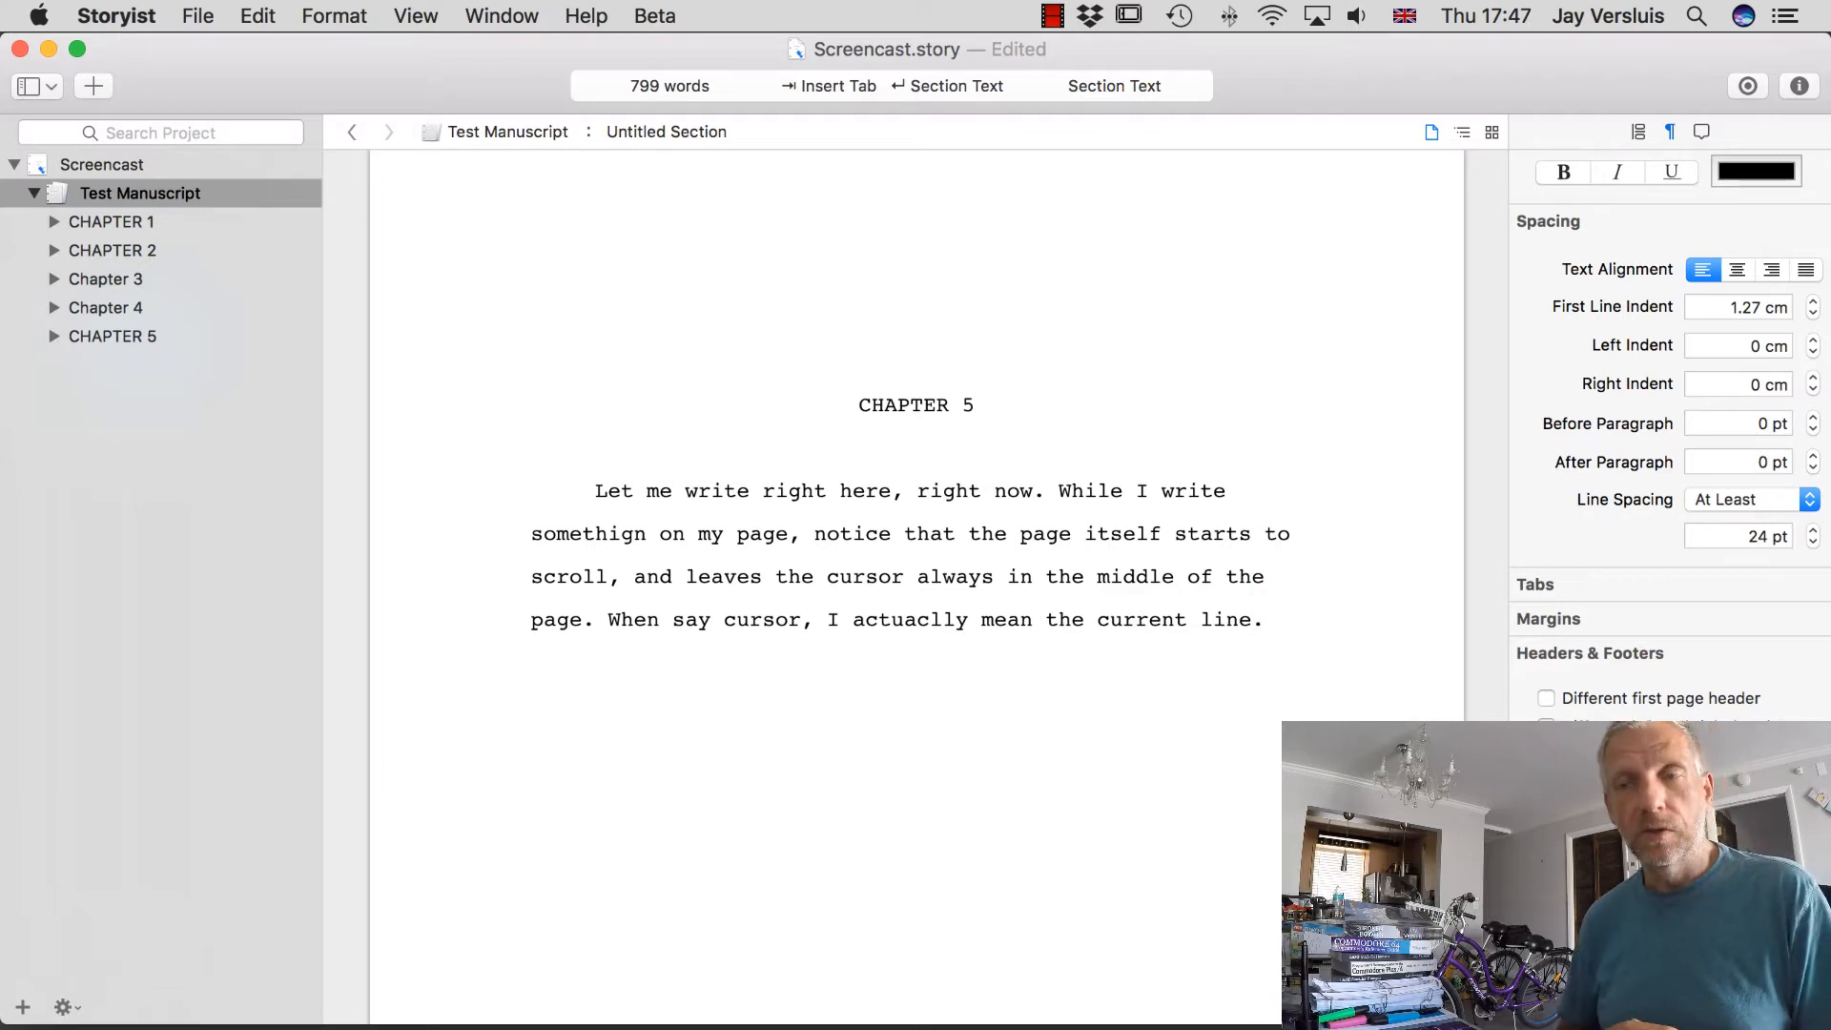
# Move the text cursor up and down line by line through the Chapter 5 paragraph to examine the typewriter scrolling.
pyautogui.press('Up')
pyautogui.press('Up')
pyautogui.press('Up')
pyautogui.press('Down')
pyautogui.press('Down')
pyautogui.press('Down')
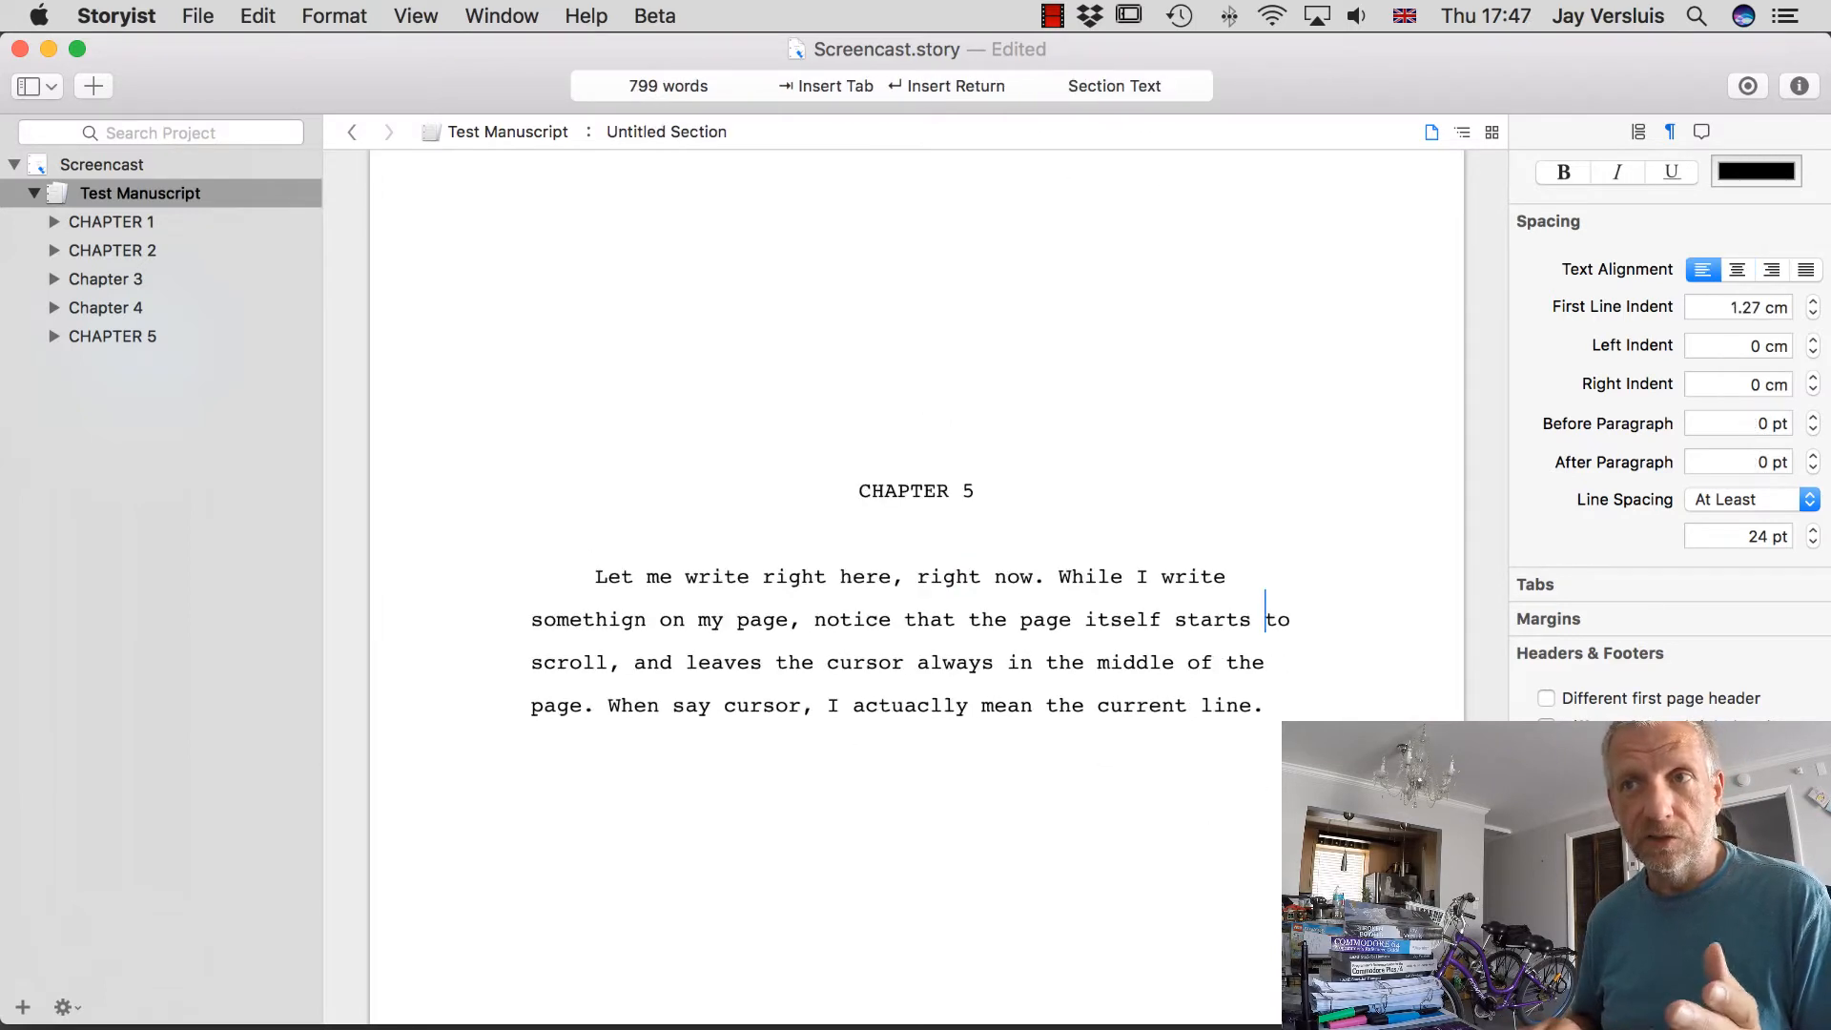
pyautogui.press('Up')
pyautogui.press('Up')
pyautogui.press('Up')
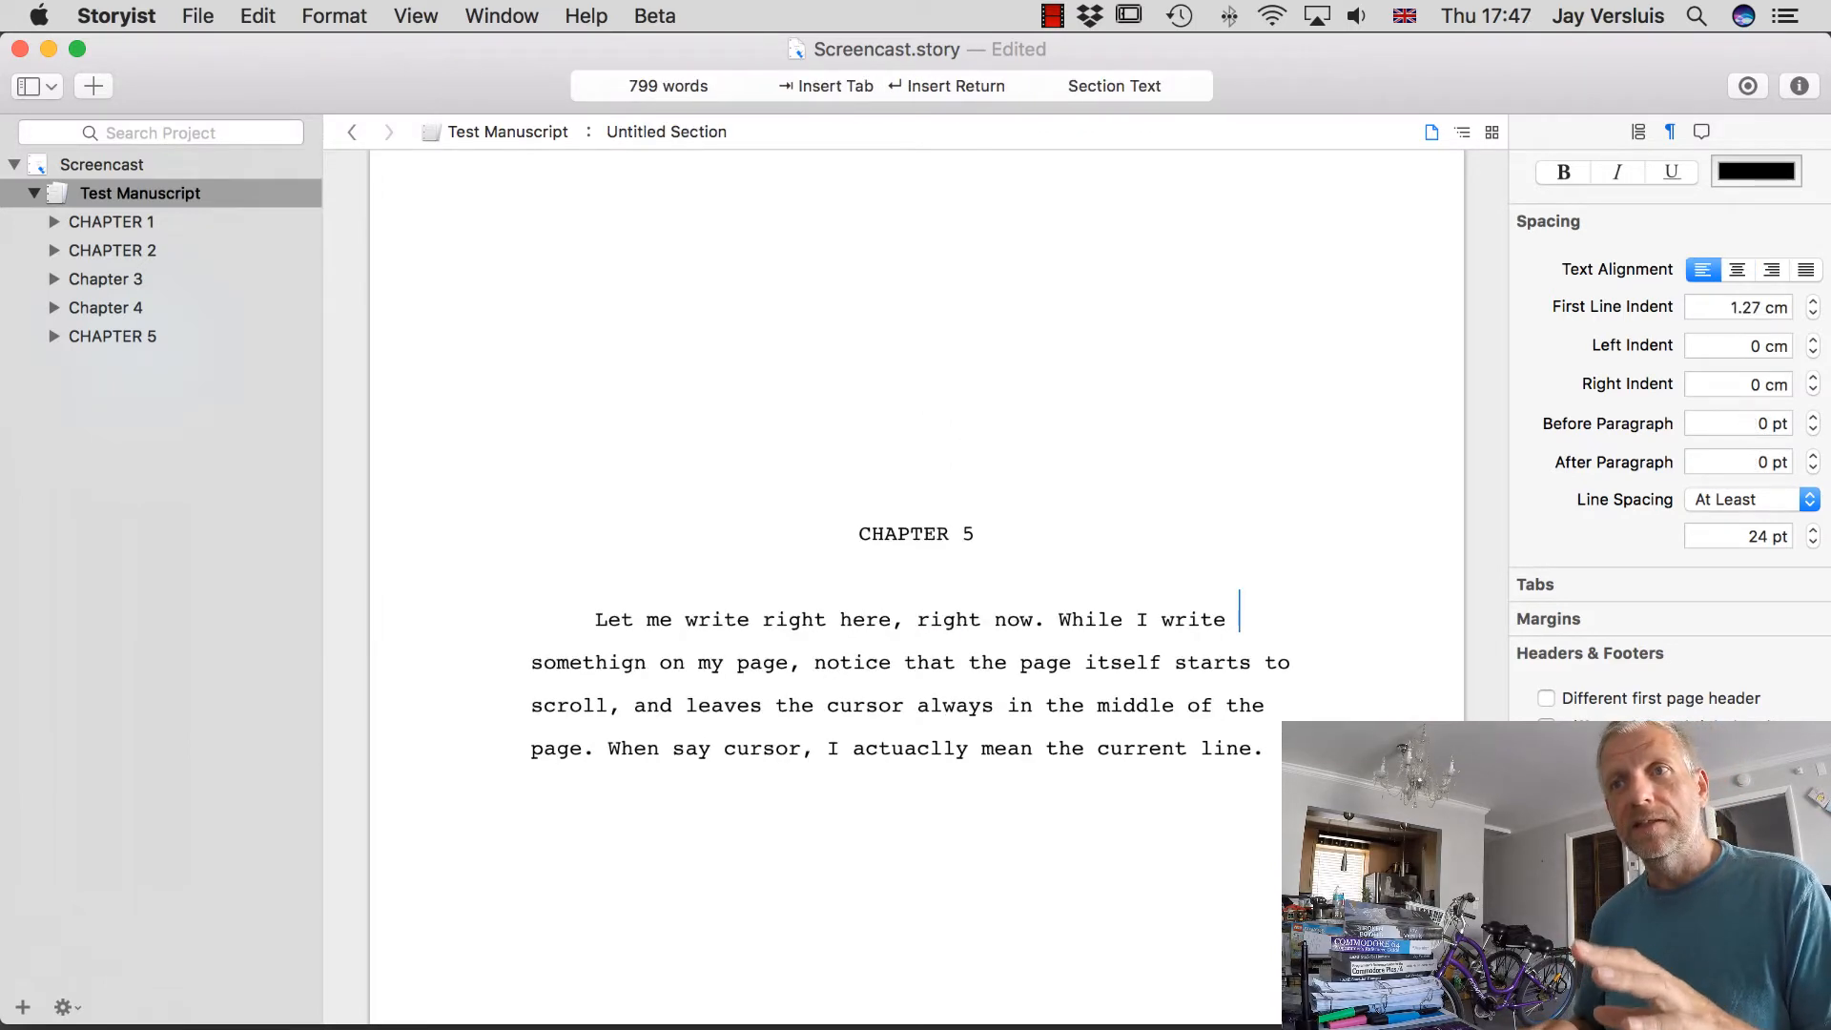
pyautogui.press('Down')
pyautogui.press('Down')
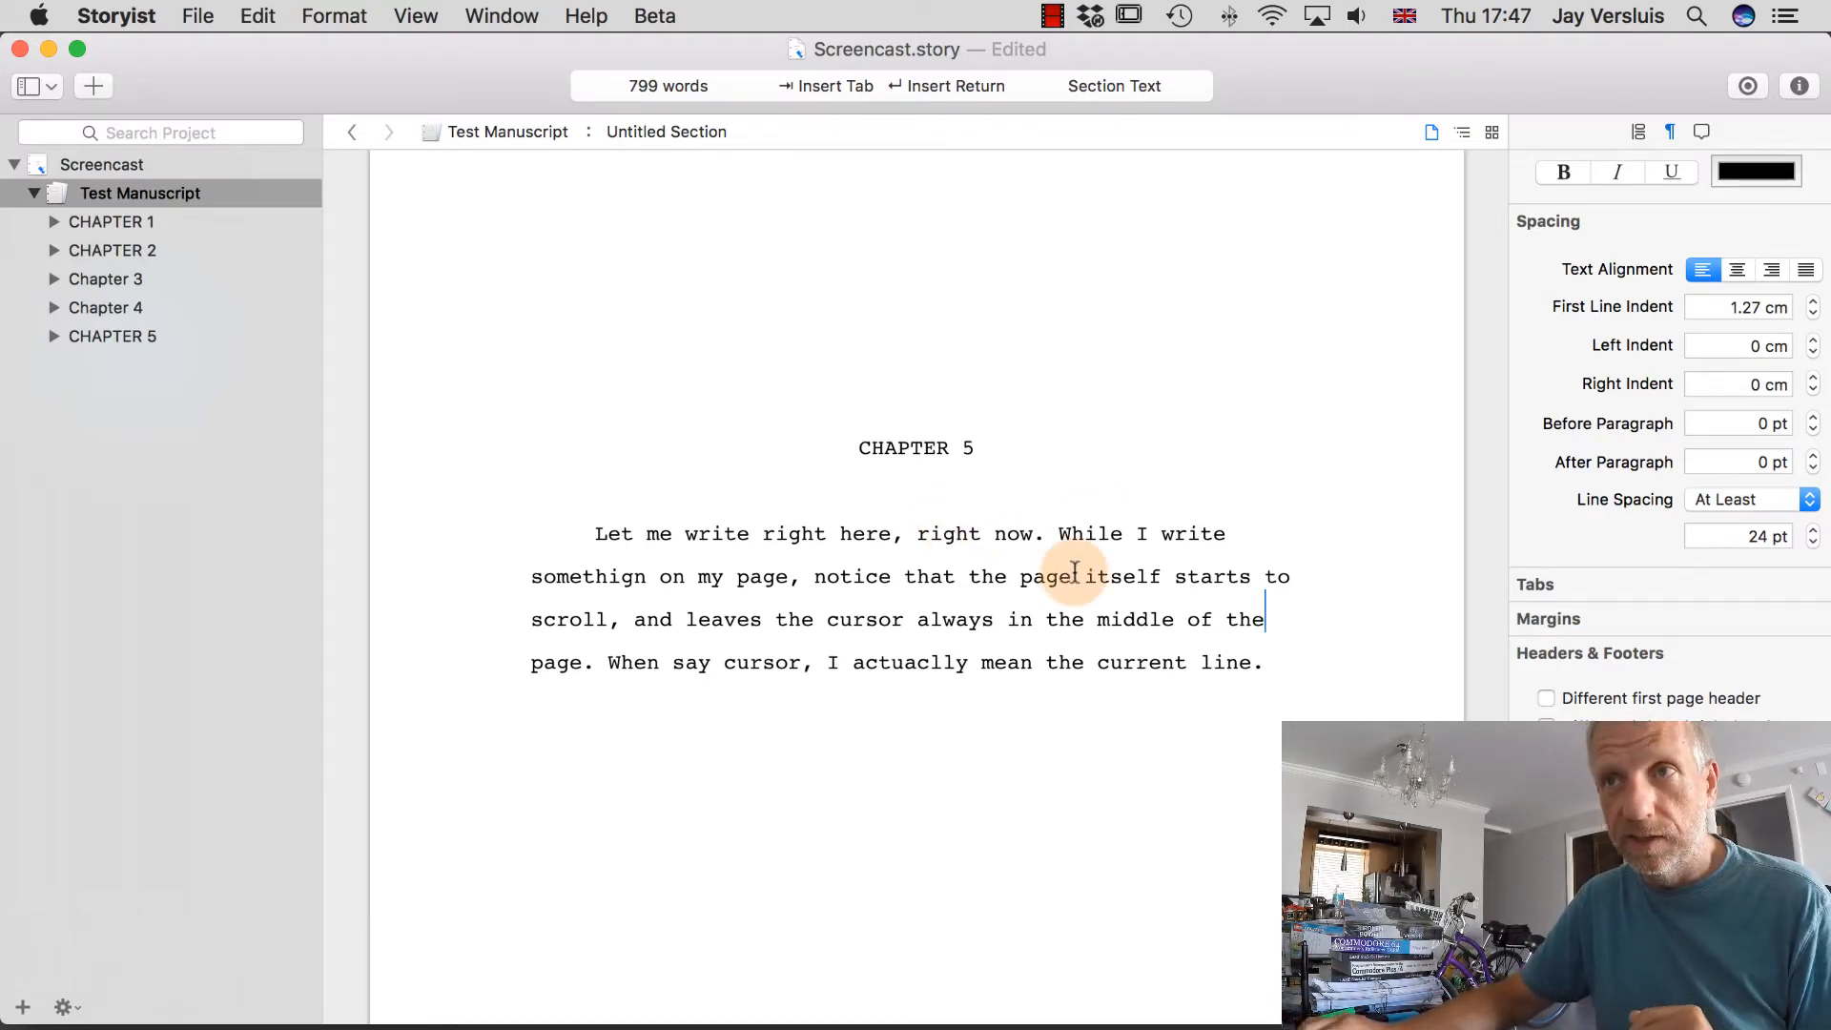
# Try inserting "And inter" before "While I write" in the Chapter 5 paragraph and delete the inserted text again.
pyautogui.scroll(-4, 1075, 571)
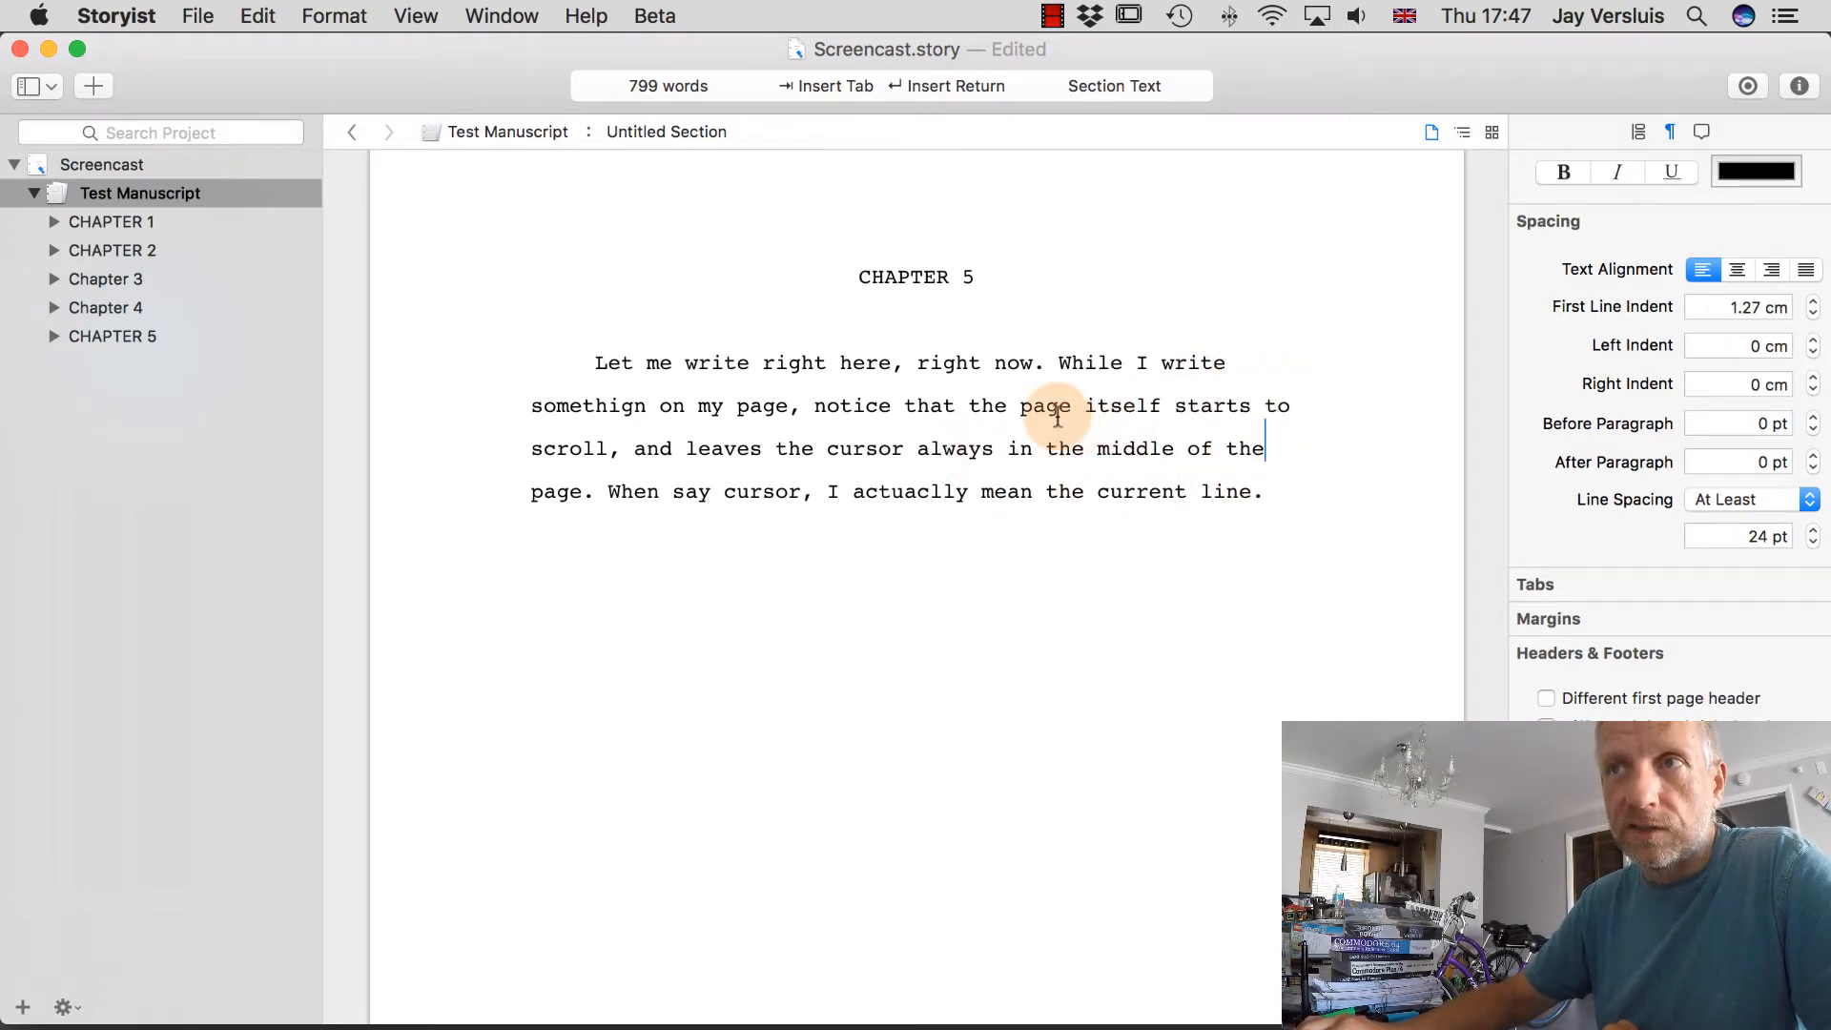
pyautogui.click(1058, 363)
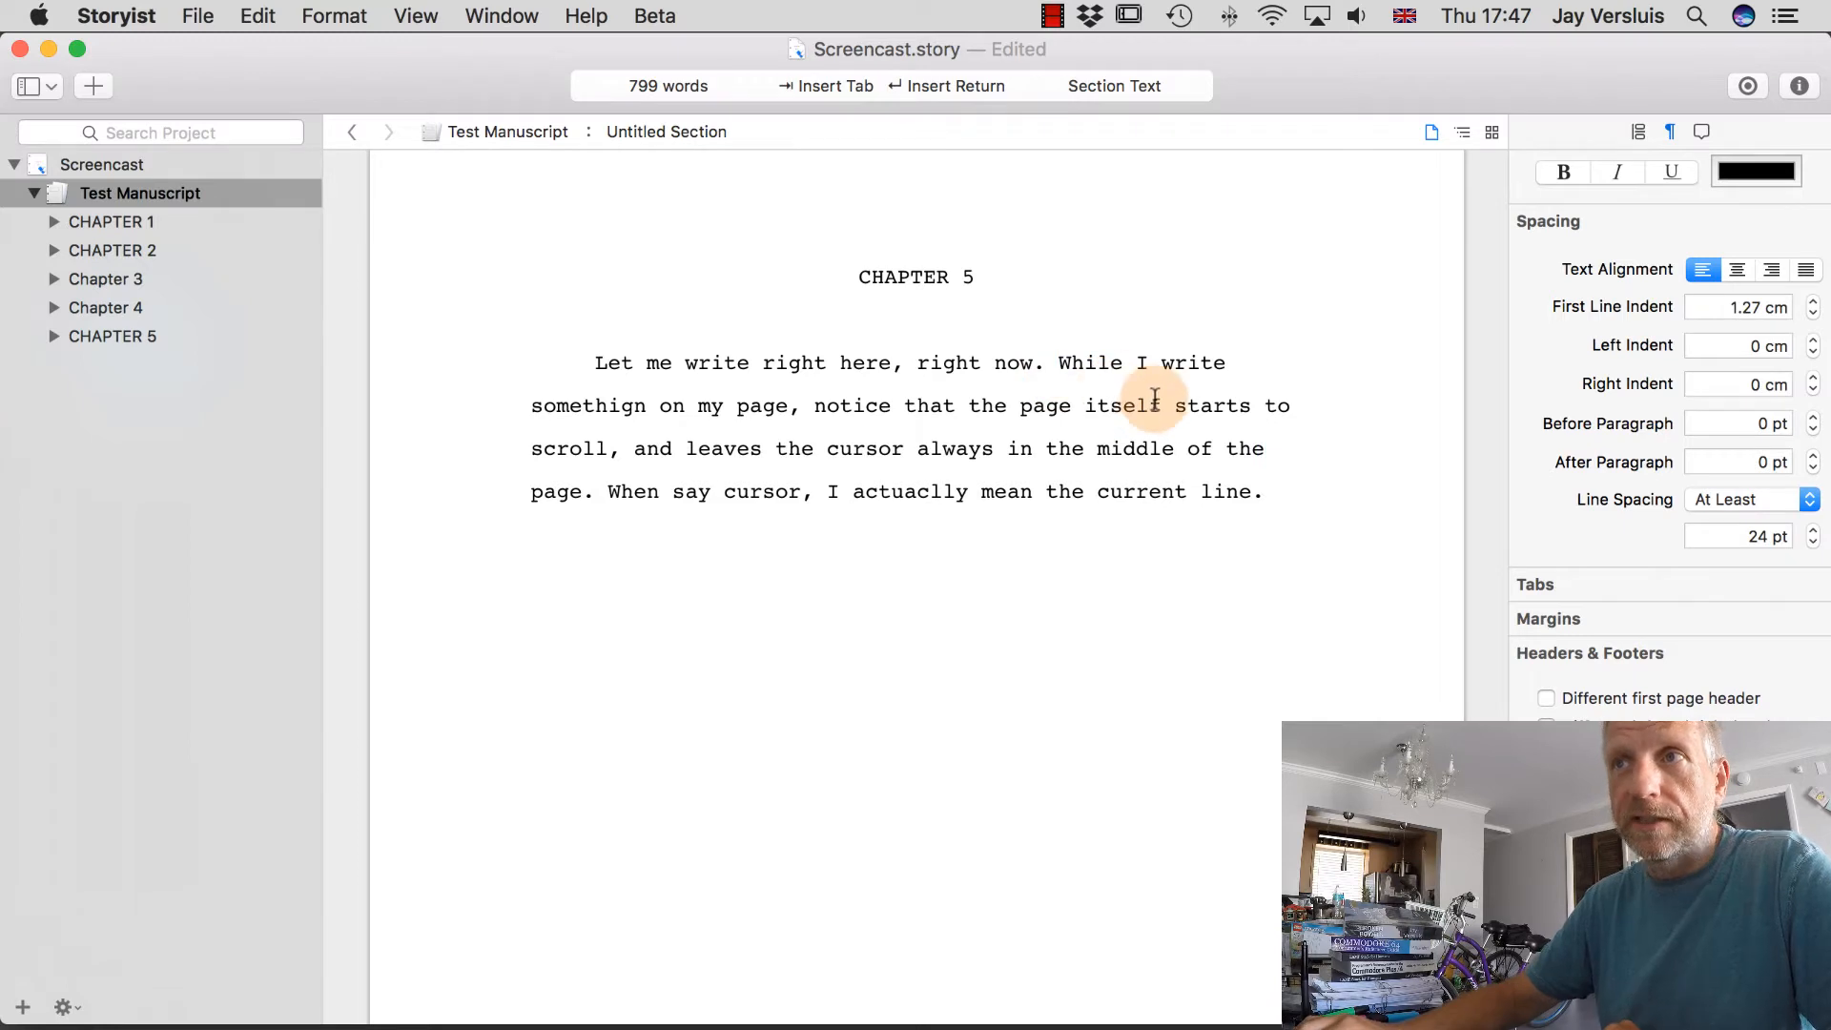
pyautogui.write('And inter a')
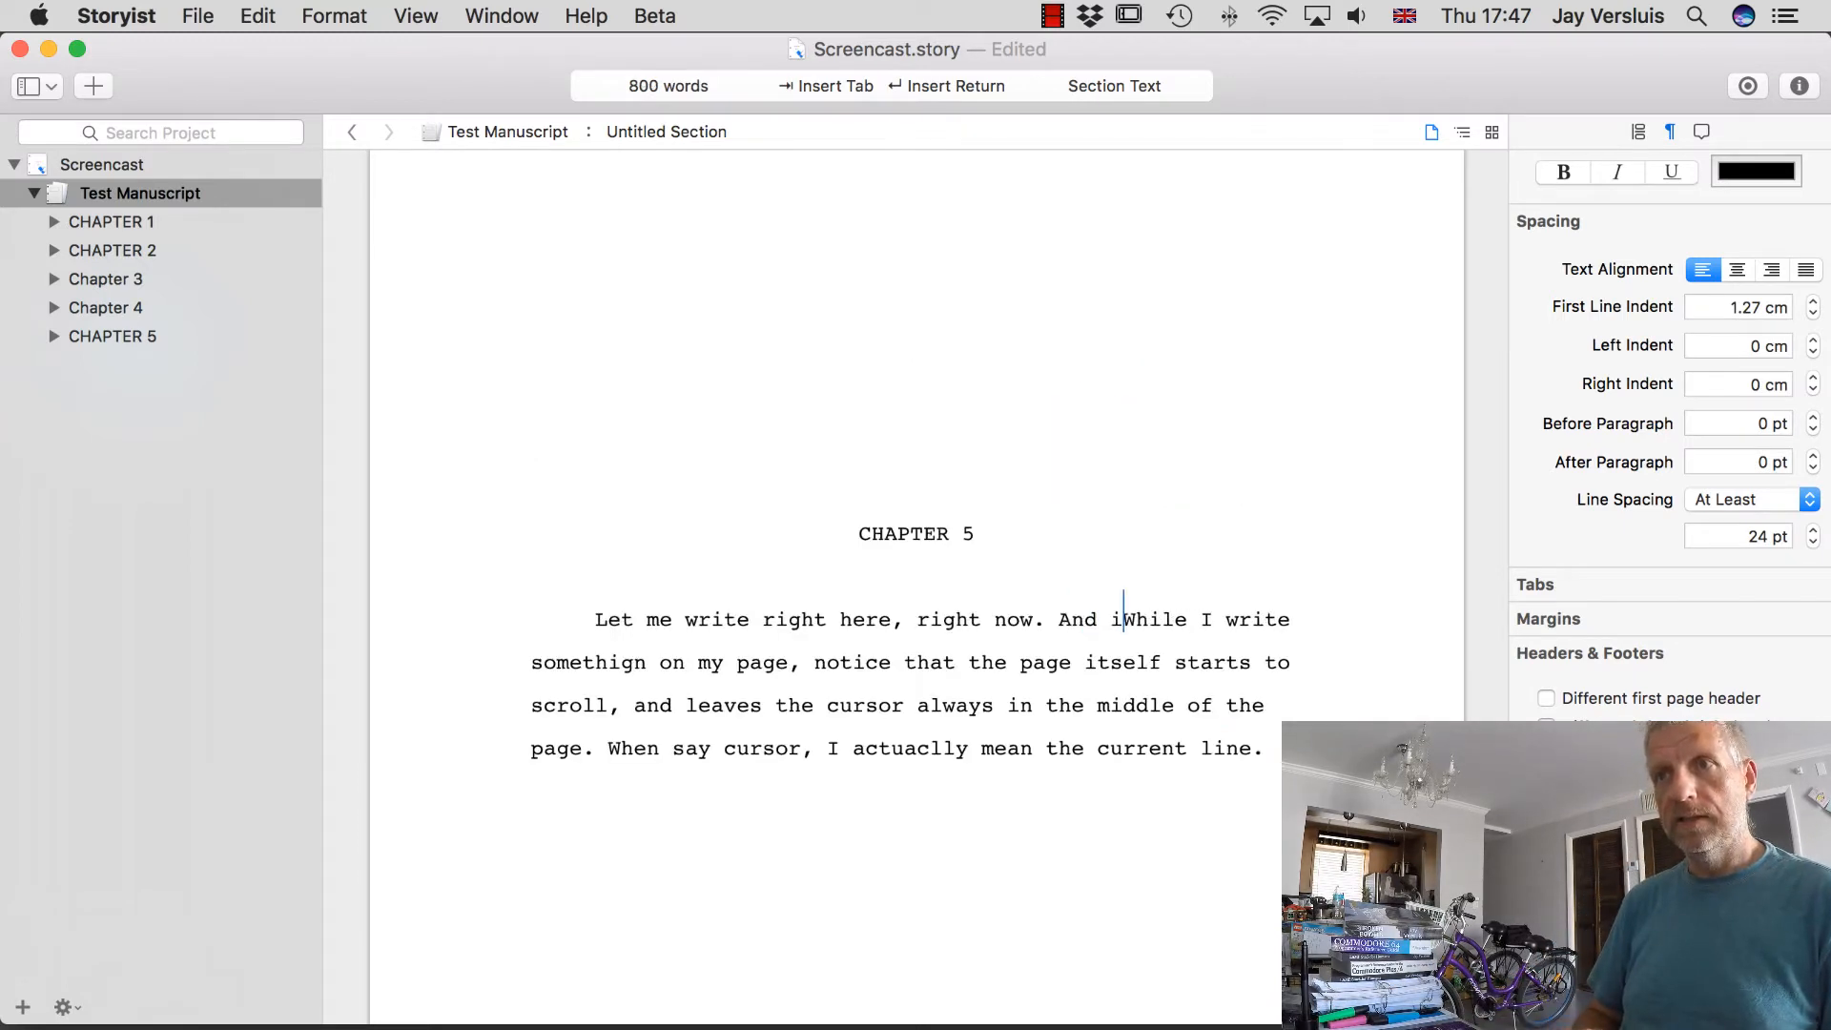
pyautogui.press('BackSpace')
pyautogui.press('BackSpace')
pyautogui.press('BackSpace')
pyautogui.press('BackSpace')
pyautogui.press('BackSpace')
pyautogui.press('BackSpace')
pyautogui.press('BackSpace')
pyautogui.press('BackSpace')
pyautogui.press('BackSpace')
pyautogui.press('BackSpace')
pyautogui.press('BackSpace')
pyautogui.press('BackSpace')
pyautogui.press('BackSpace')
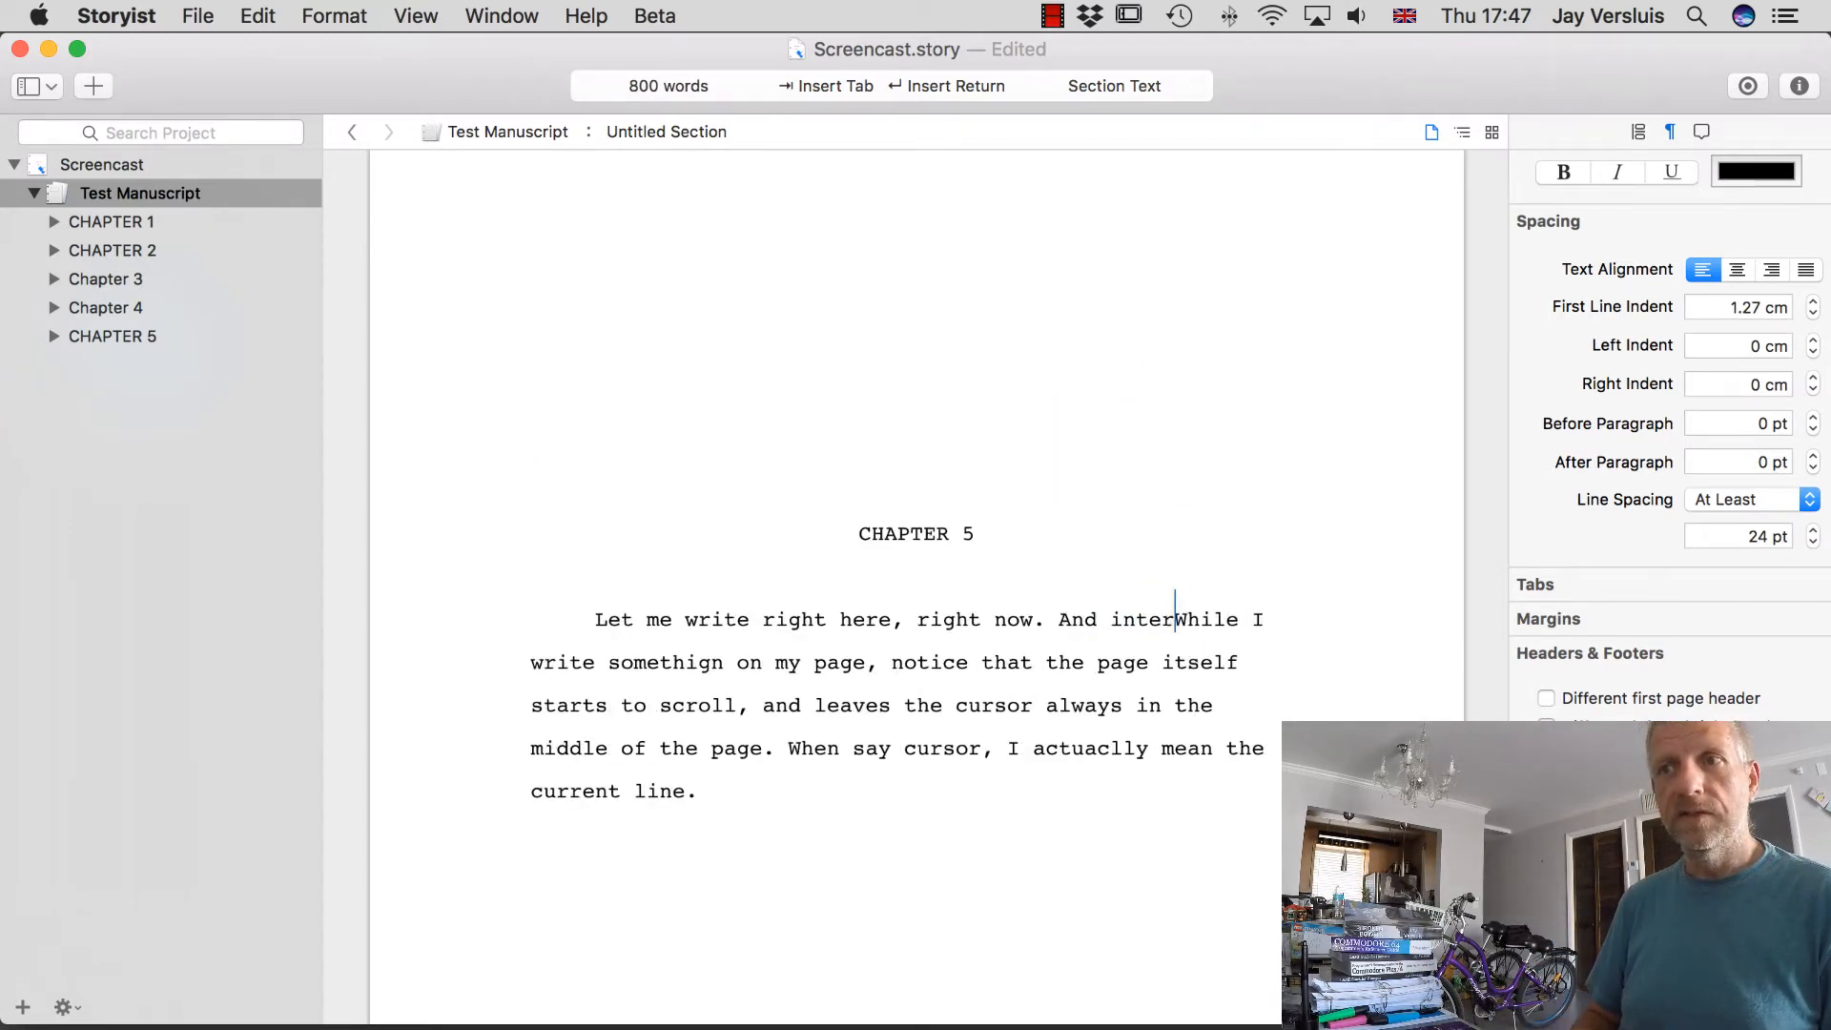
pyautogui.scroll(-5, 916, 587)
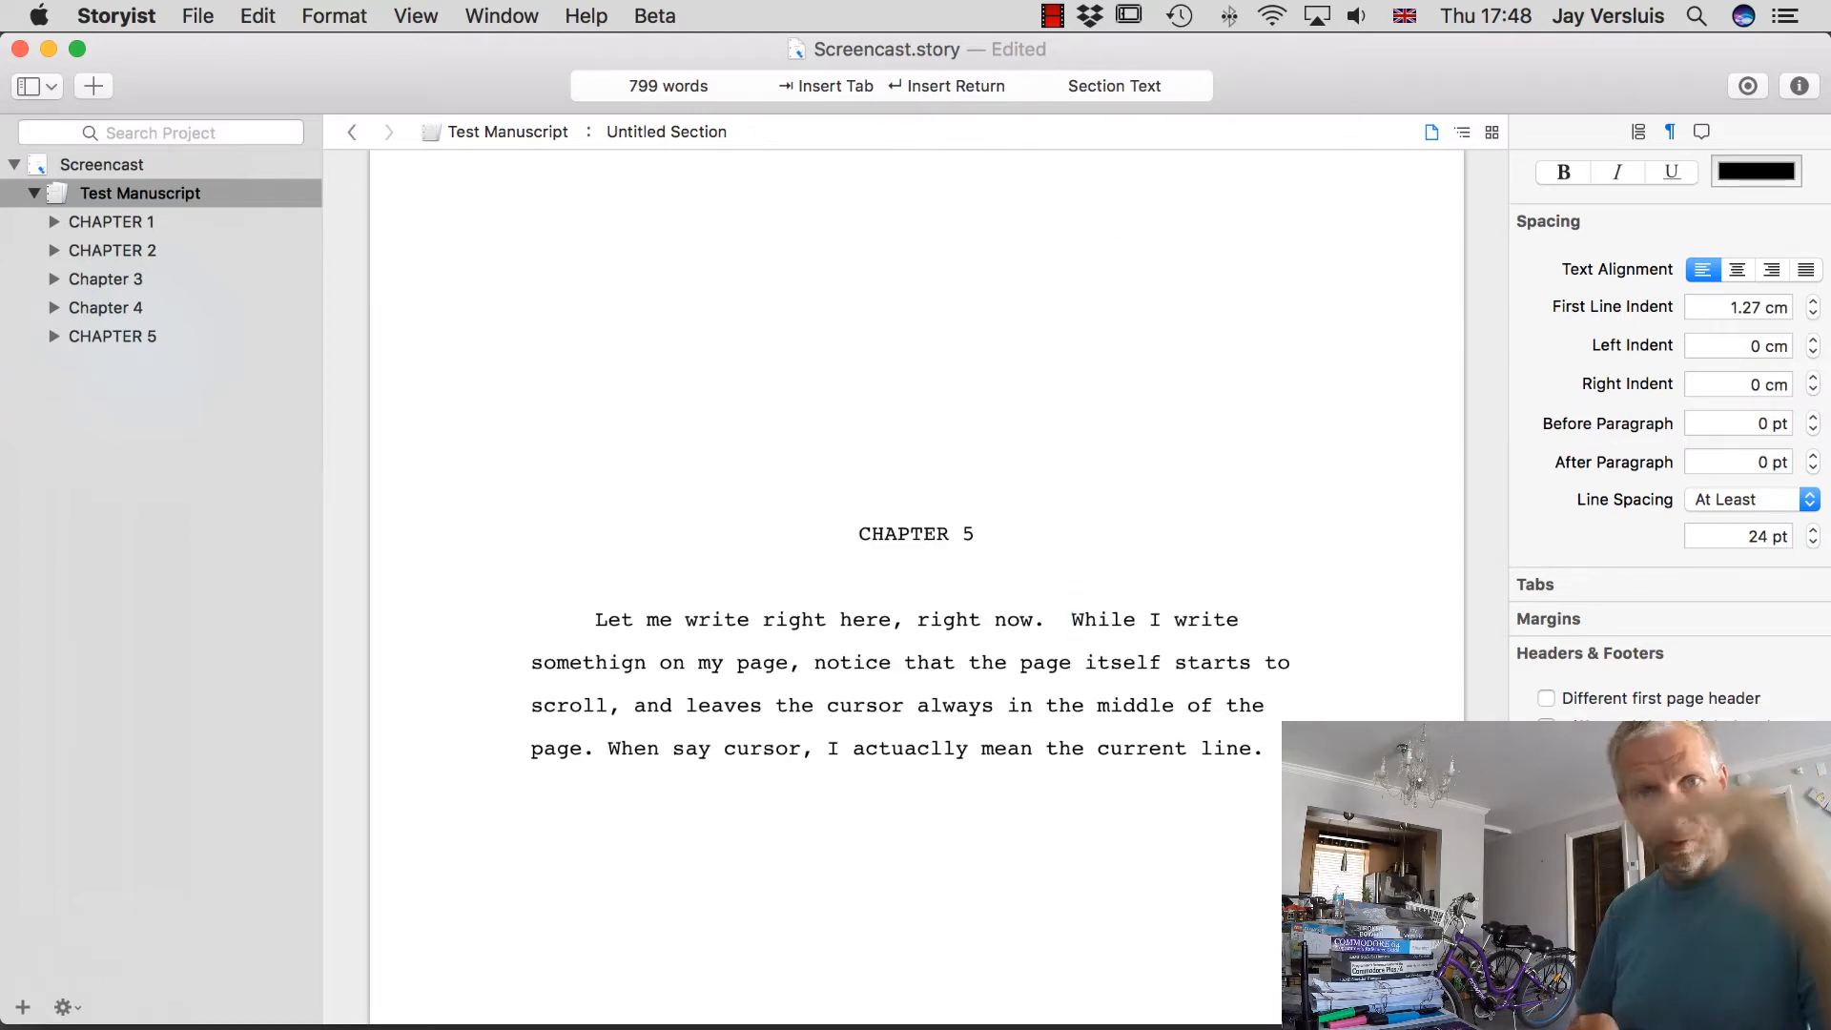
pyautogui.press('BackSpace')
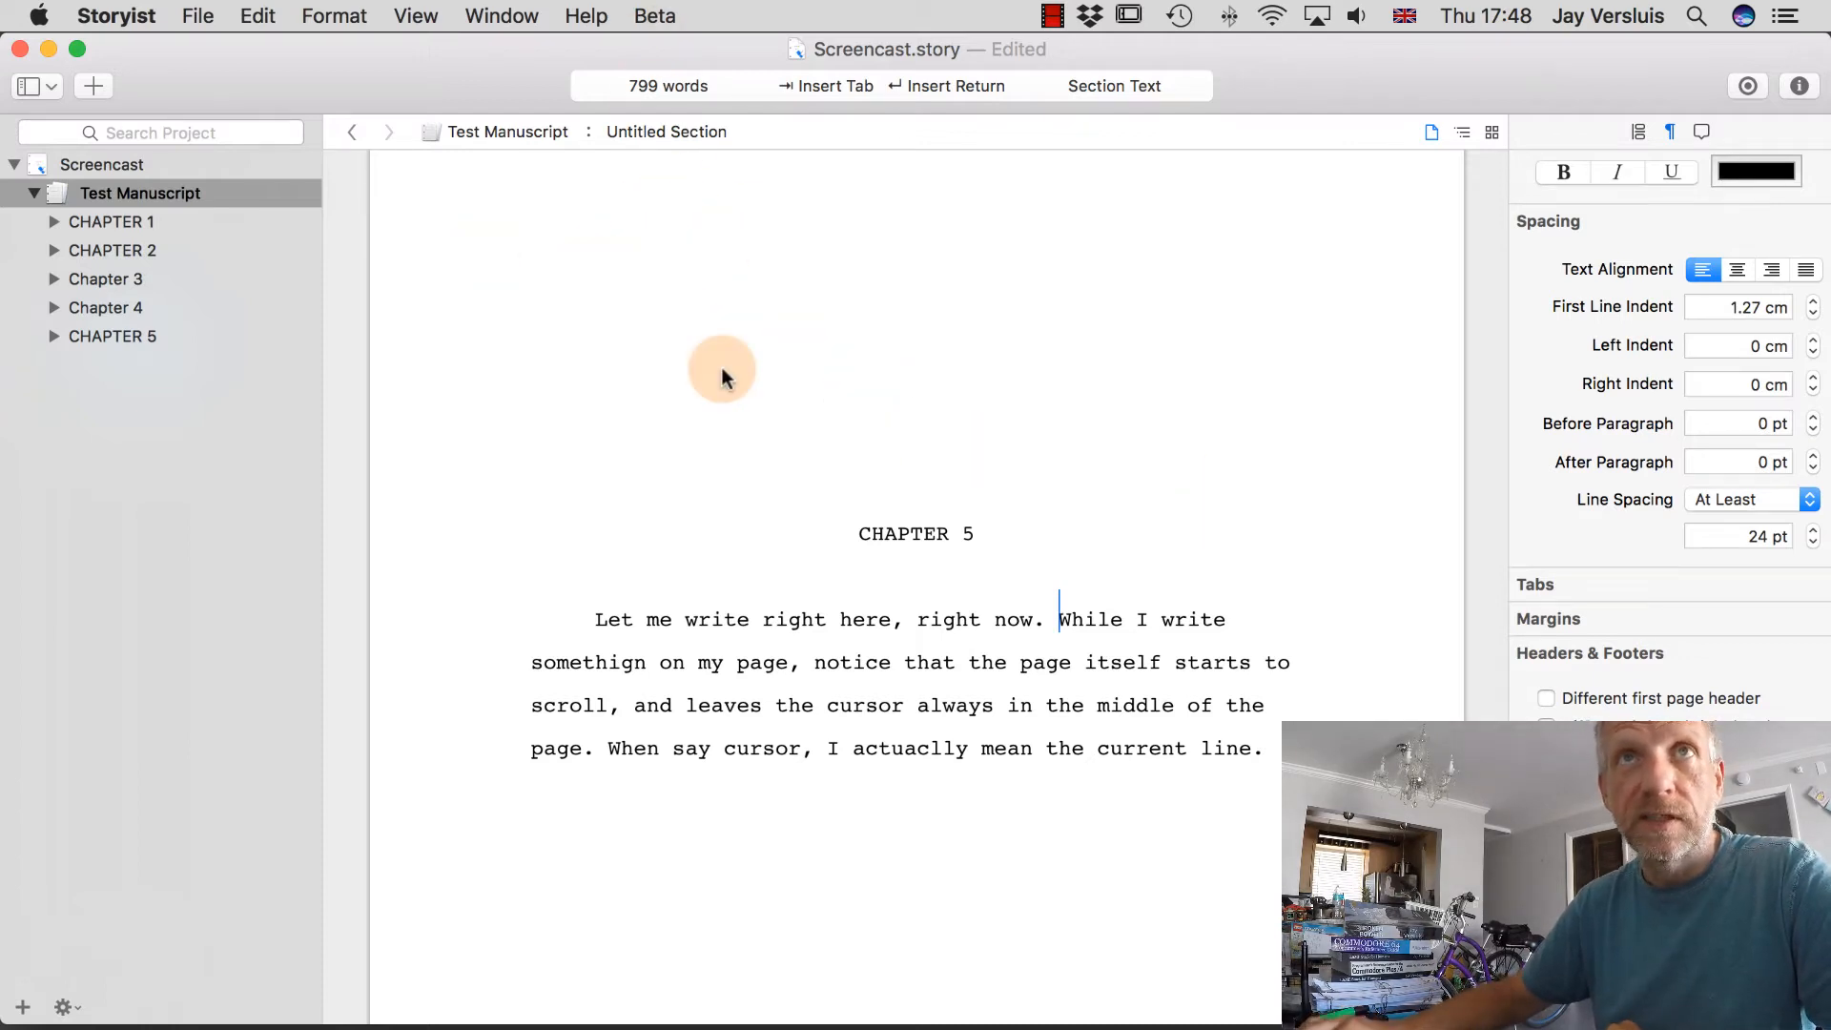
# Disable typewriter scrolling and insert "And I type here." before "While I write" in the Chapter 5 paragraph.
pyautogui.click(260, 16)
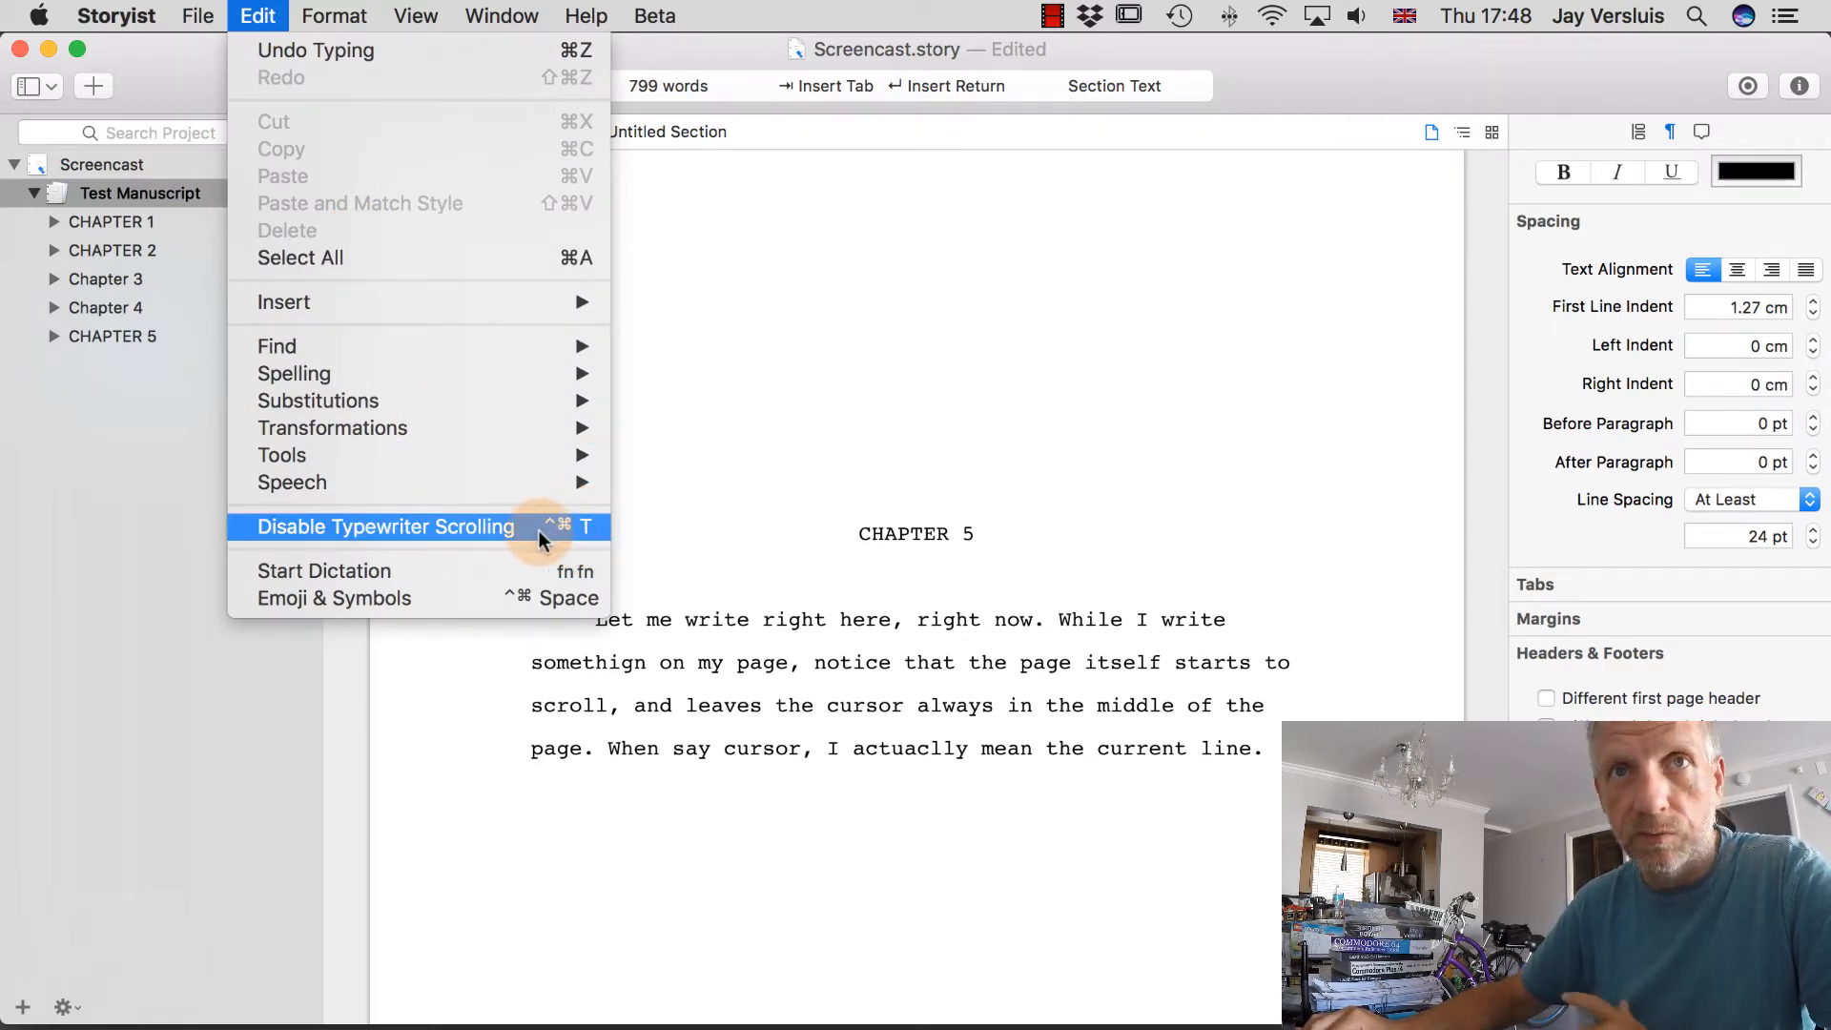
pyautogui.click(473, 533)
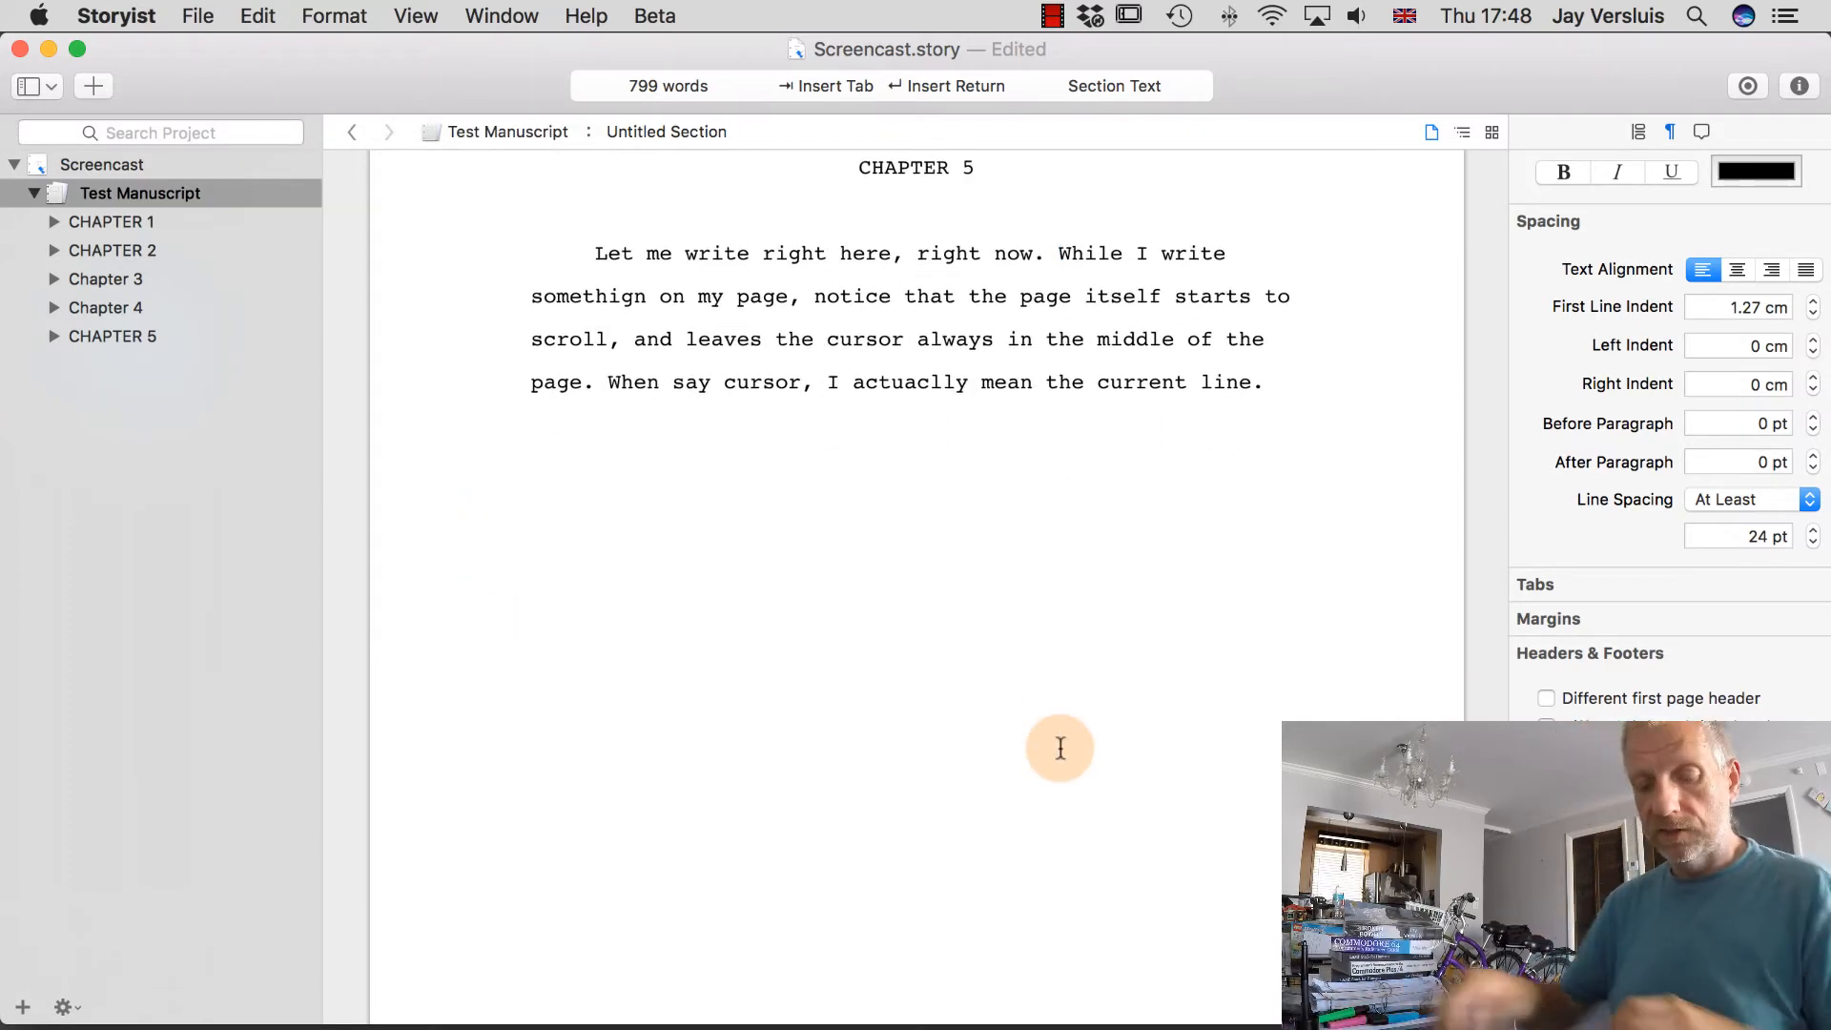
pyautogui.write('And I ')
pyautogui.write('type here')
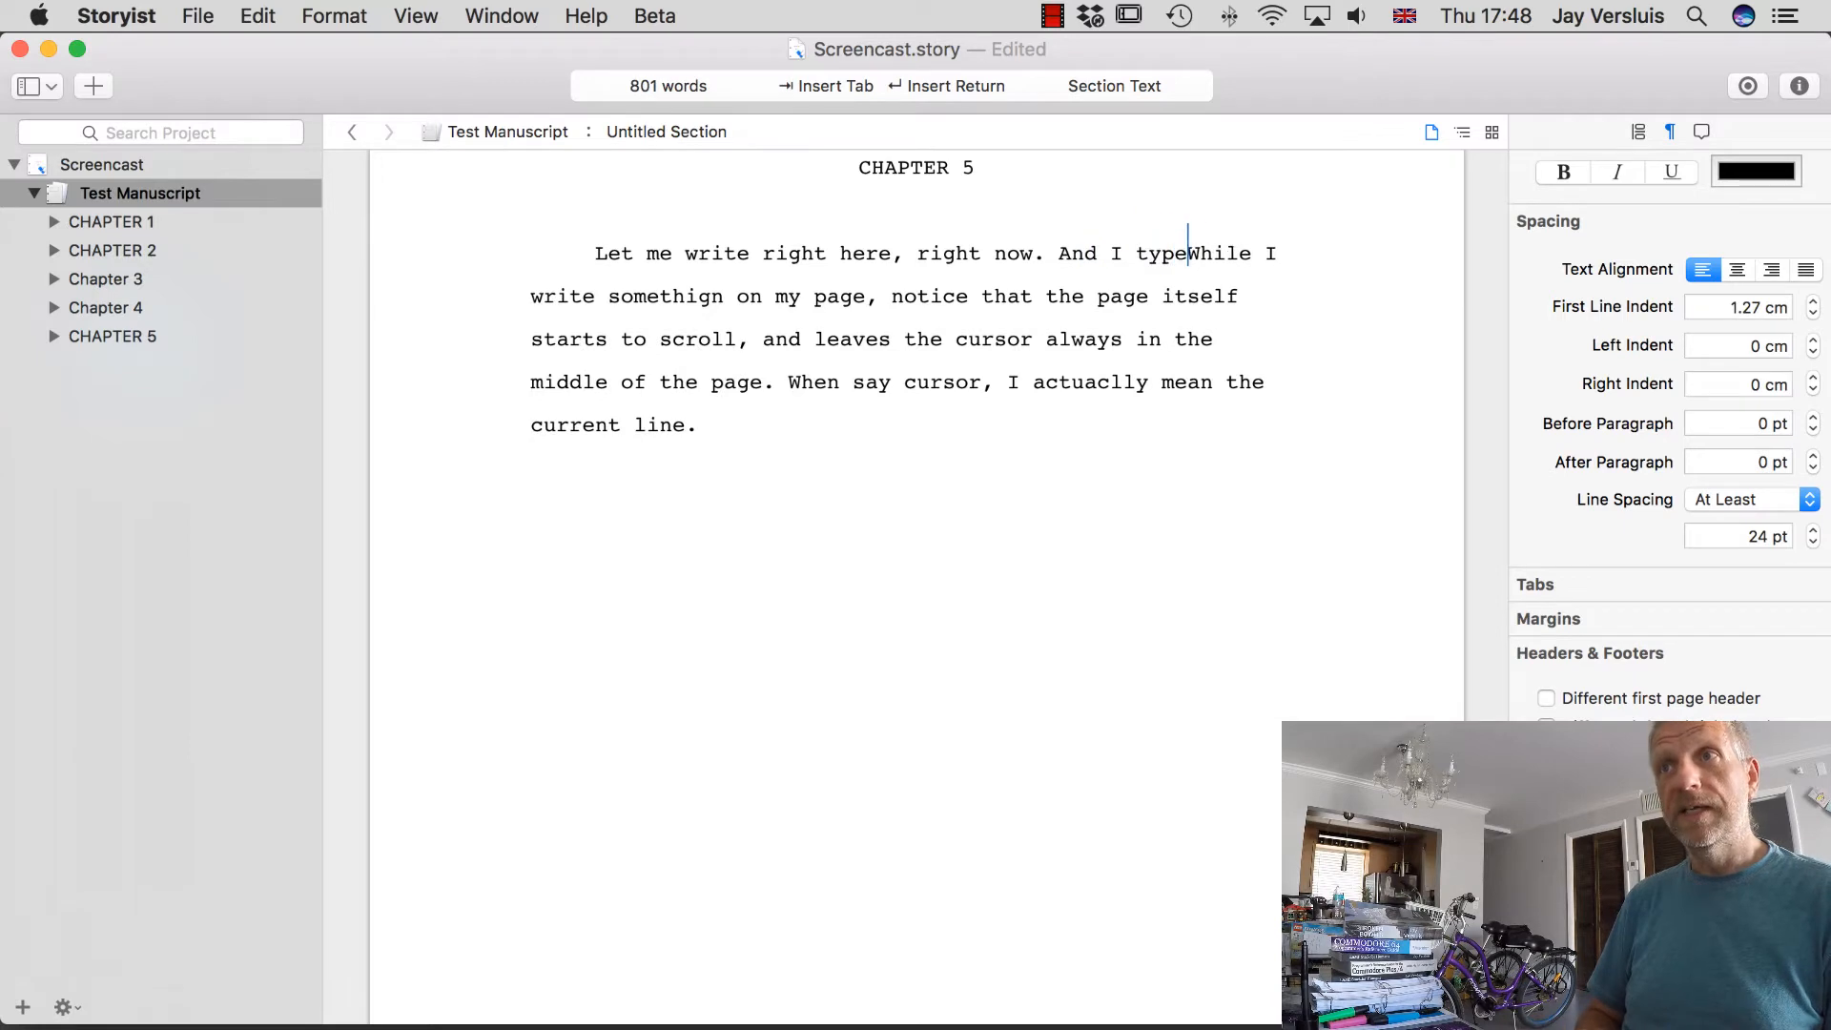
pyautogui.write('.')
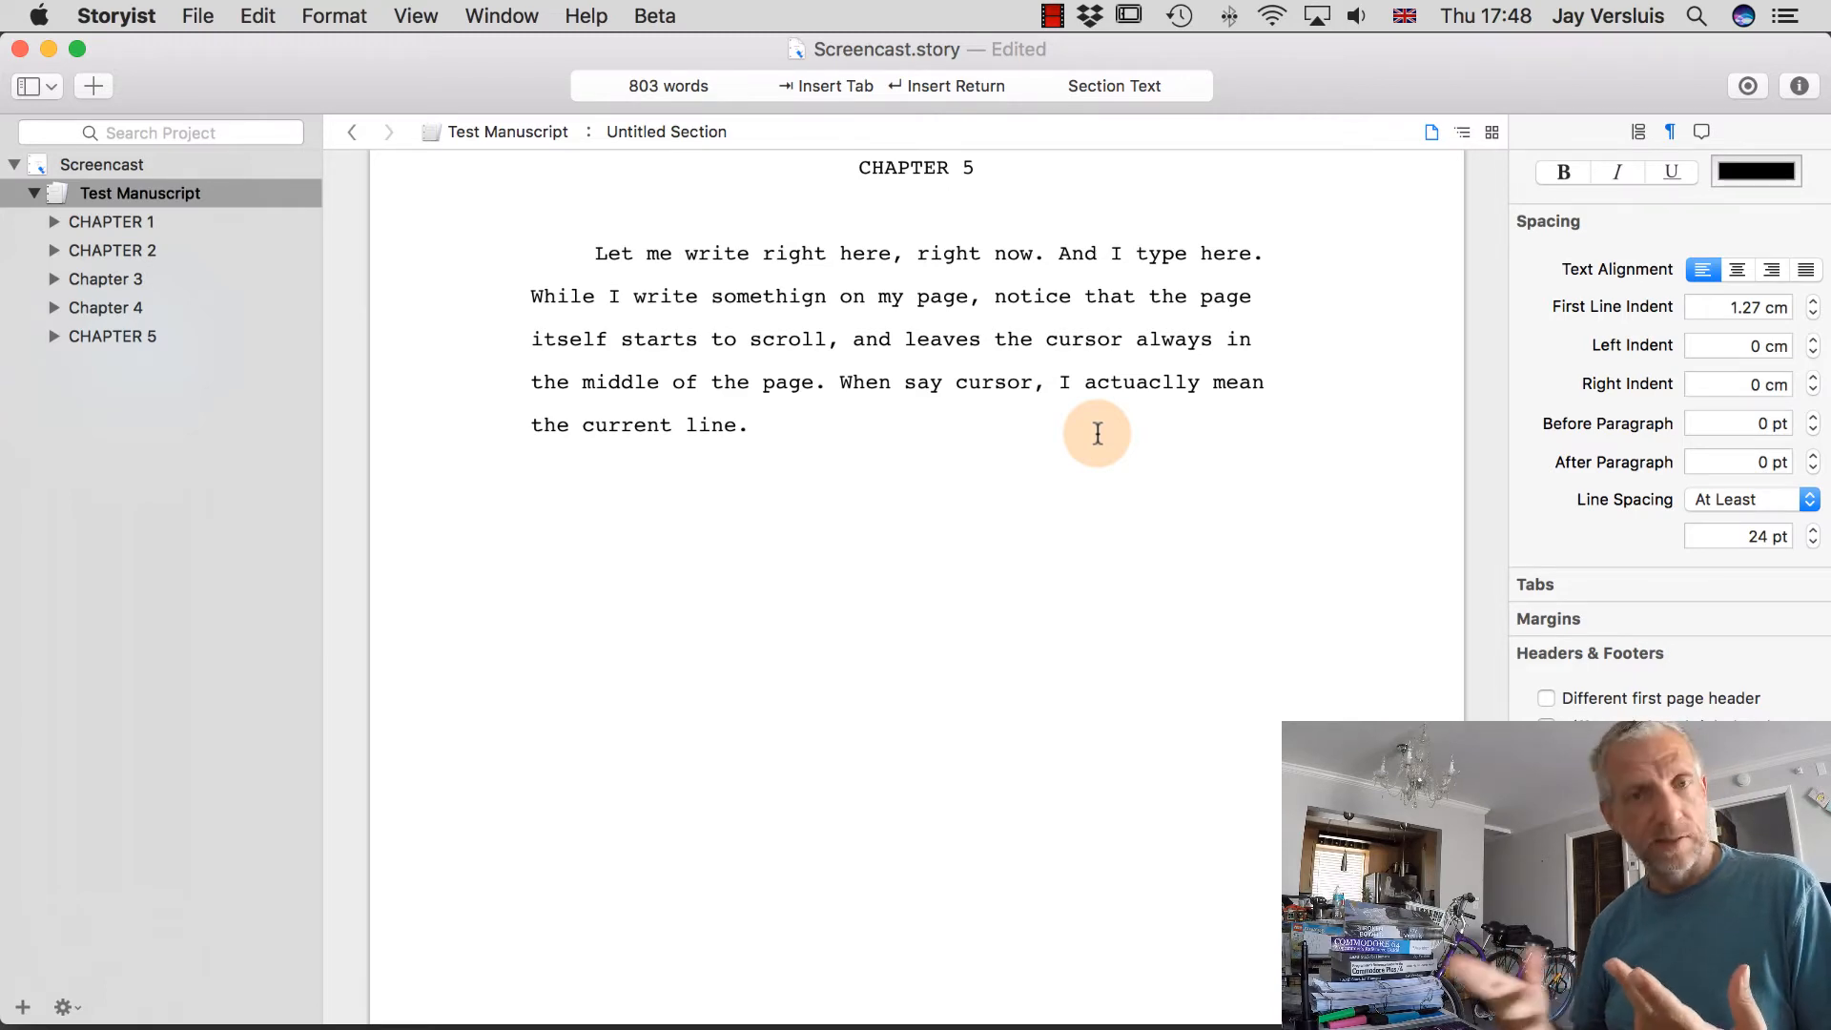
# Go back to Chapter 3 and place the text cursor before "vitae" in its second lorem ipsum paragraph.
pyautogui.scroll(10, 1098, 434)
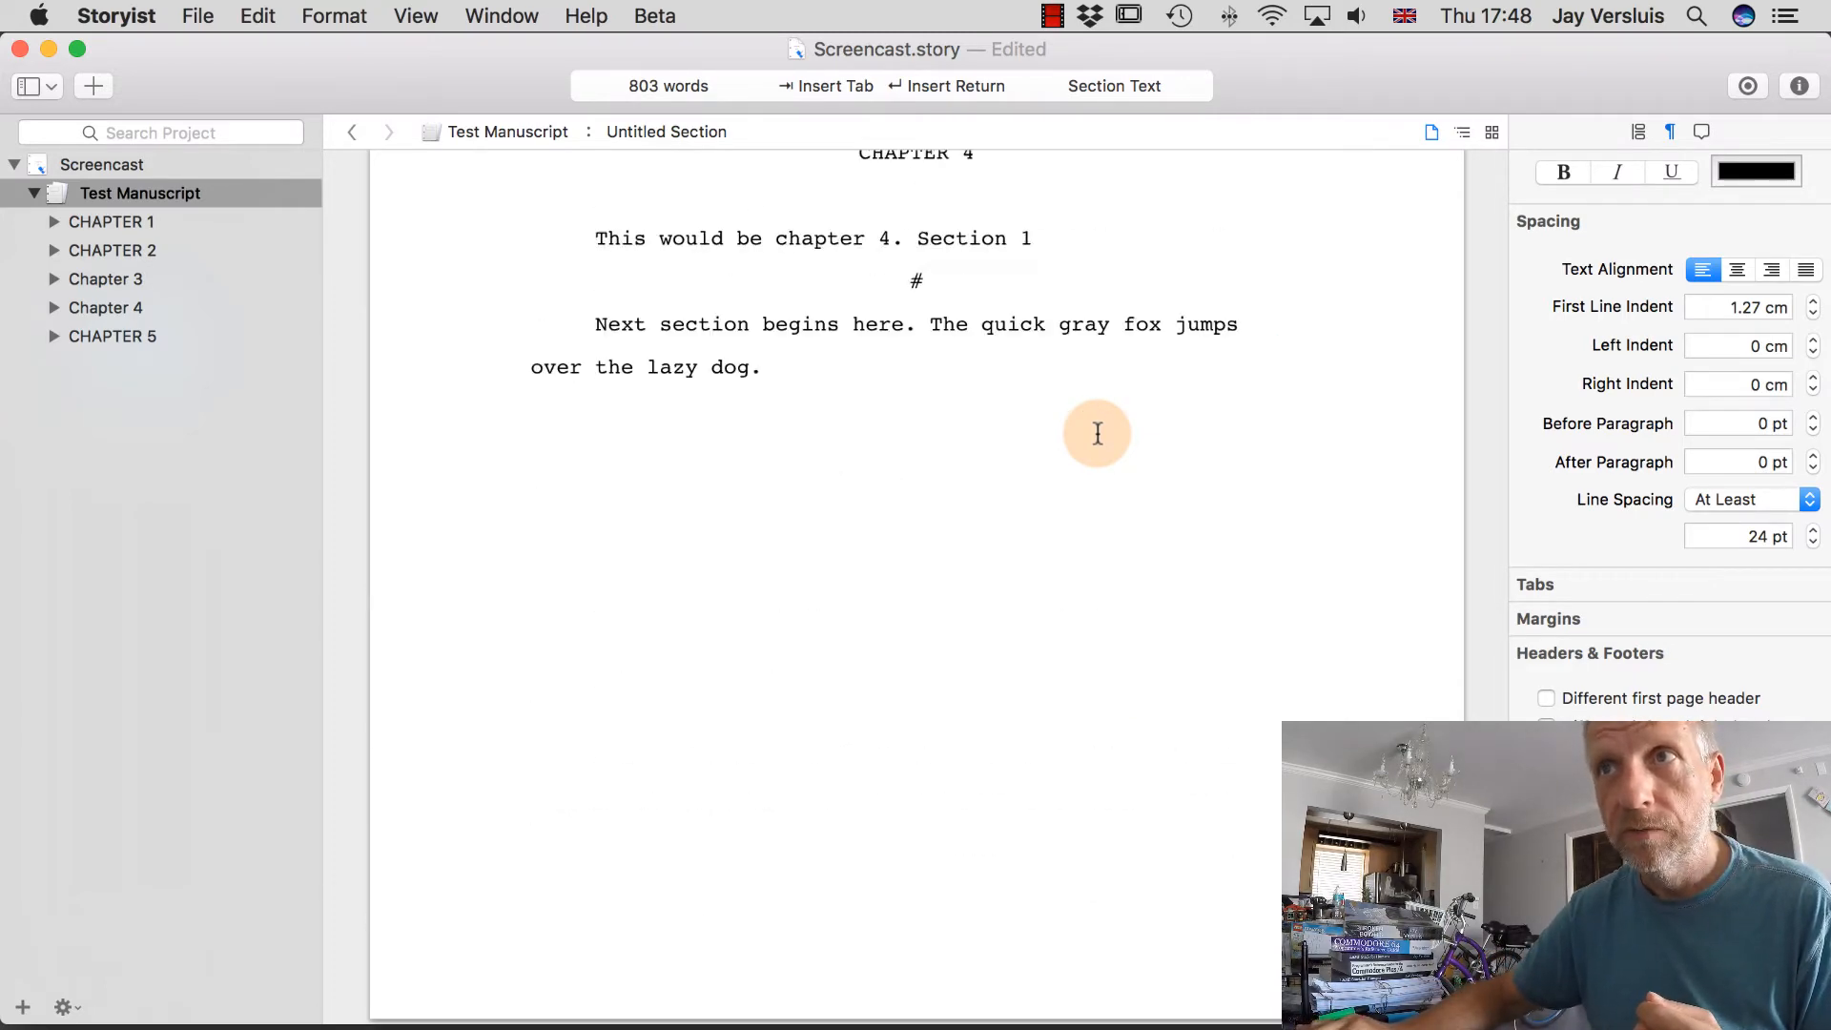
pyautogui.scroll(10, 1098, 434)
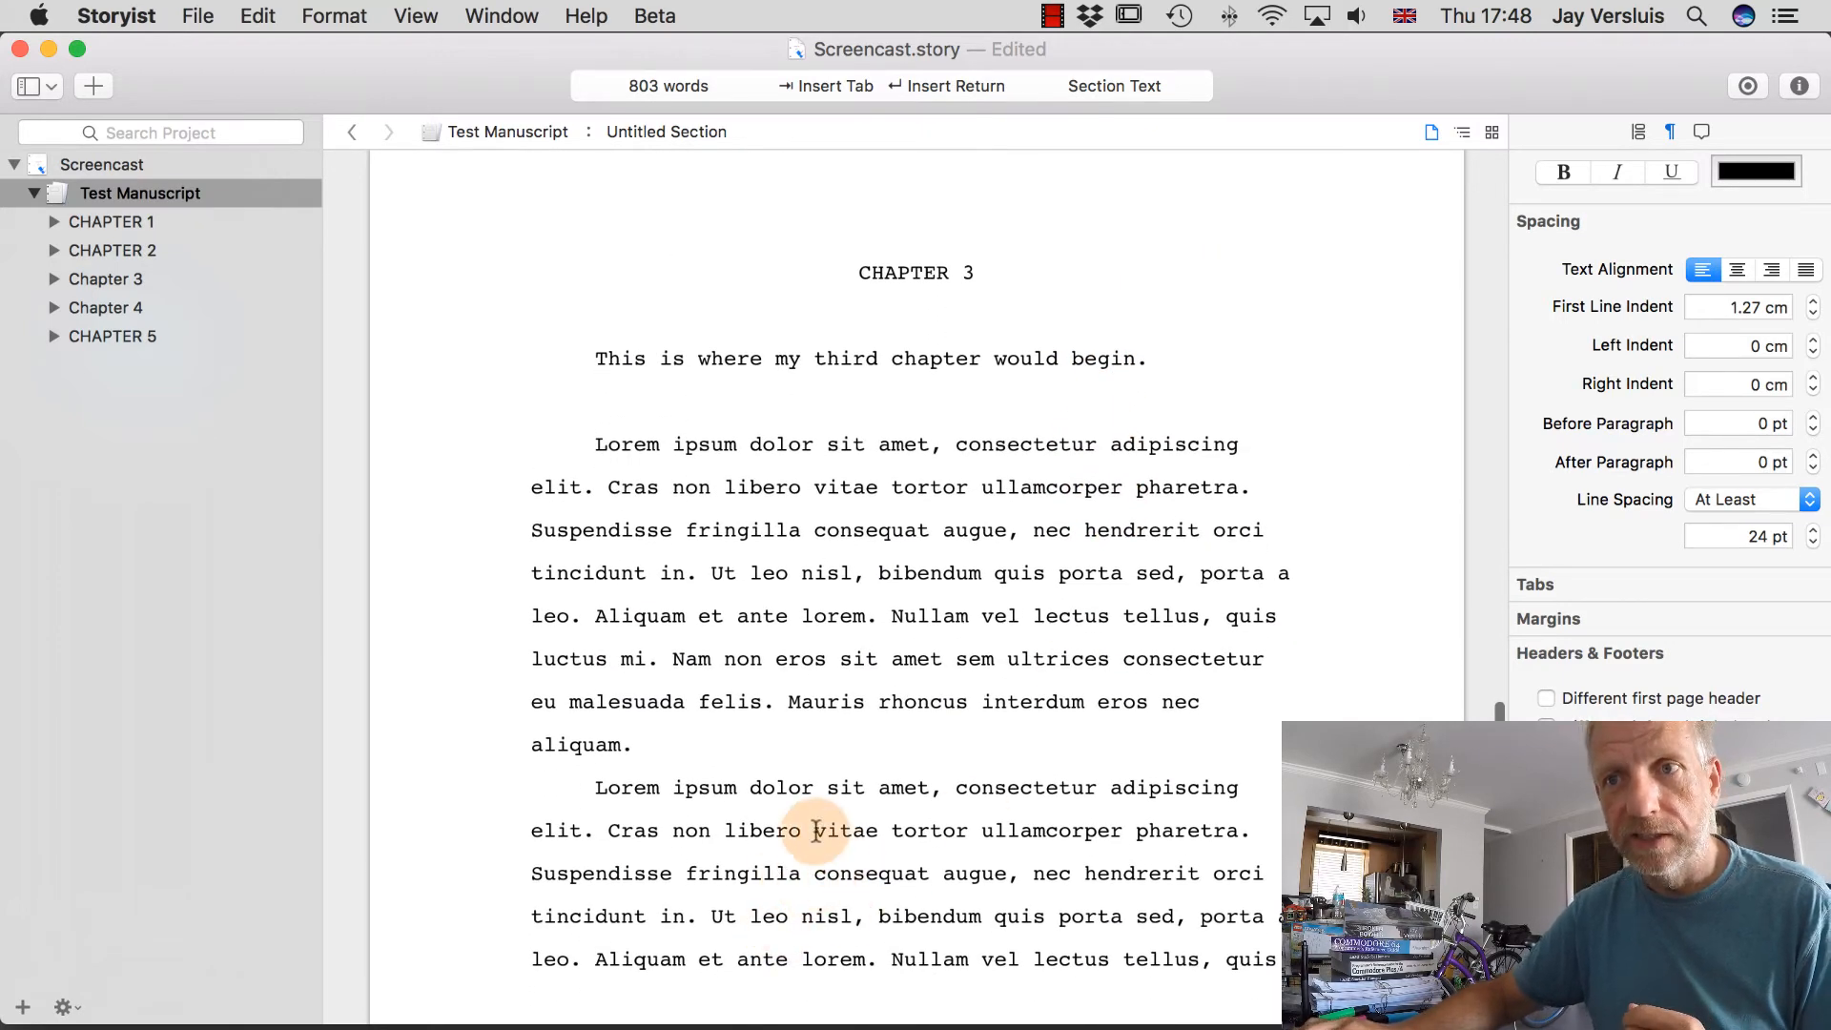
pyautogui.click(813, 830)
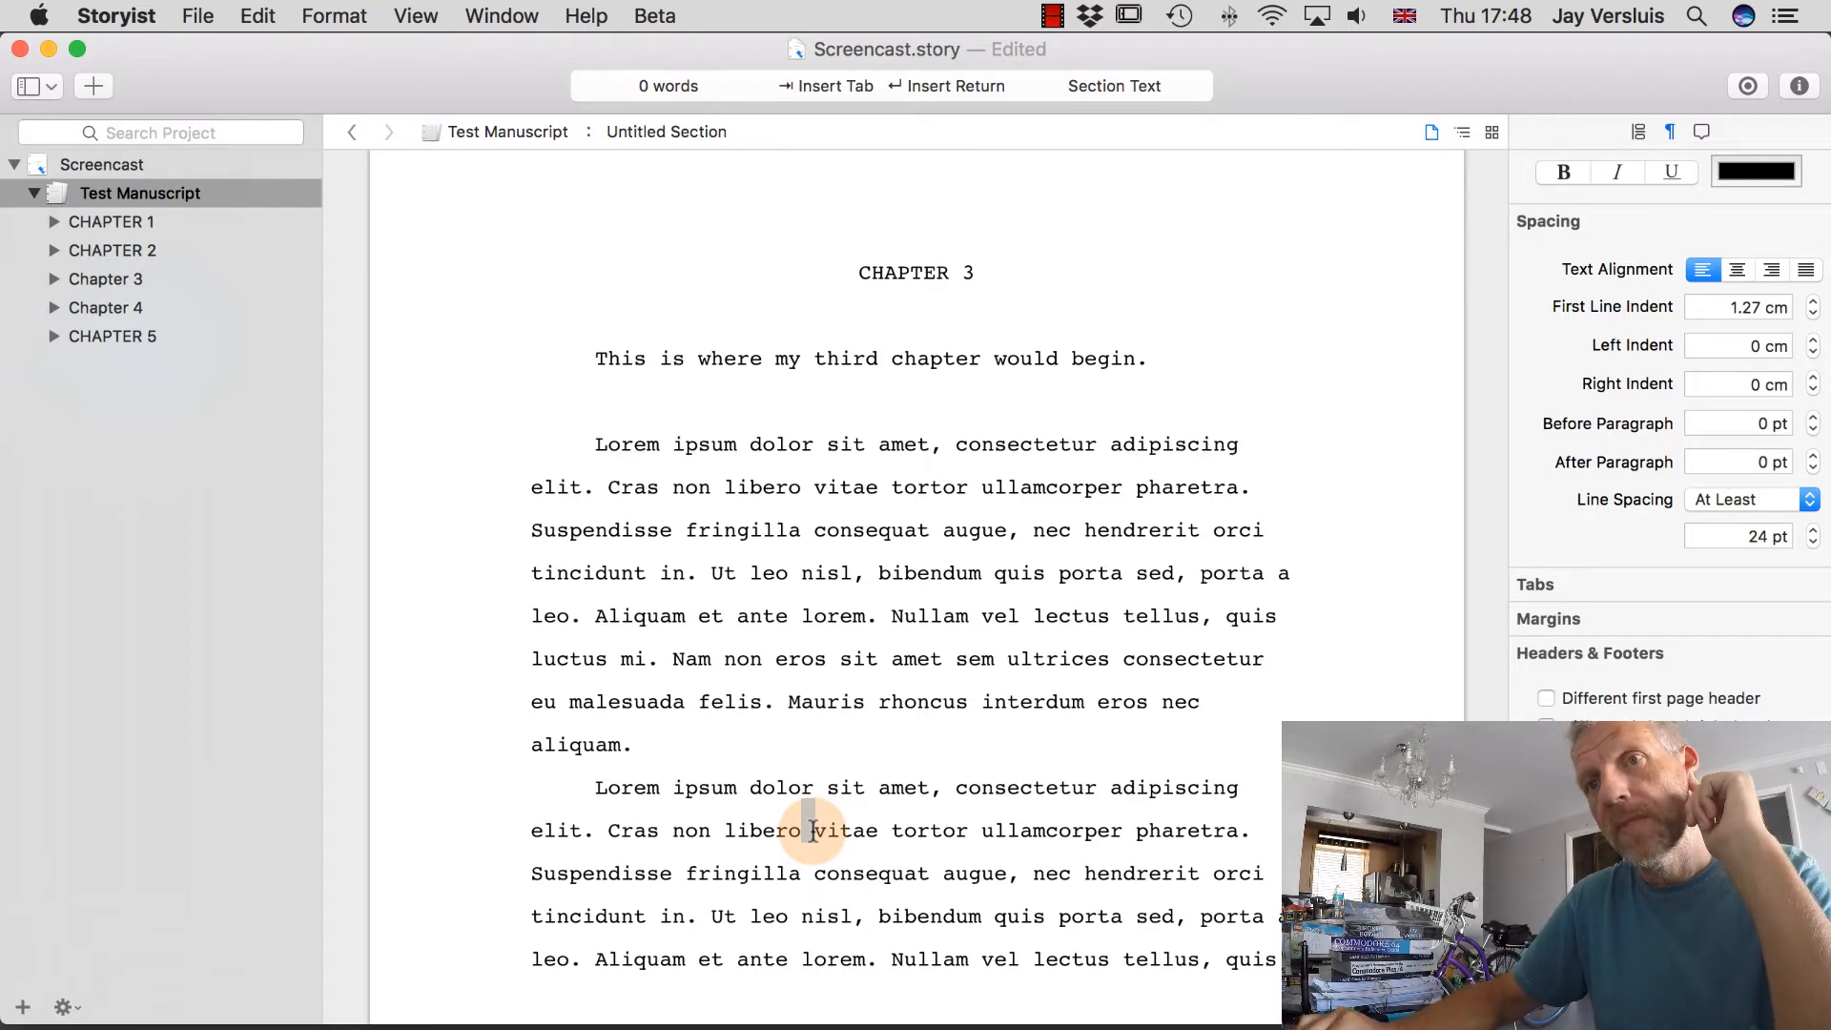
# Return to Chapter 5 and start a new paragraph after the end of its body text.
pyautogui.scroll(-20, 812, 832)
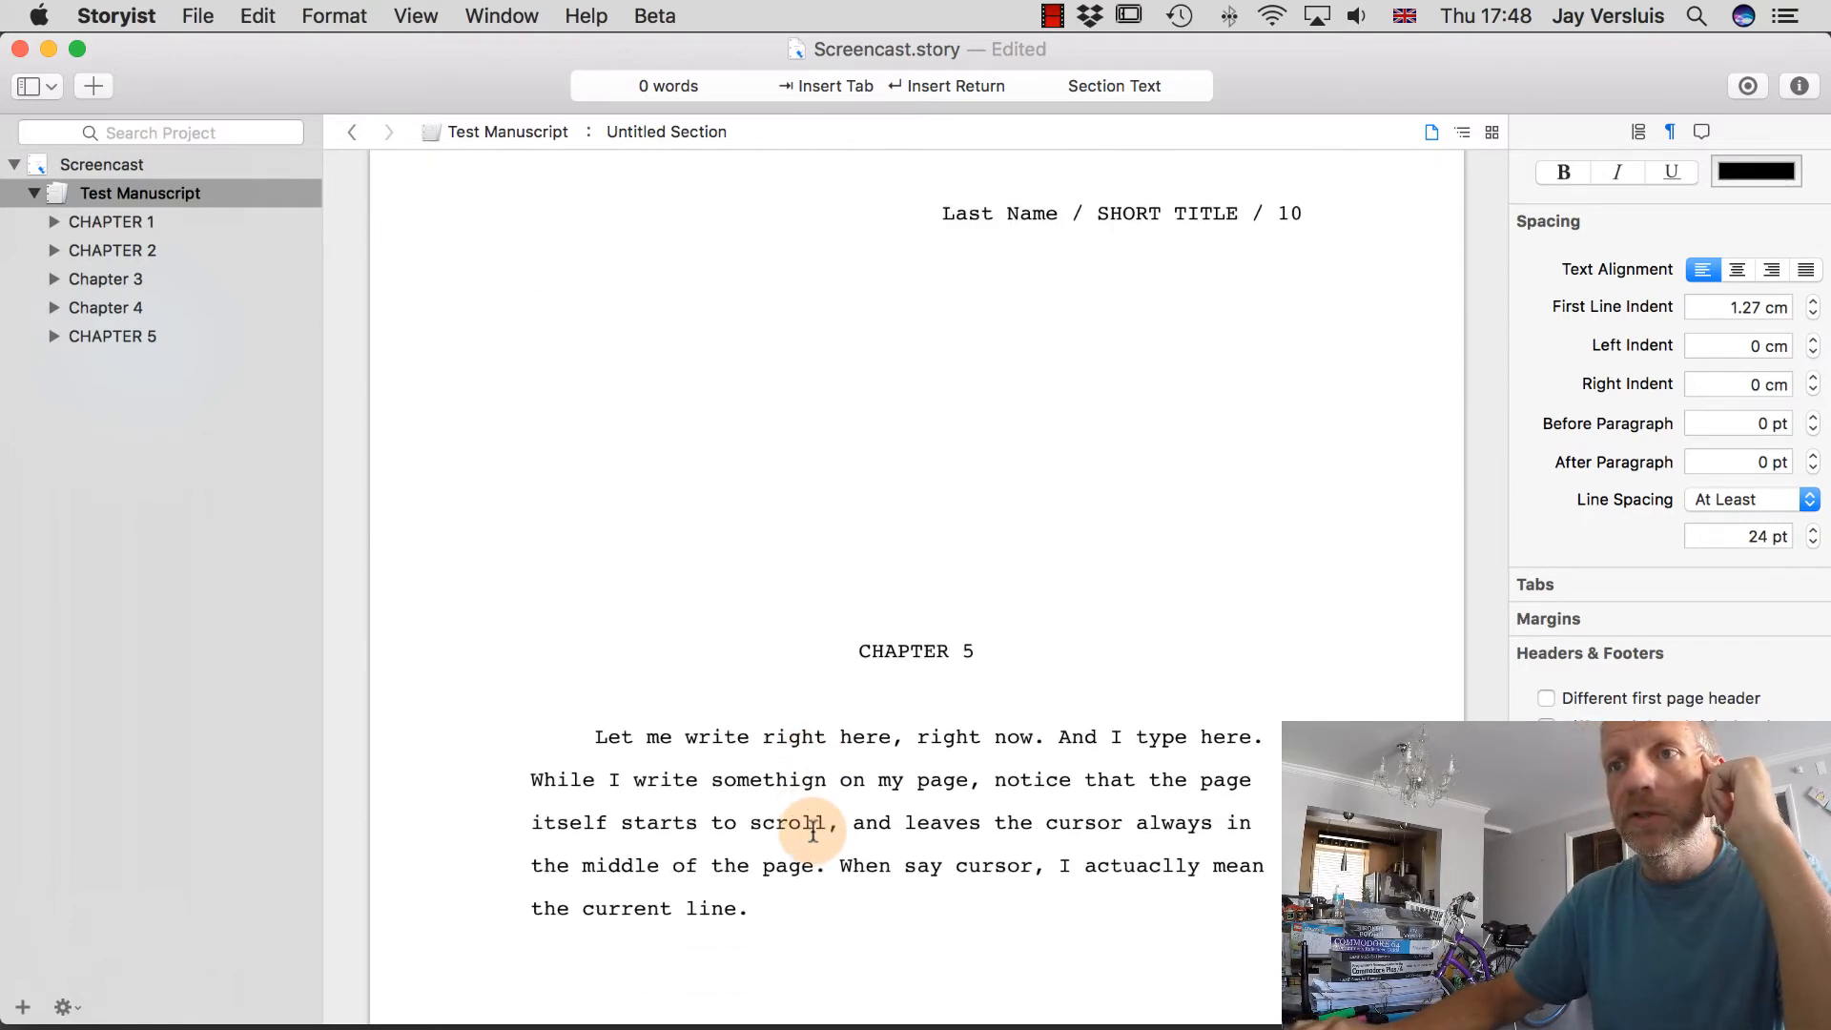
pyautogui.scroll(-5, 812, 832)
pyautogui.click(982, 397)
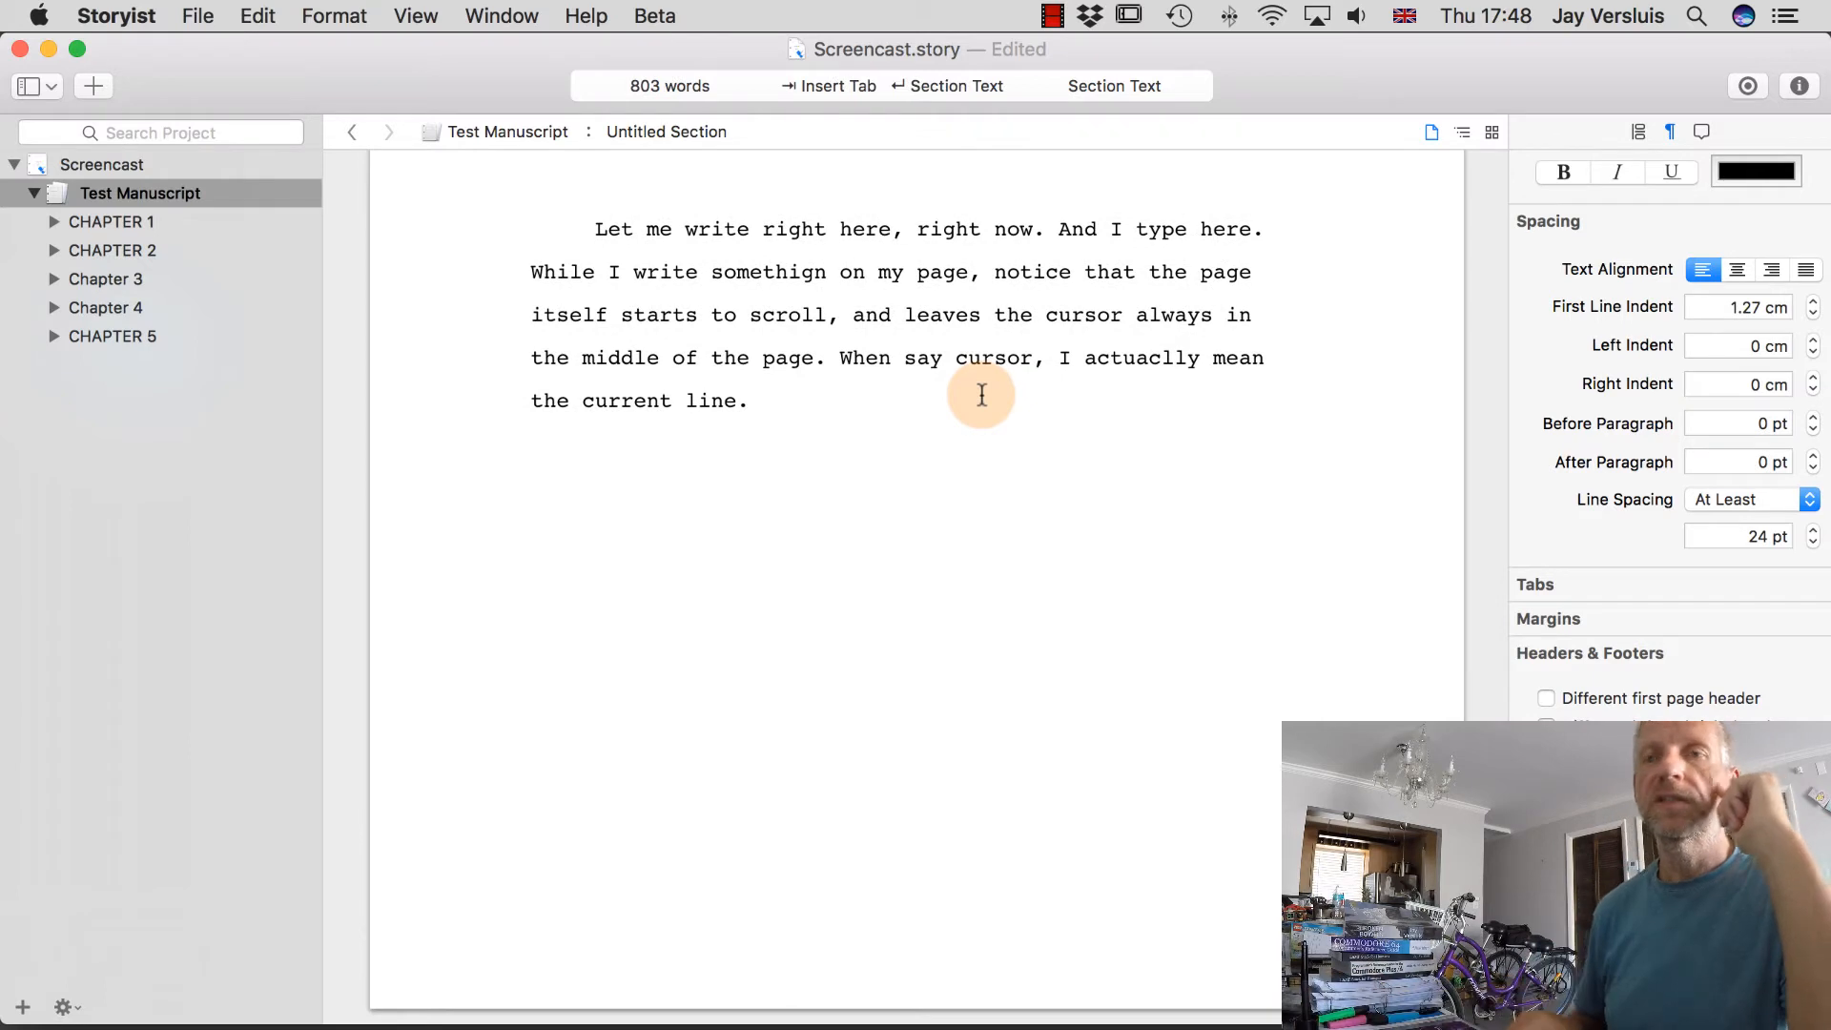
pyautogui.press('Return')
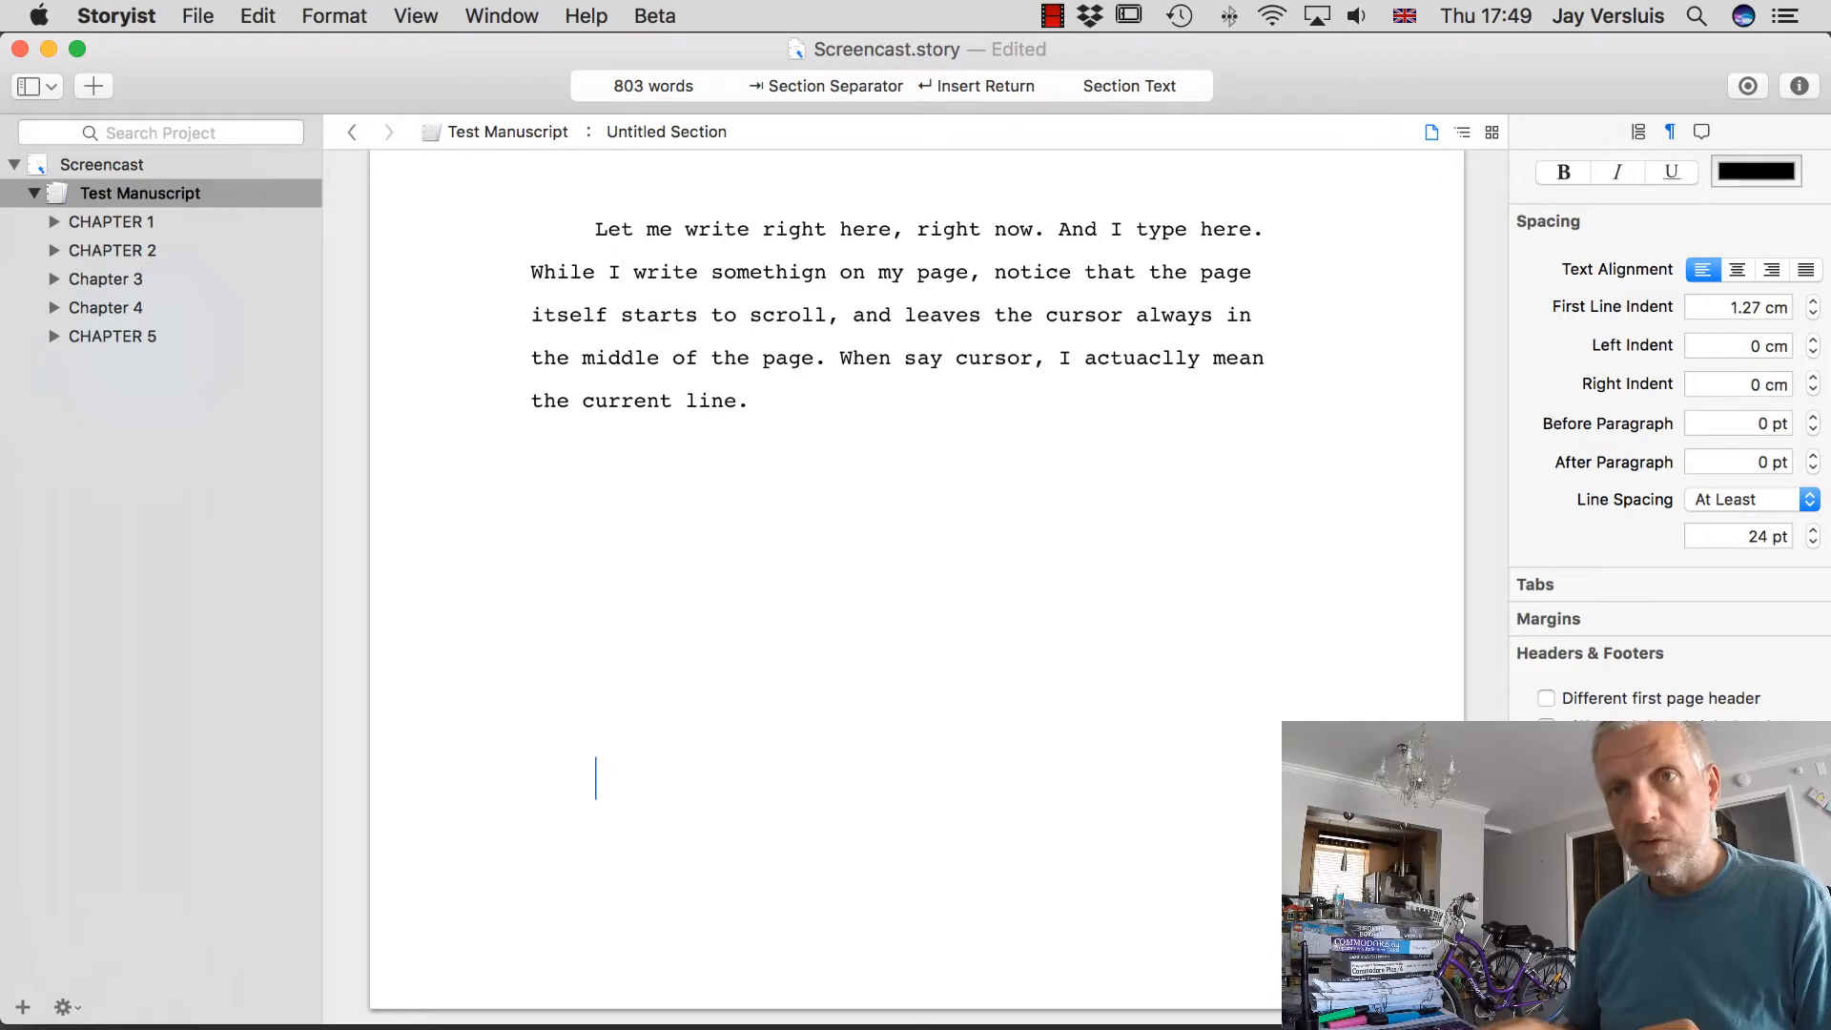
# Remove the surplus empty lines after "the current line." and start a single new paragraph directly below it.
pyautogui.press('BackSpace')
pyautogui.press('BackSpace')
pyautogui.press('BackSpace')
pyautogui.press('BackSpace')
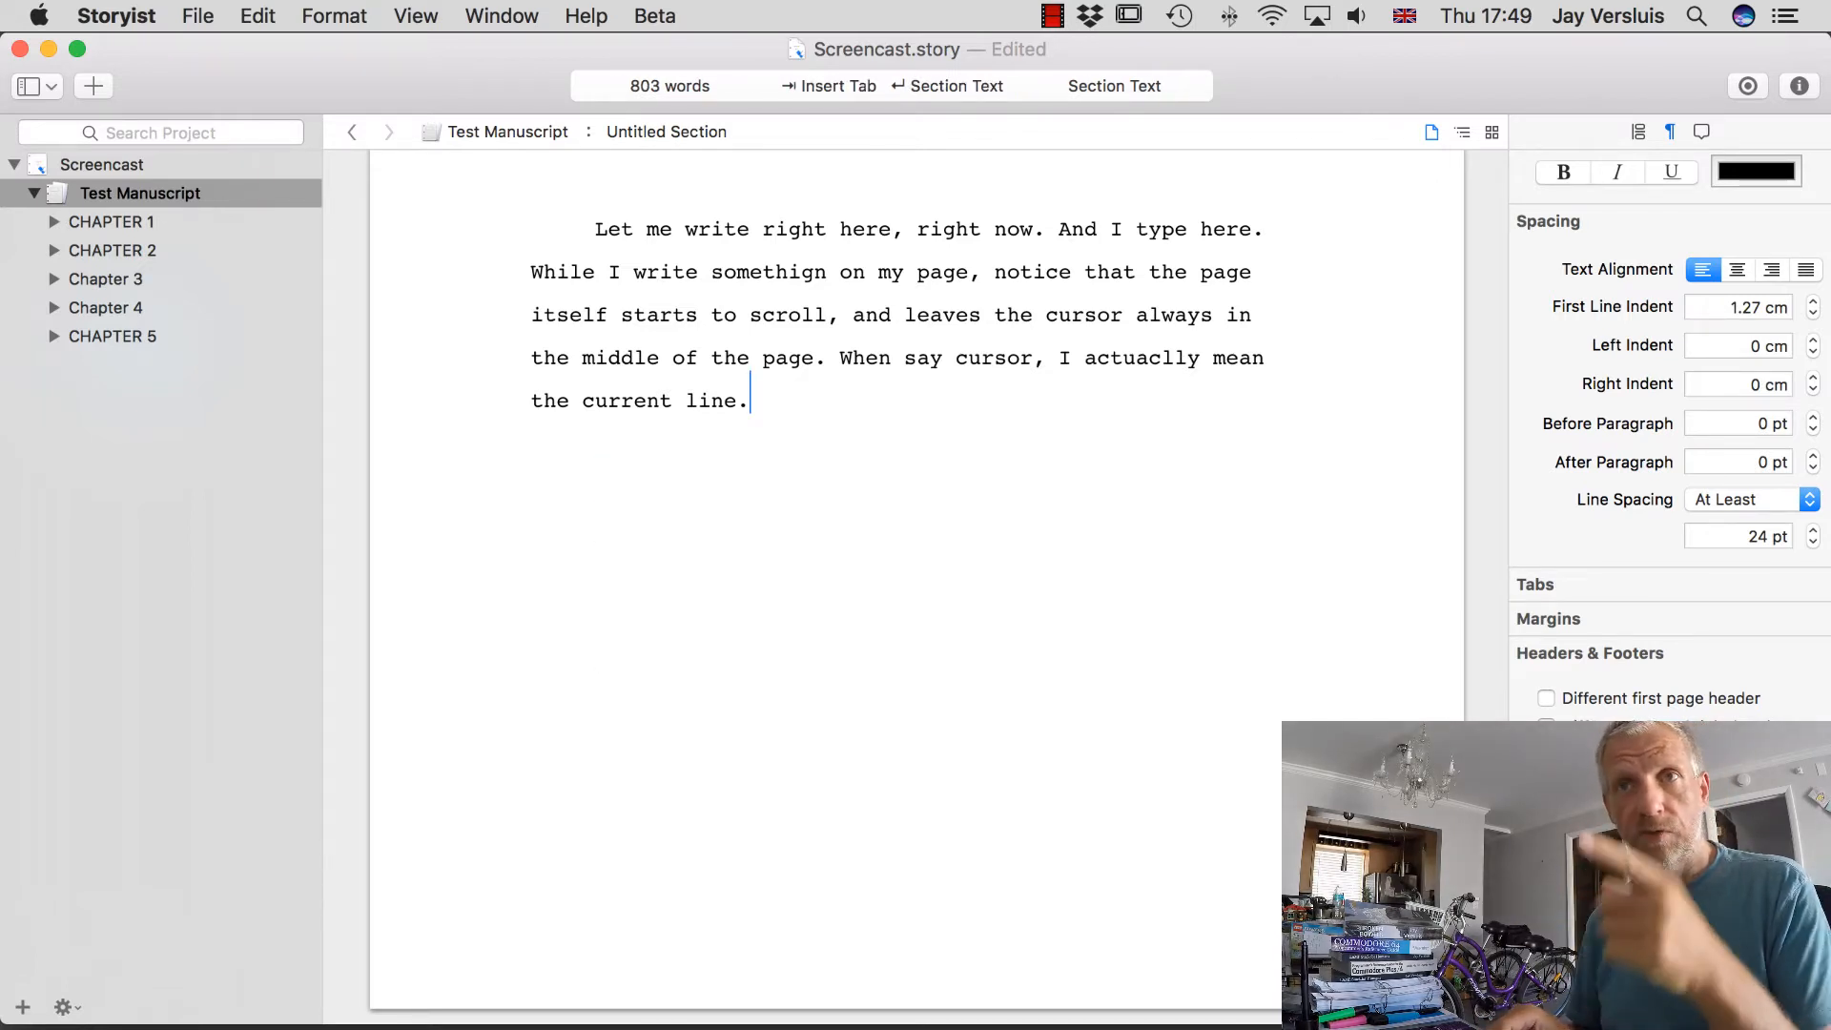
pyautogui.press('Return')
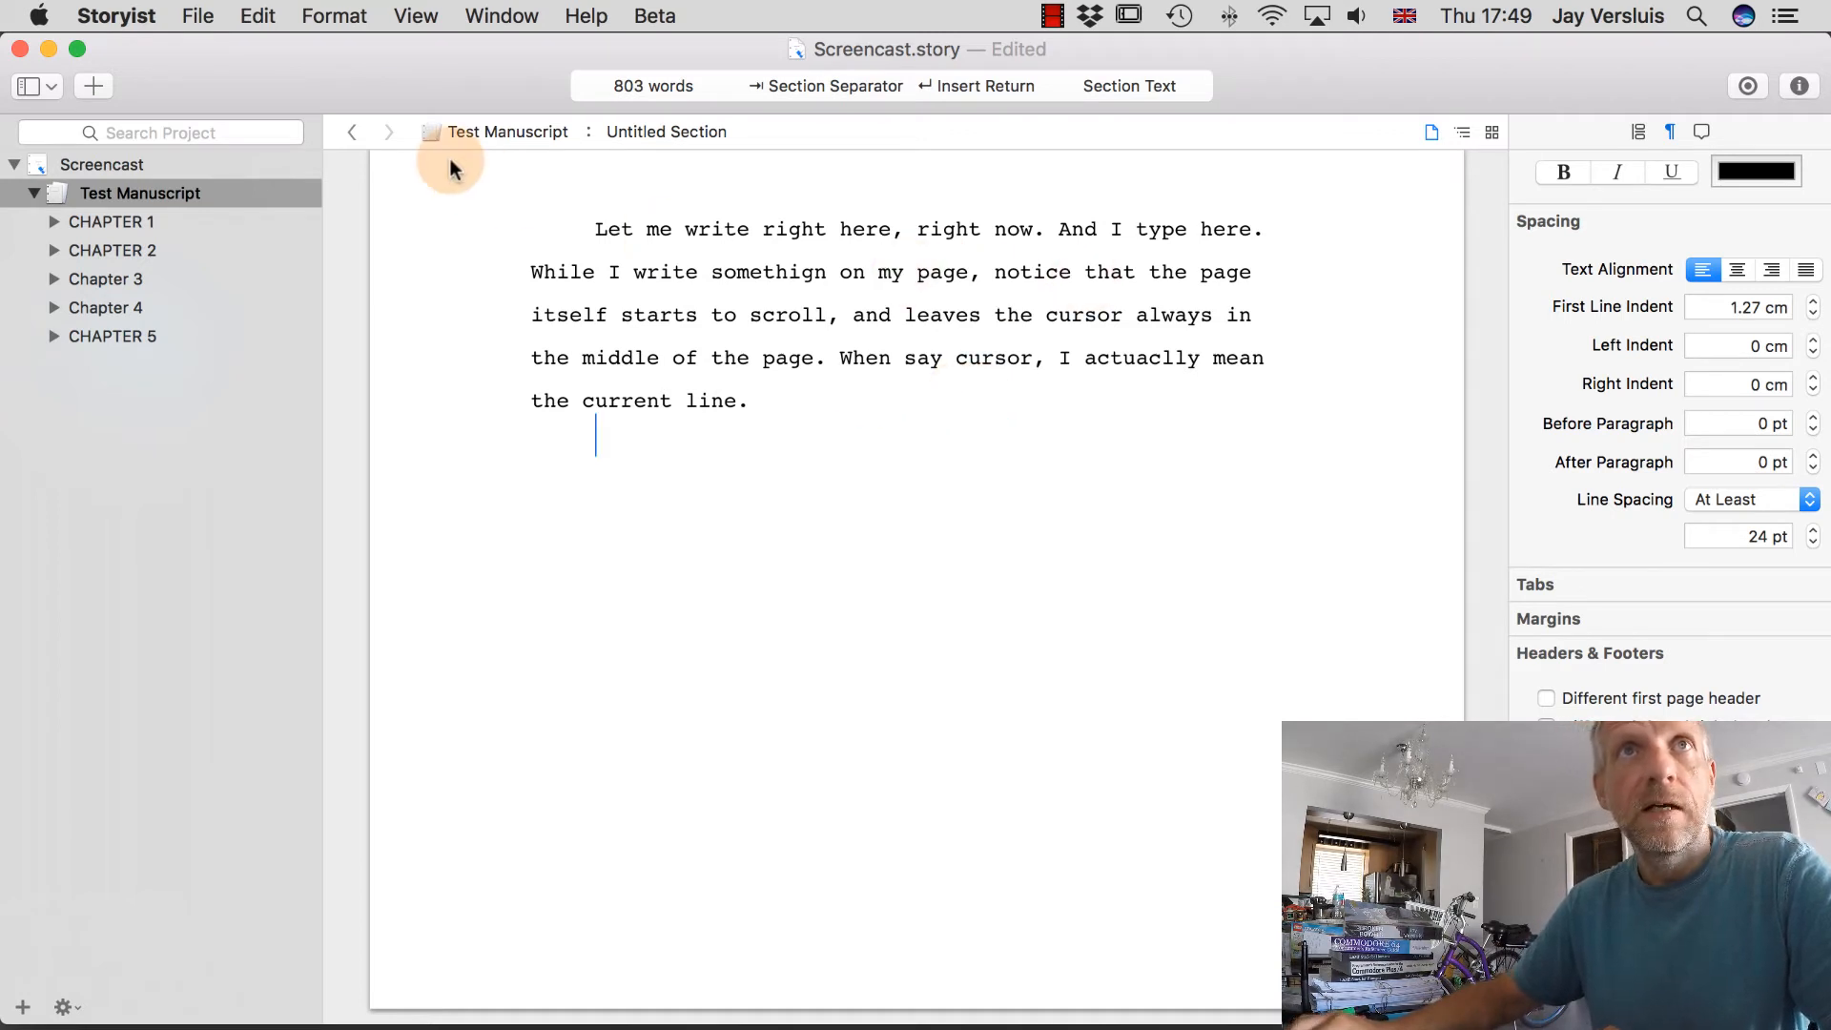
# Enable the Return key shortcuts in the Text Editing preferences and close the preferences.
pyautogui.click(143, 21)
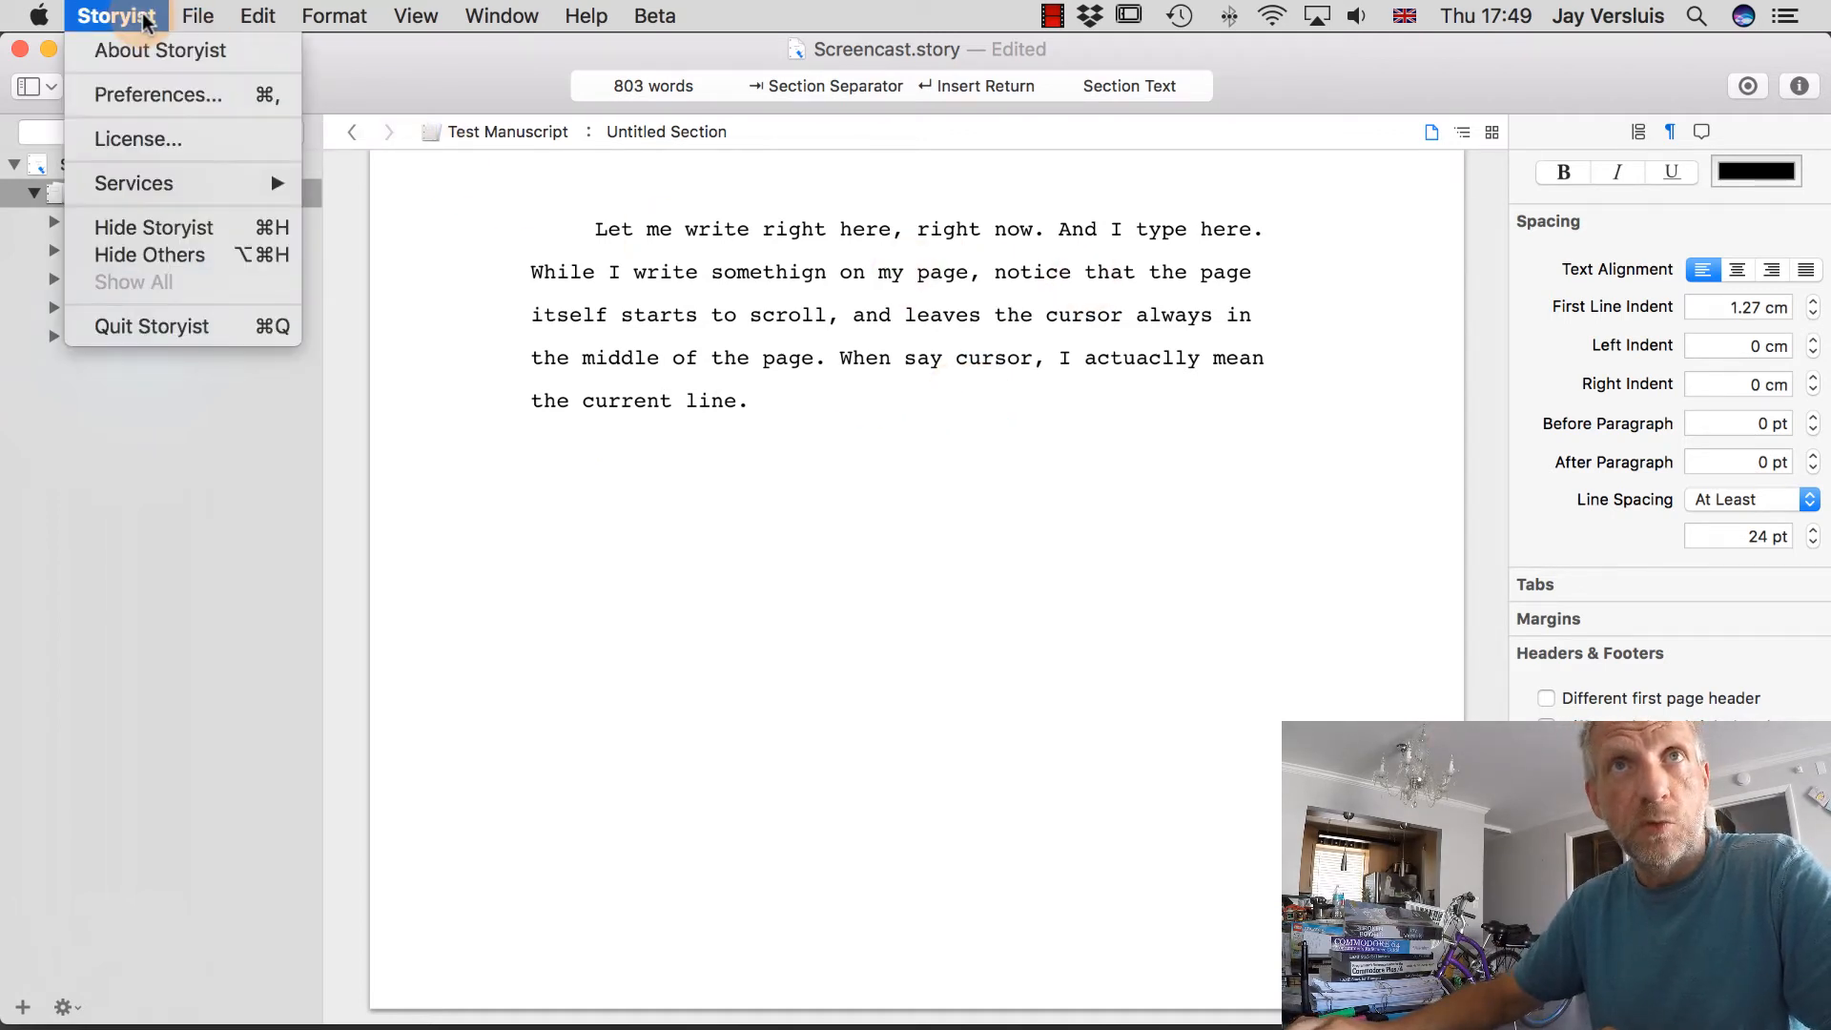
pyautogui.click(233, 93)
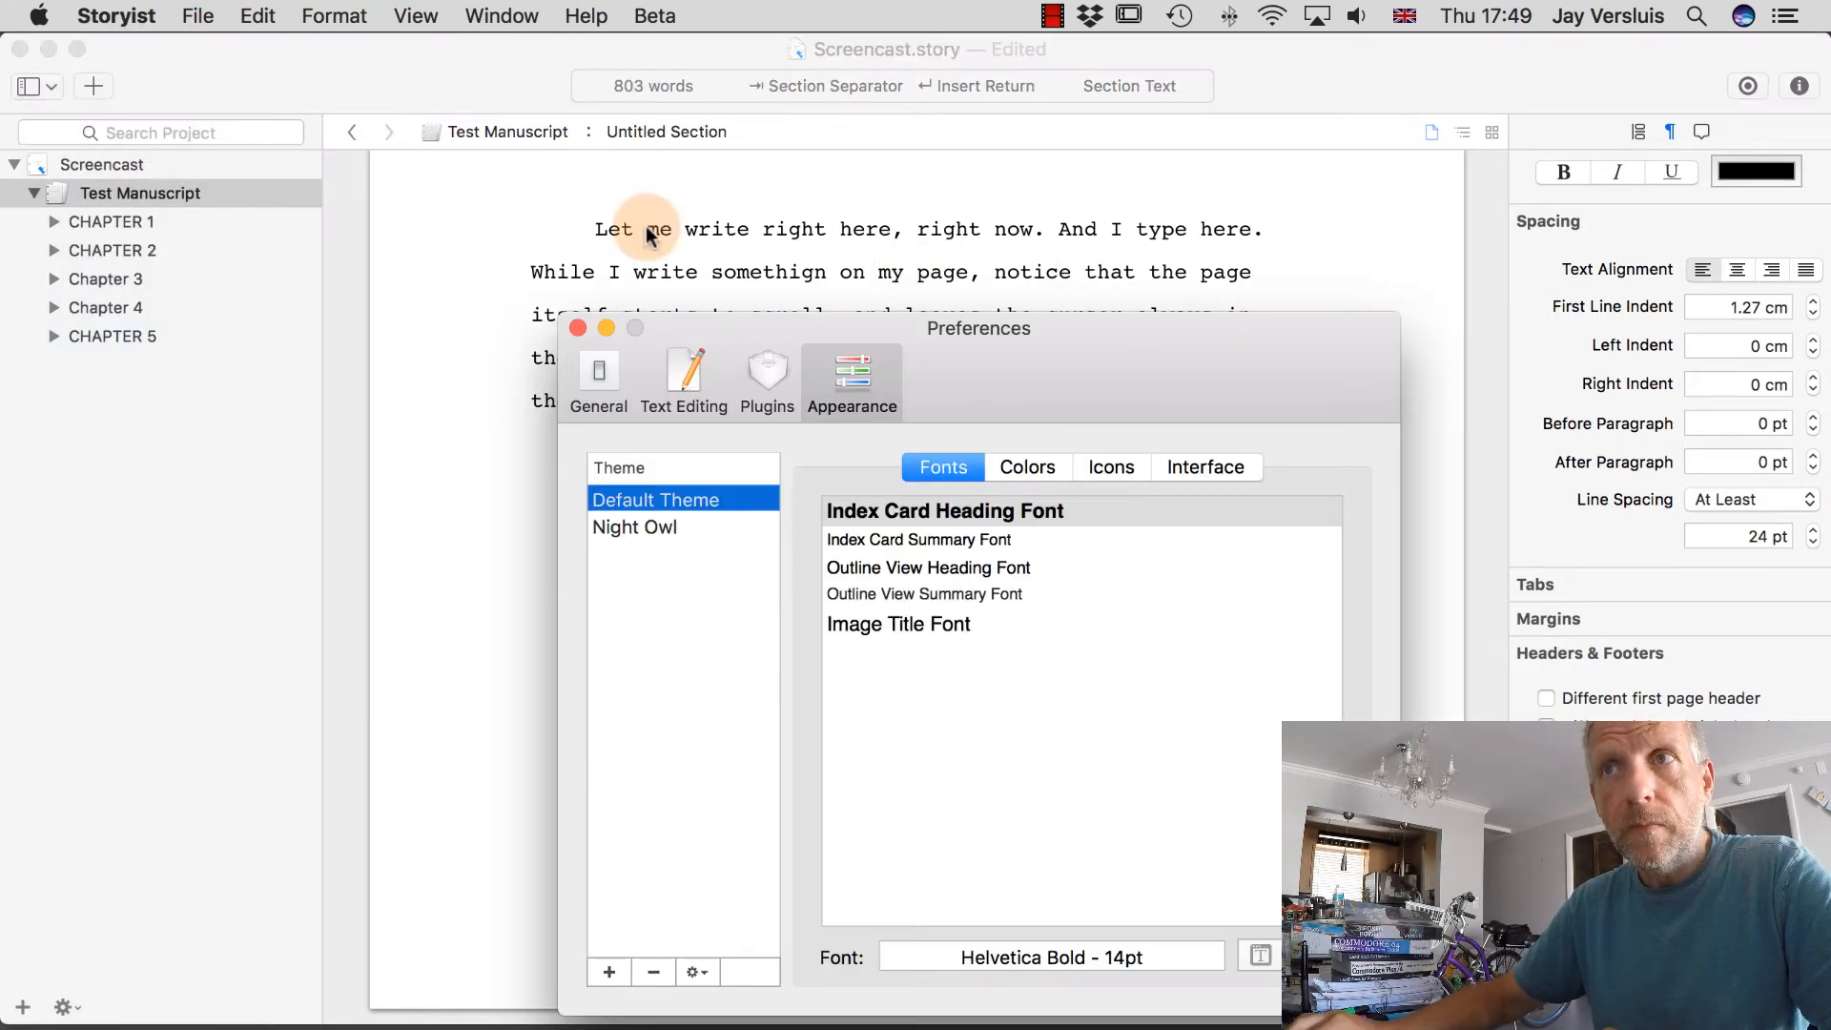
pyautogui.moveTo(1055, 335); pyautogui.dragTo(977, 167)
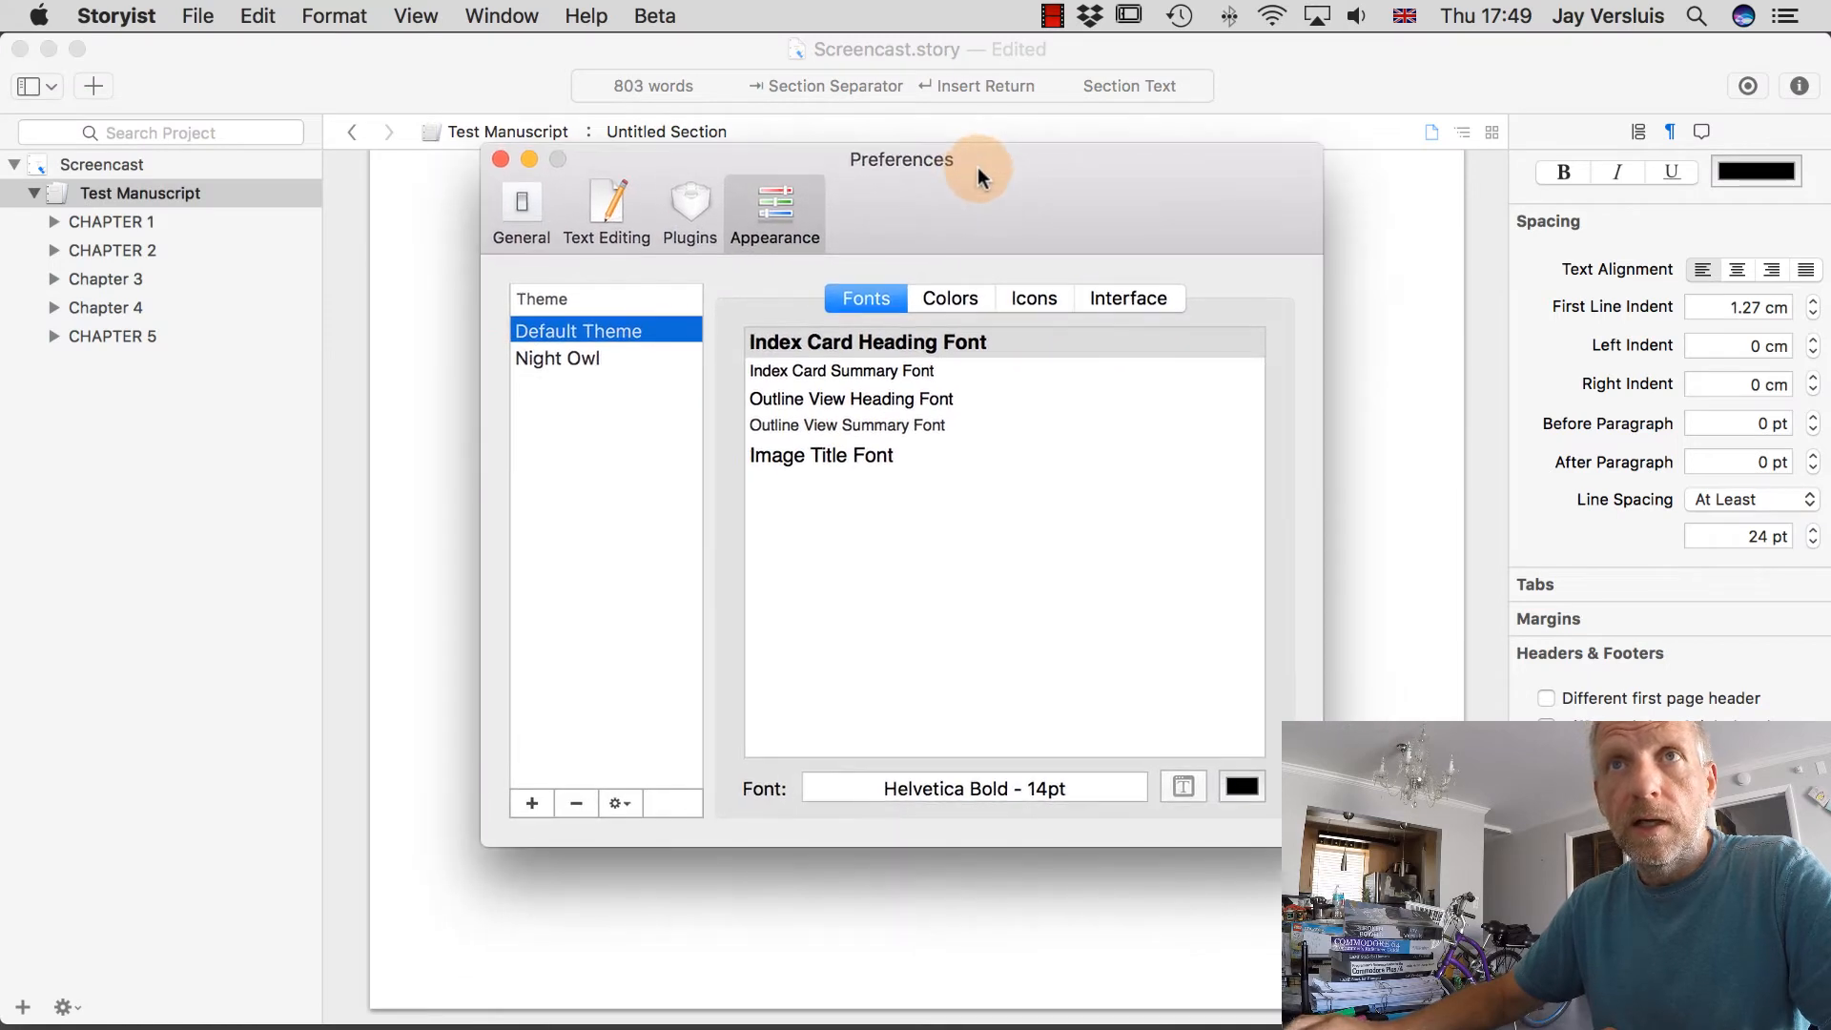
pyautogui.click(600, 221)
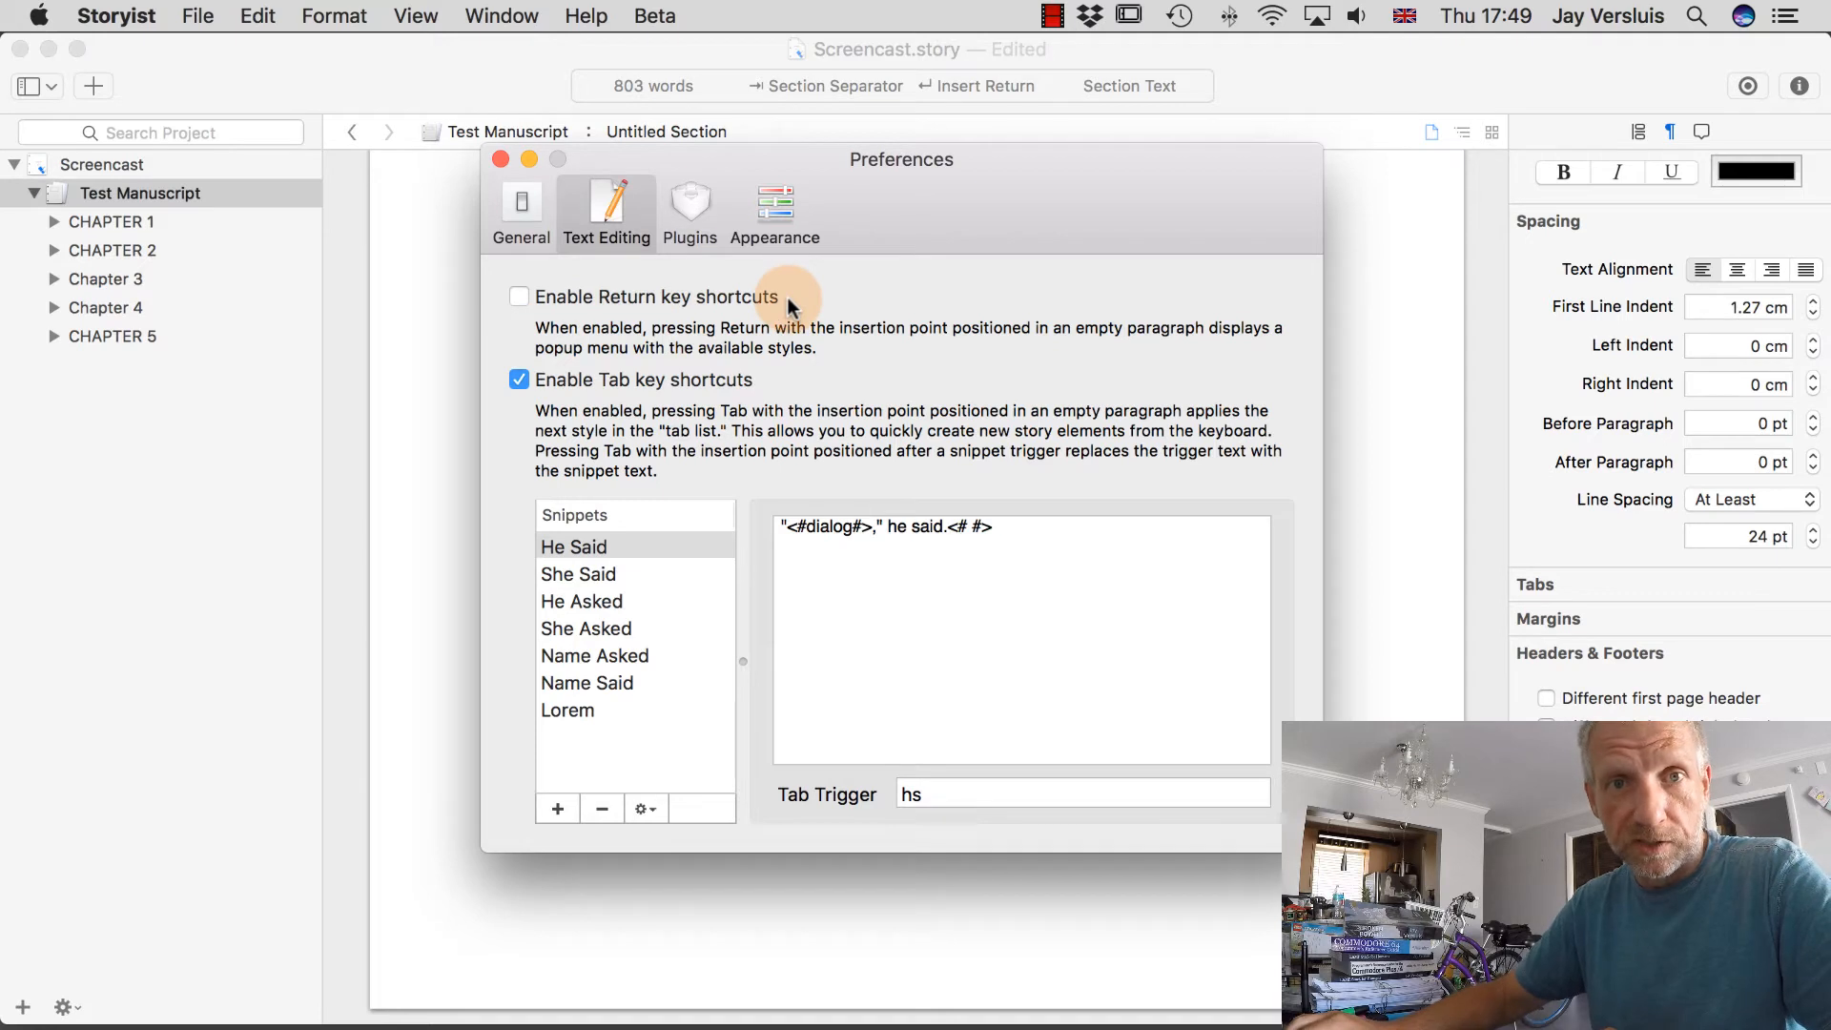
pyautogui.click(518, 297)
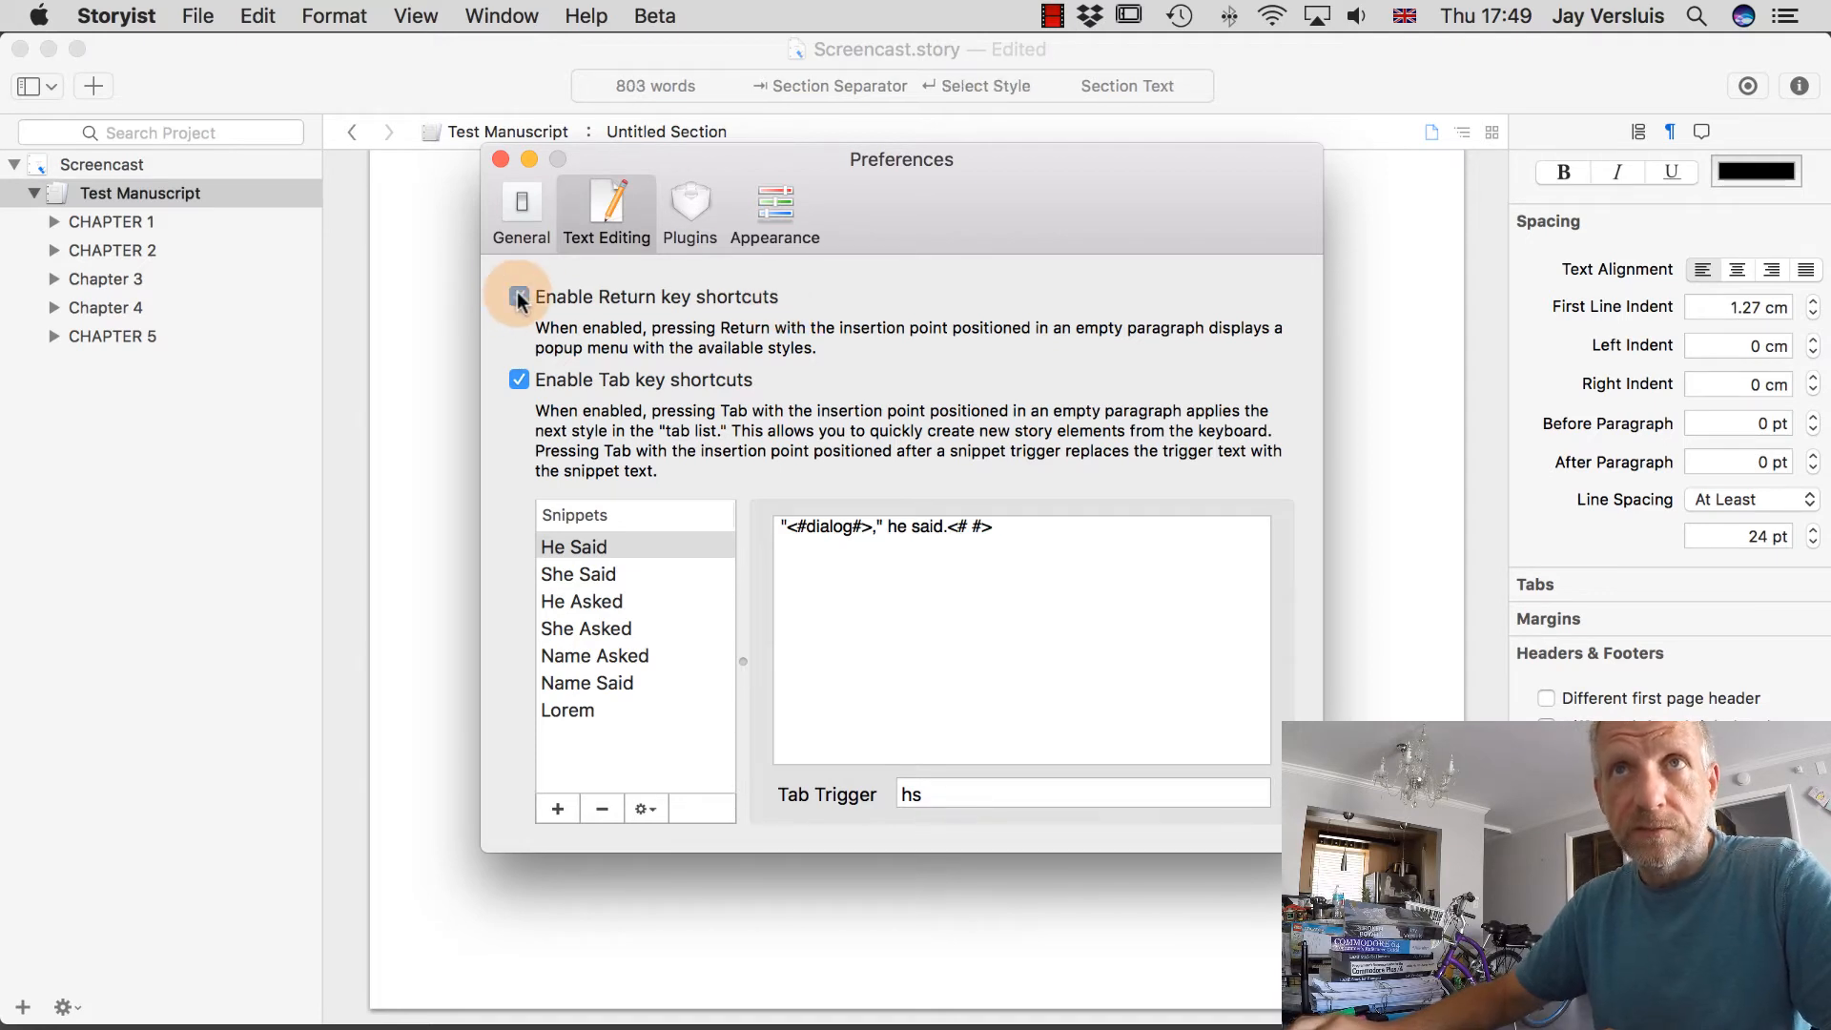
pyautogui.click(500, 160)
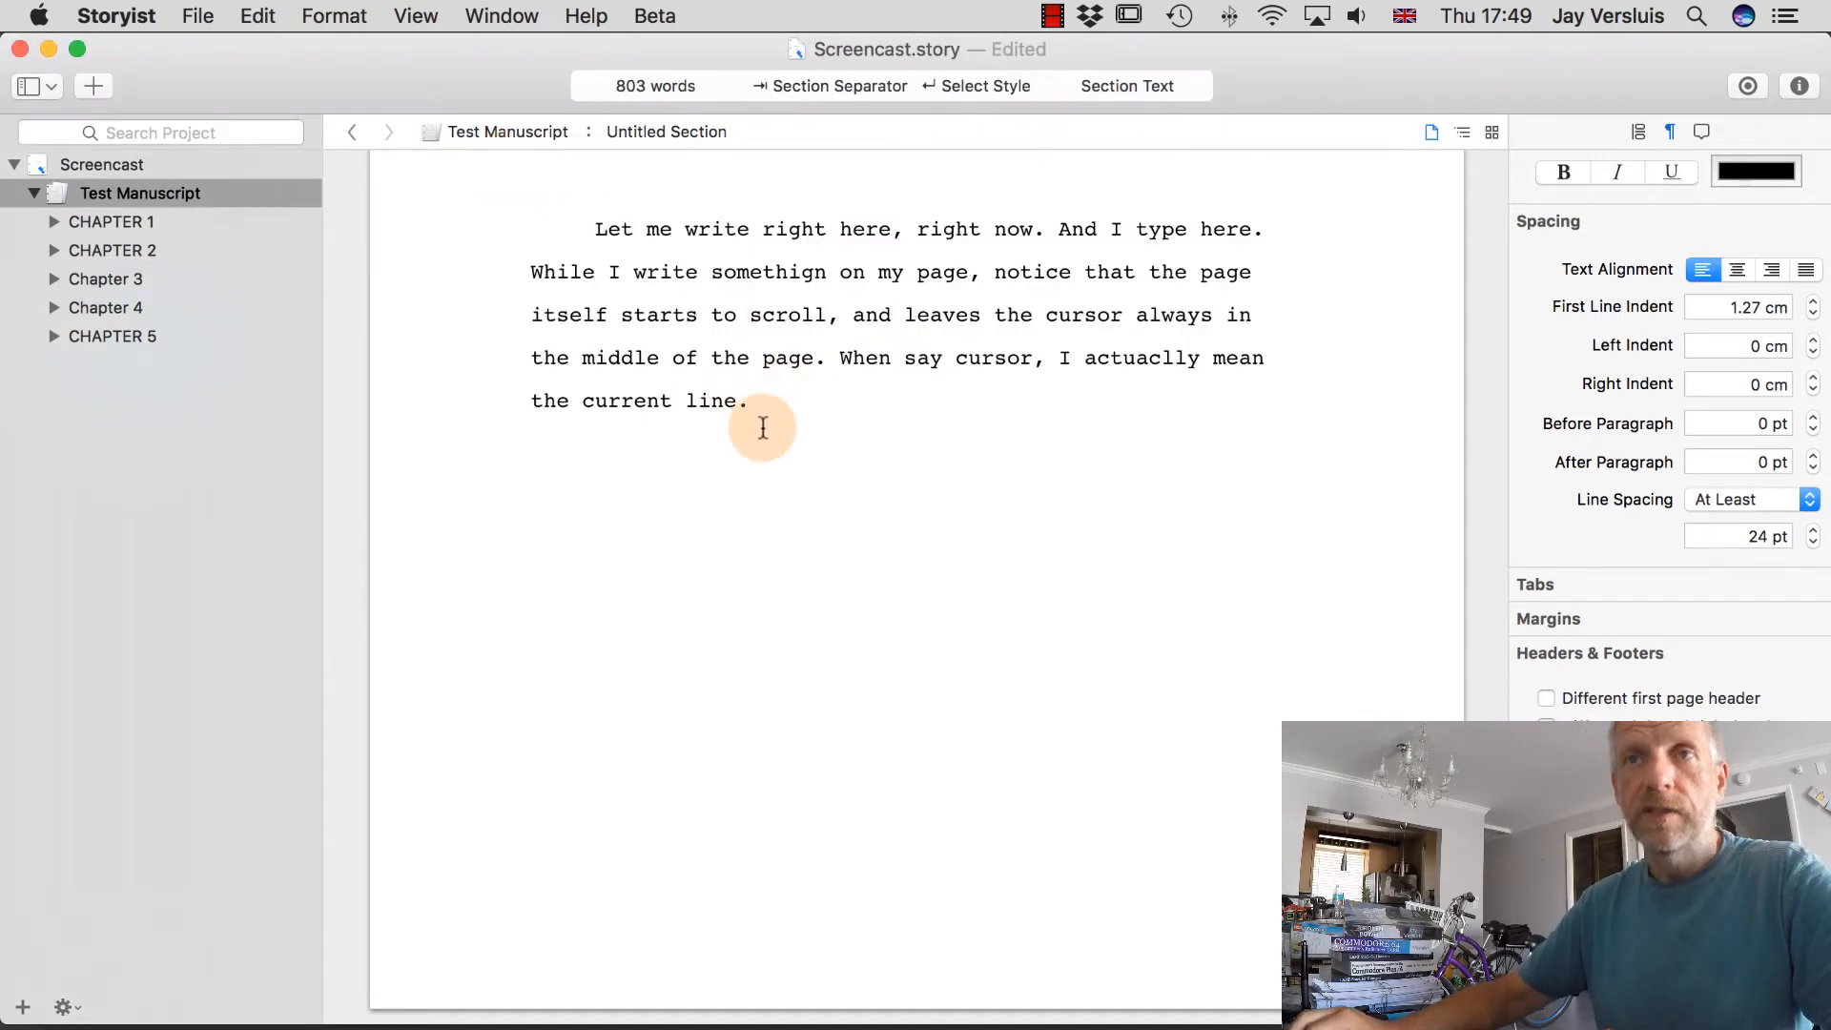
# Apply the Section Separator style to the empty paragraph from the style popup and enter "#" as the separator.
pyautogui.press('Return')
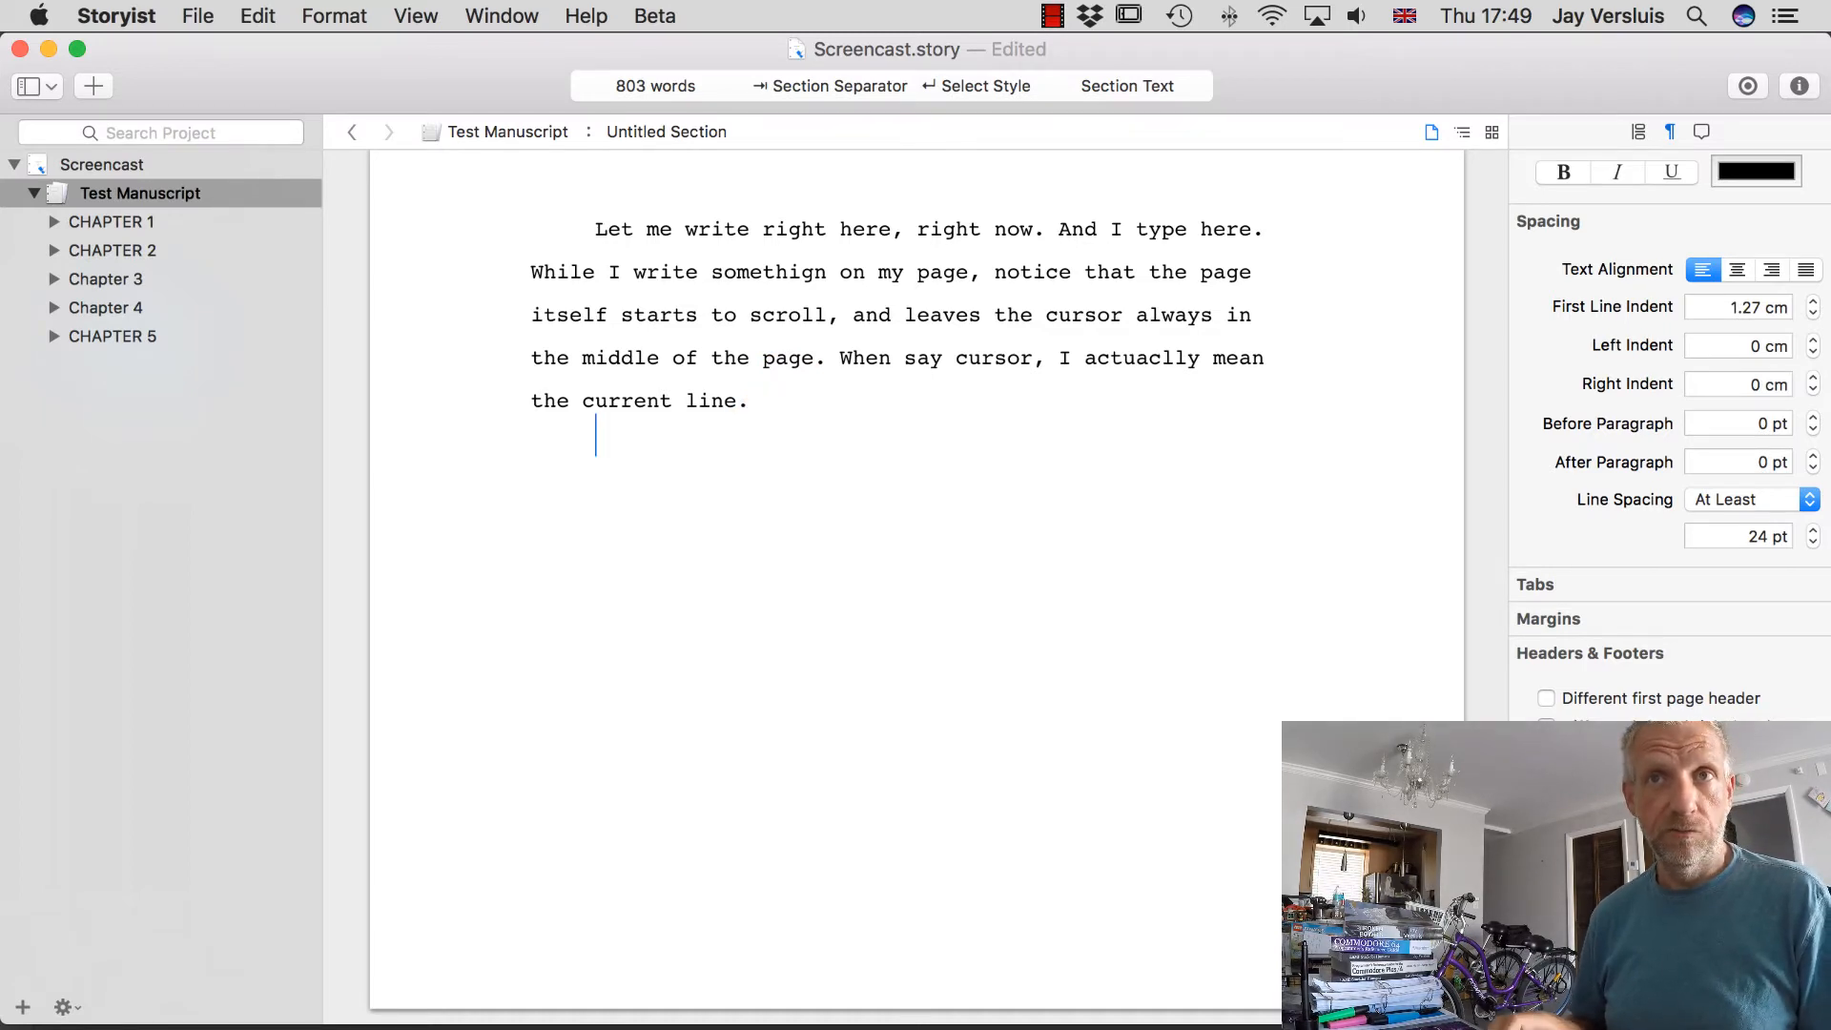
pyautogui.press('Return')
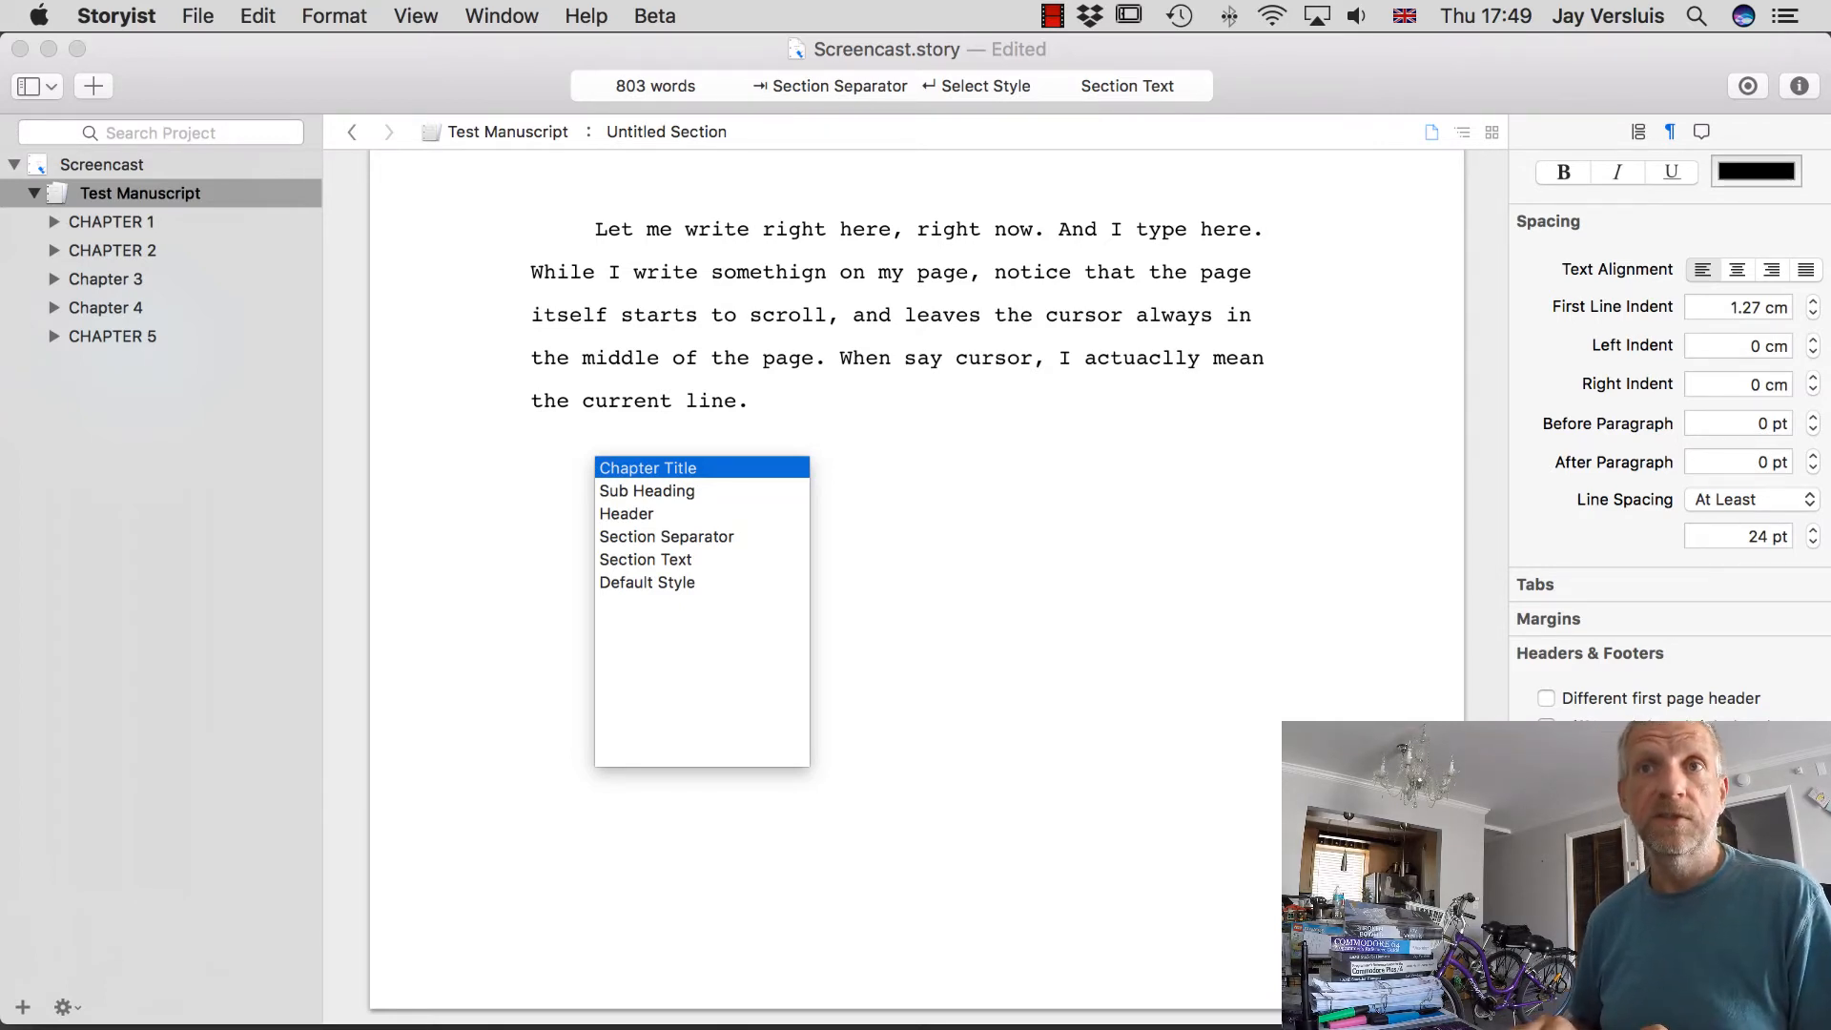
pyautogui.press('Down')
pyautogui.press('Down')
pyautogui.press('Down')
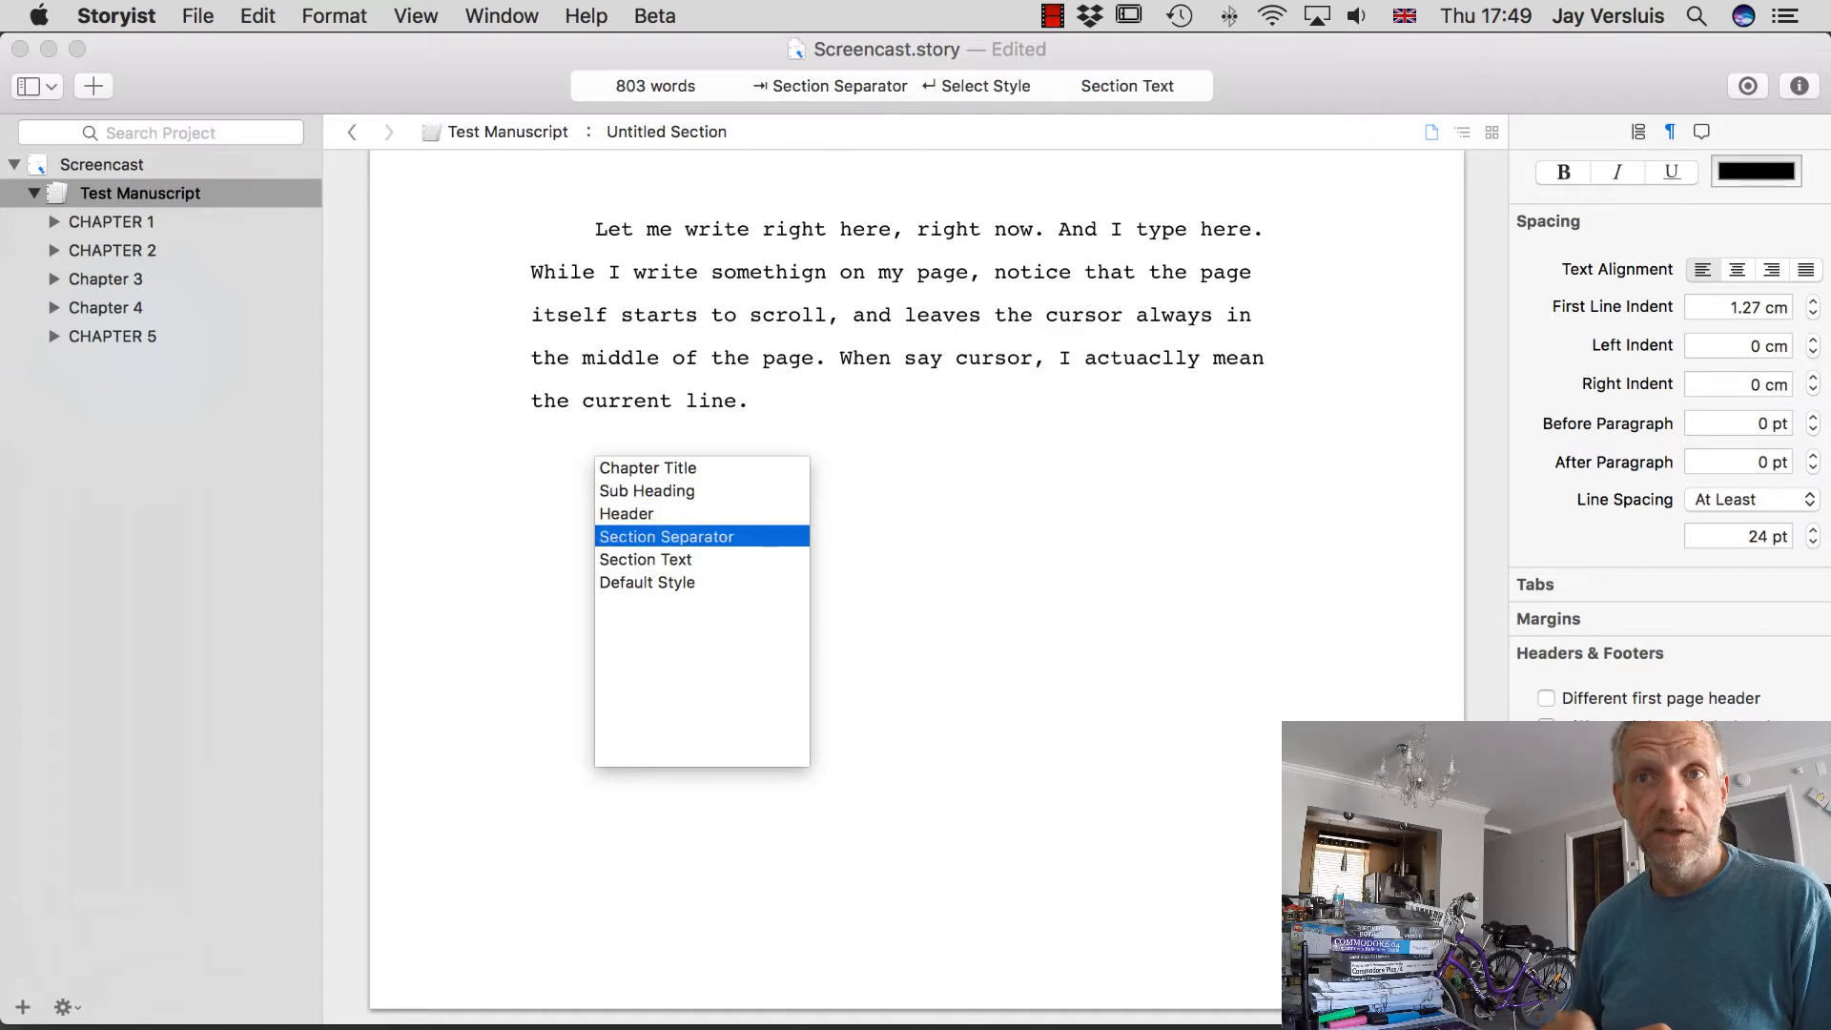
pyautogui.press('Return')
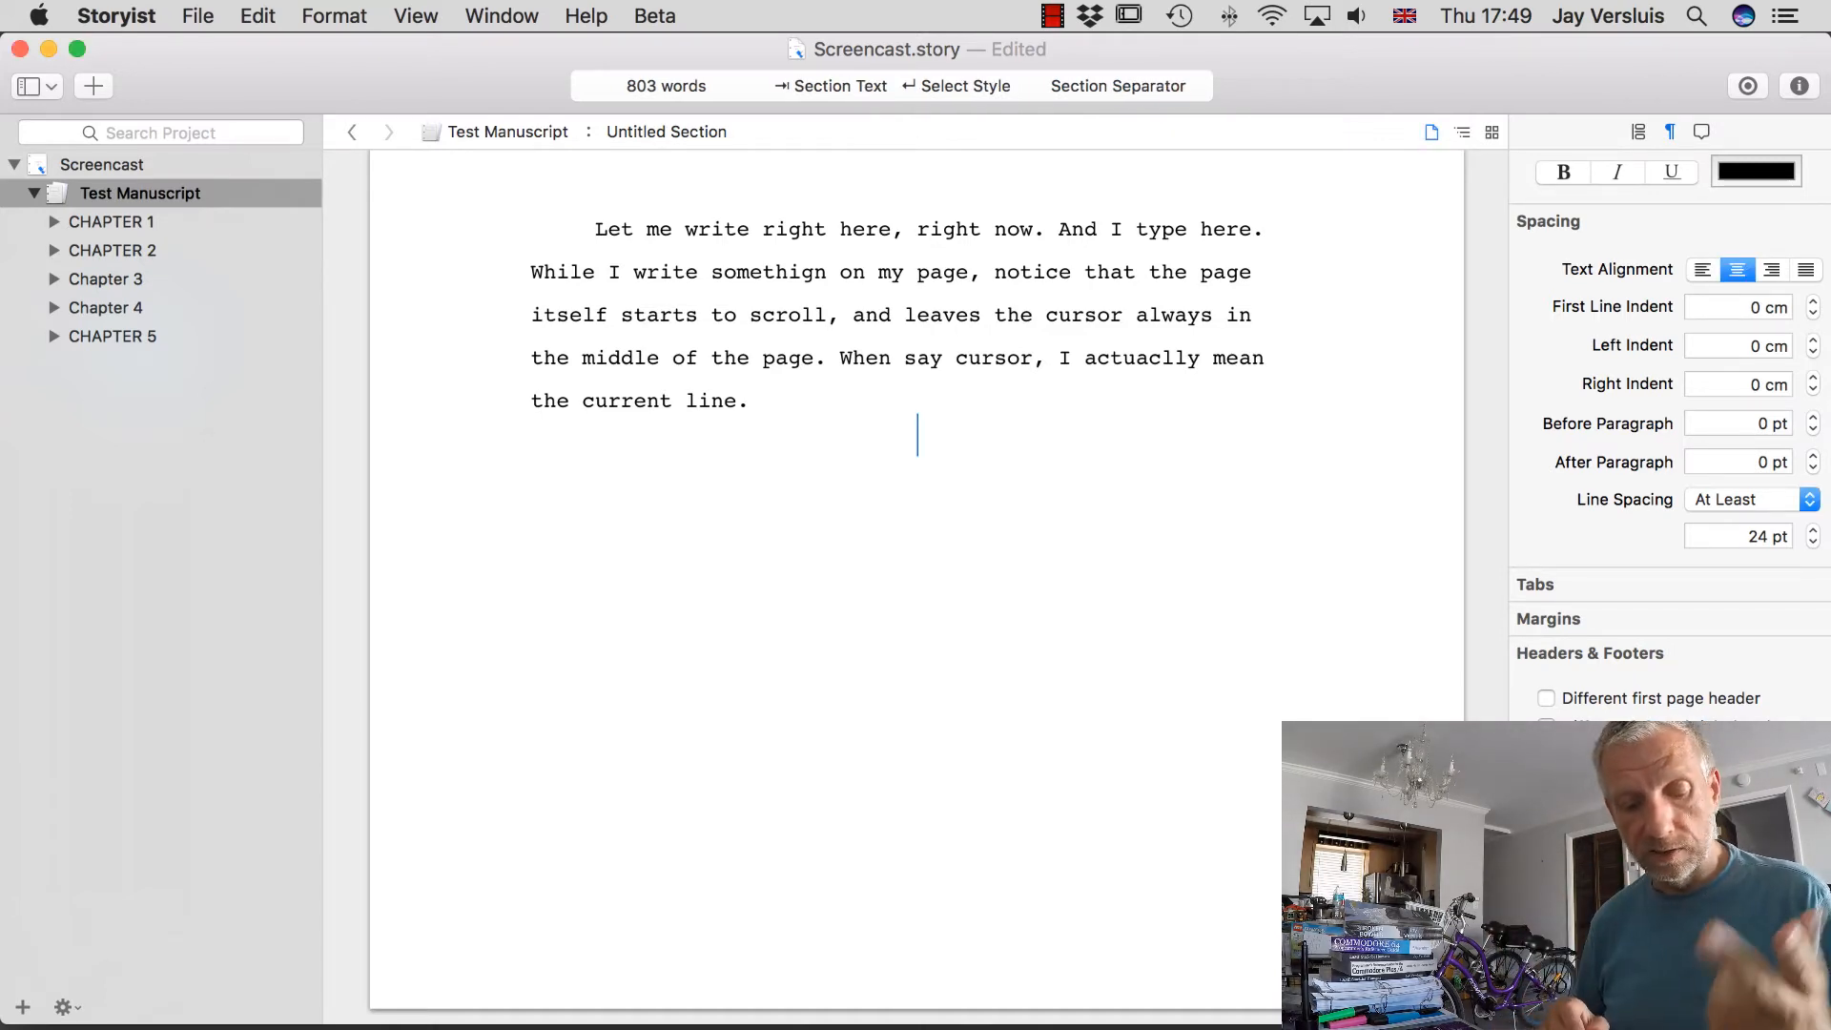
pyautogui.write('#')
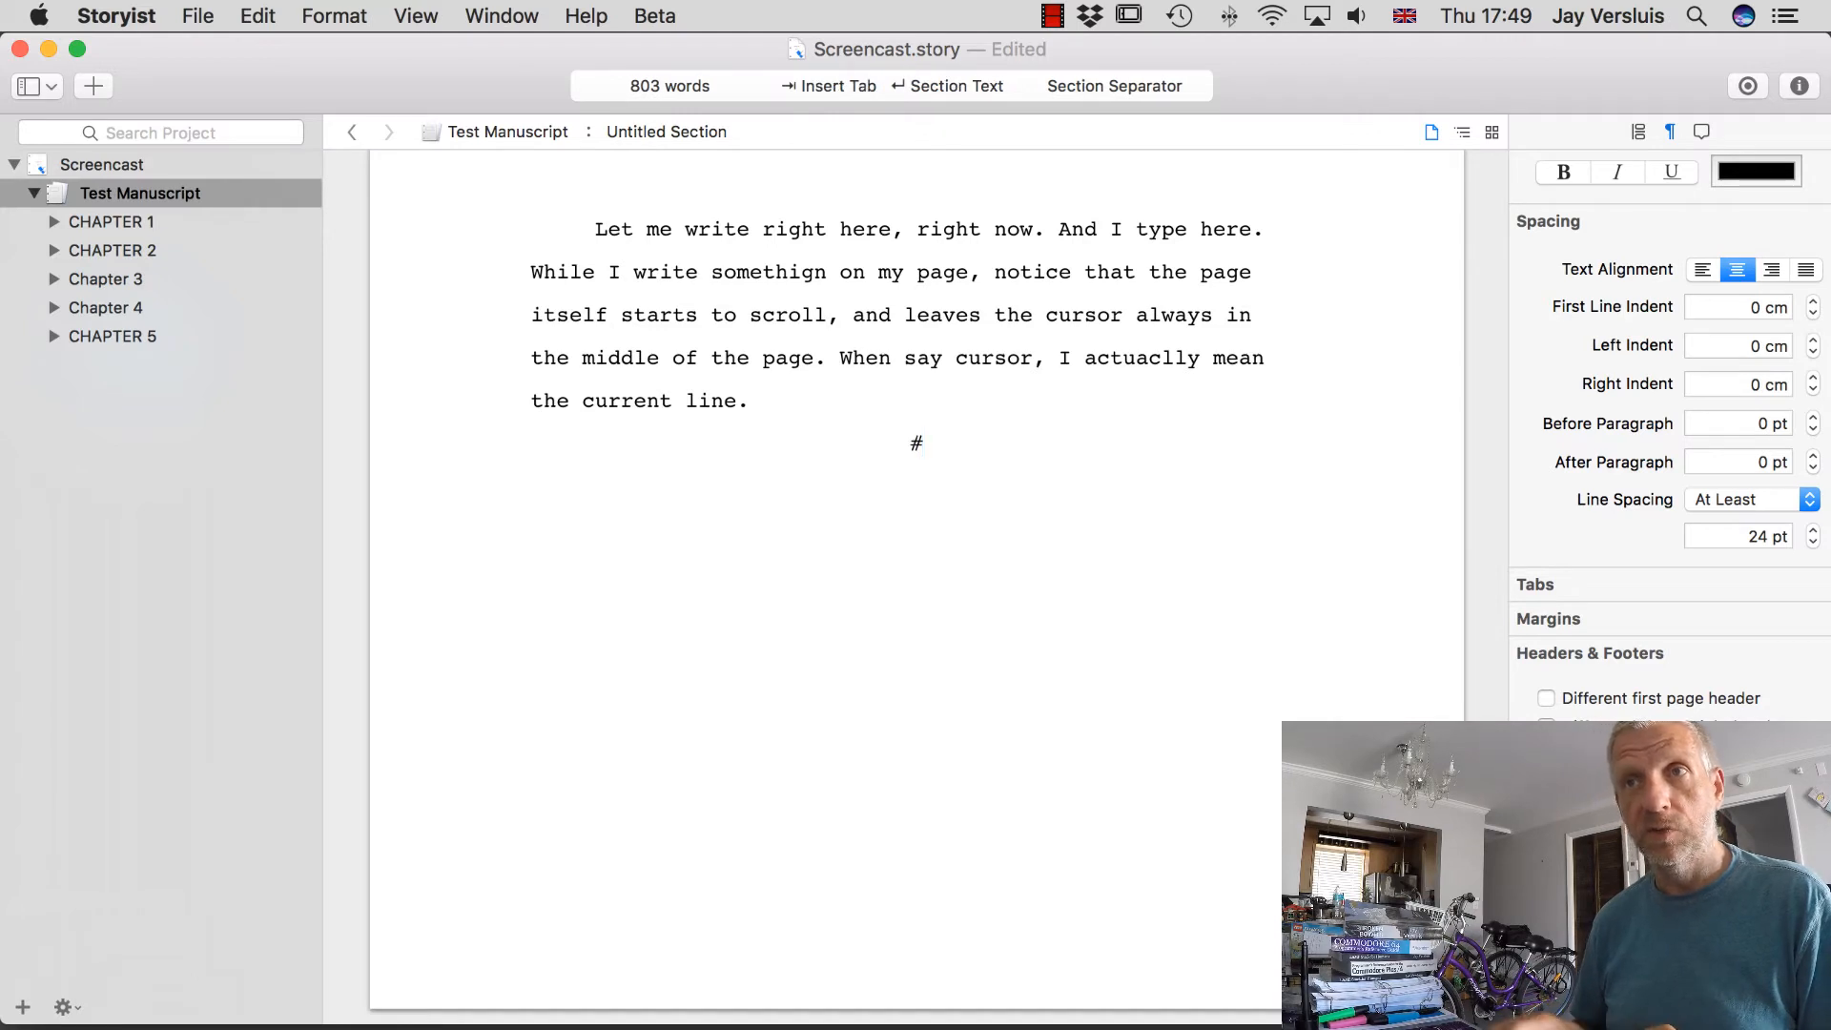
# Write the paragraph "And start a new section of text right here." below the # separator.
pyautogui.press('Return')
pyautogui.write('And start a new secti')
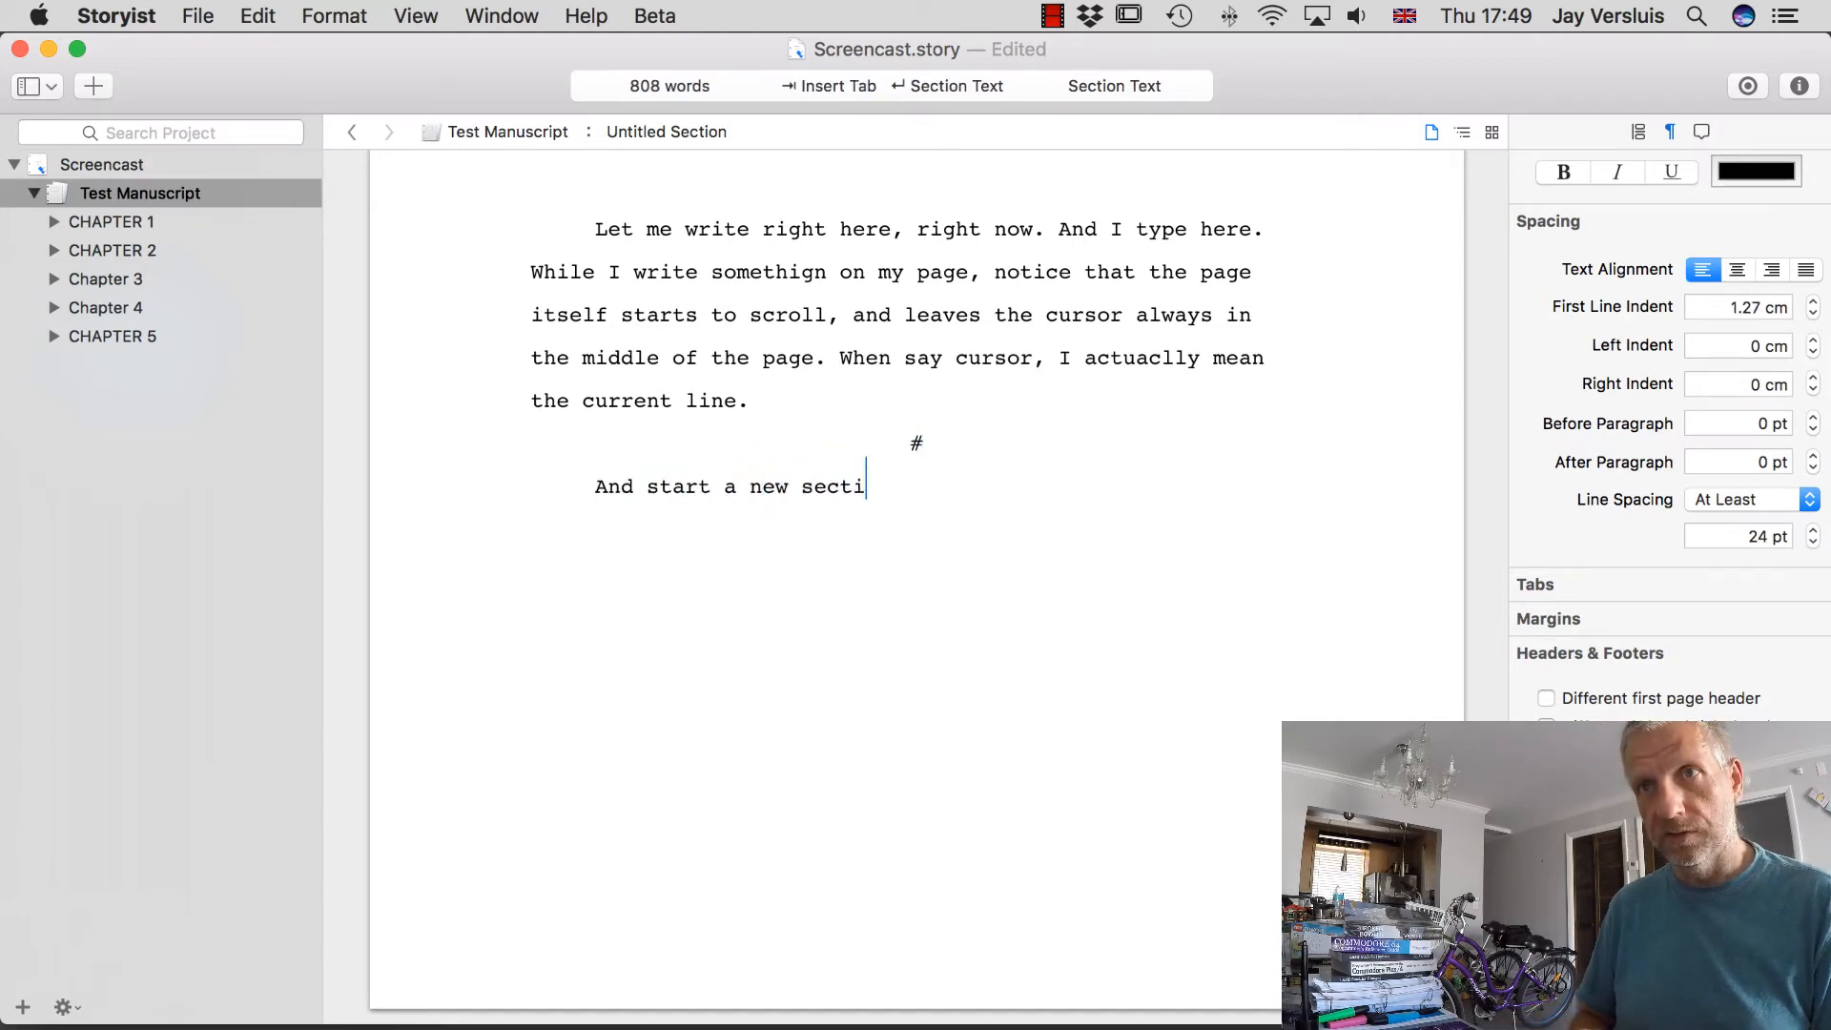
pyautogui.write('on of text right he')
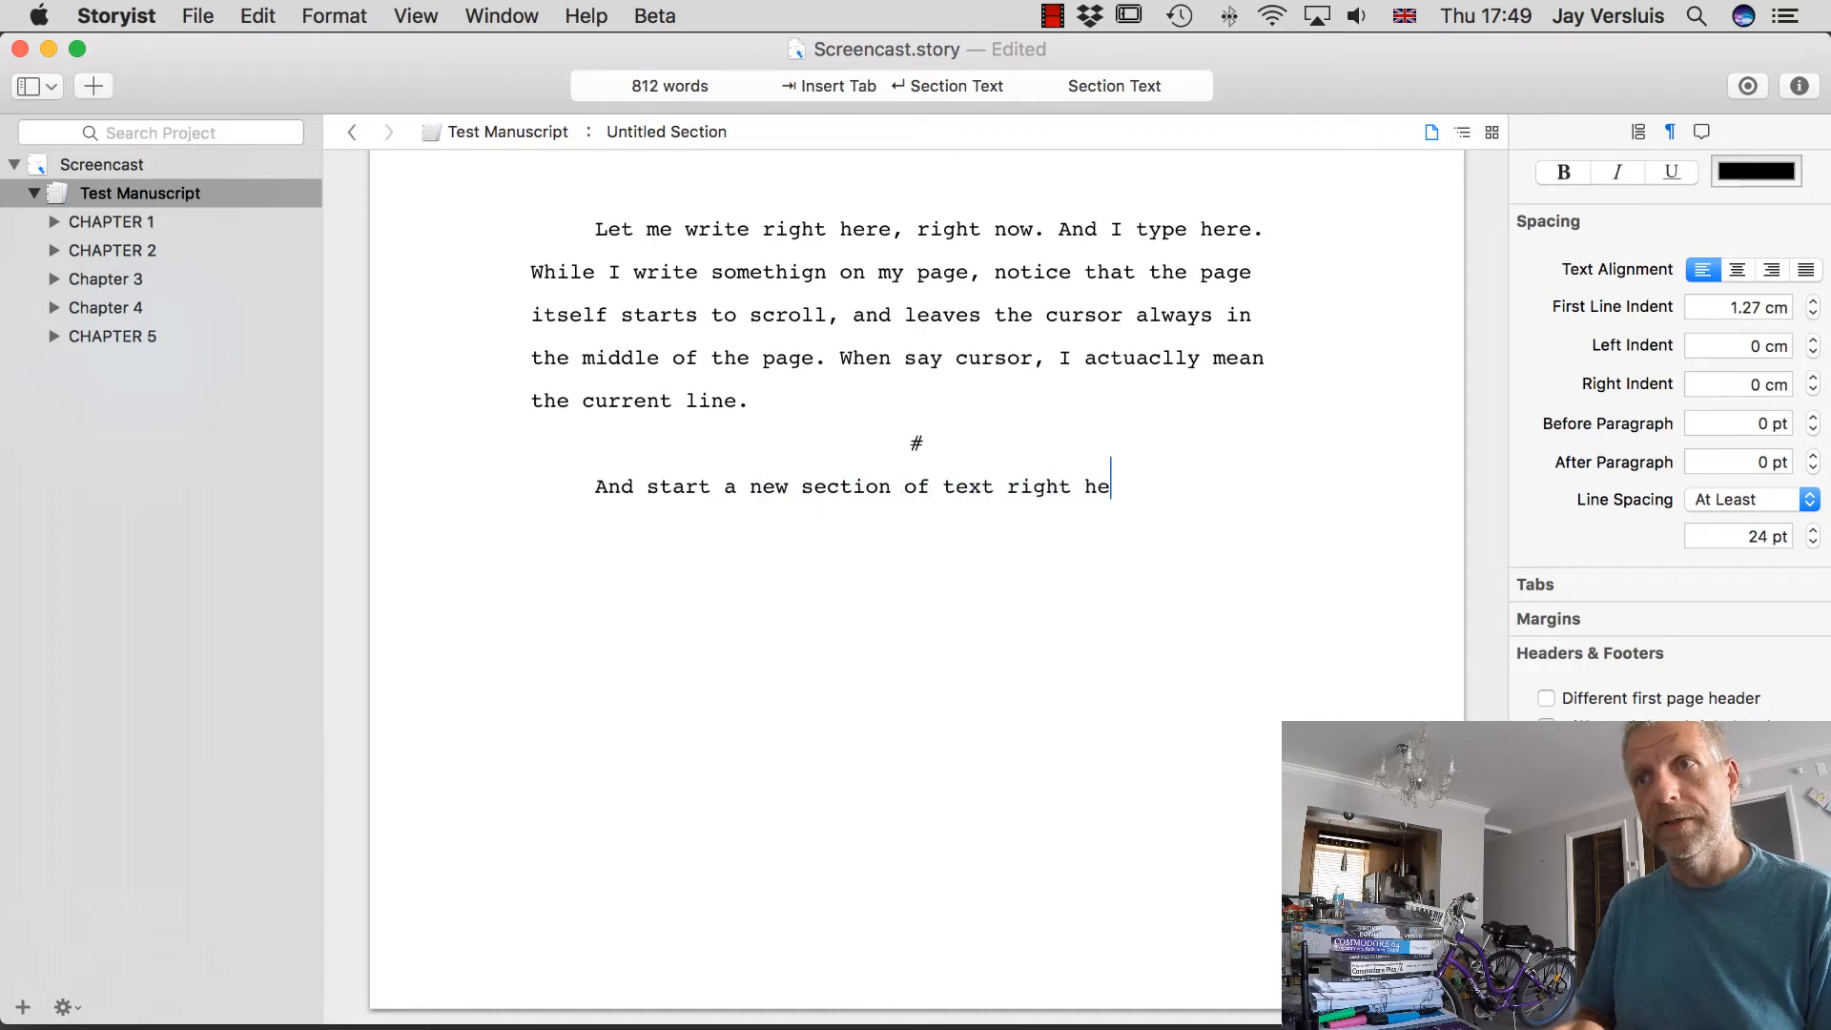
pyautogui.write('re.')
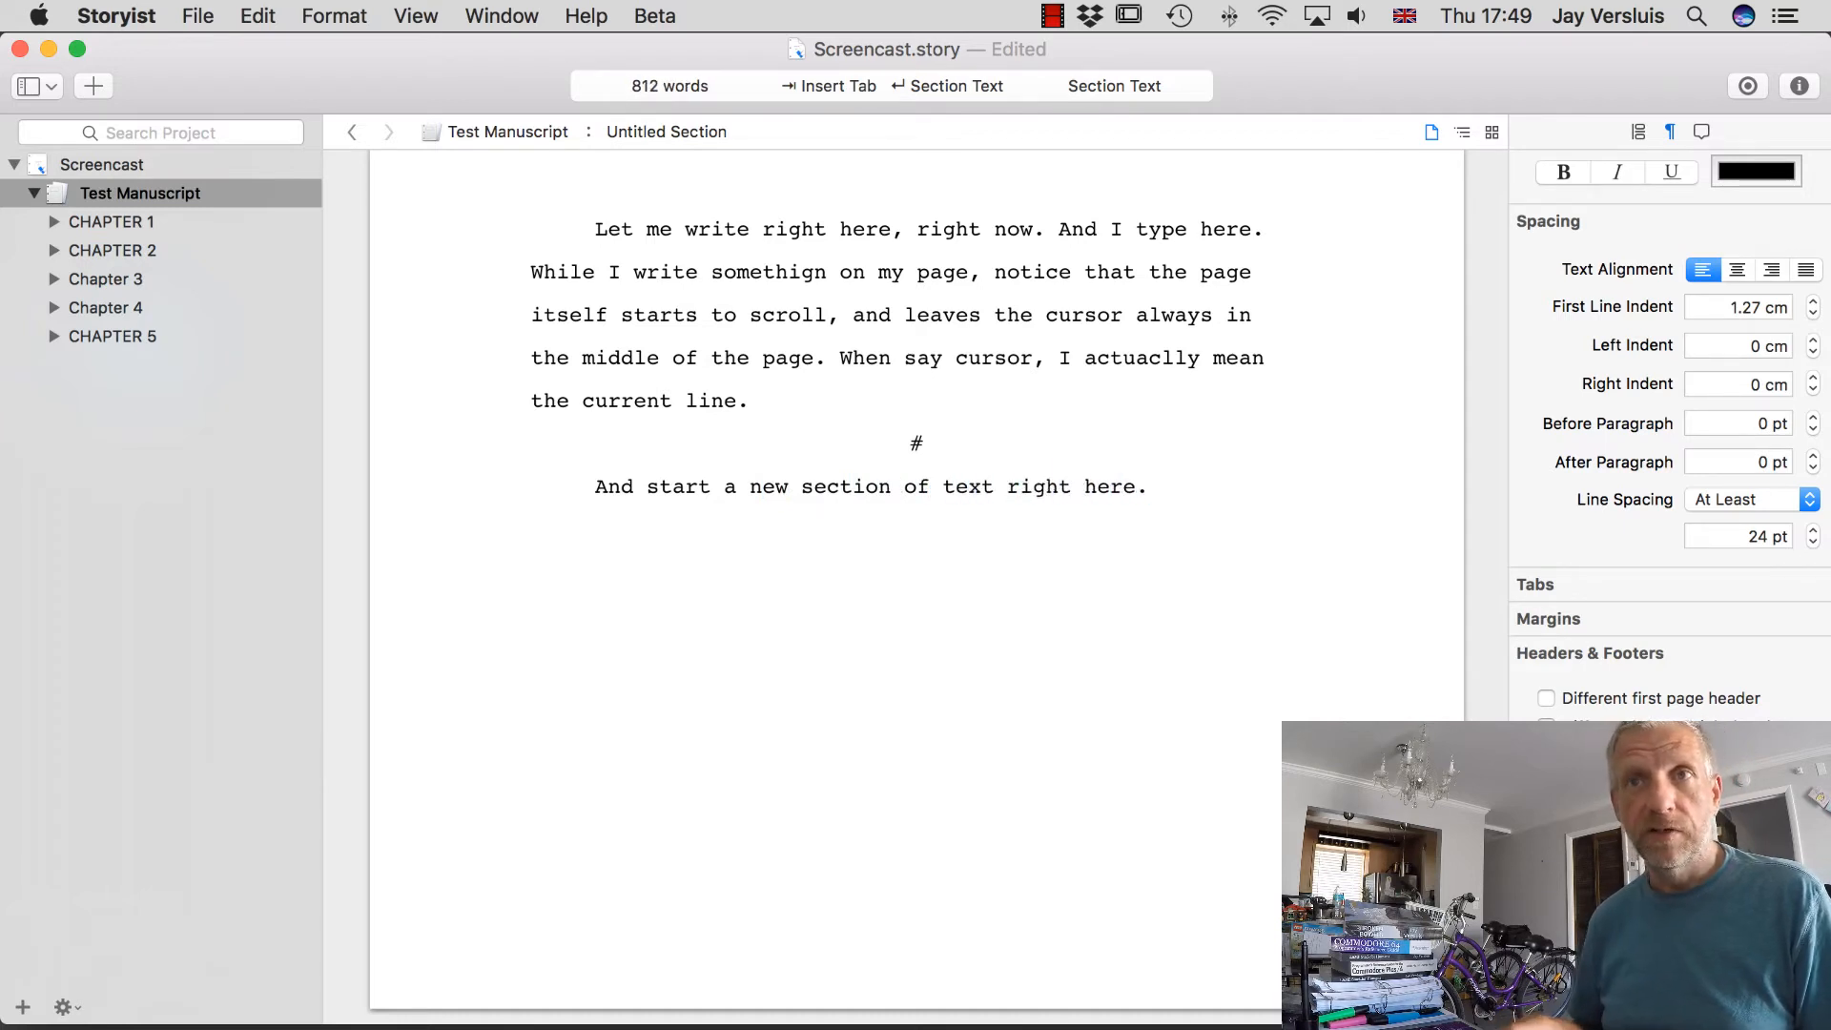
# Try applying the Chapter Title style from the style popup to a new empty paragraph and remove that paragraph again.
pyautogui.press('Return')
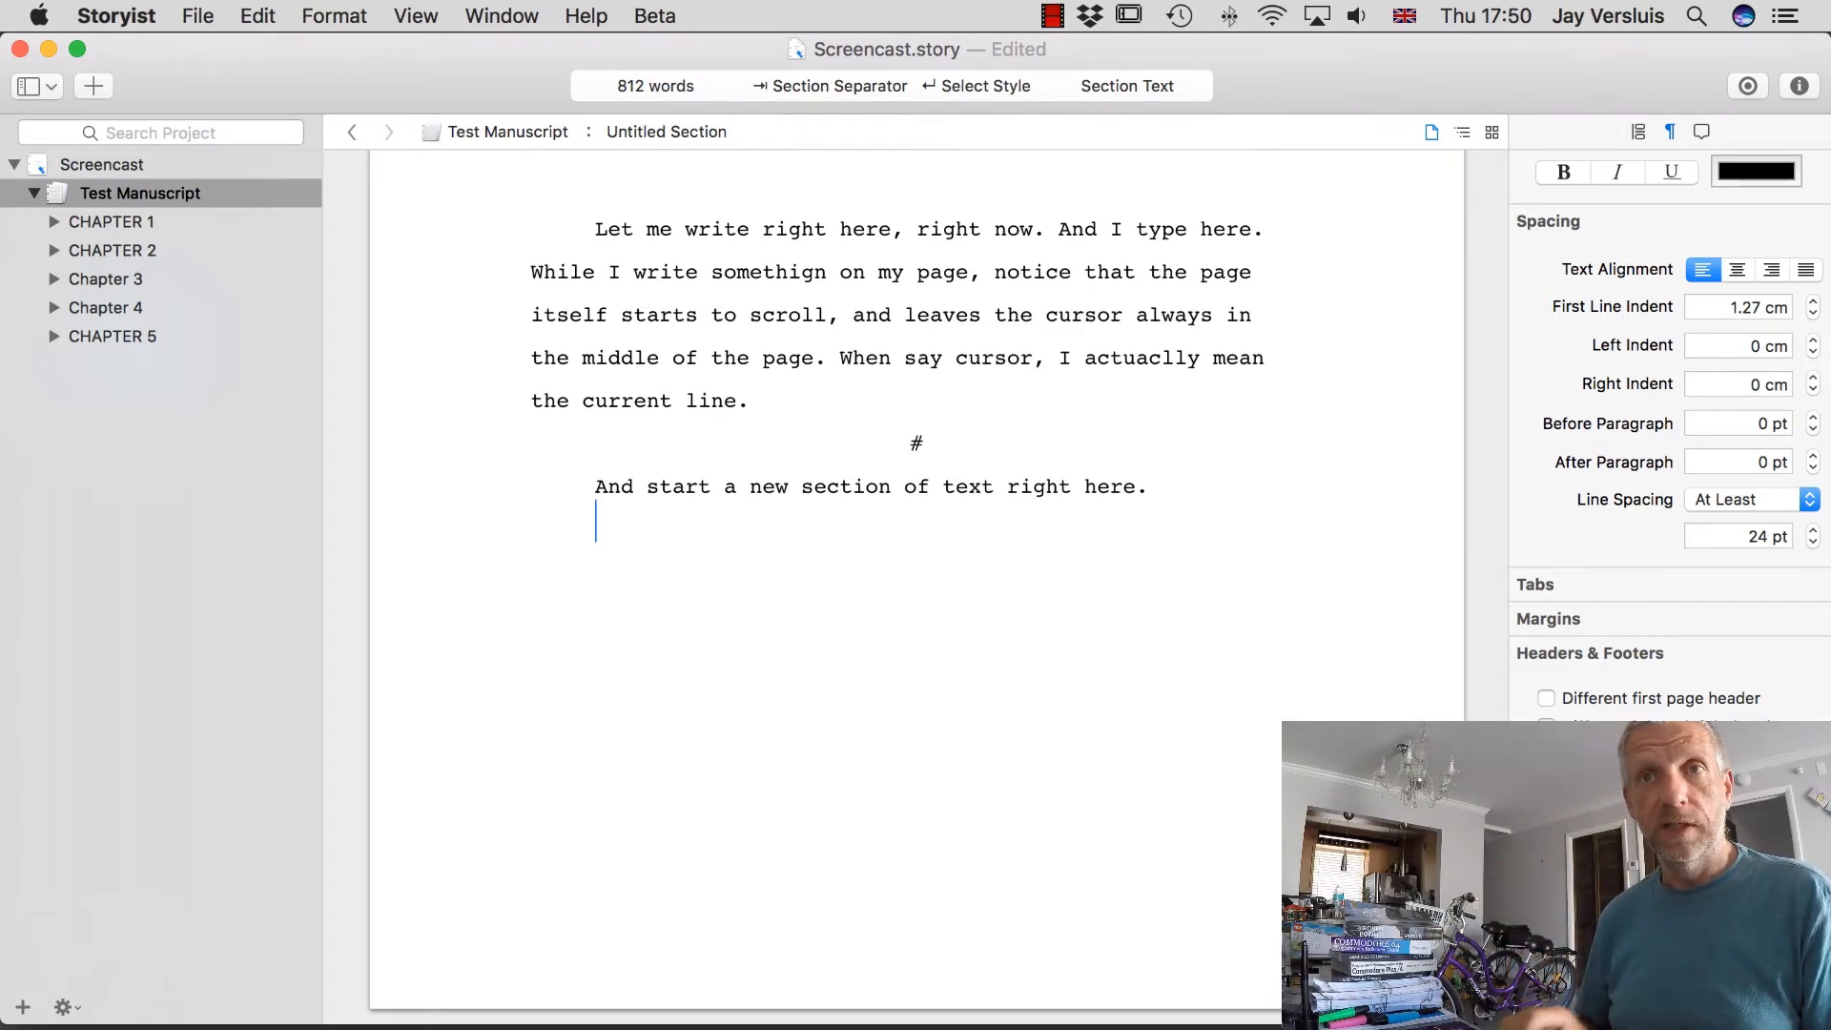
pyautogui.press('Return')
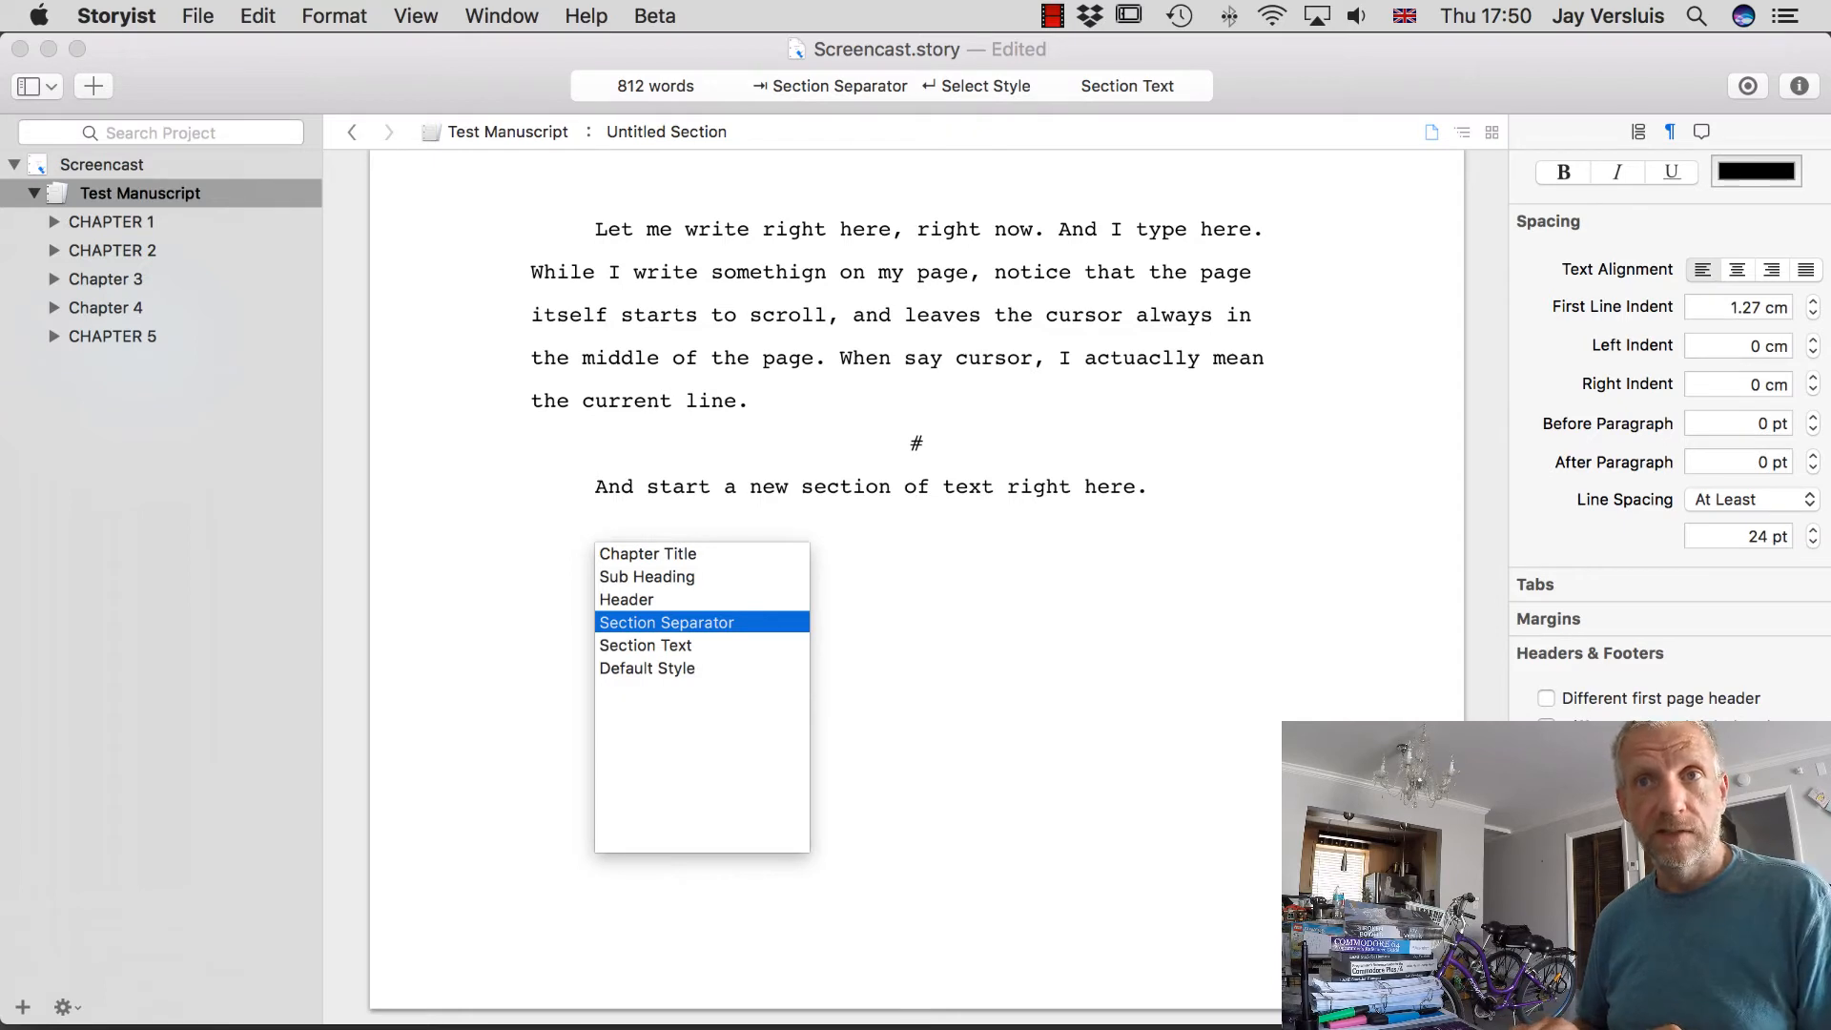
pyautogui.press('Up')
pyautogui.press('Up')
pyautogui.press('Up')
pyautogui.press('Down')
pyautogui.press('Down')
pyautogui.press('Down')
pyautogui.press('Up')
pyautogui.press('Up')
pyautogui.press('Up')
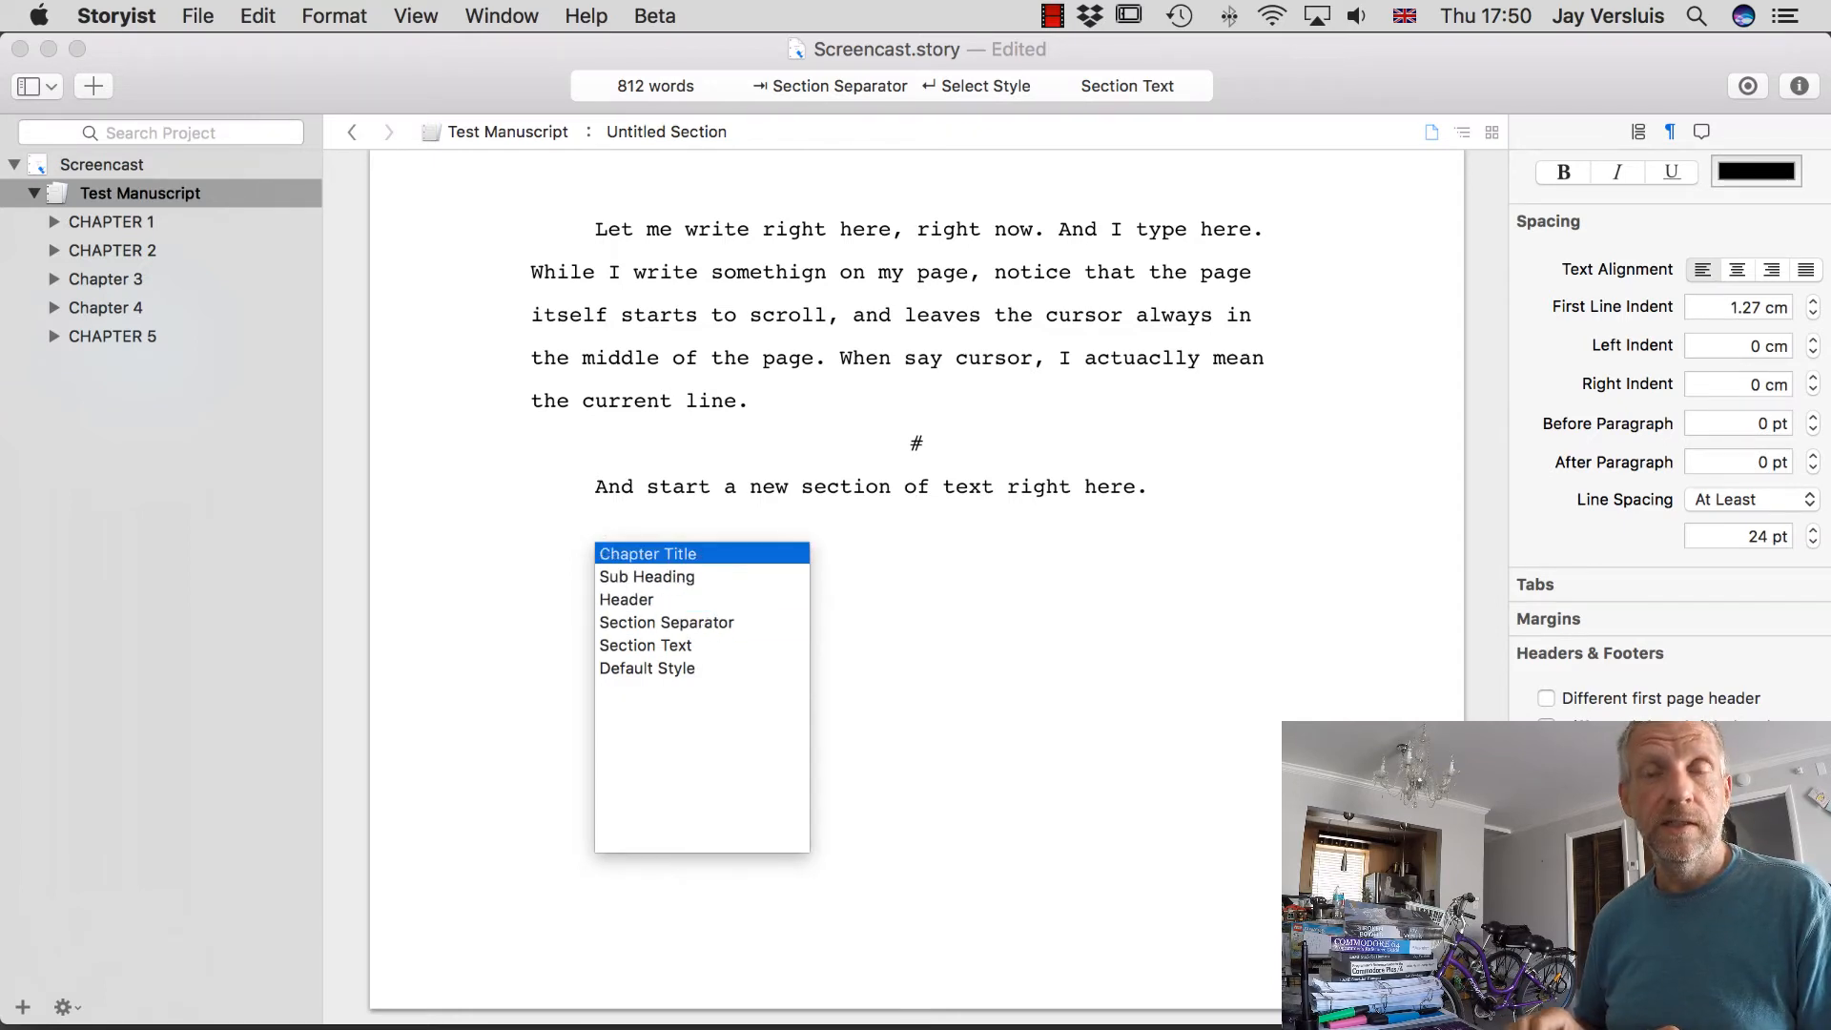
pyautogui.press('Down')
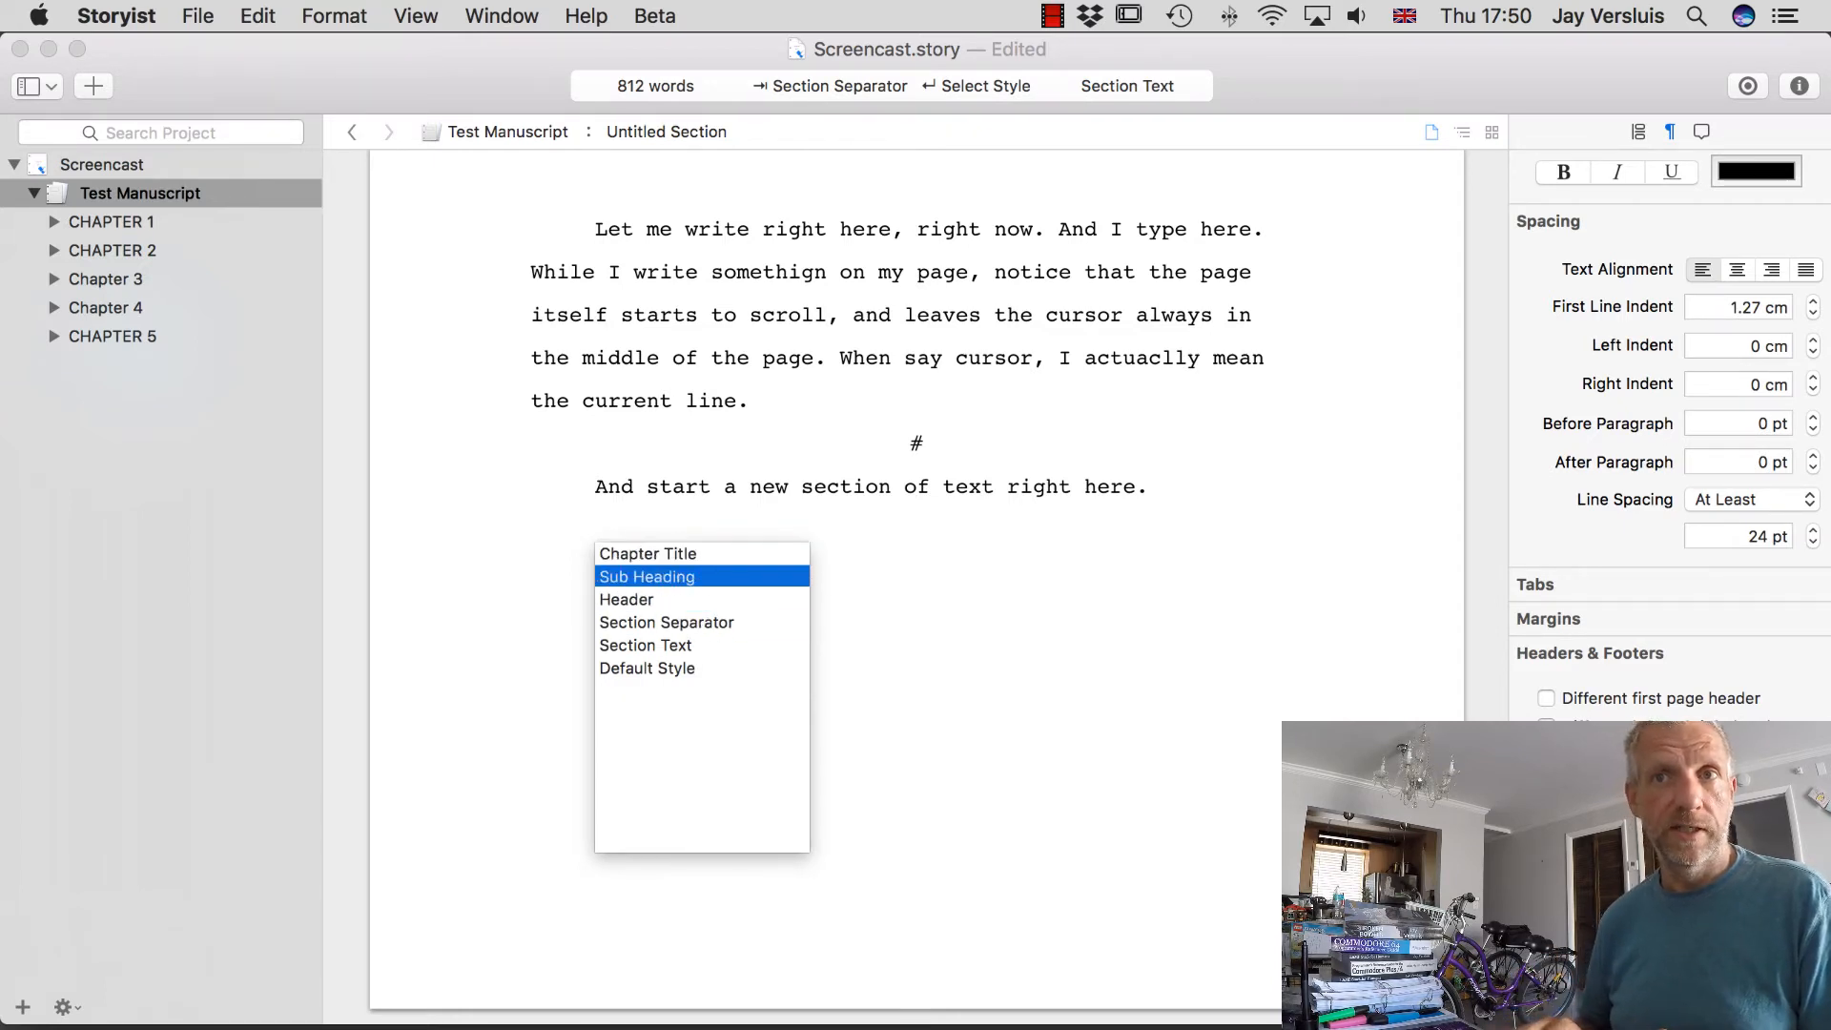
pyautogui.press('Up')
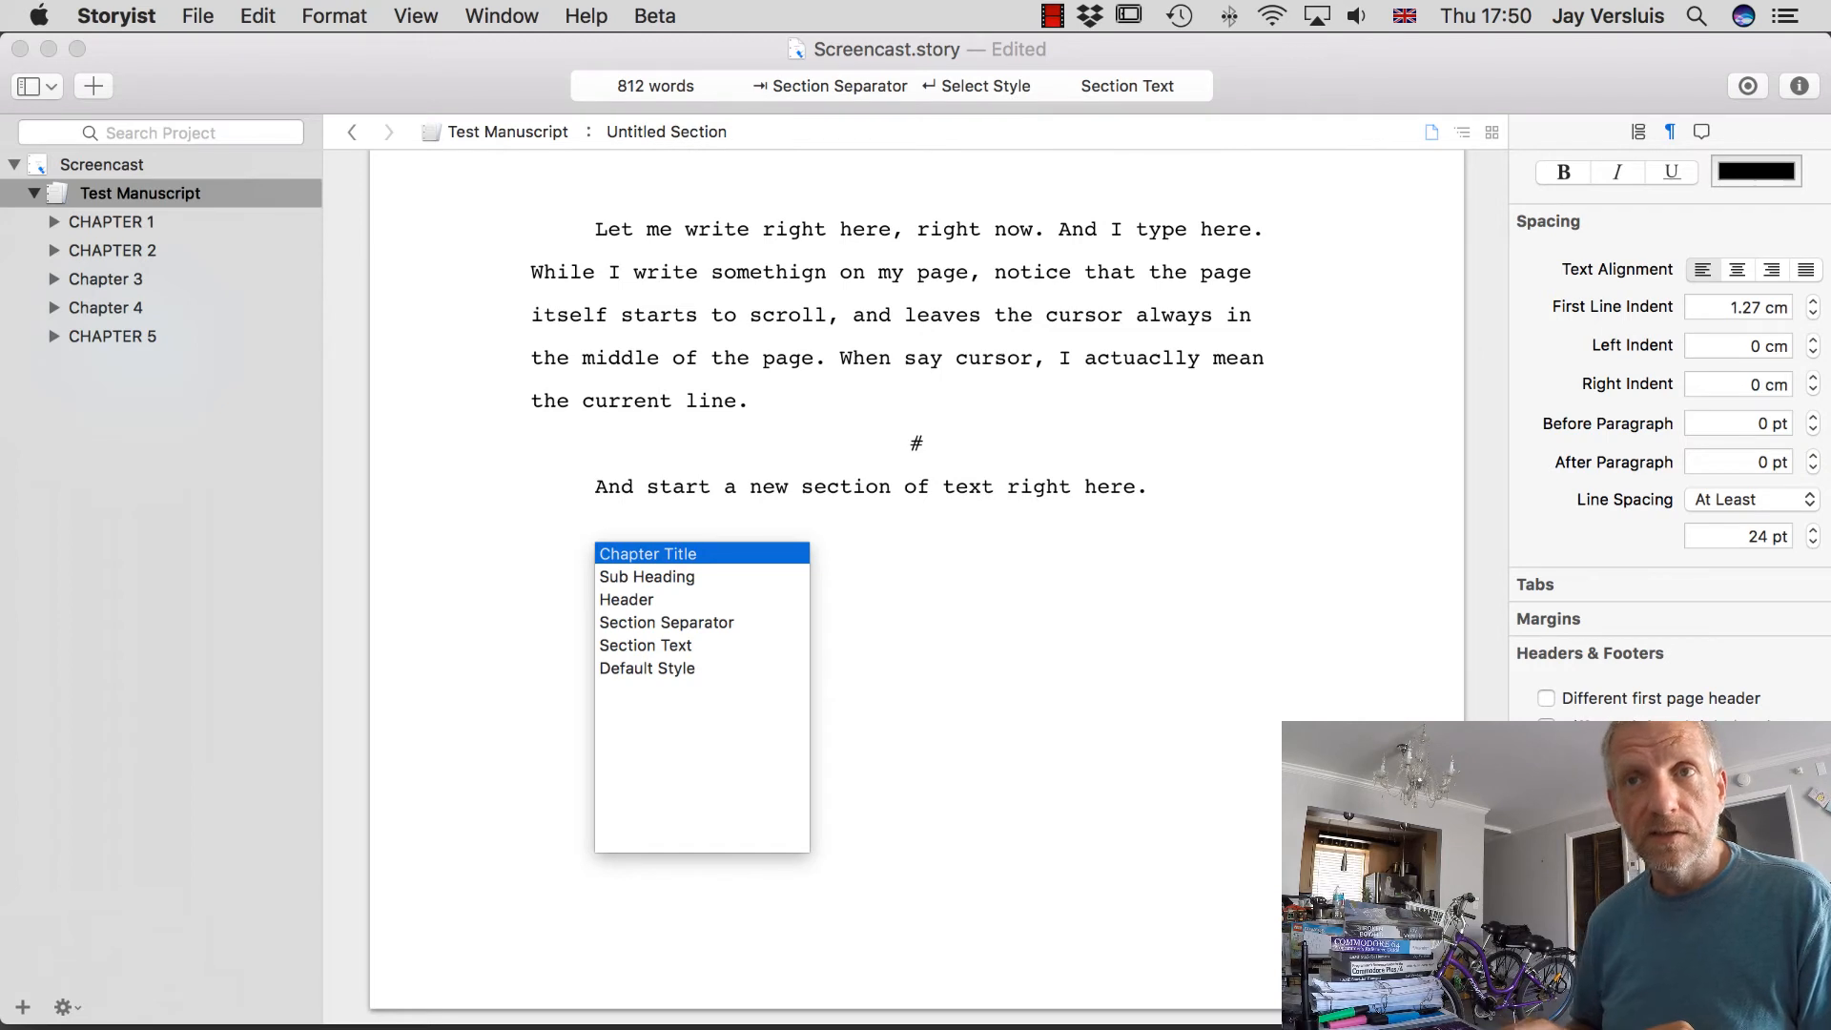
pyautogui.press('Return')
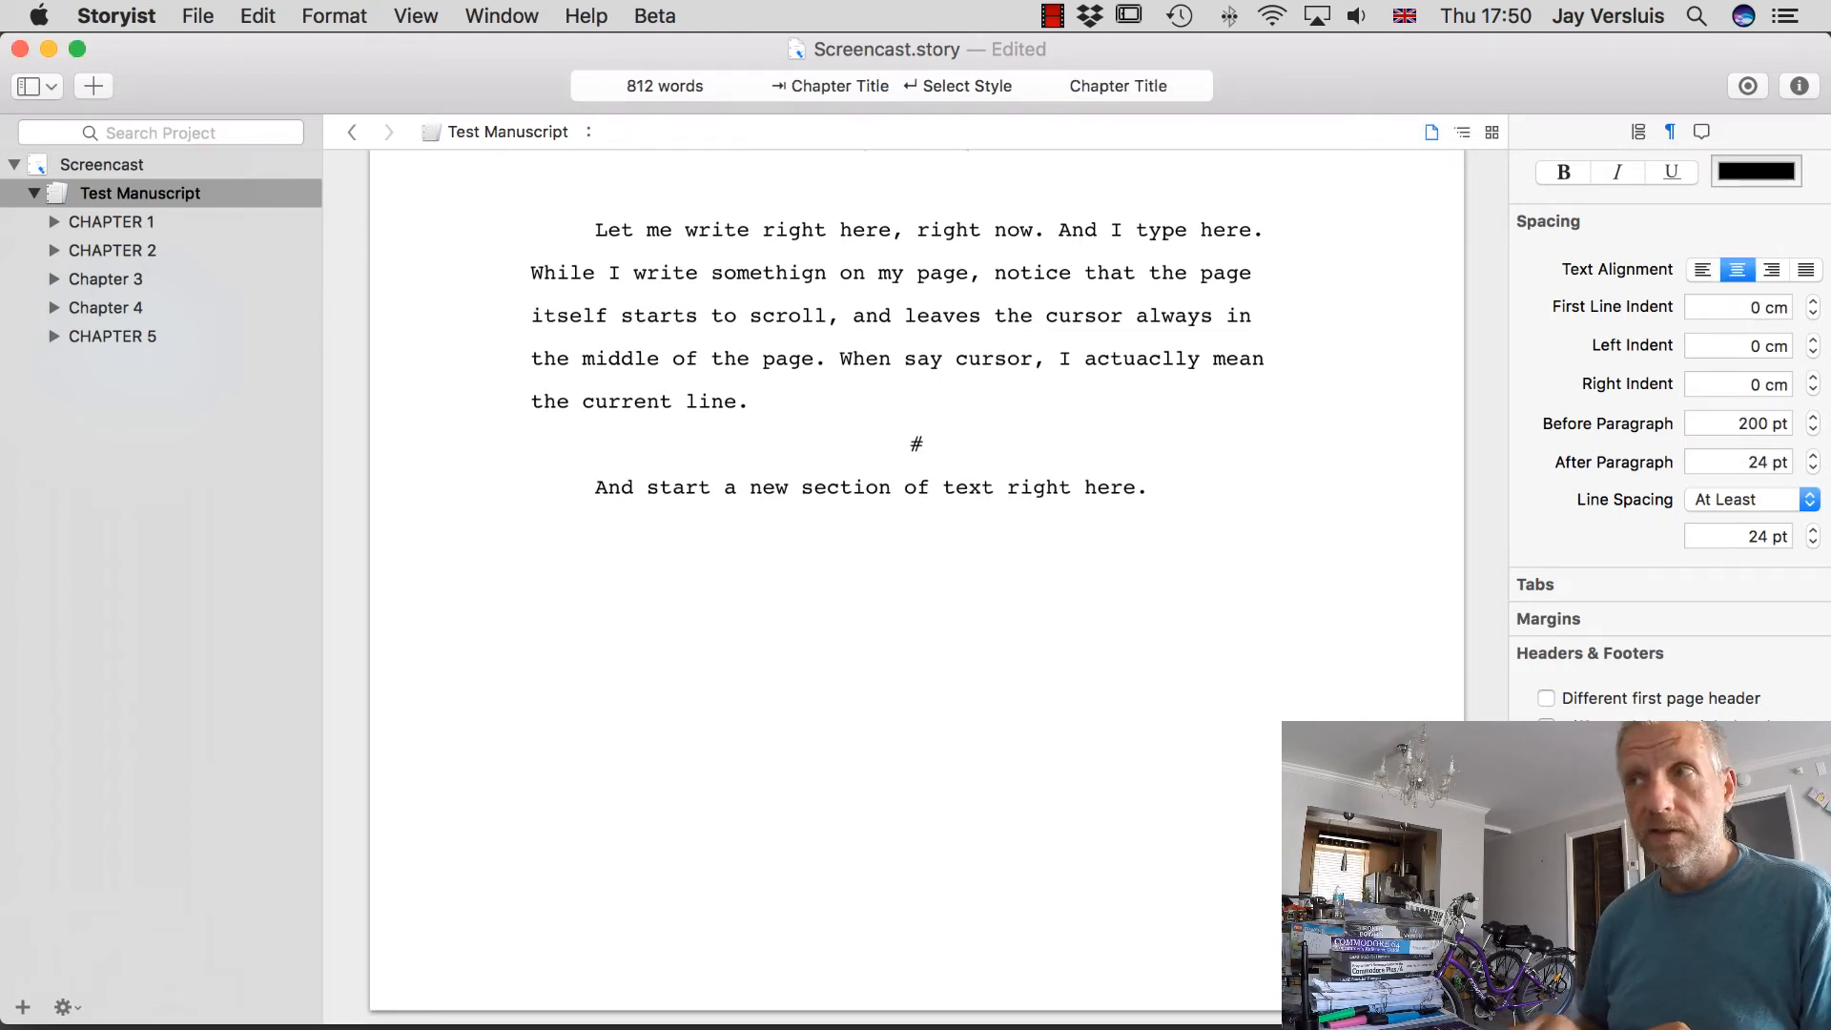
pyautogui.press('BackSpace')
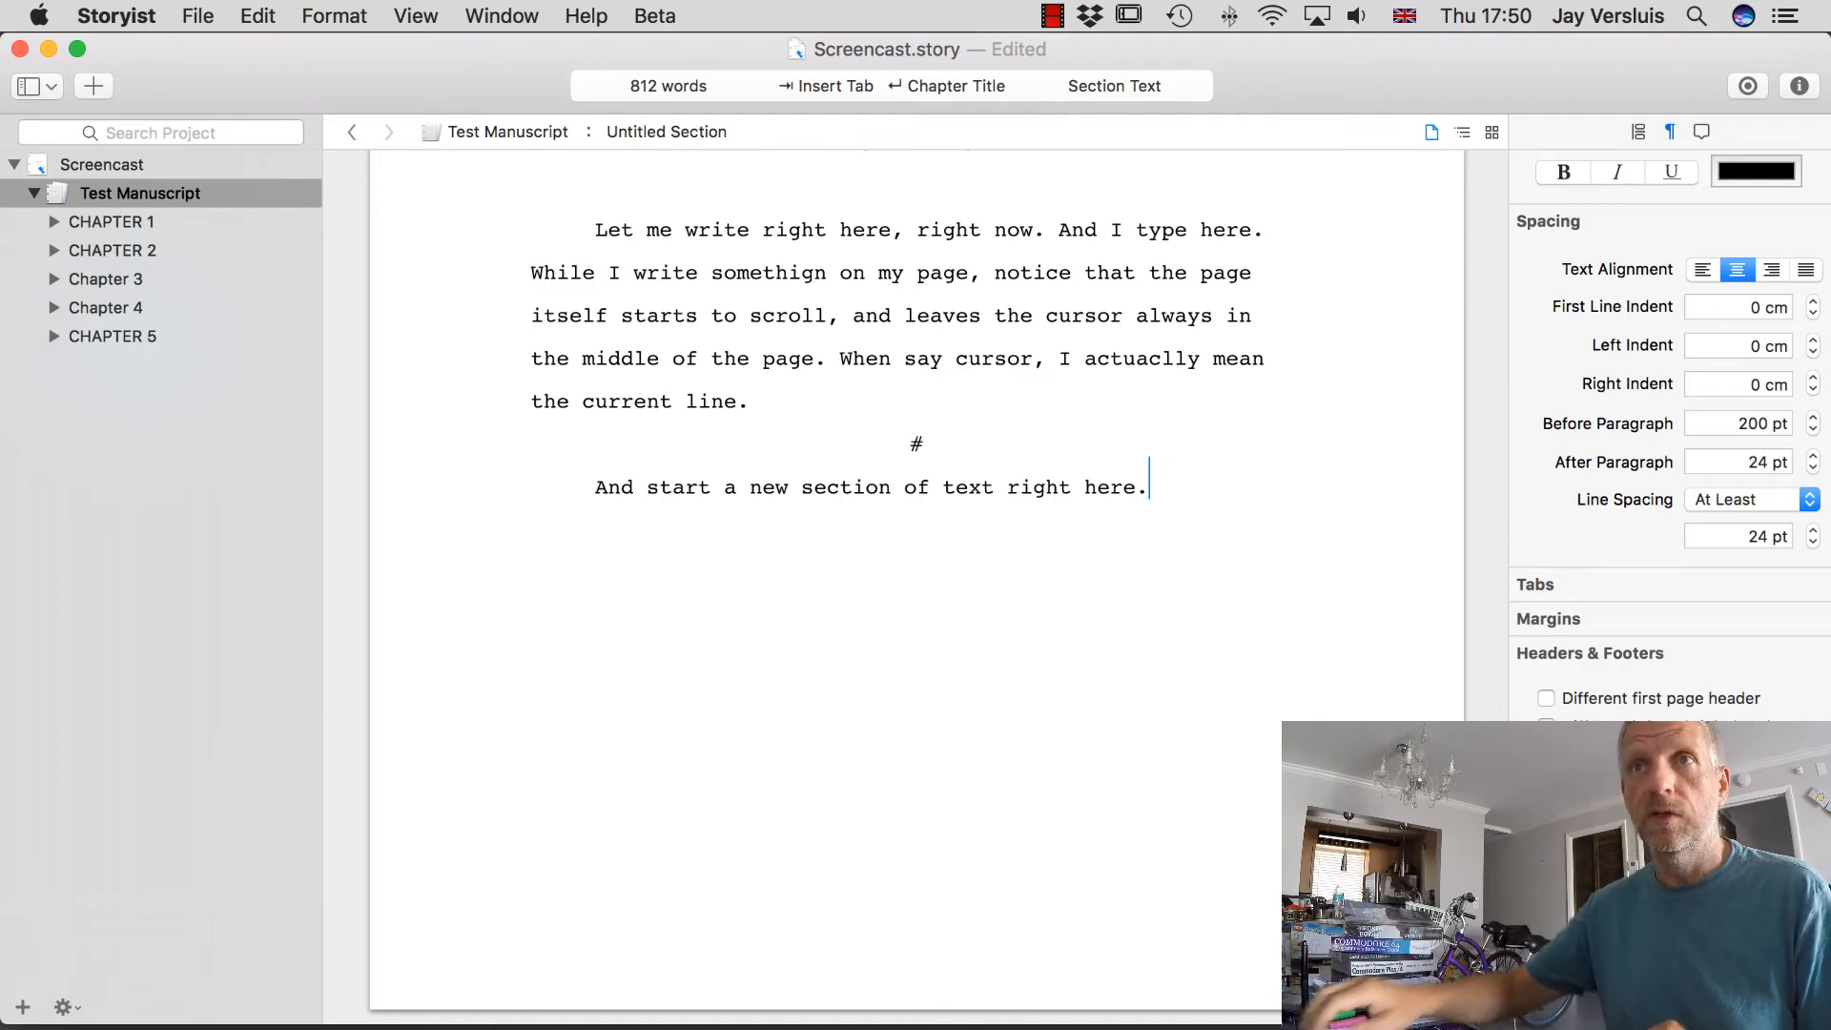
# Disable the Return key shortcuts in the Text Editing preferences, leaving the Tab key shortcuts enabled, and close the preferences.
pyautogui.click(128, 17)
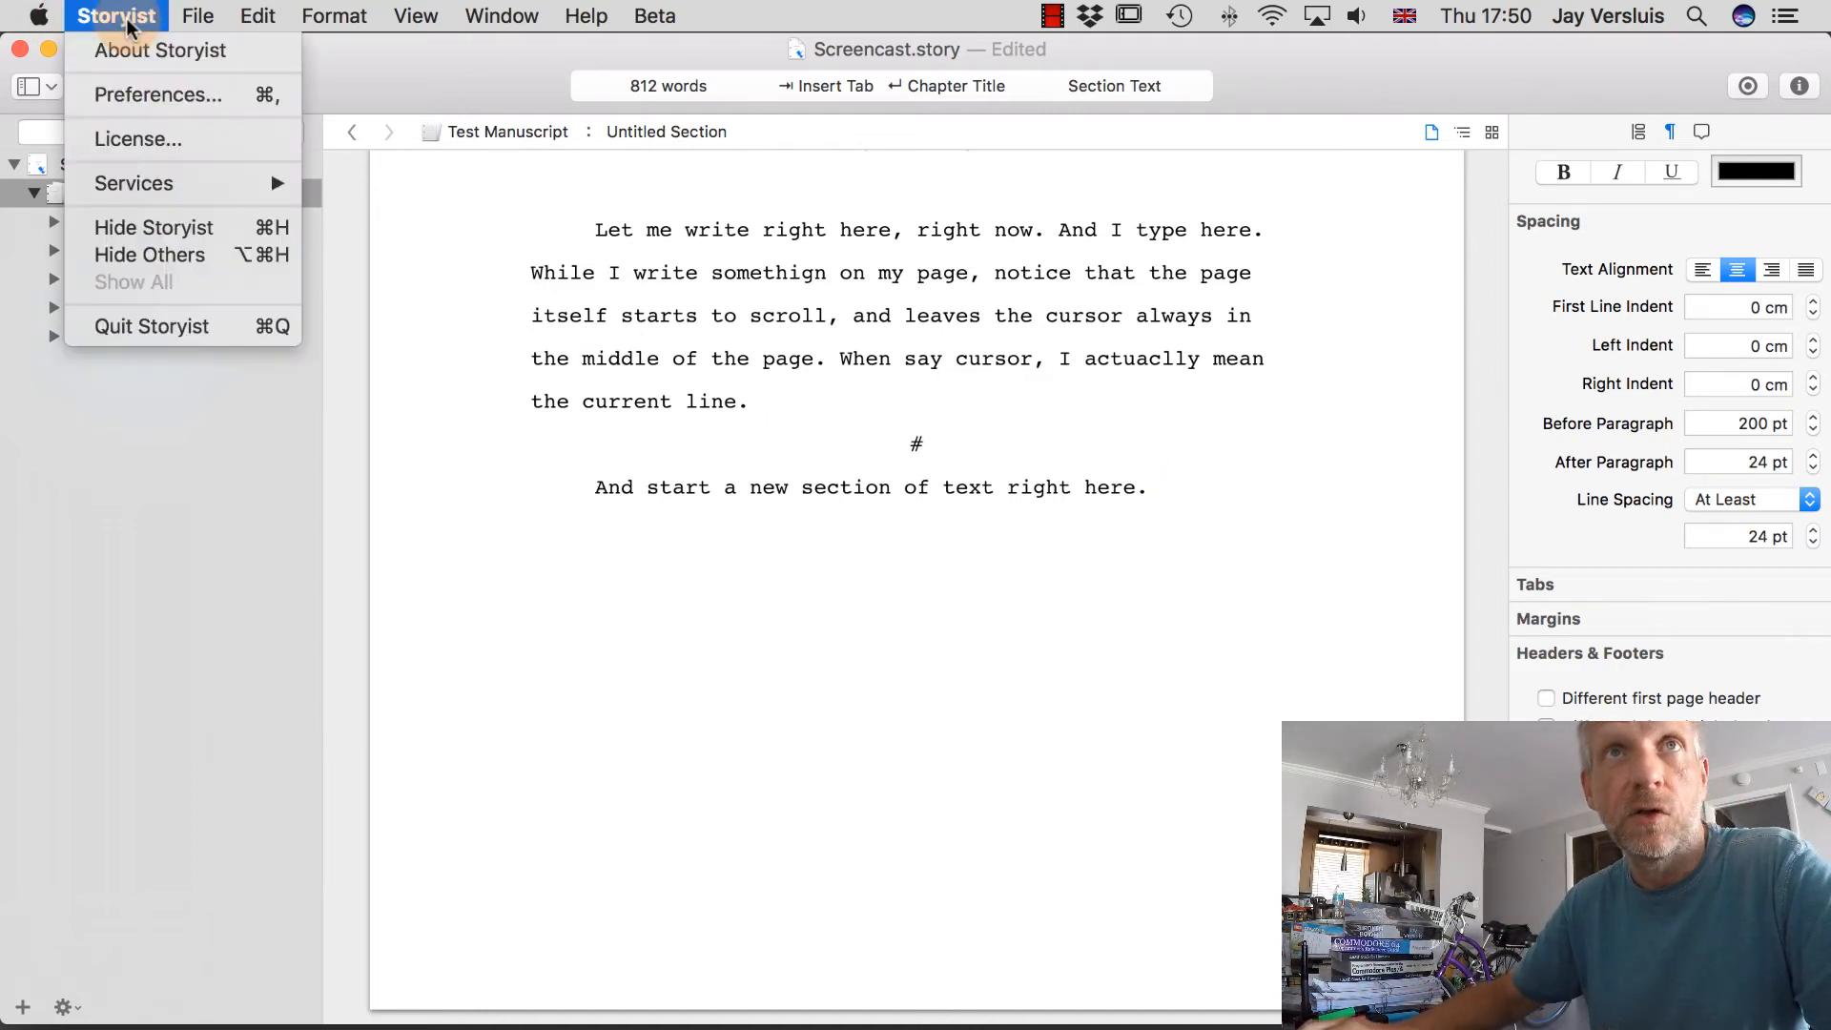
pyautogui.click(227, 95)
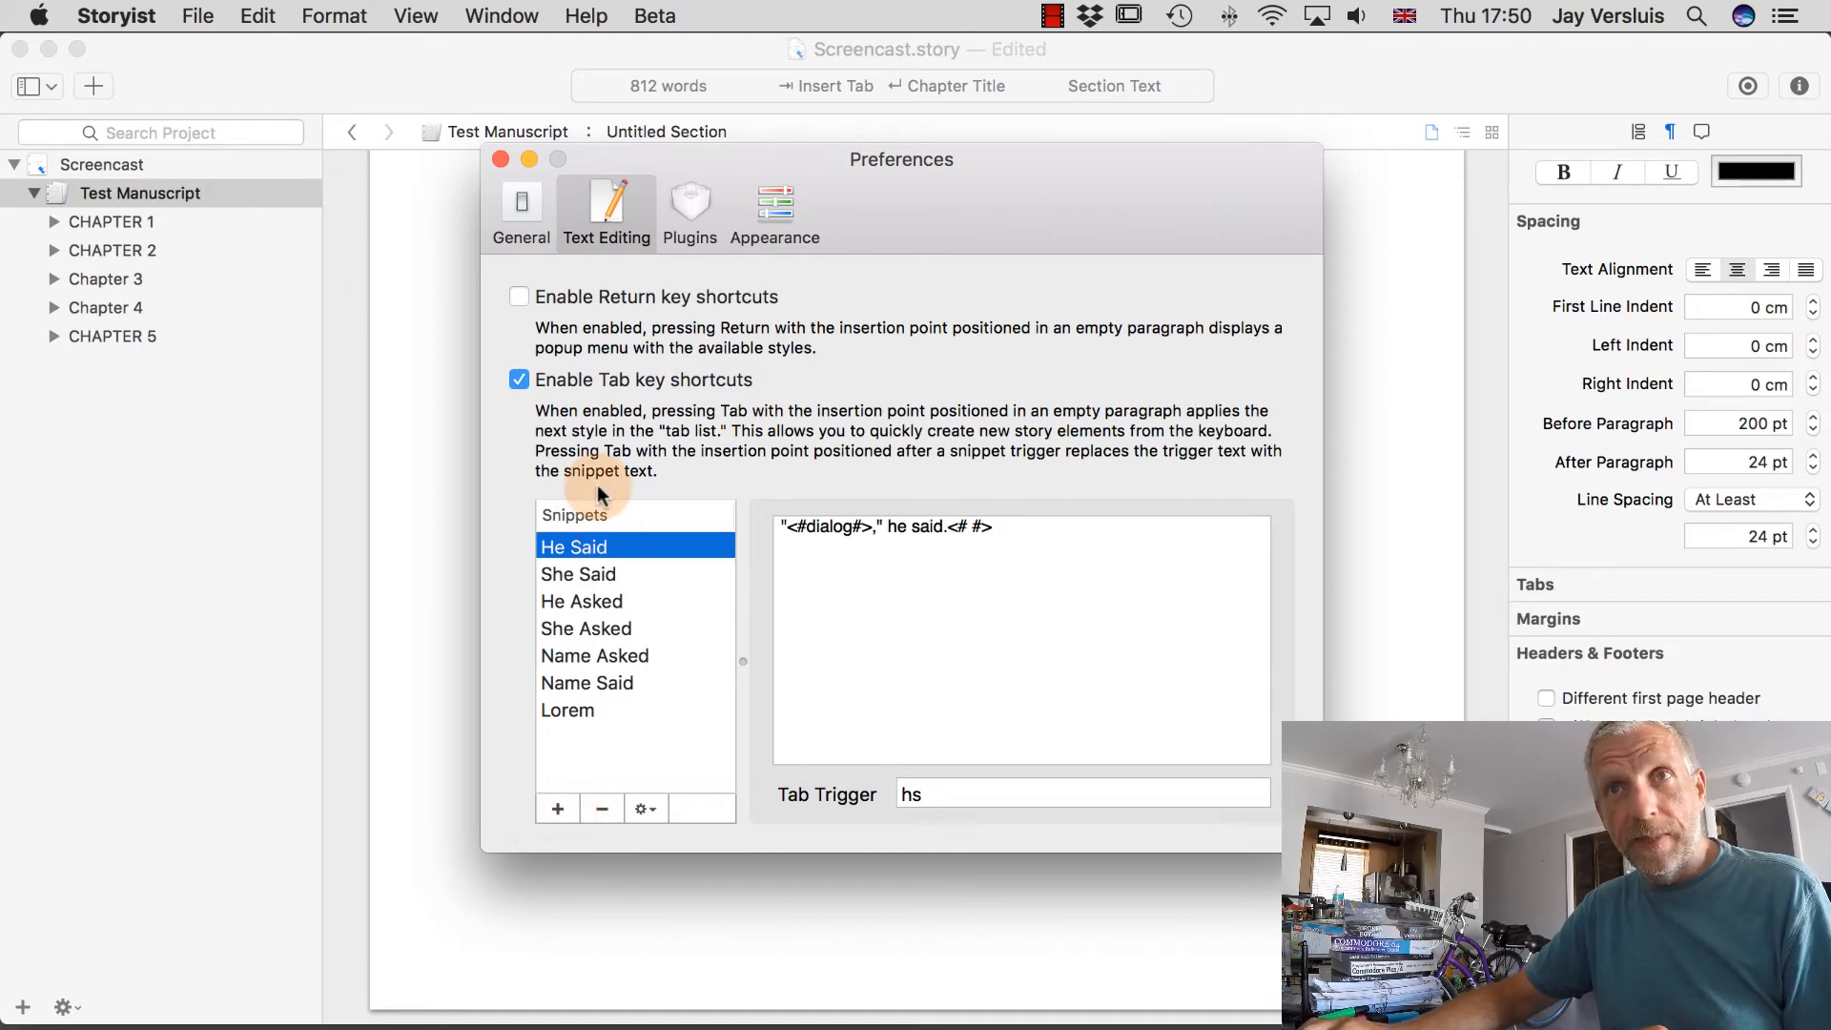
pyautogui.click(500, 157)
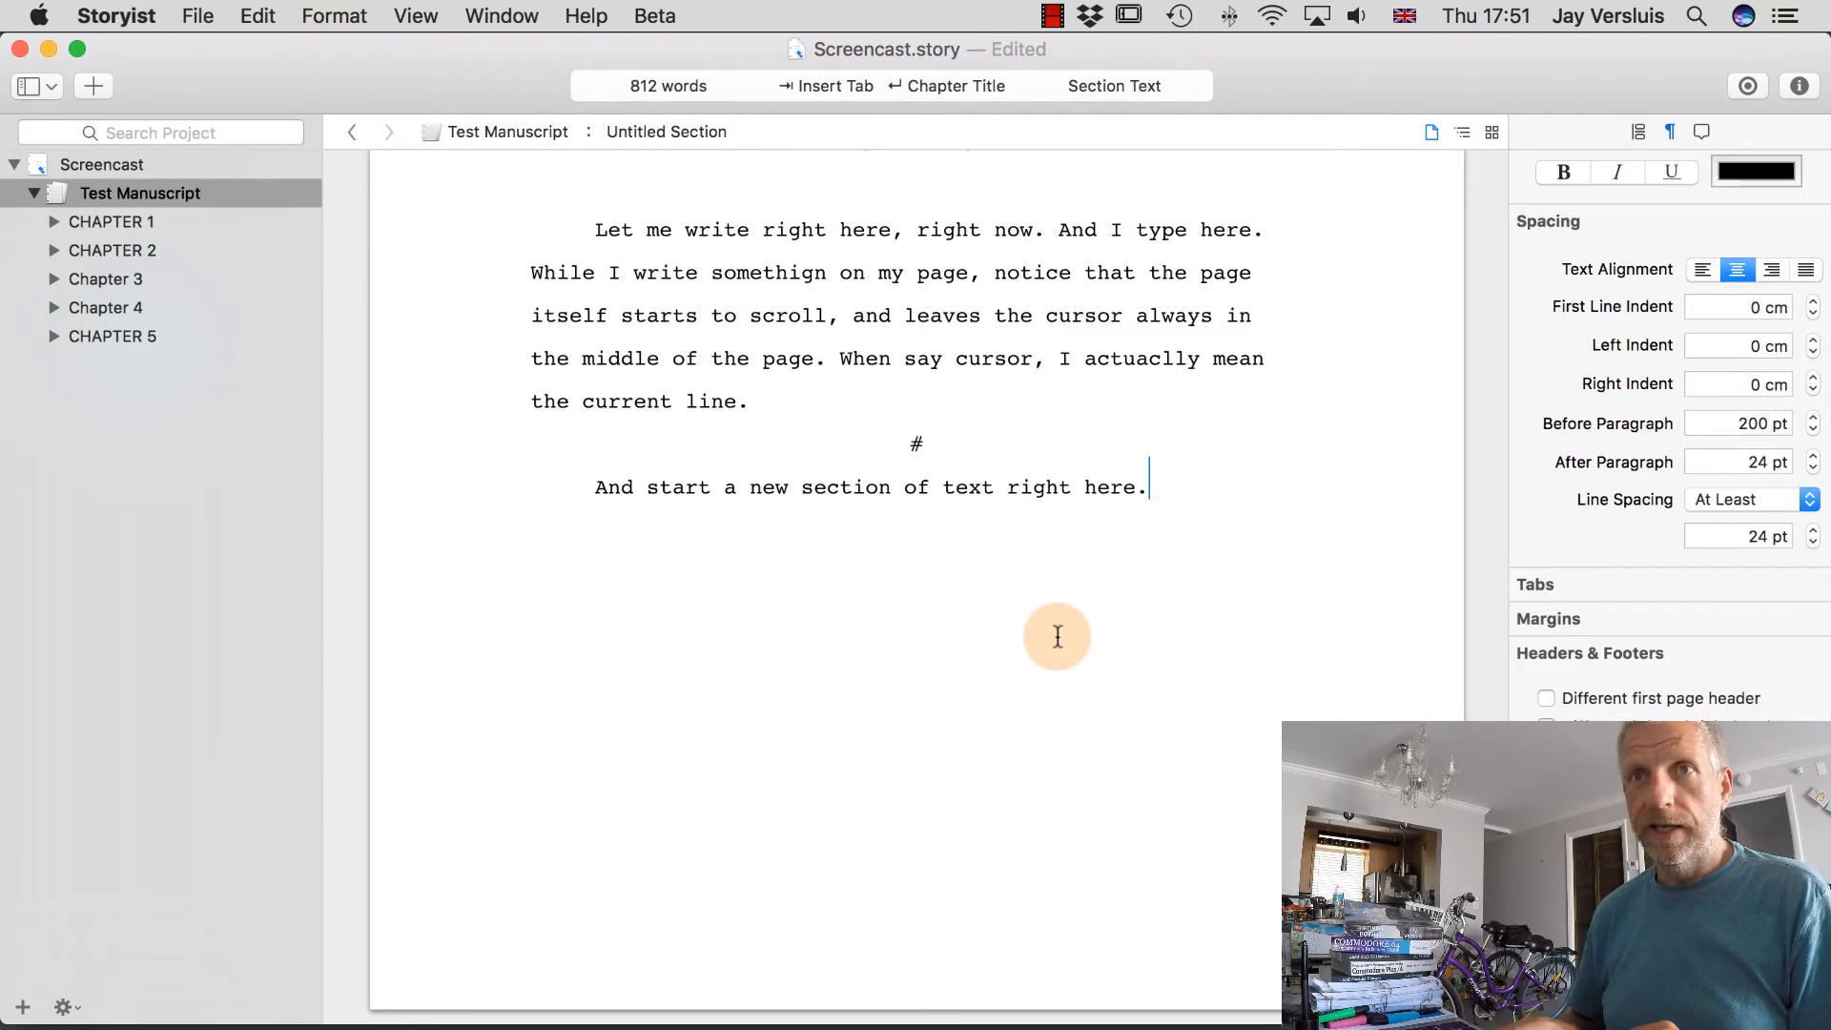
# Restore the last line's Section Text style by re-entering its final period, and start a new Section Text paragraph below "right here.".
pyautogui.press('Return')
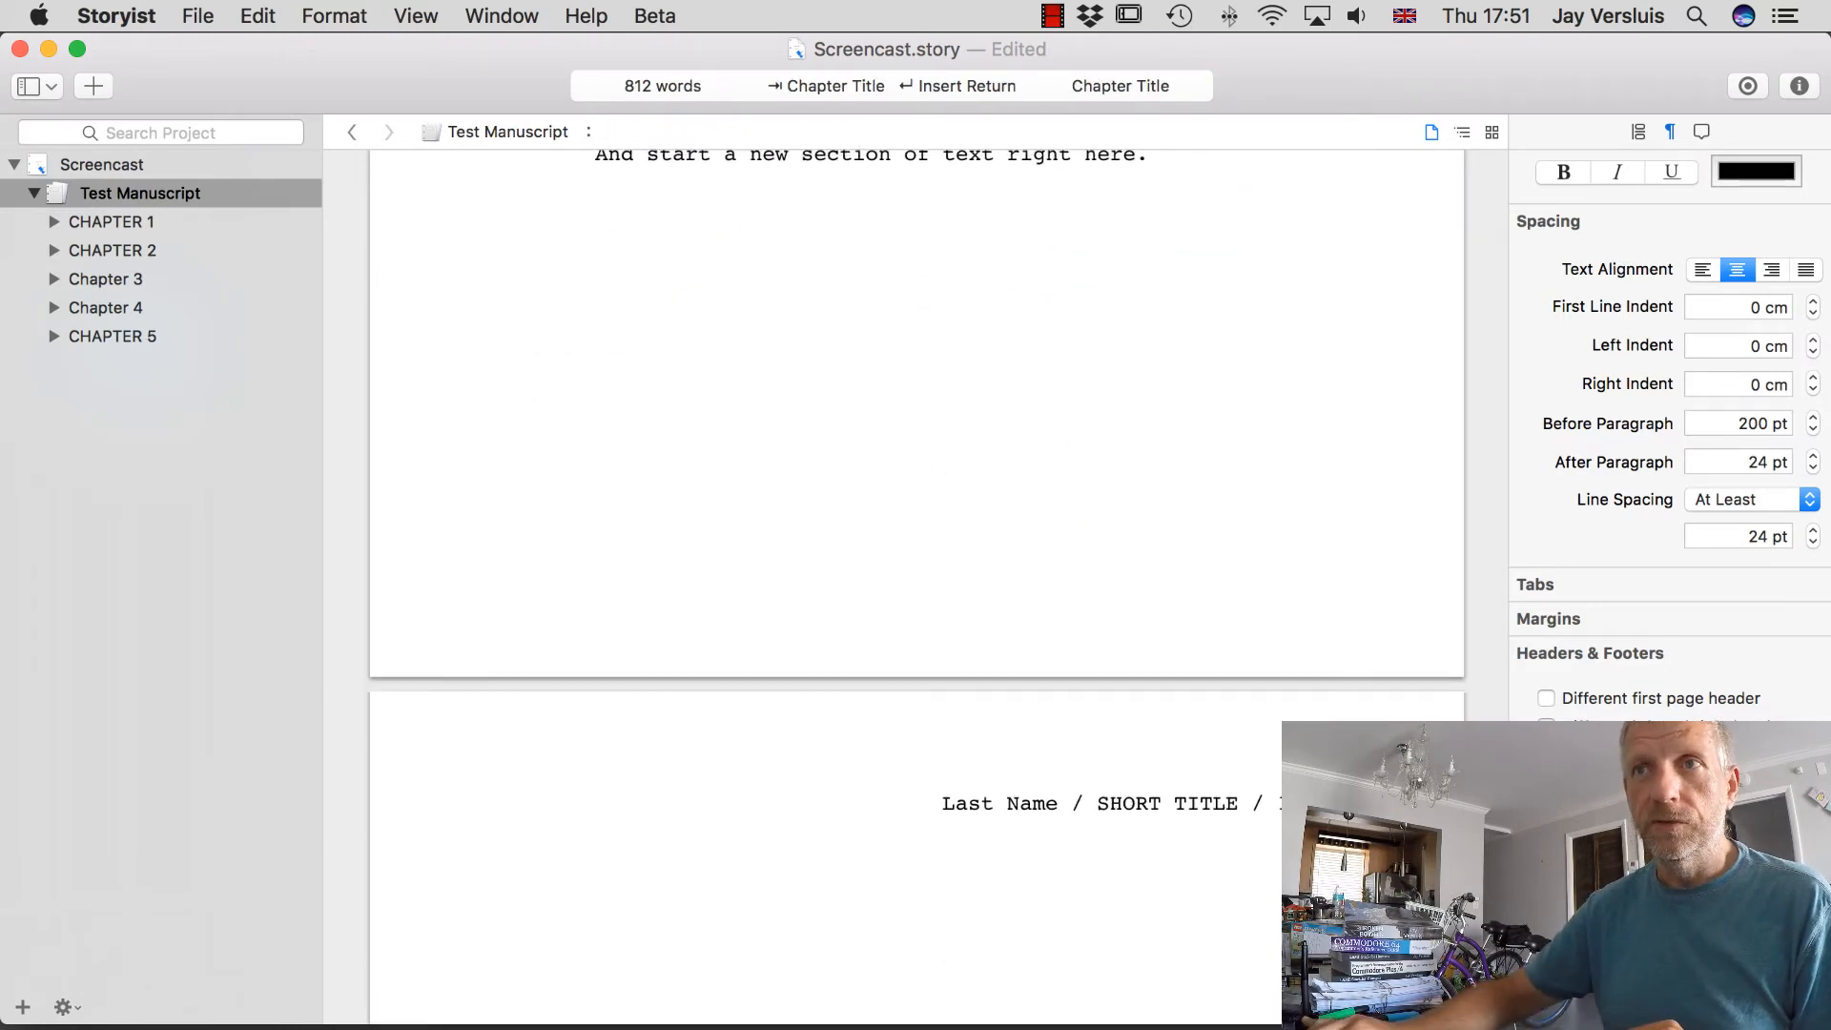
pyautogui.press('BackSpace')
pyautogui.press('BackSpace')
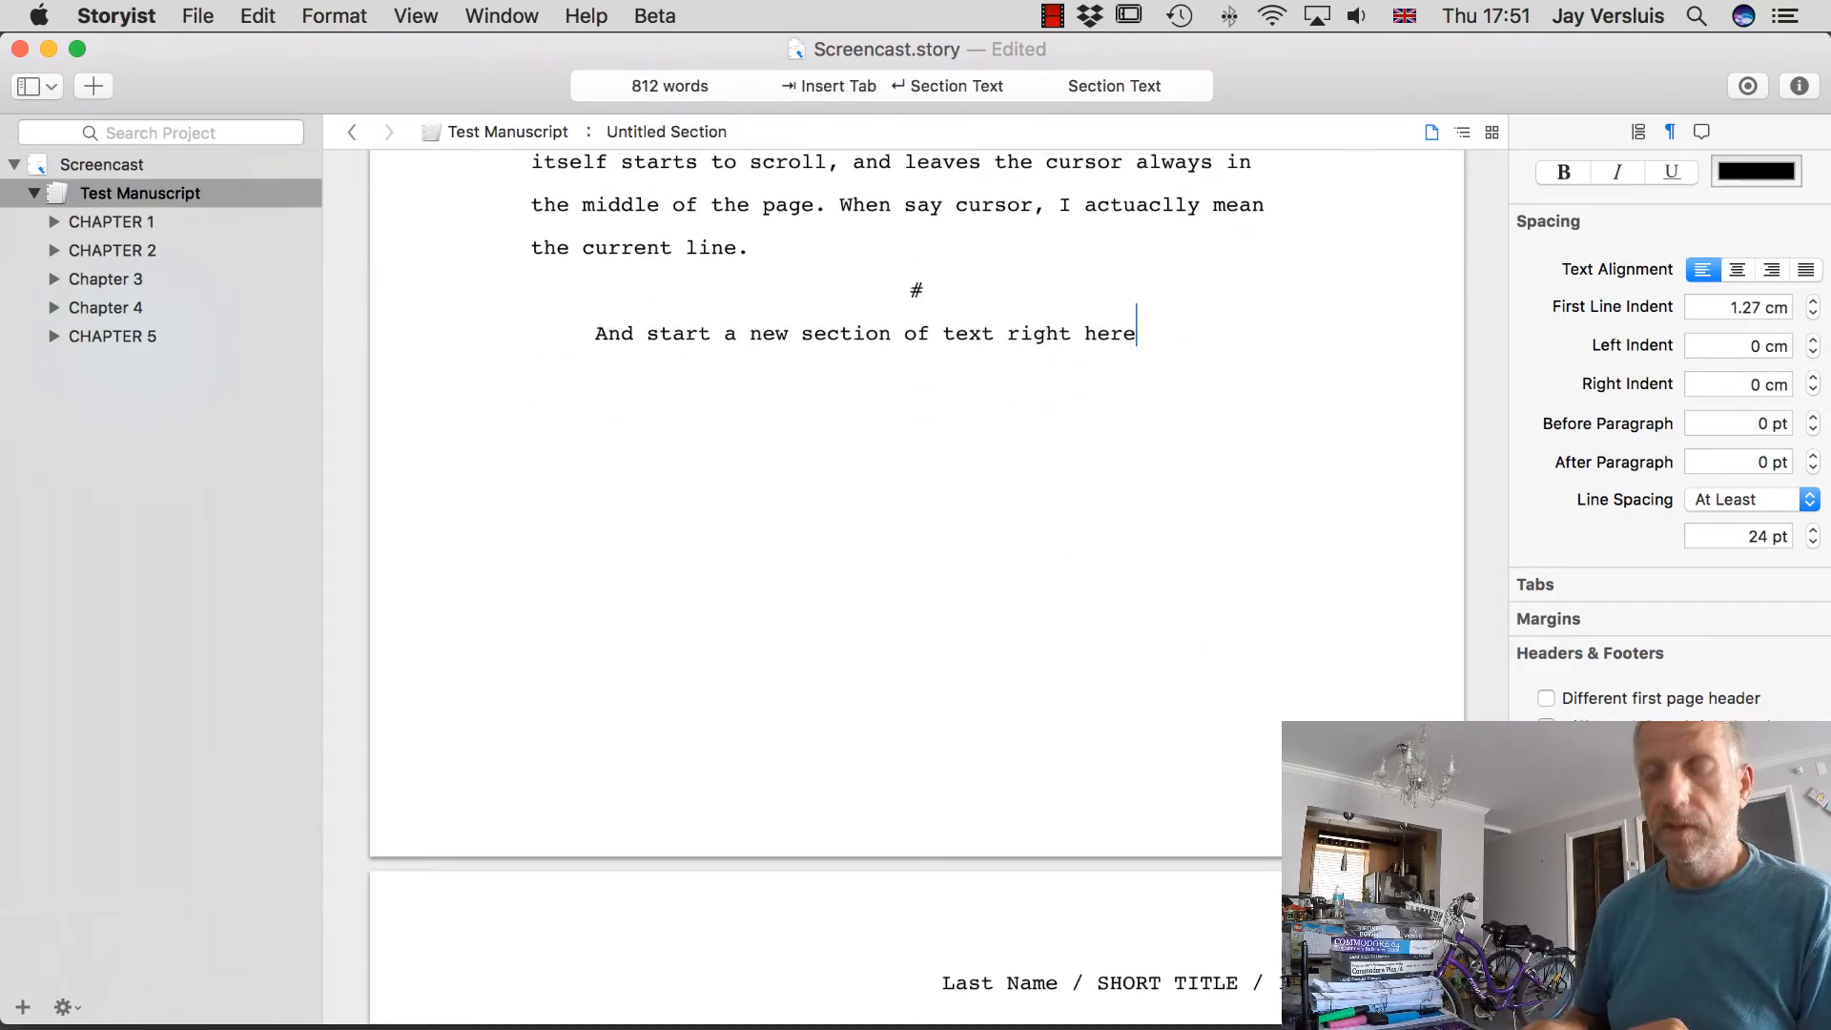
pyautogui.write('.')
pyautogui.press('Return')
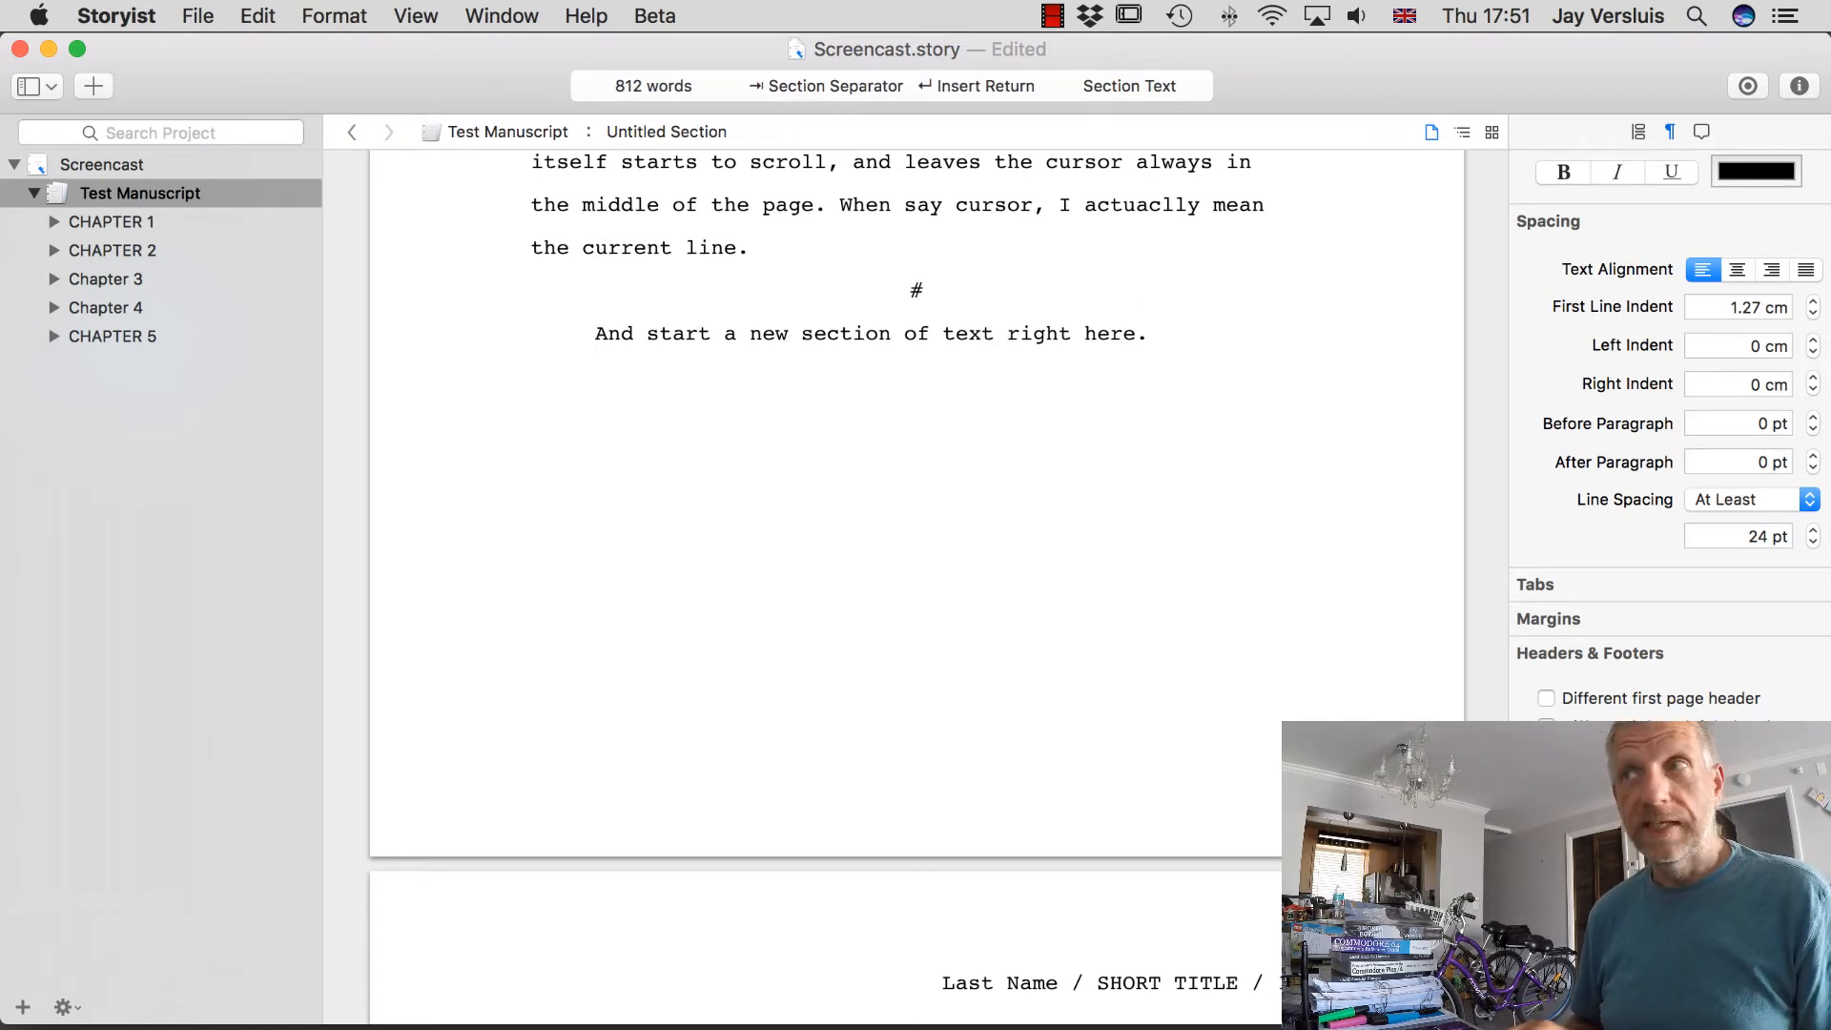
# Switch the empty paragraph's style back and forth between Section Separator and Section Text, checking the Styles list and ending on Section Text.
pyautogui.press('Tab')
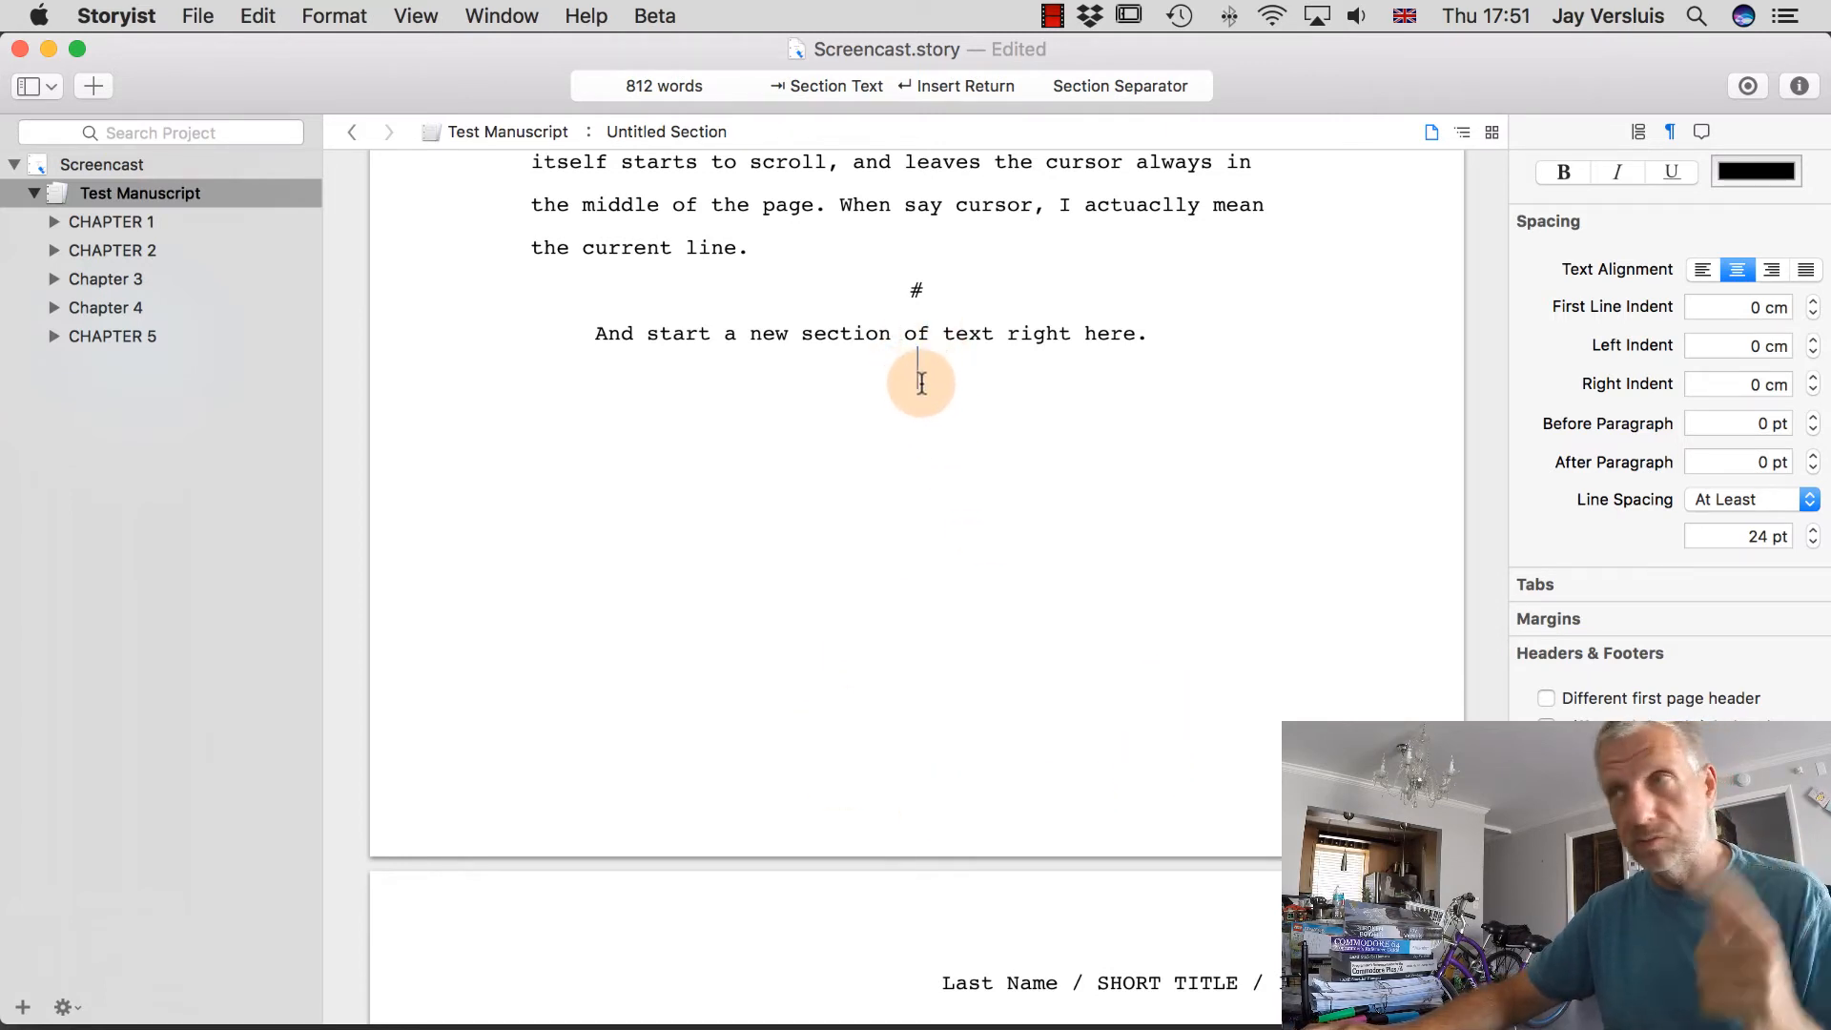
pyautogui.scroll(2, 1599, 353)
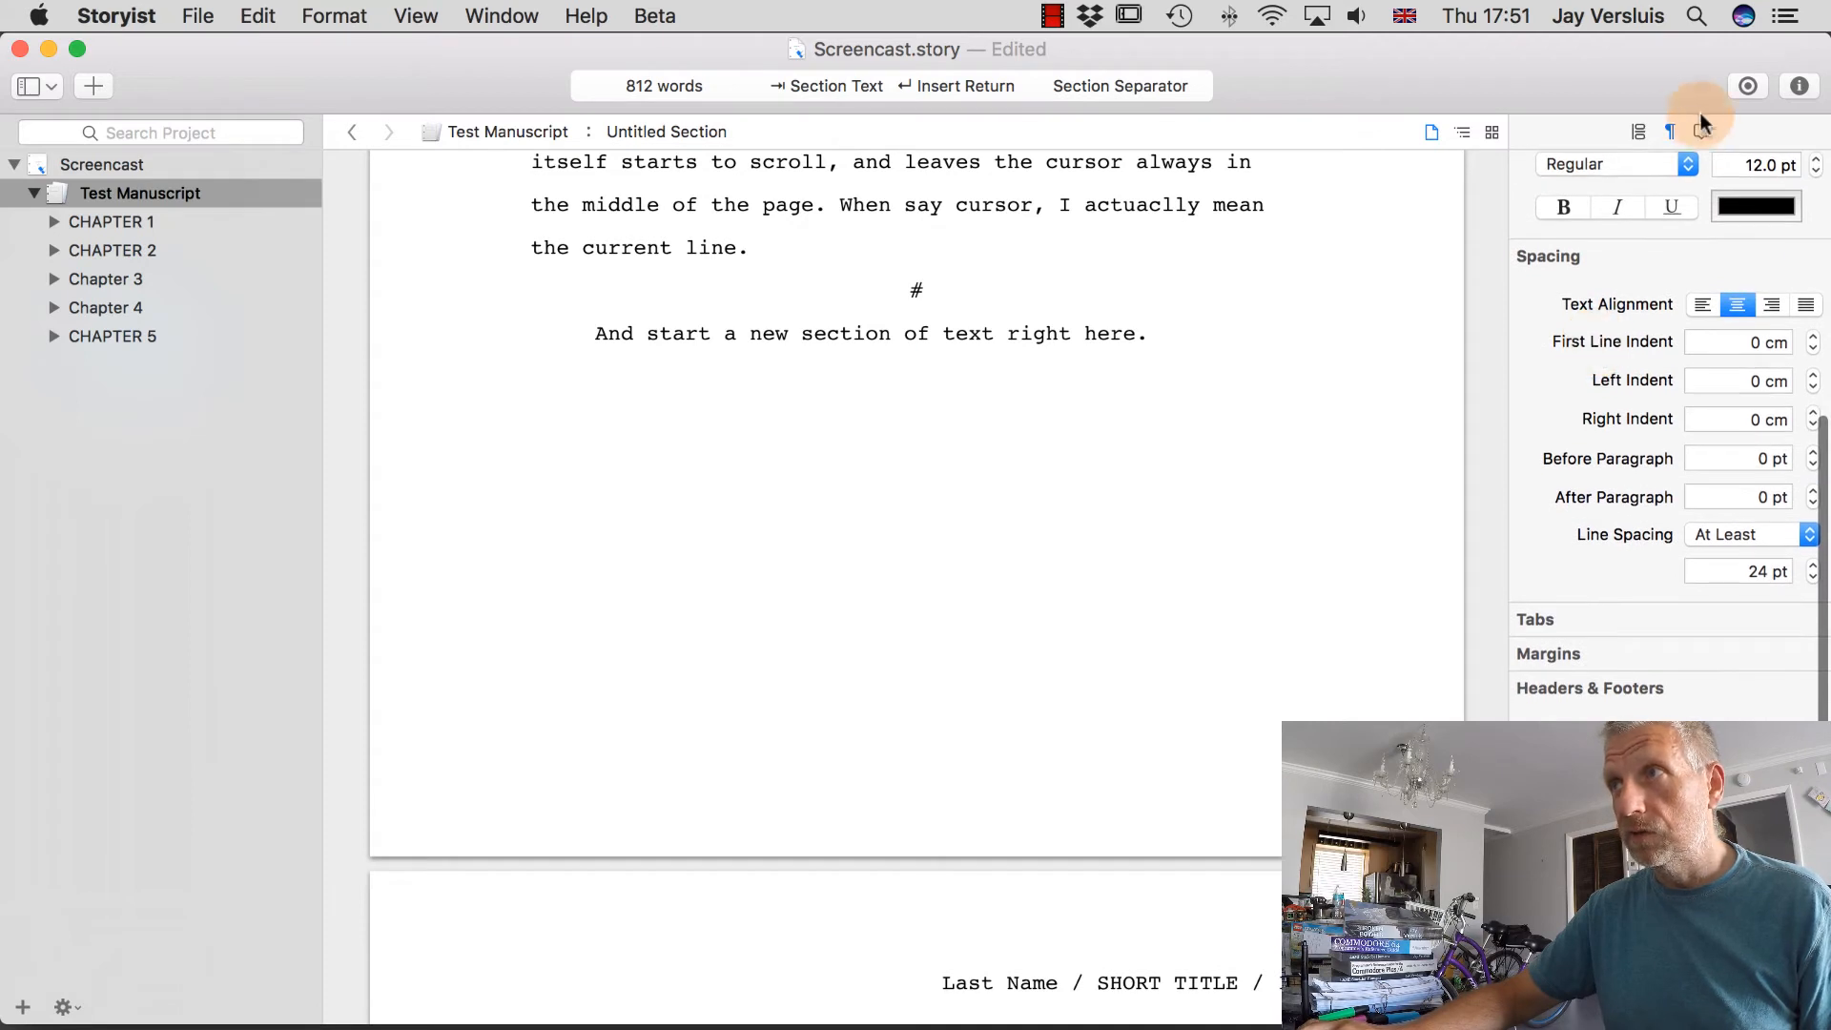
pyautogui.scroll(8, 1574, 389)
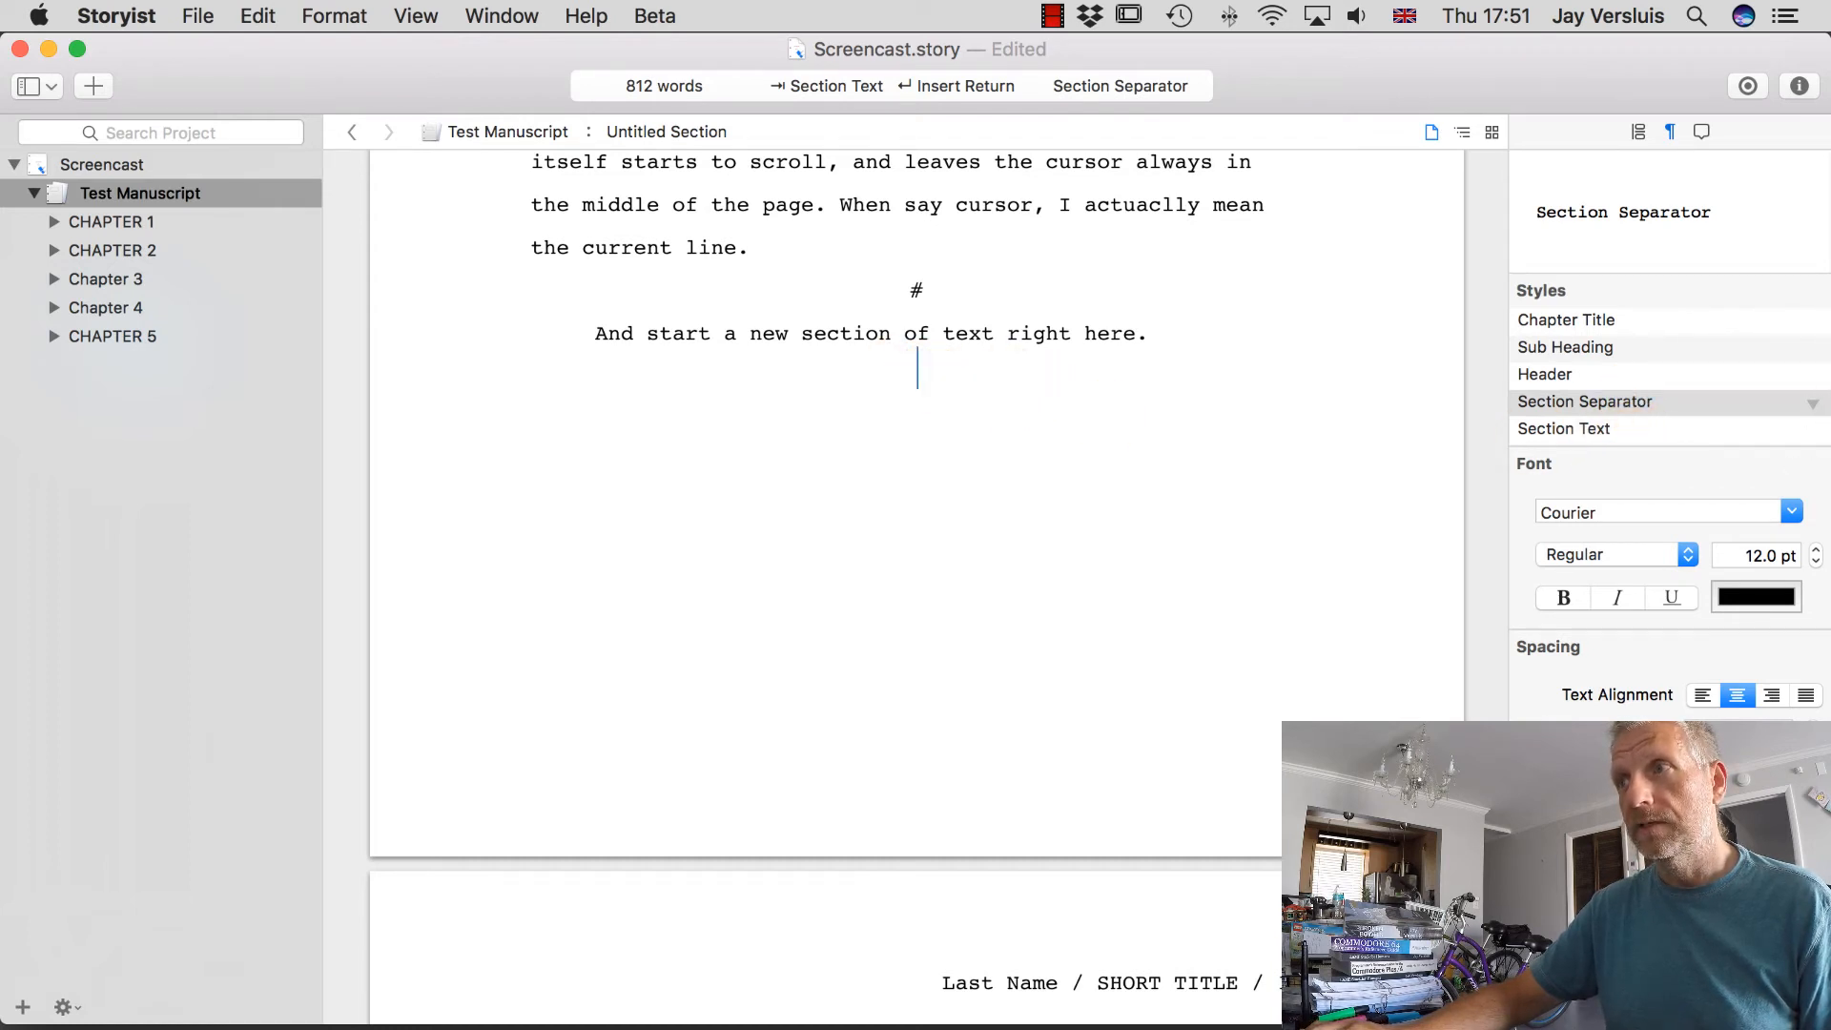
pyautogui.press('Tab')
pyautogui.press('Tab')
pyautogui.press('Tab')
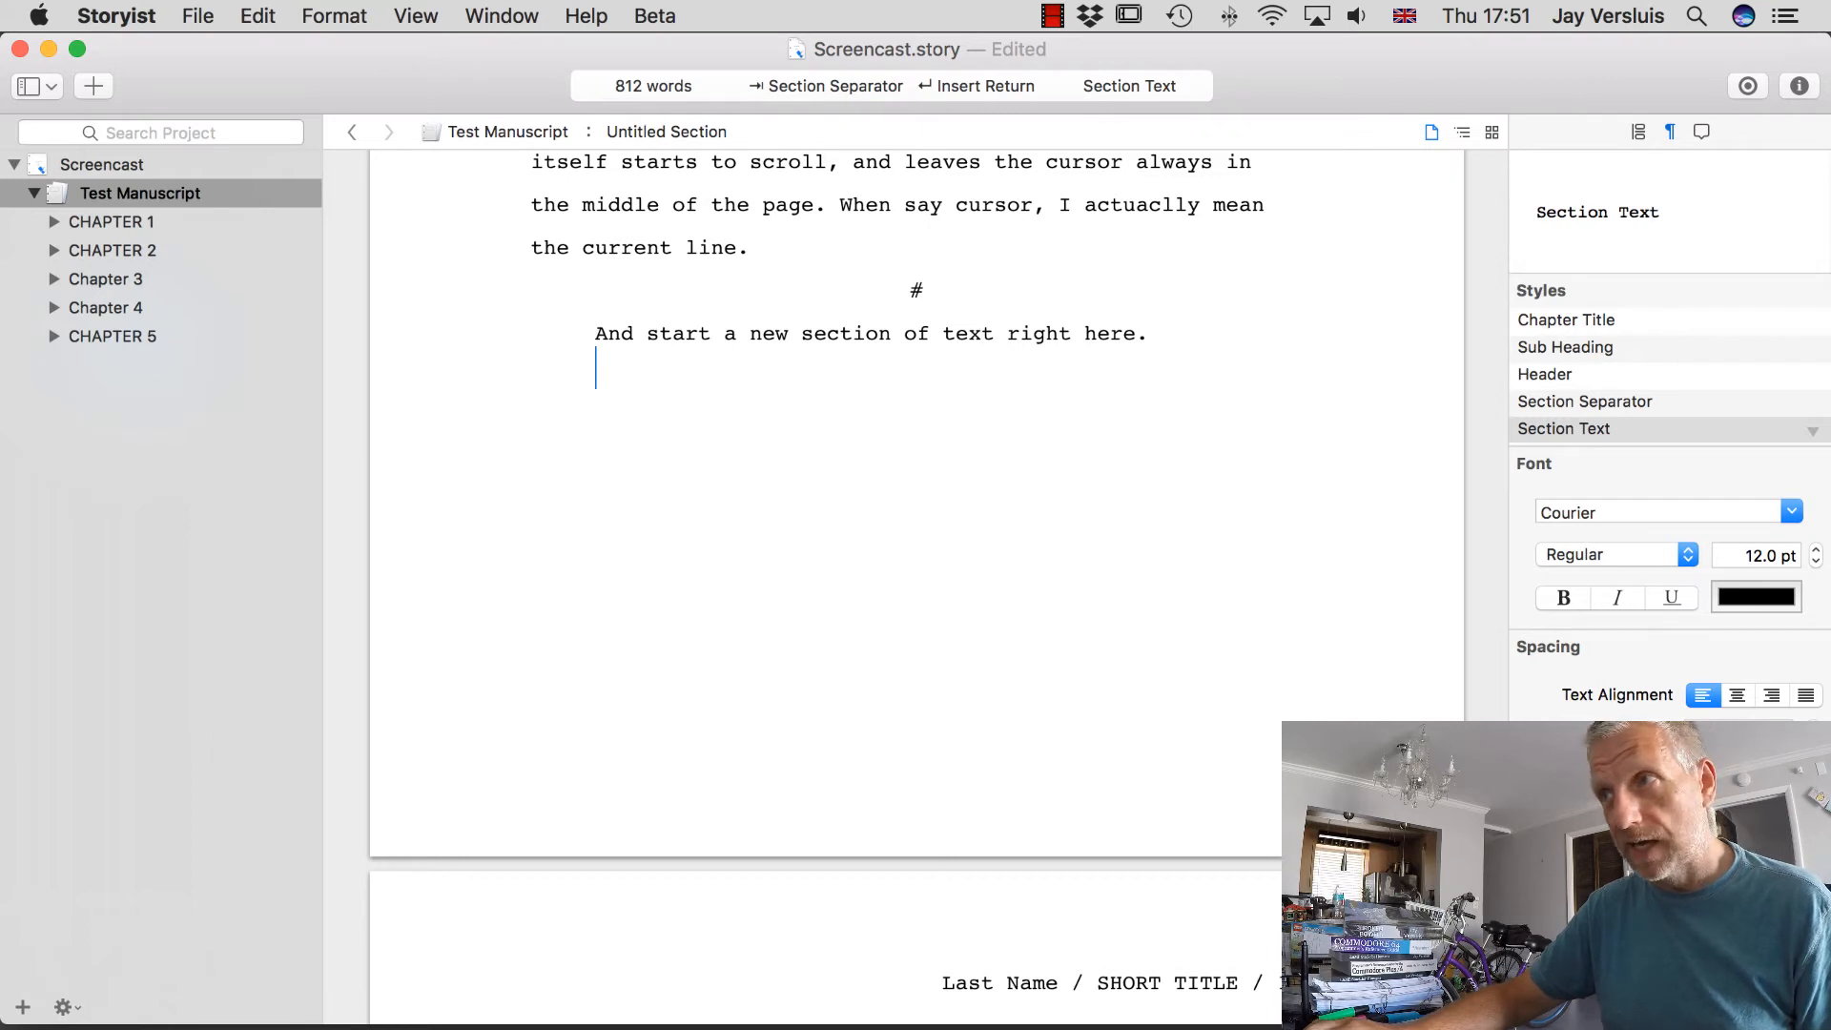
pyautogui.press('Tab')
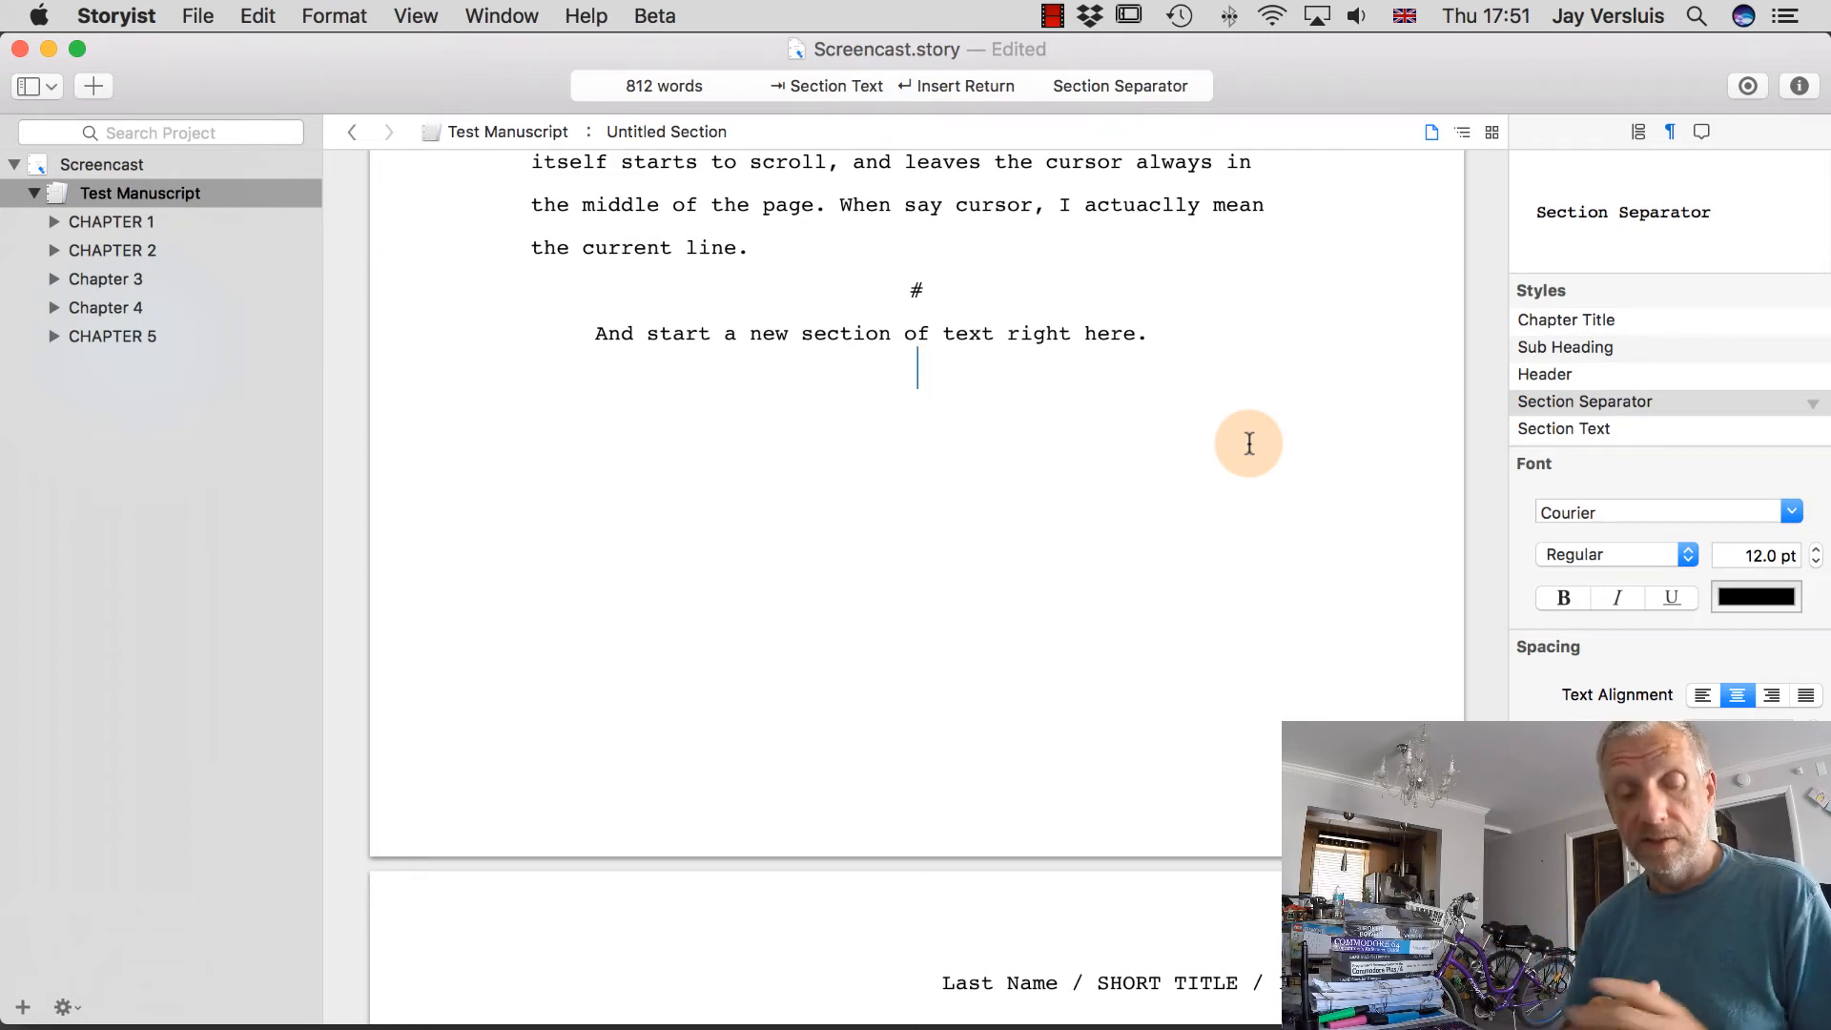
pyautogui.press('Tab')
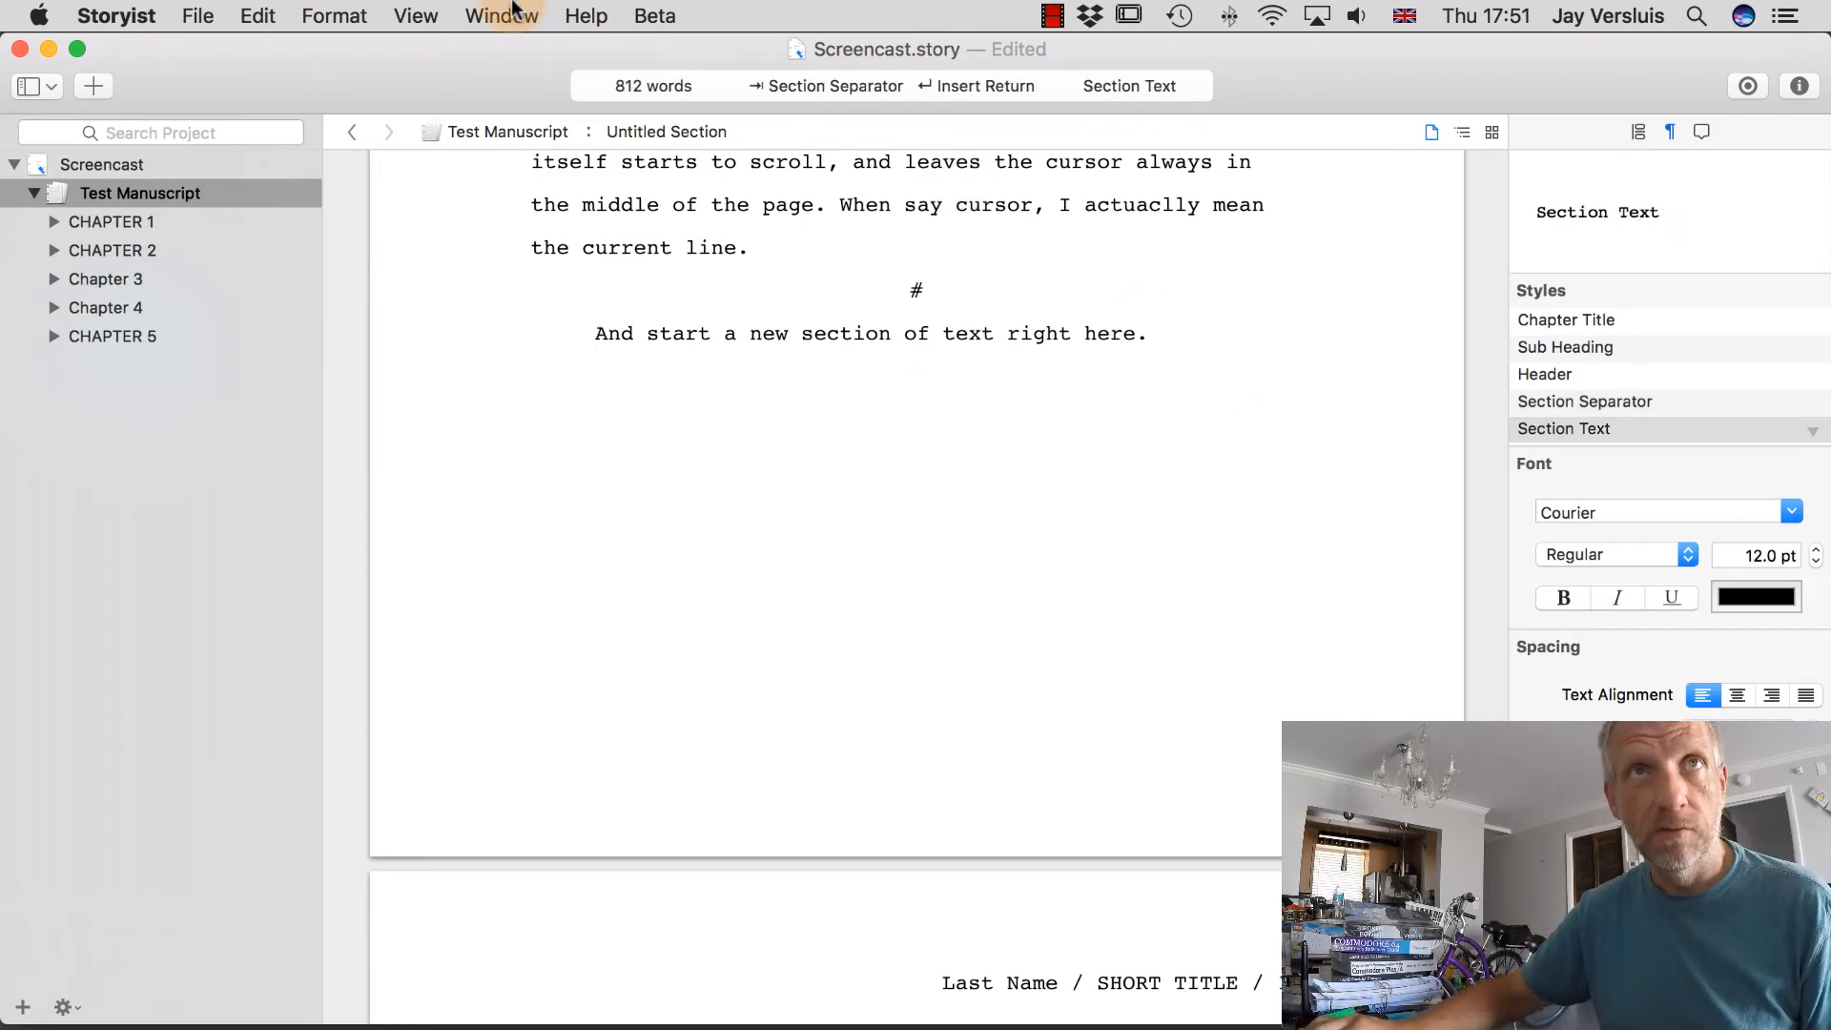
# Disable the Tab key shortcuts in the Text Editing preferences and close the preferences.
pyautogui.click(127, 19)
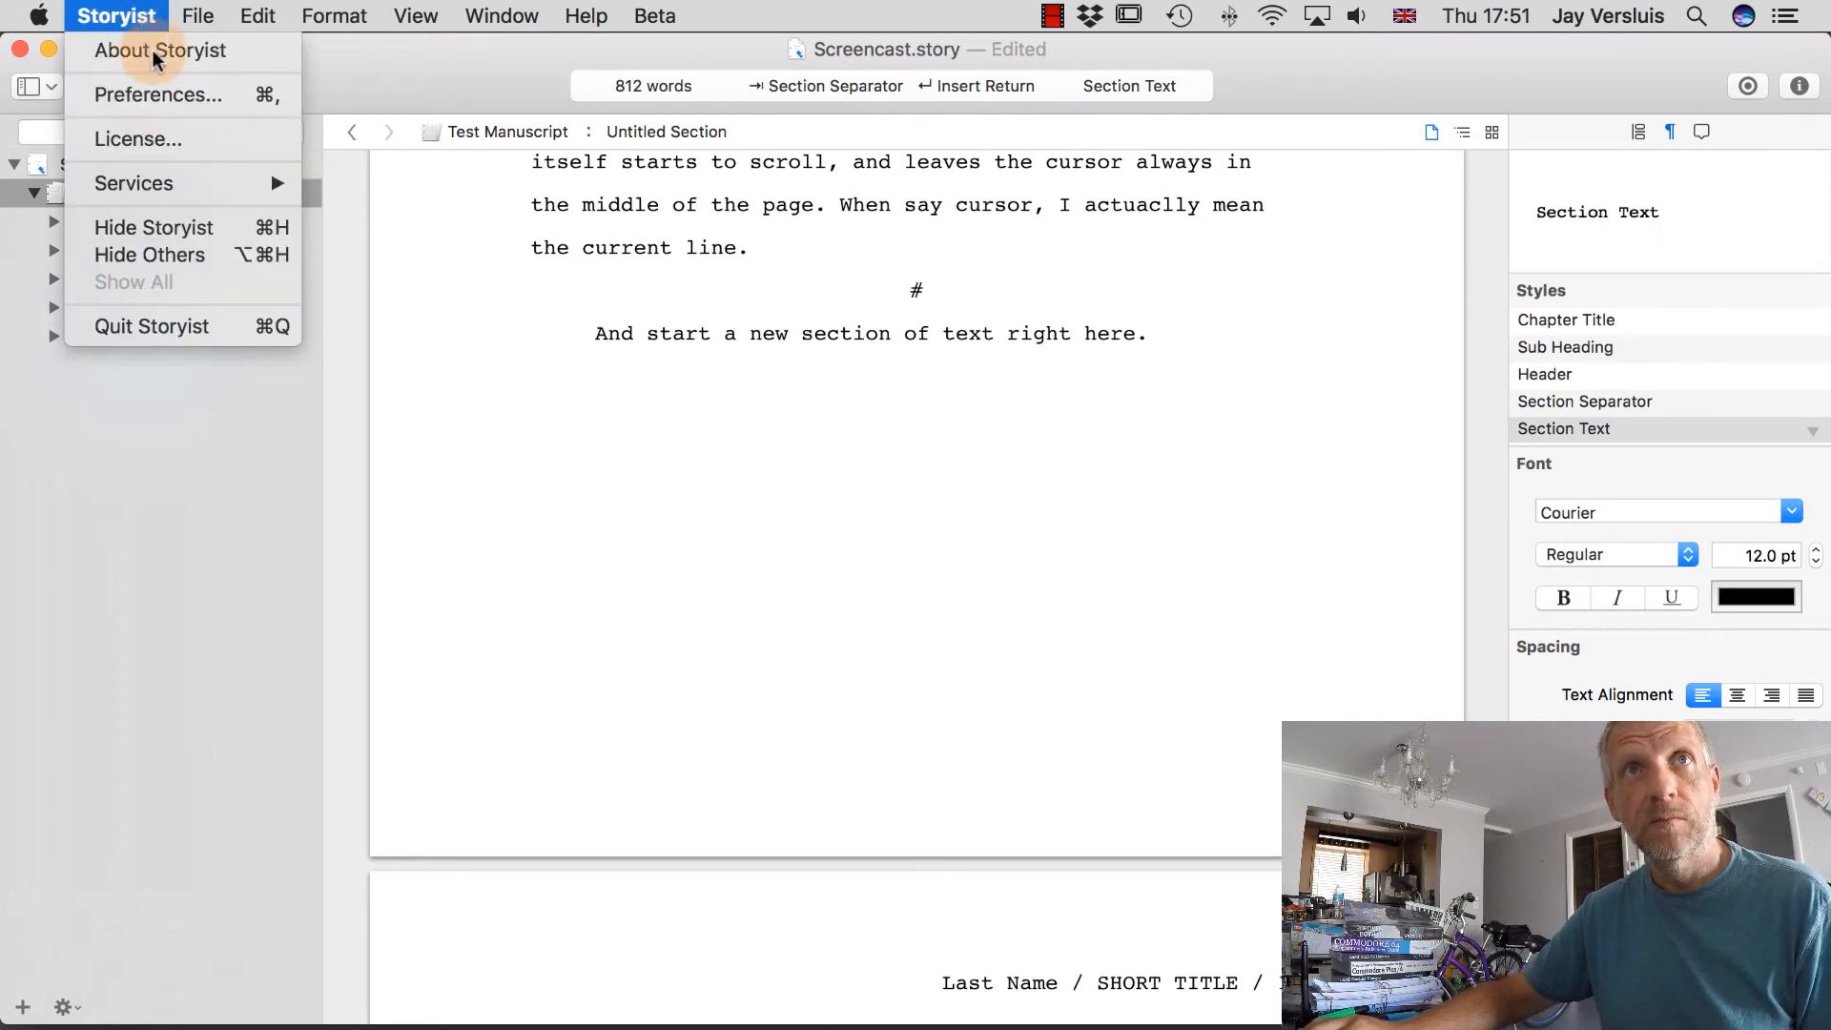
pyautogui.click(199, 88)
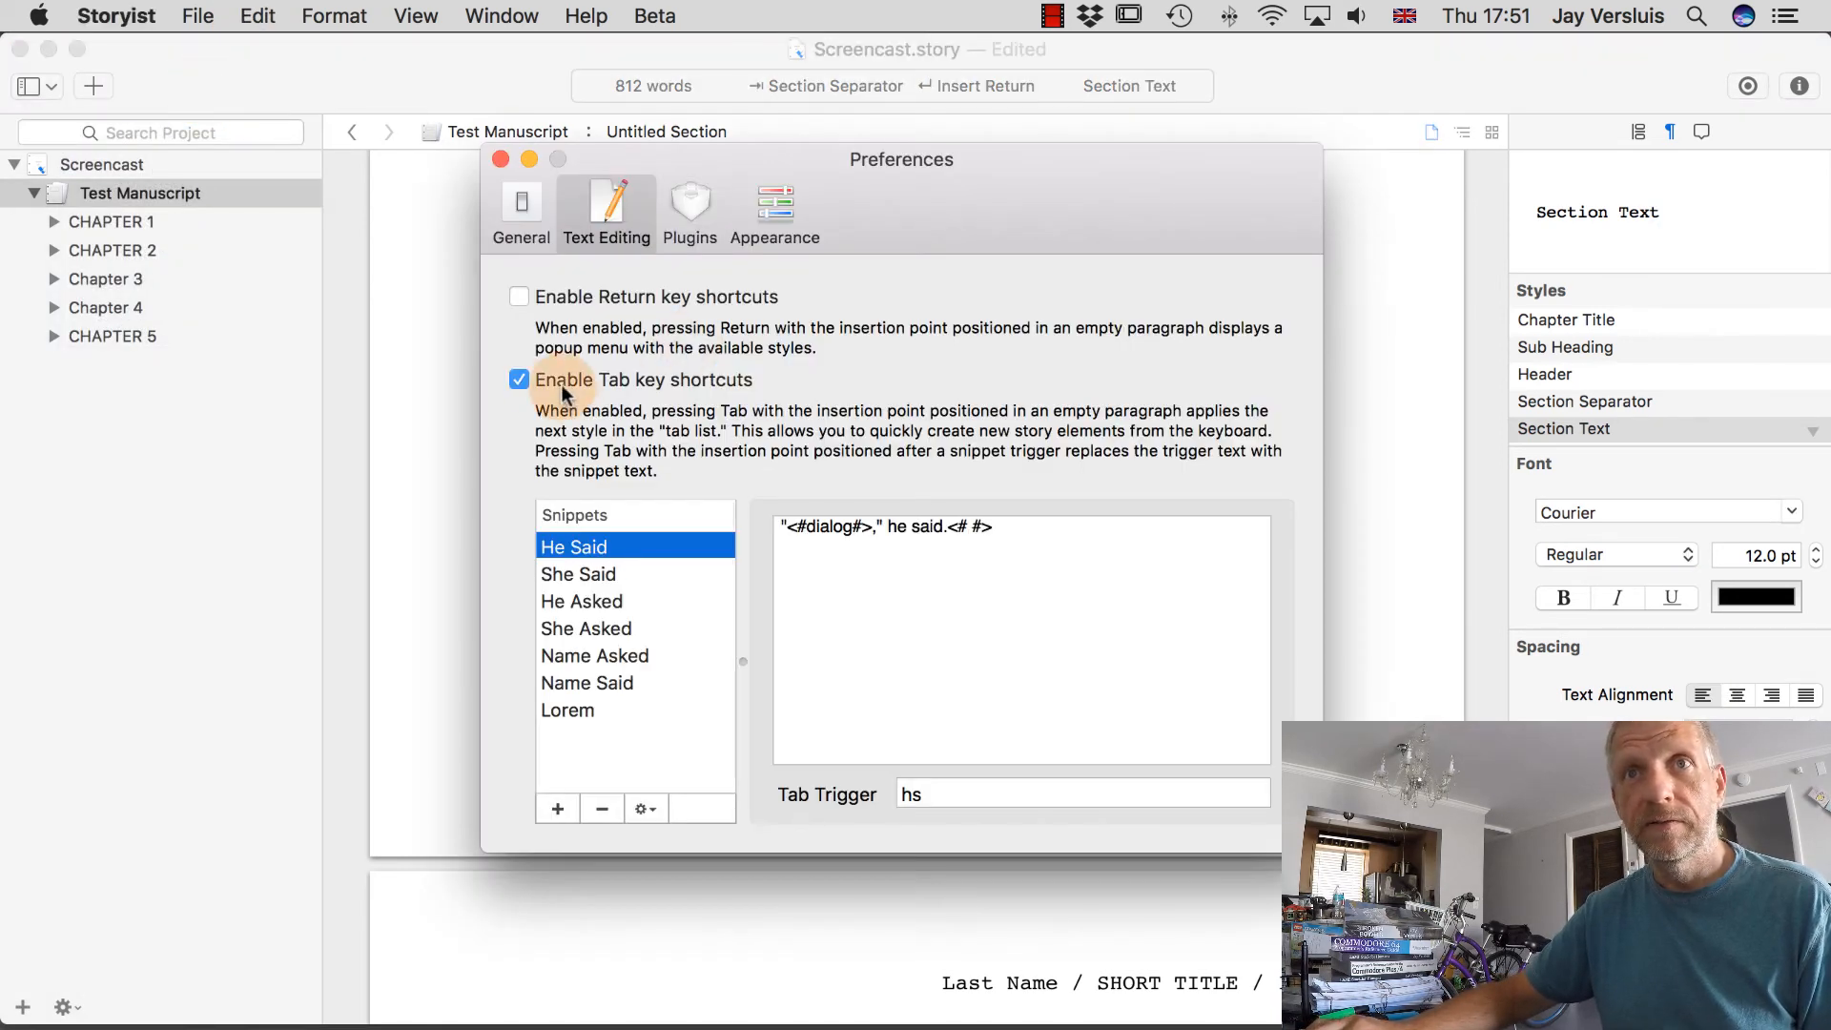
pyautogui.click(519, 379)
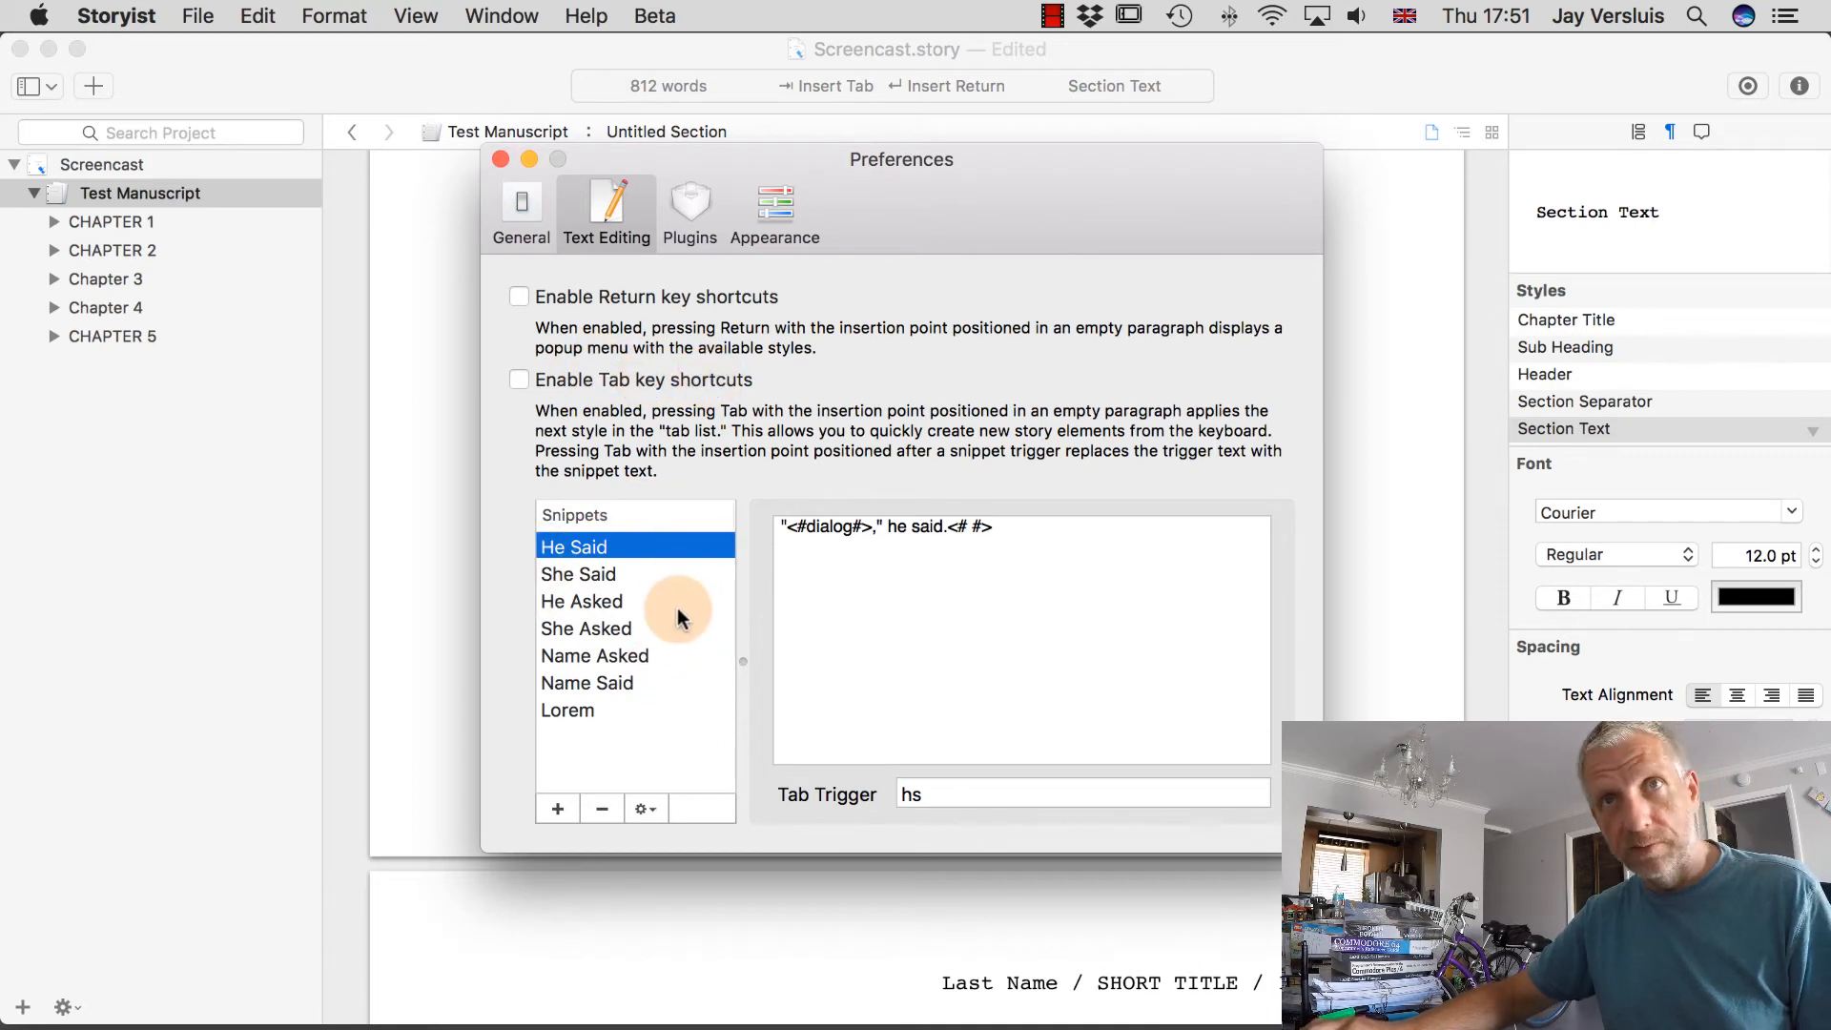
pyautogui.click(500, 161)
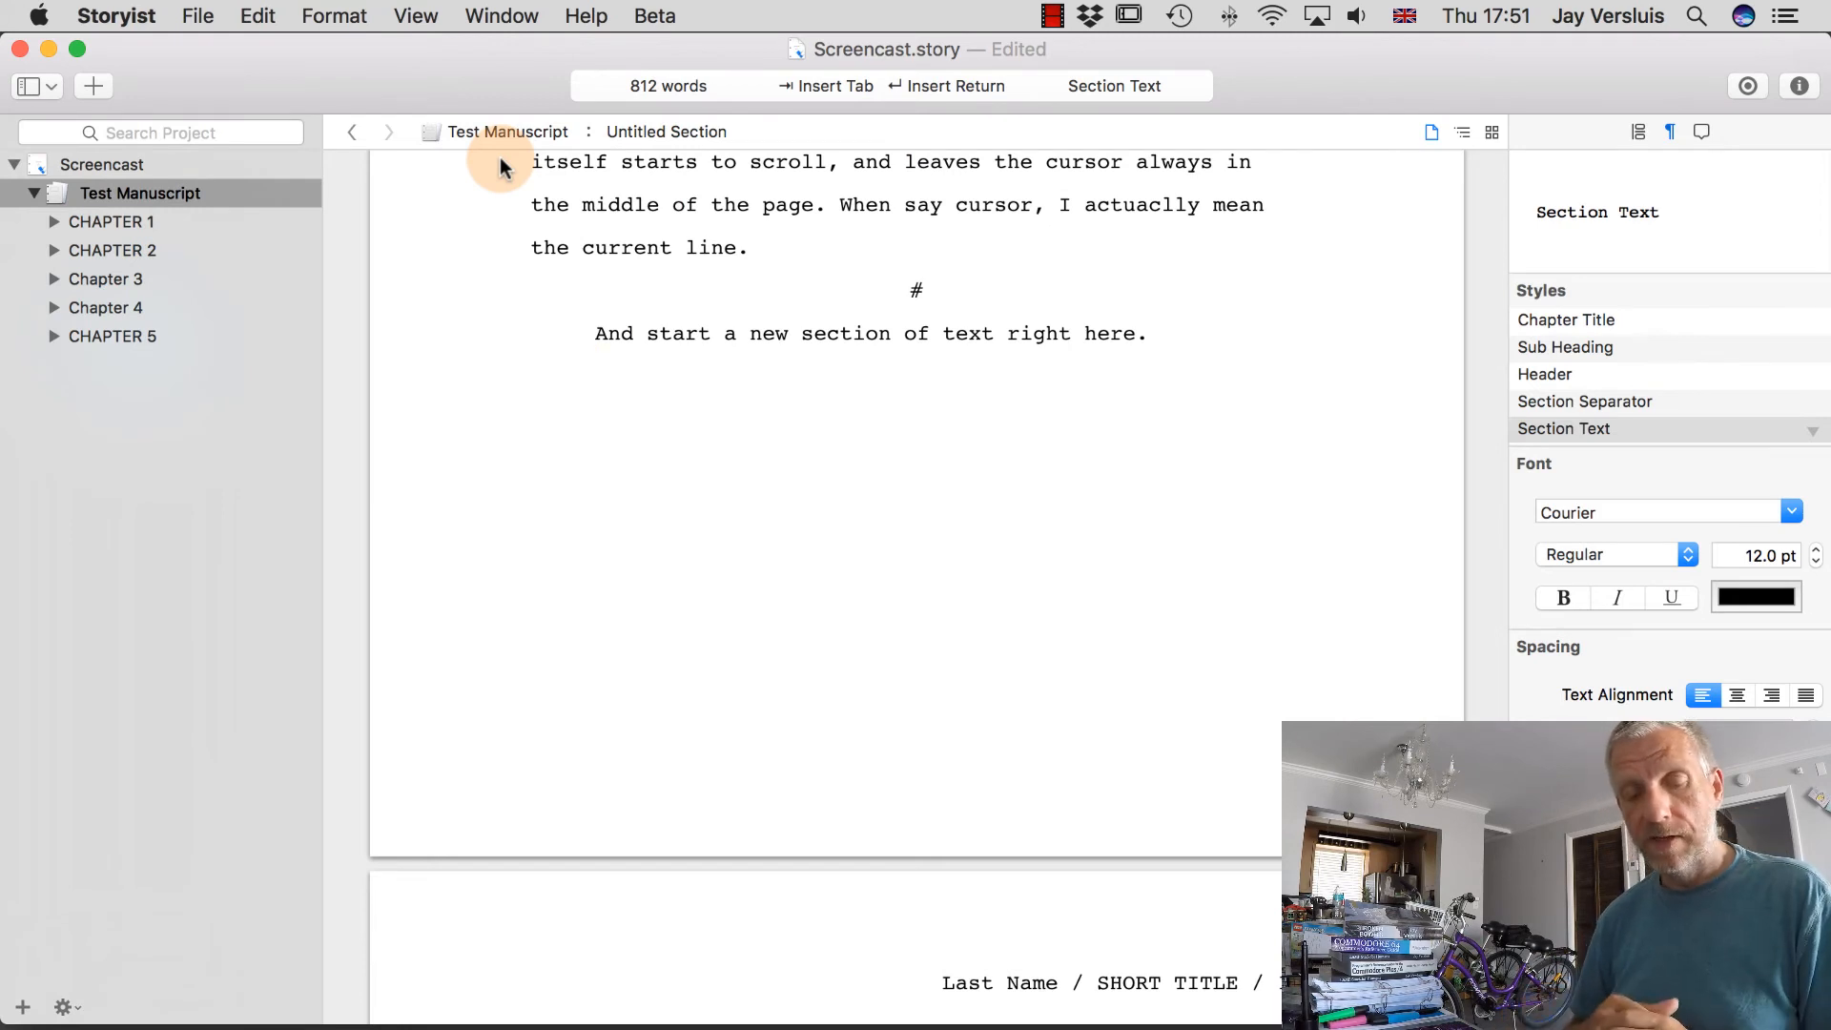
# Try inserting tabs in the empty Section Text paragraph below "right here." and remove them again.
pyautogui.press('Tab')
pyautogui.press('Tab')
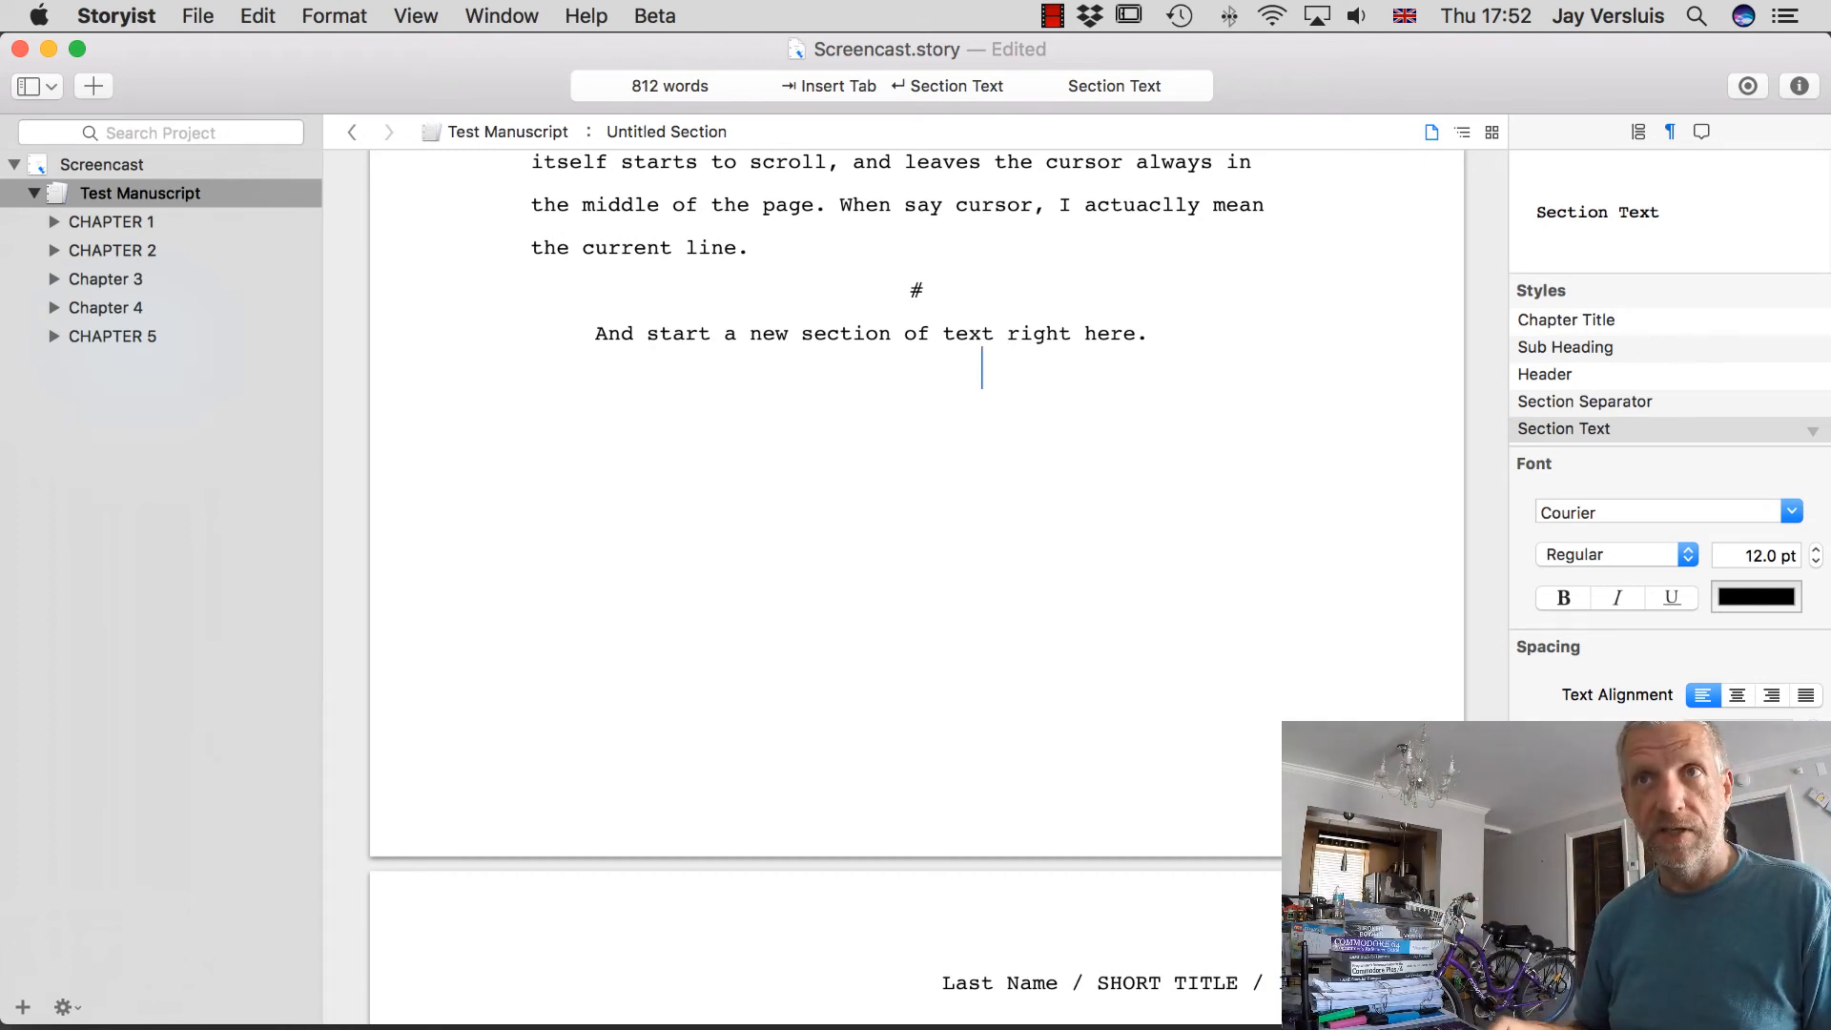
pyautogui.press('BackSpace')
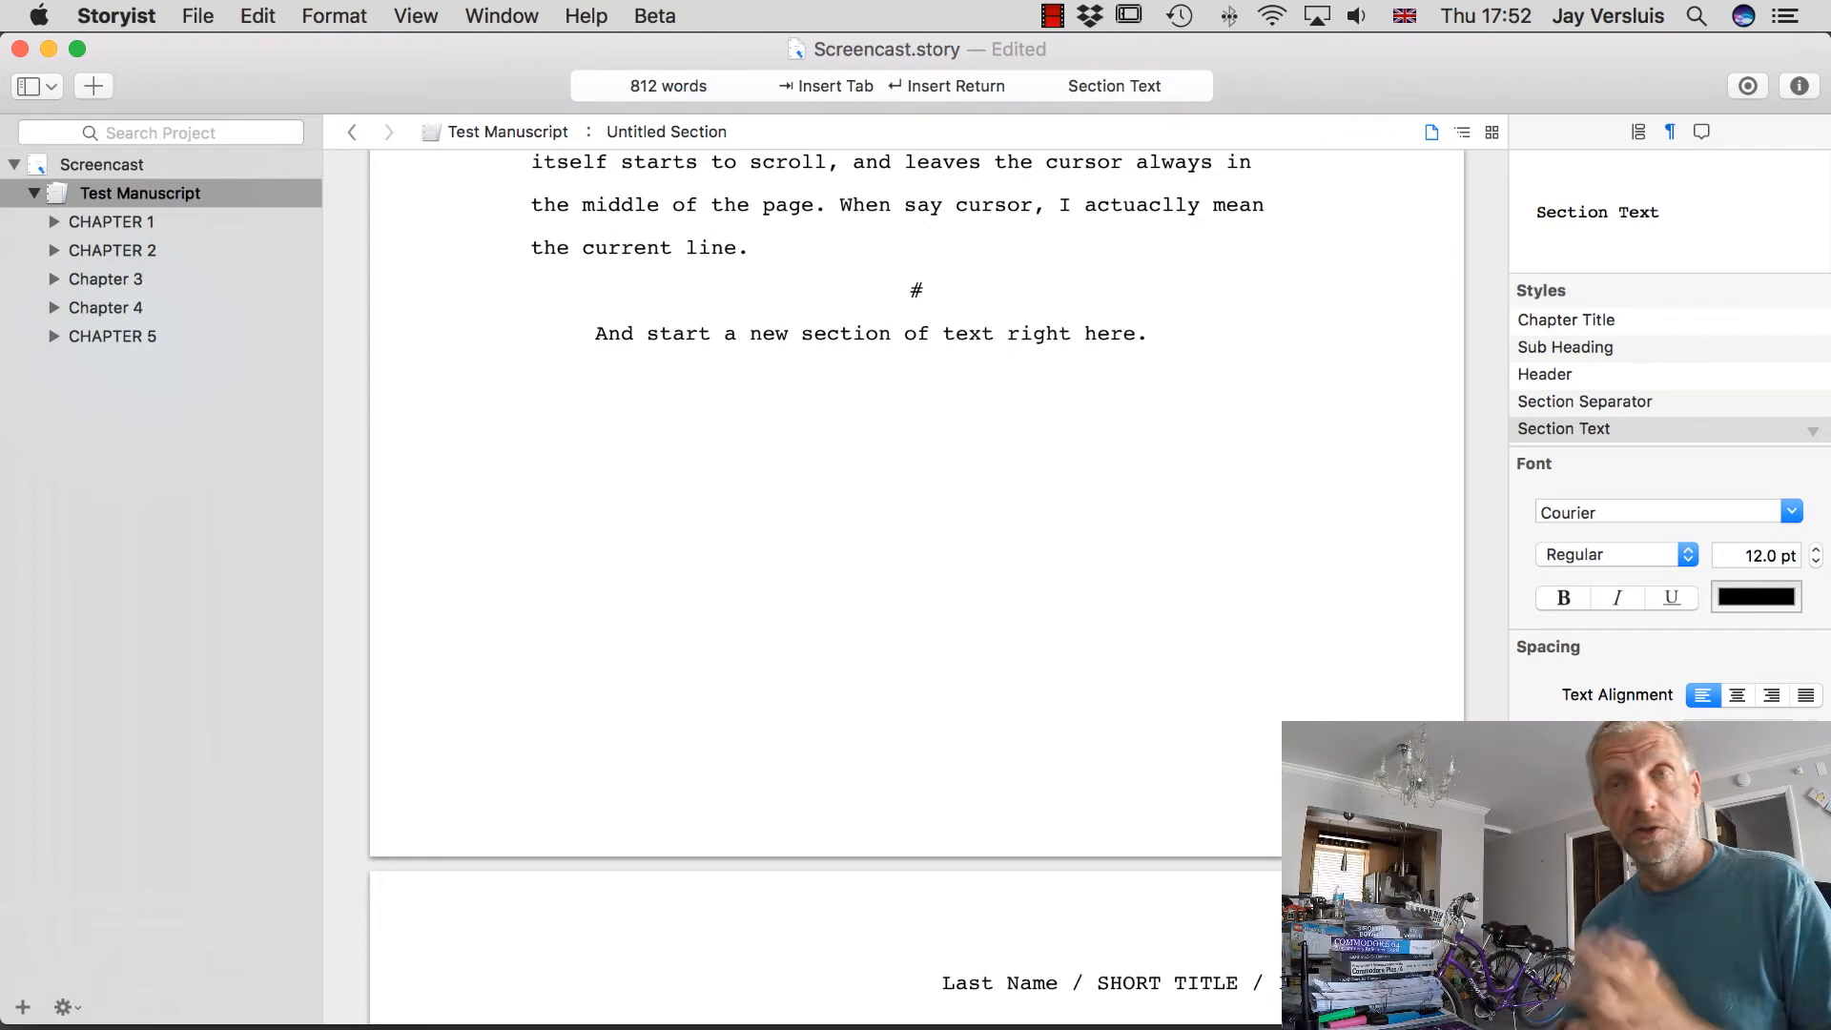
# Enable the Tab key shortcuts again in the Text Editing preferences.
pyautogui.click(91, 16)
pyautogui.click(183, 96)
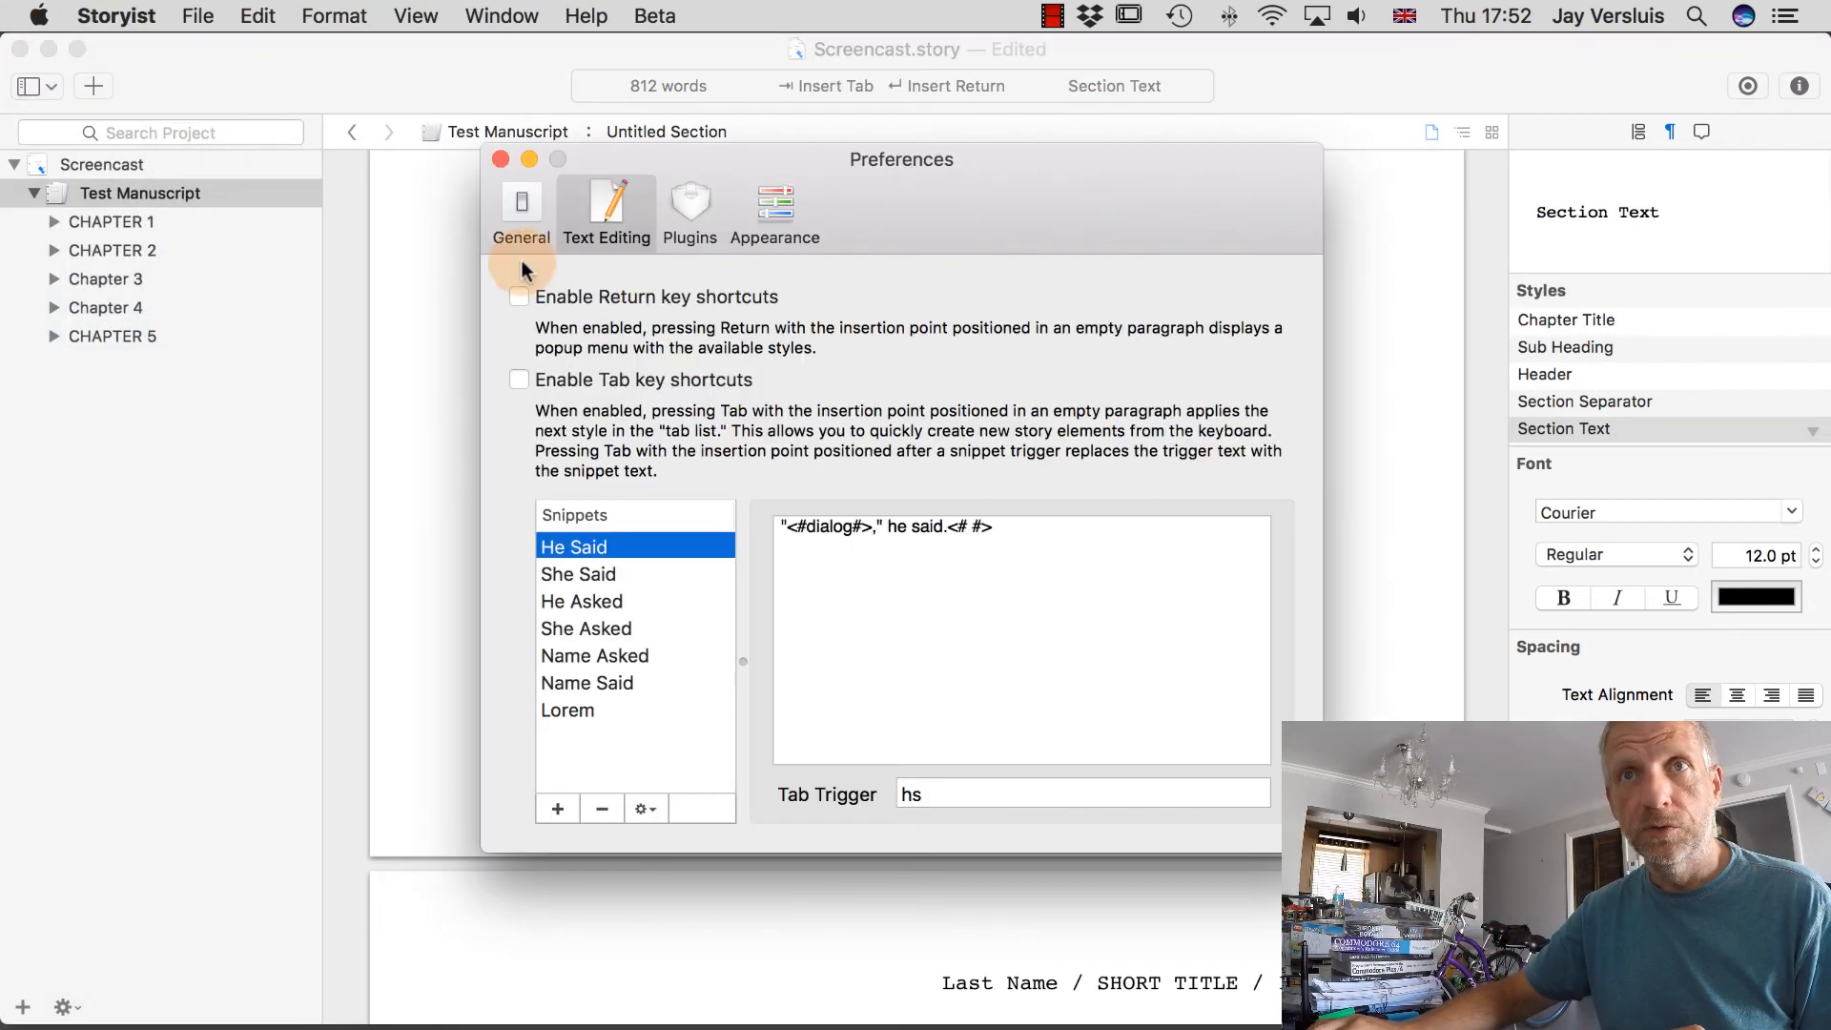
pyautogui.click(519, 379)
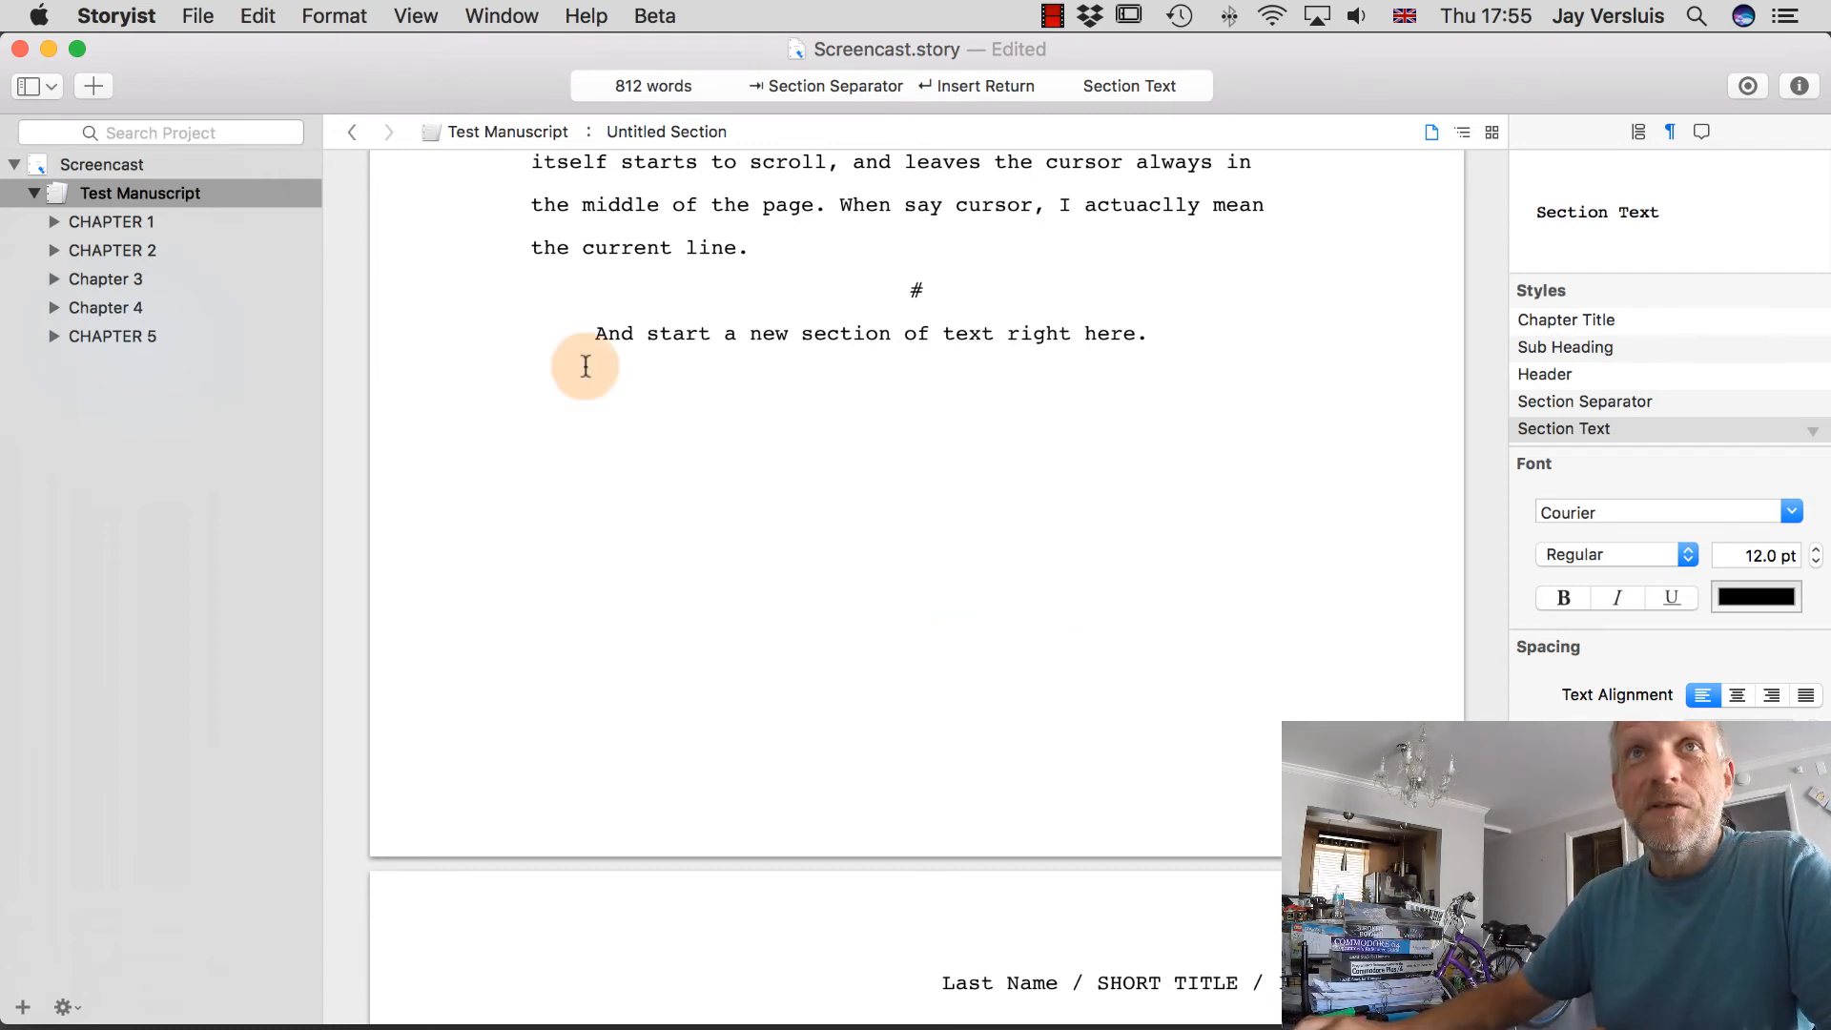
# Look over the shortcuts listed with the font formatting commands, and read through the Keyboard Shortcuts reference in Storyist Help.
pyautogui.click(349, 19)
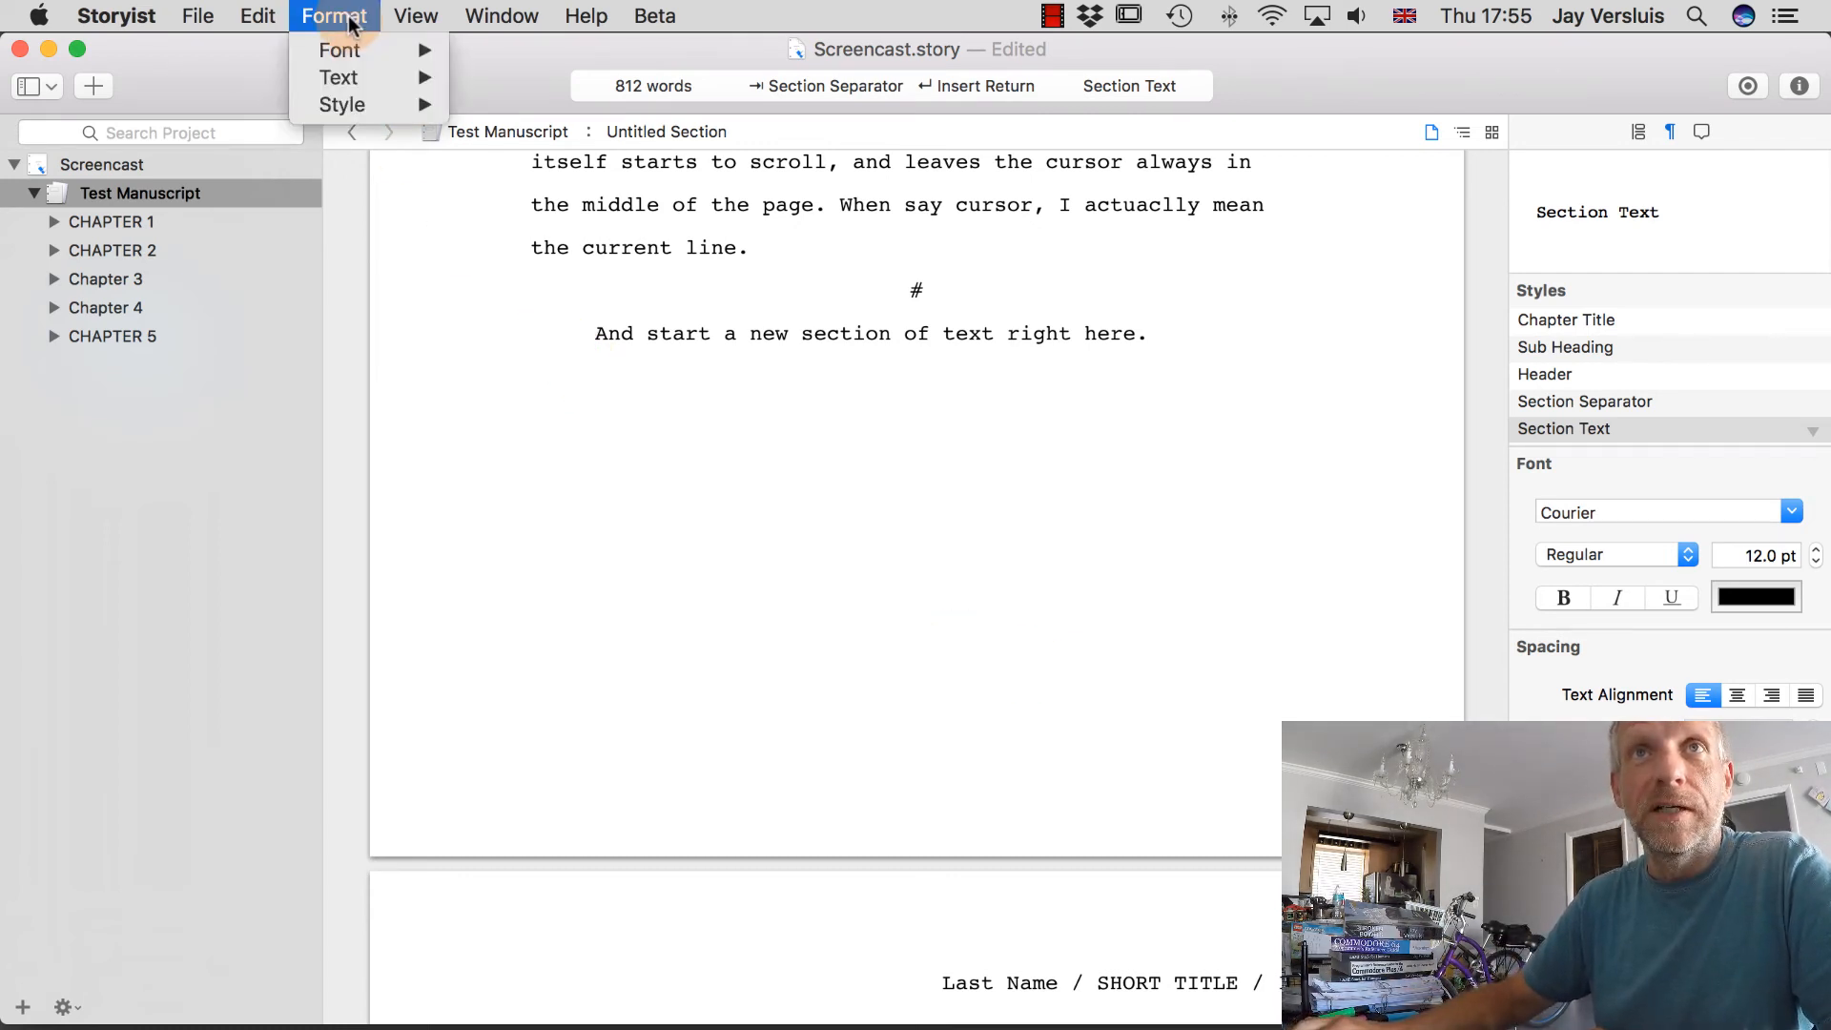
pyautogui.moveTo(354, 48)
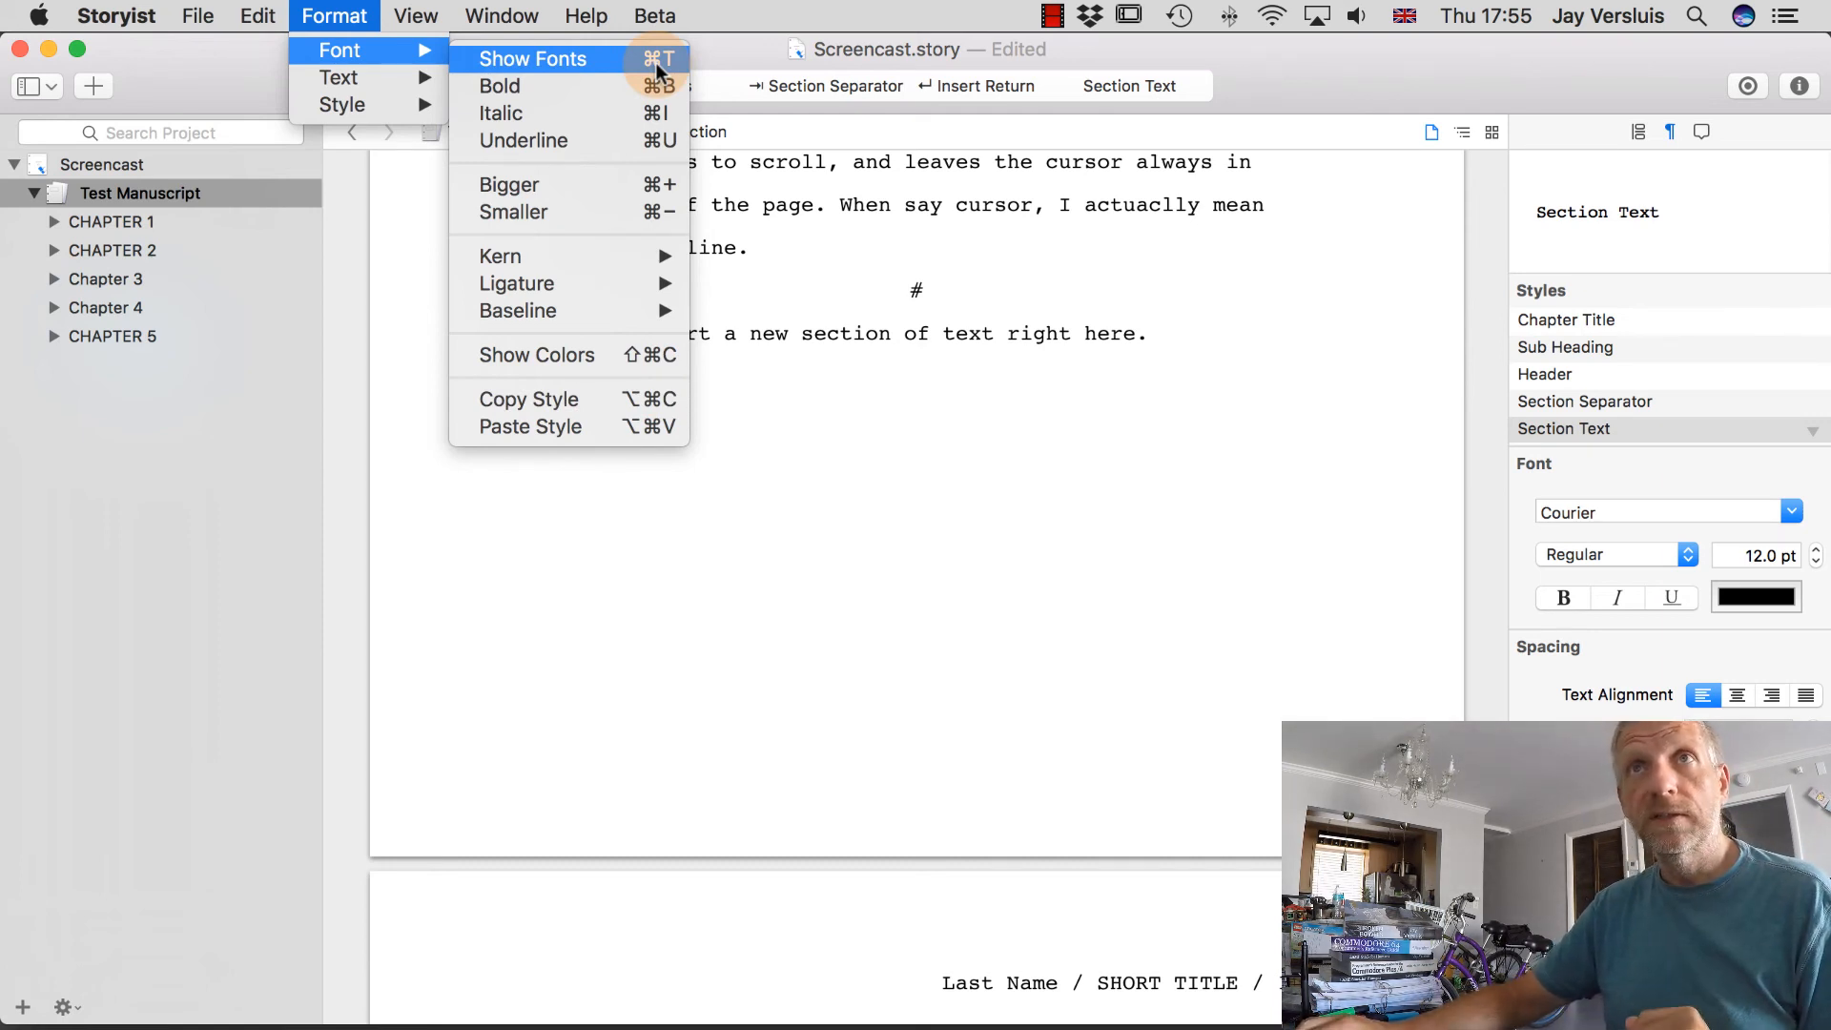
pyautogui.moveTo(600, 28)
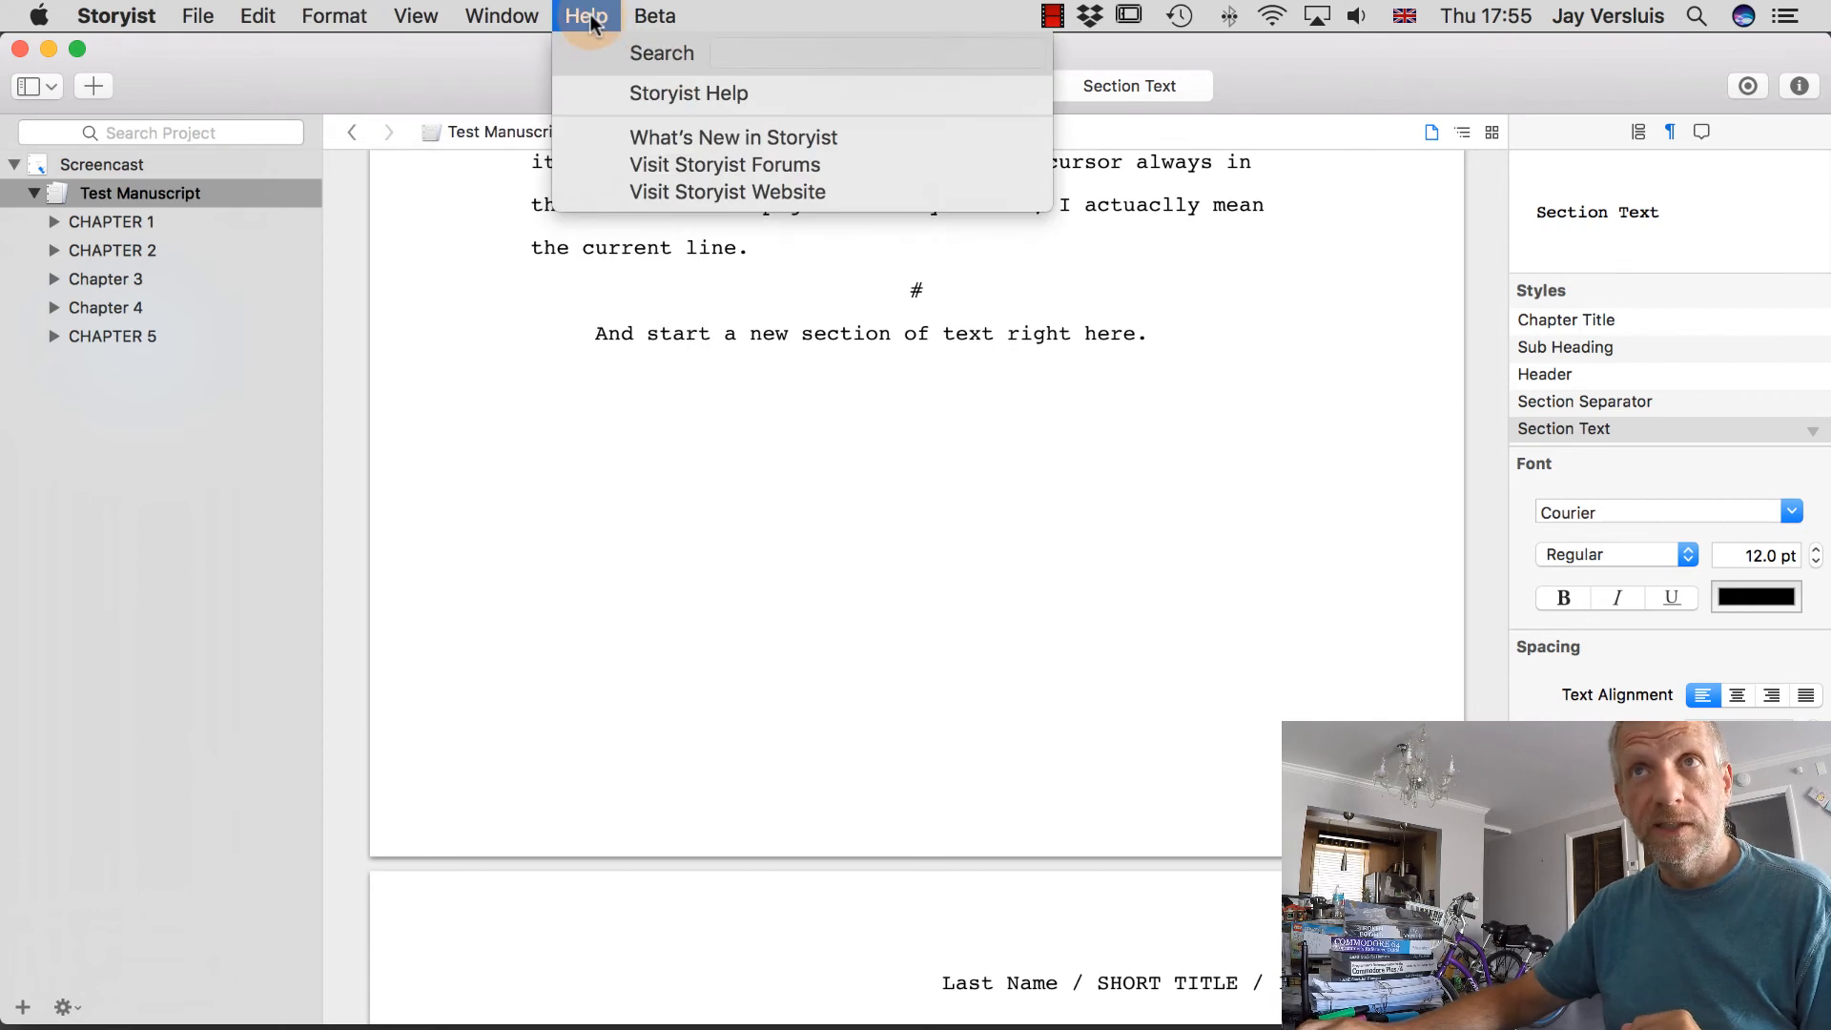
pyautogui.click(760, 93)
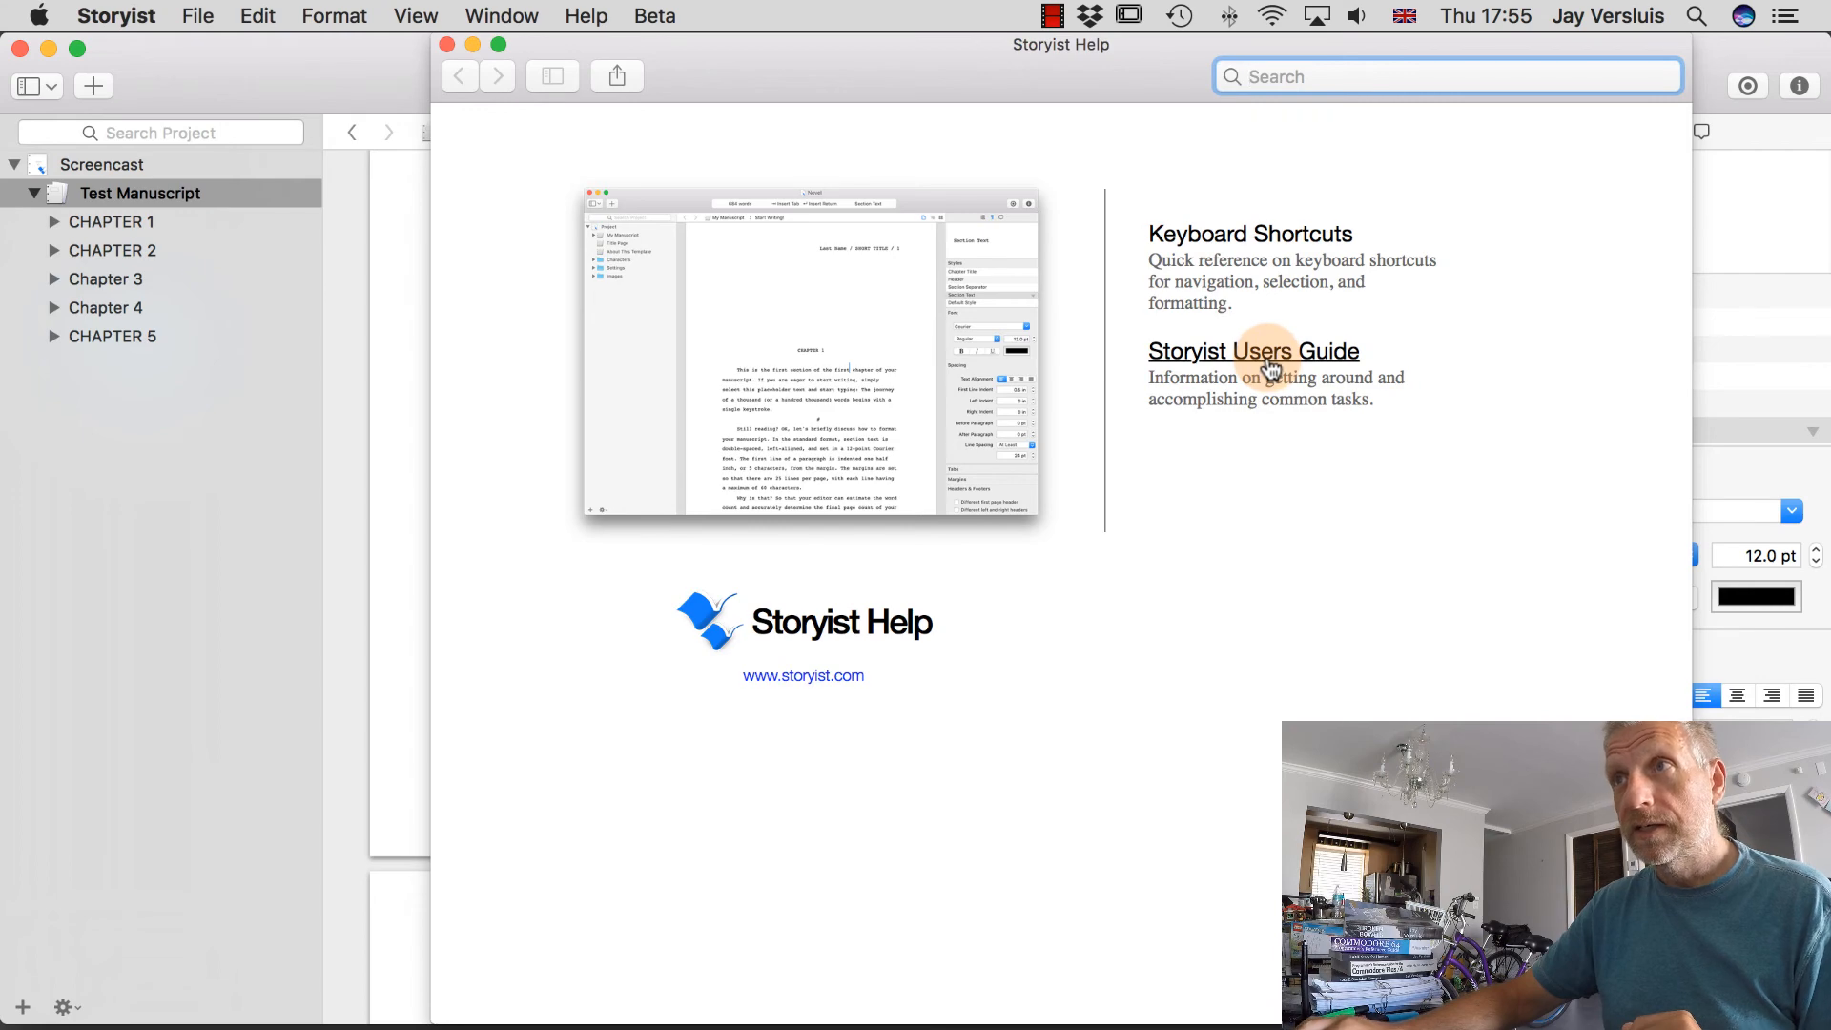
pyautogui.click(1297, 241)
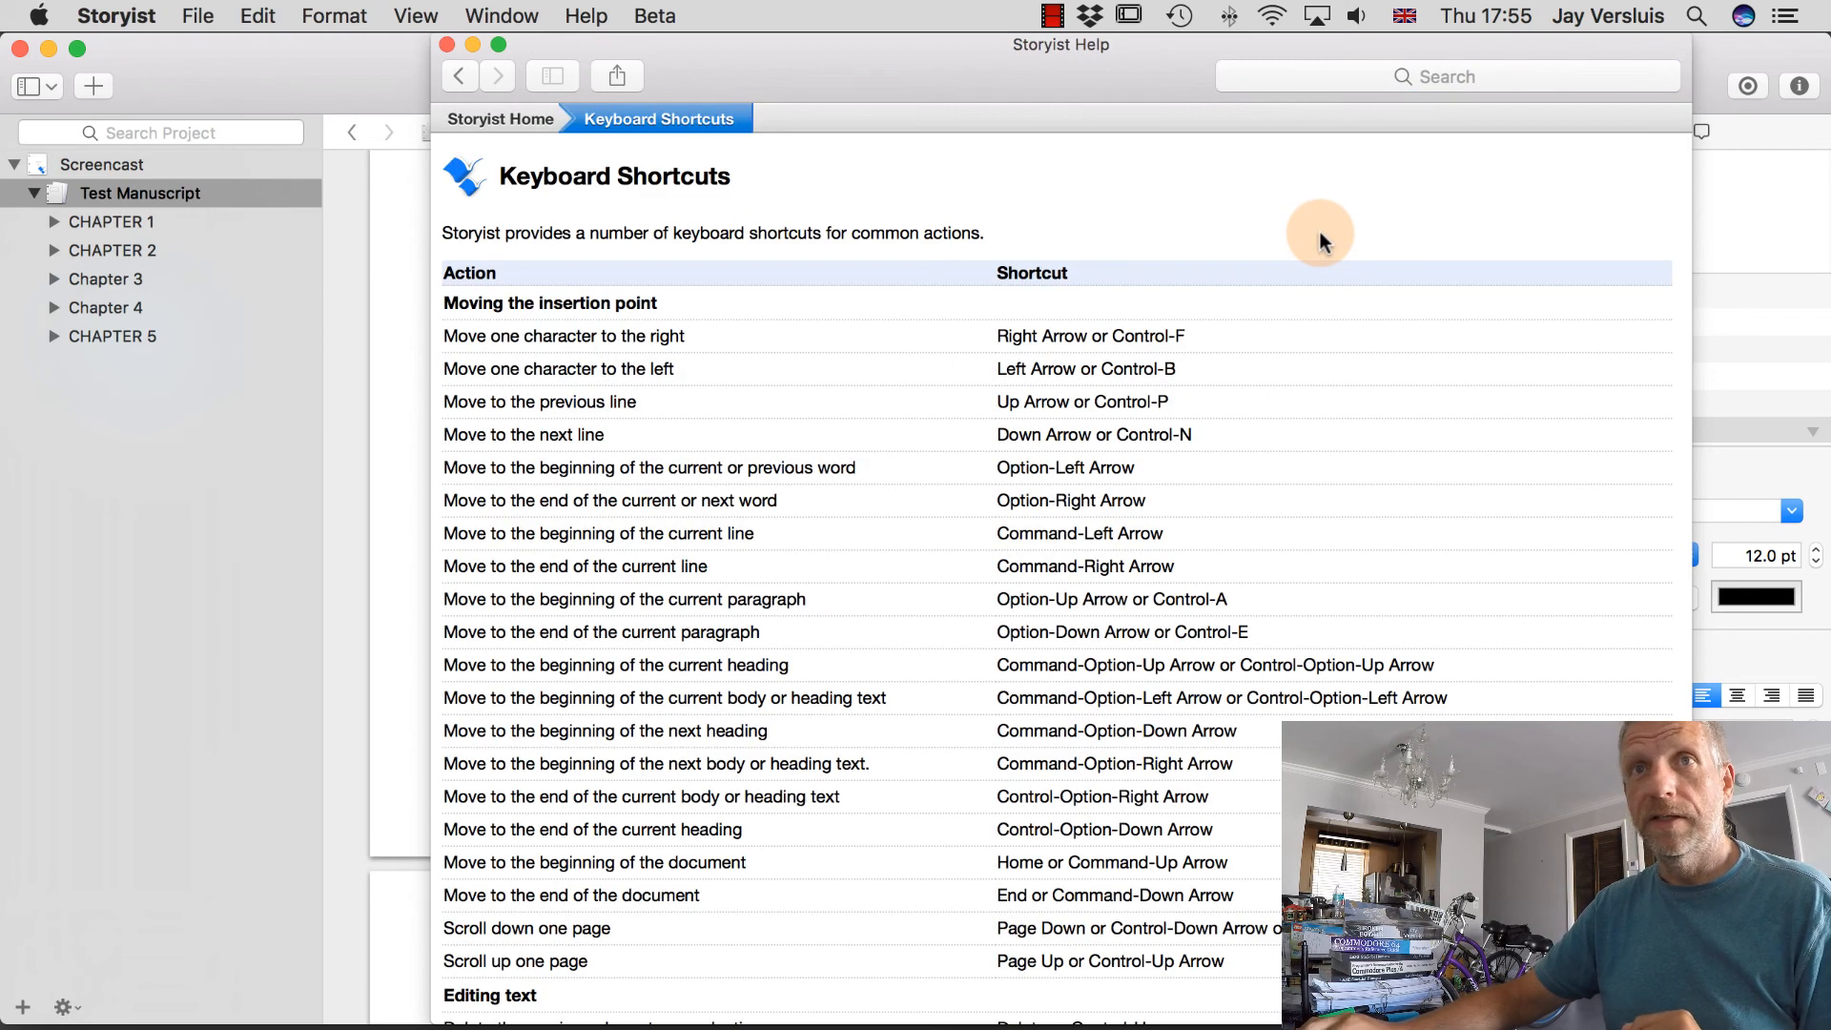
pyautogui.scroll(-10, 1433, 572)
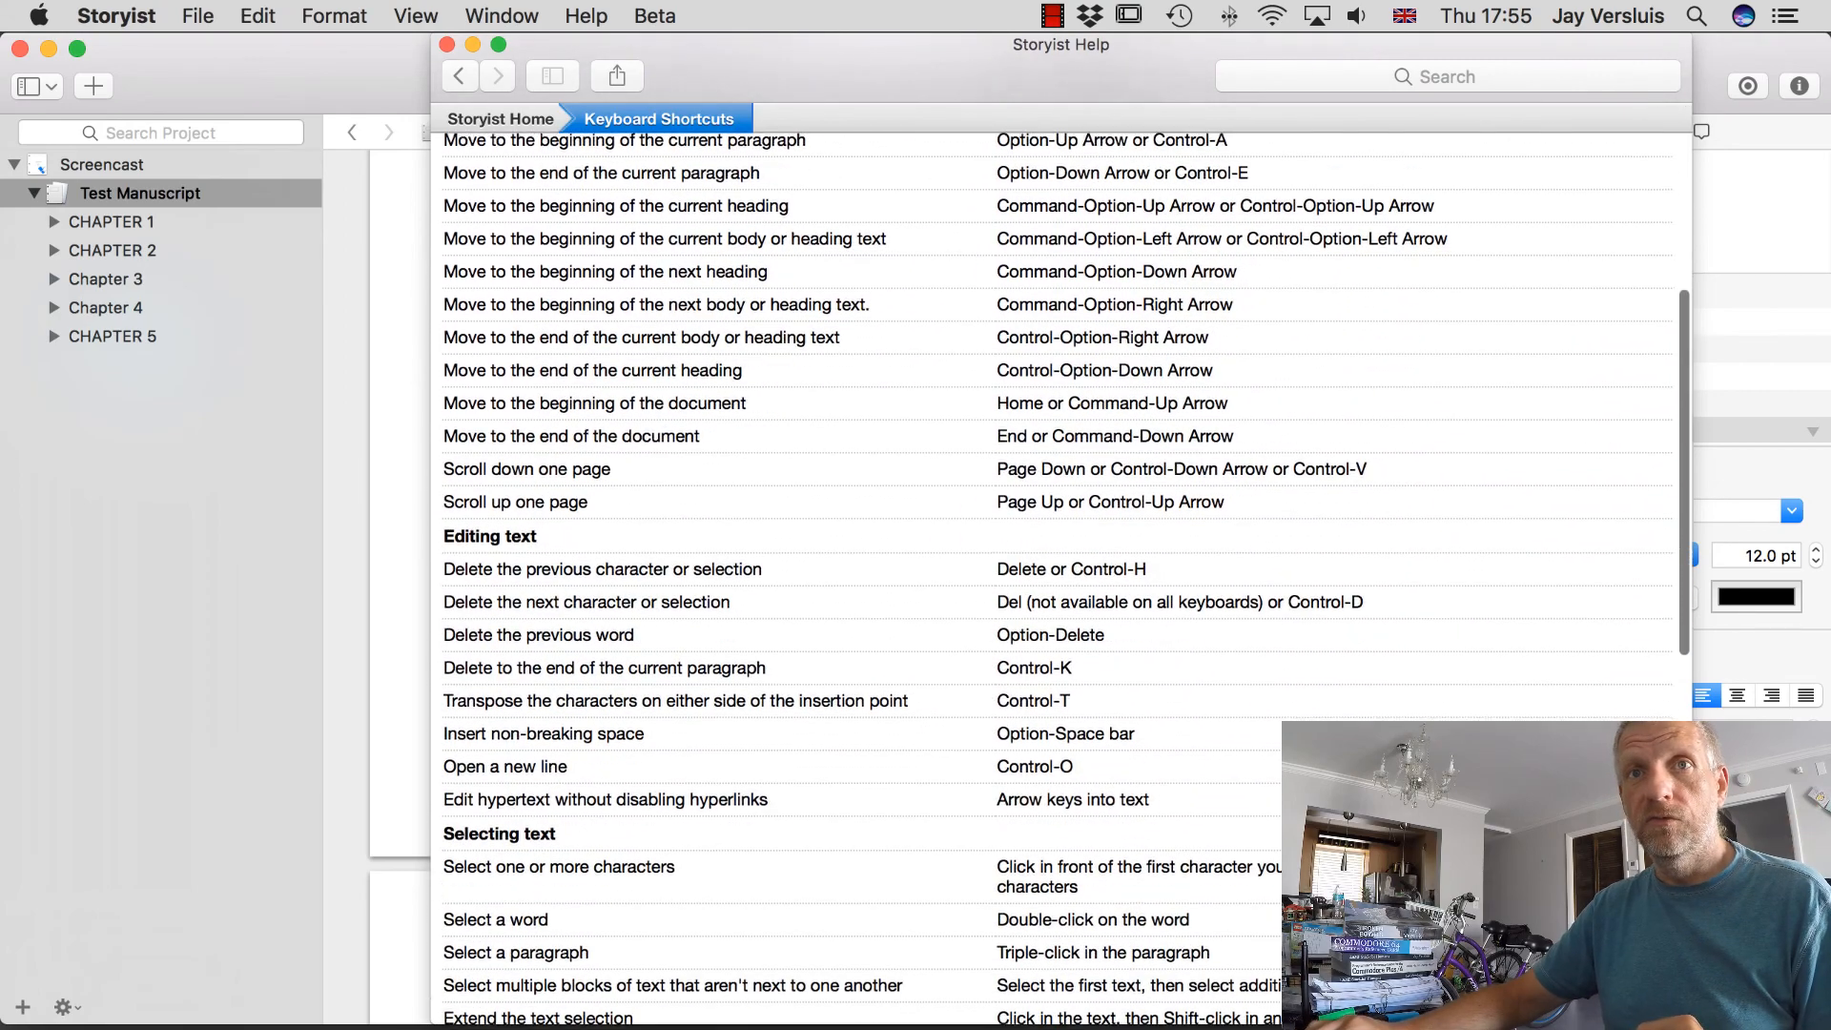
pyautogui.scroll(-10, 1062, 572)
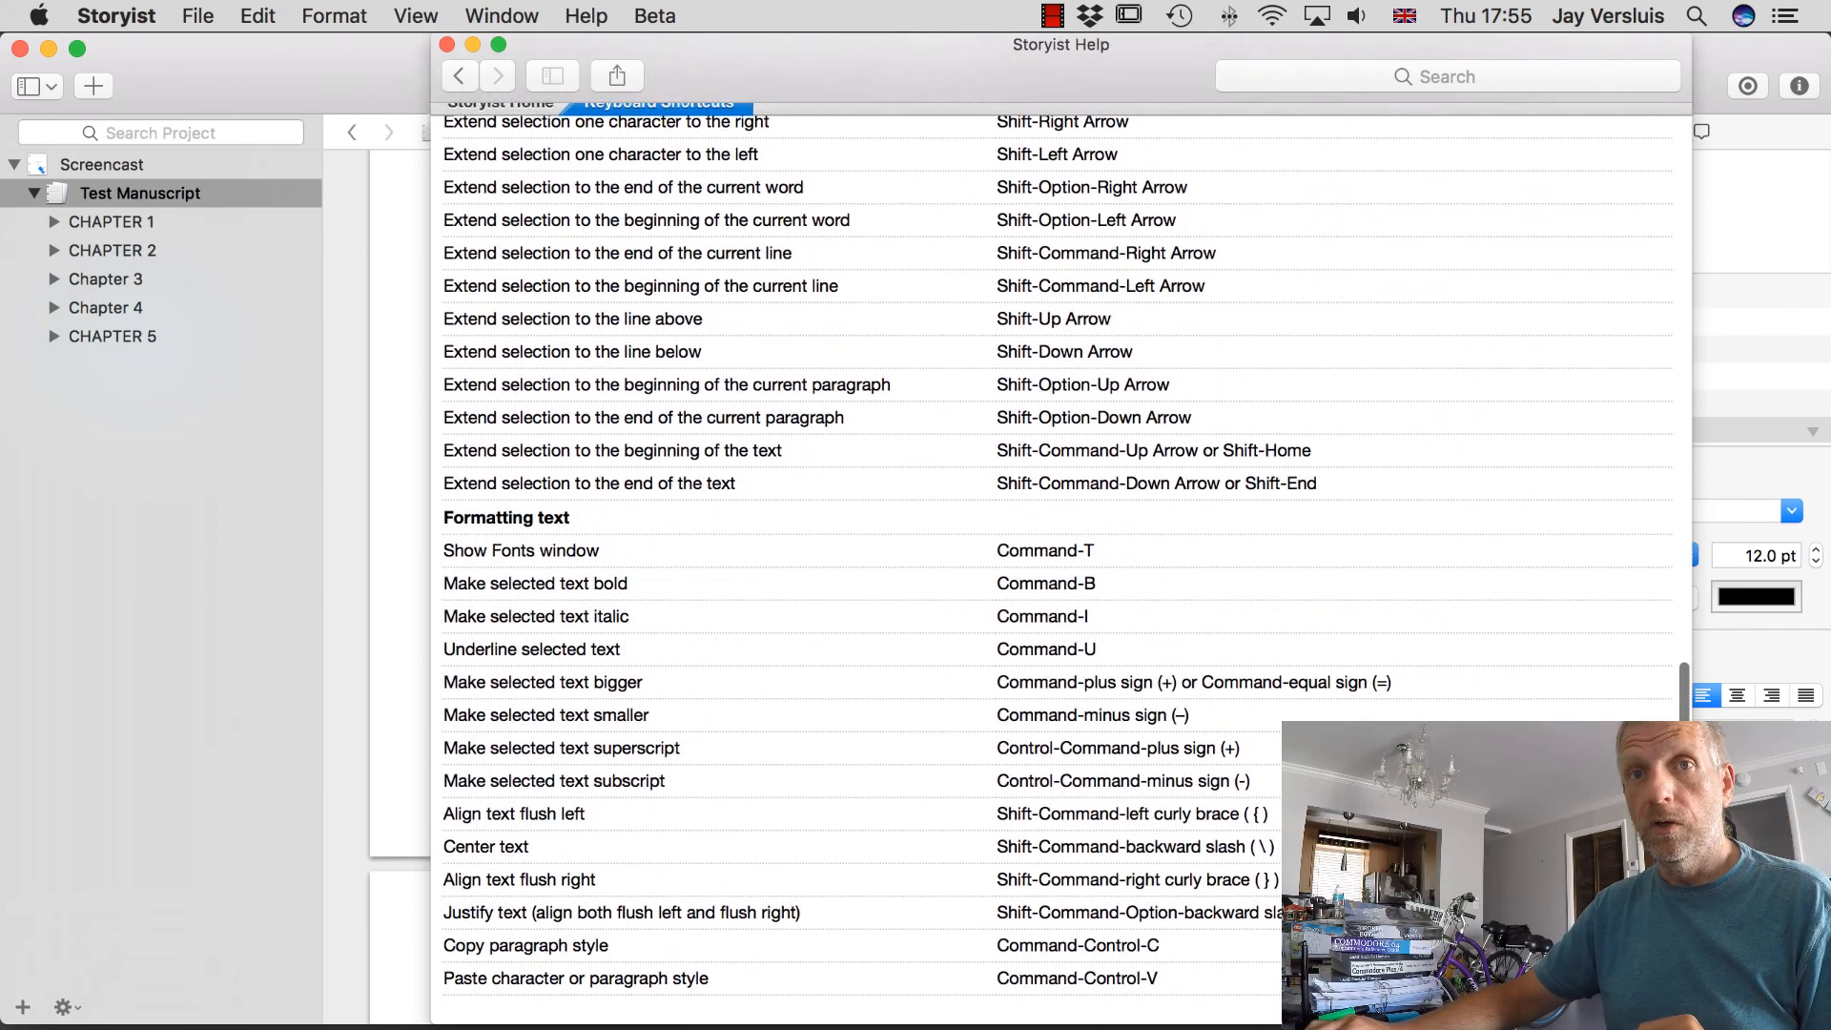
pyautogui.scroll(20, 889, 418)
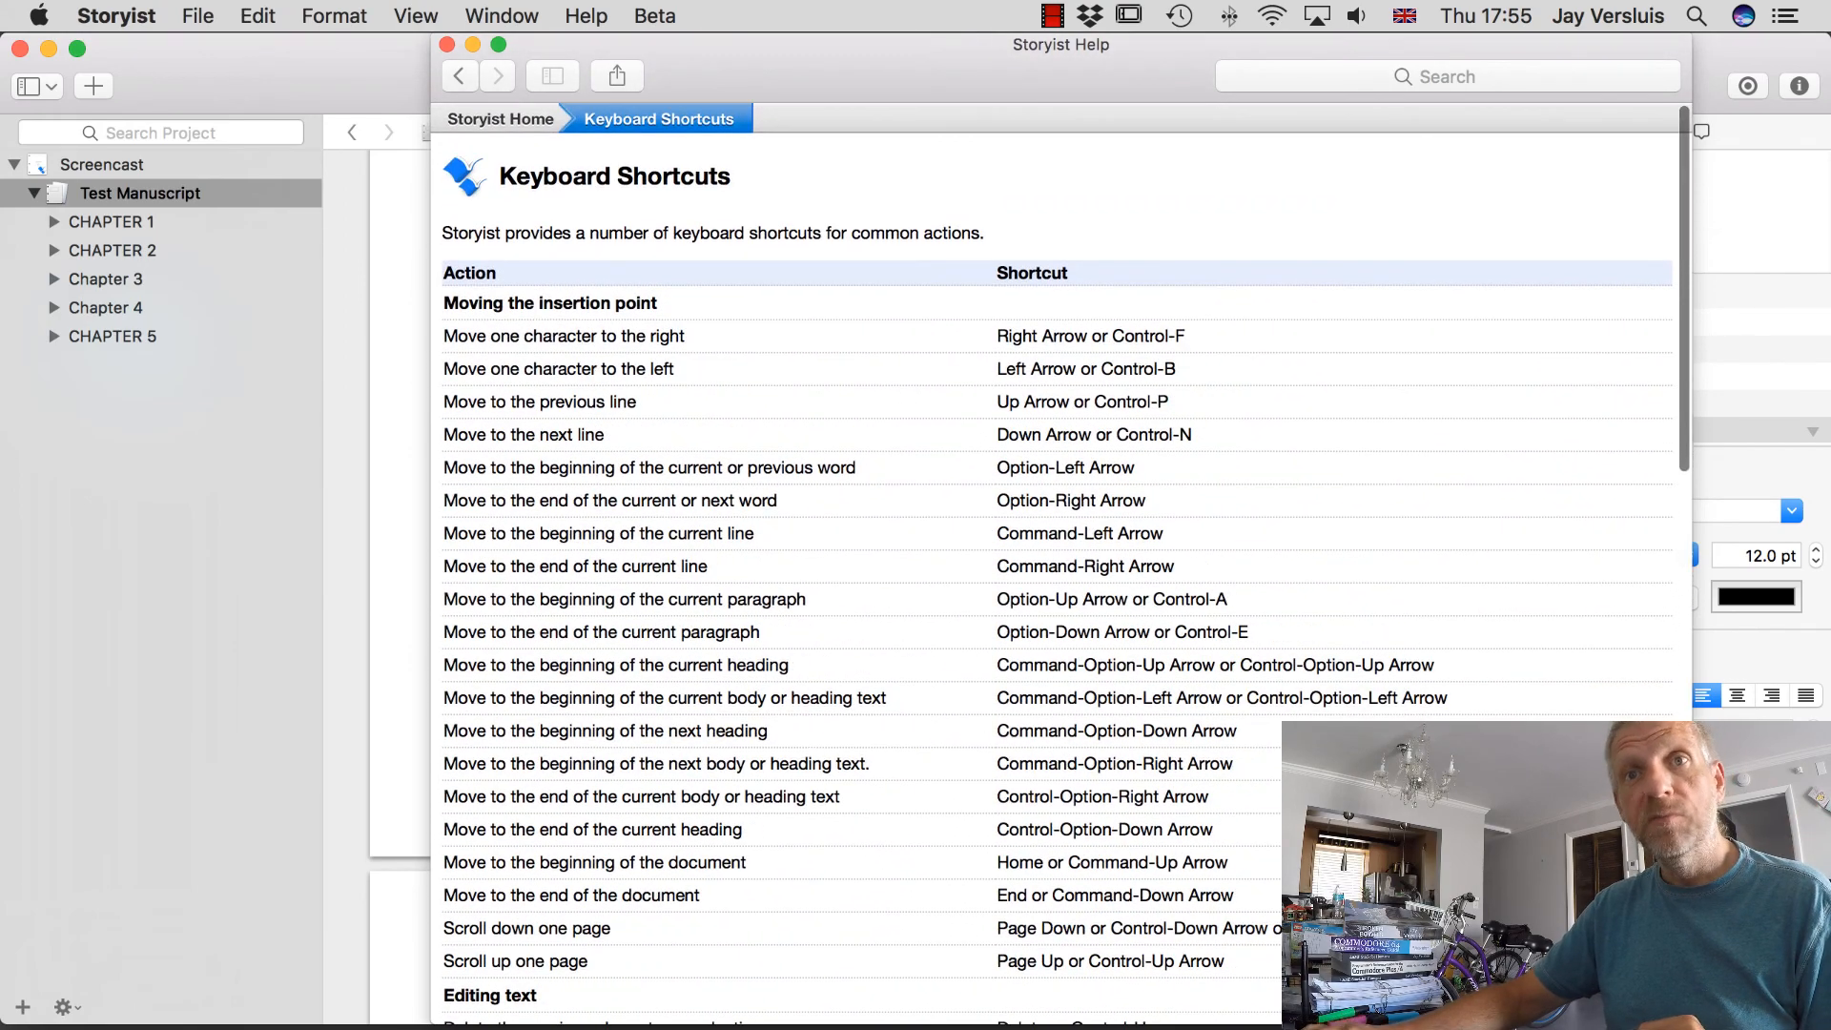